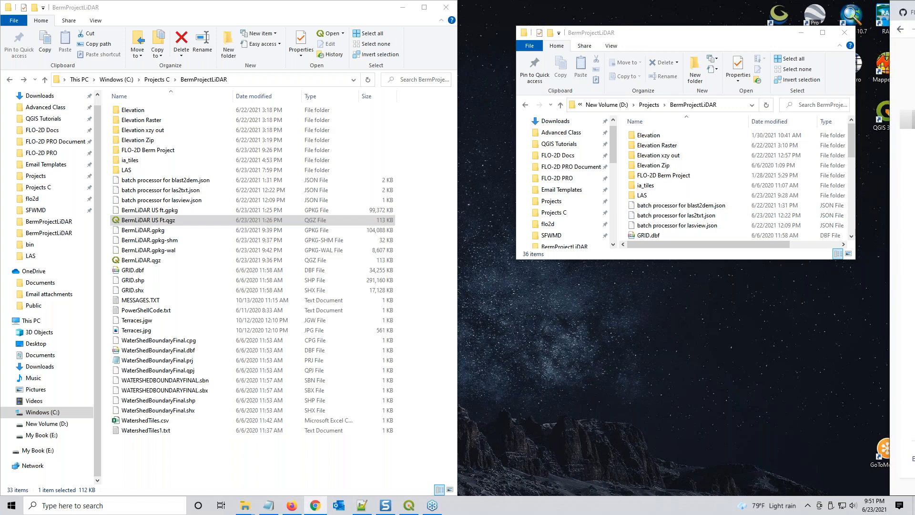
- Bring the browser window onto the main screen and maximize it with the LAStools page of rapidlasso.com showing
drag(914, 49, 561, 98)
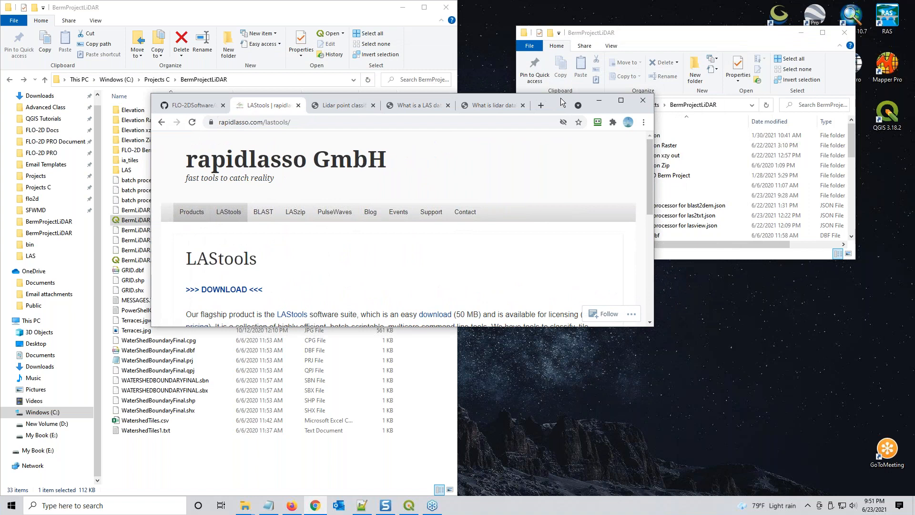
drag(561, 99, 574, 1)
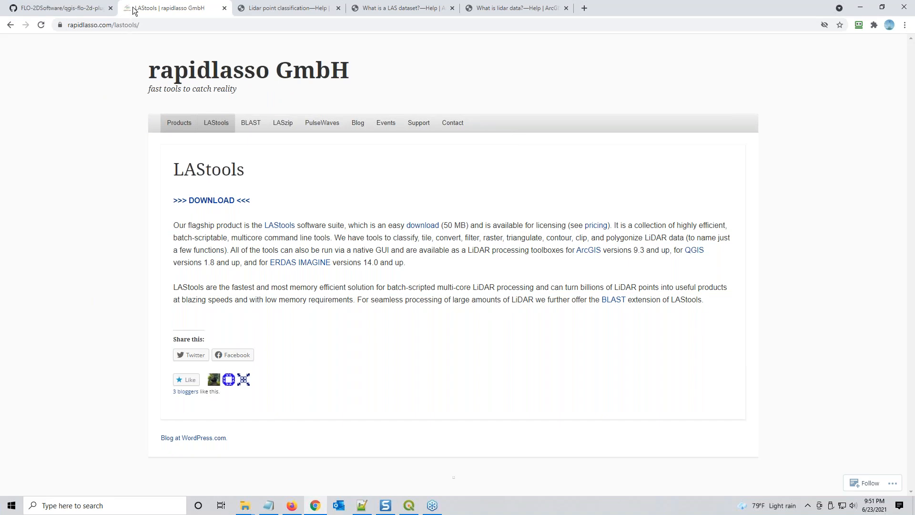
mouse_move(164, 132)
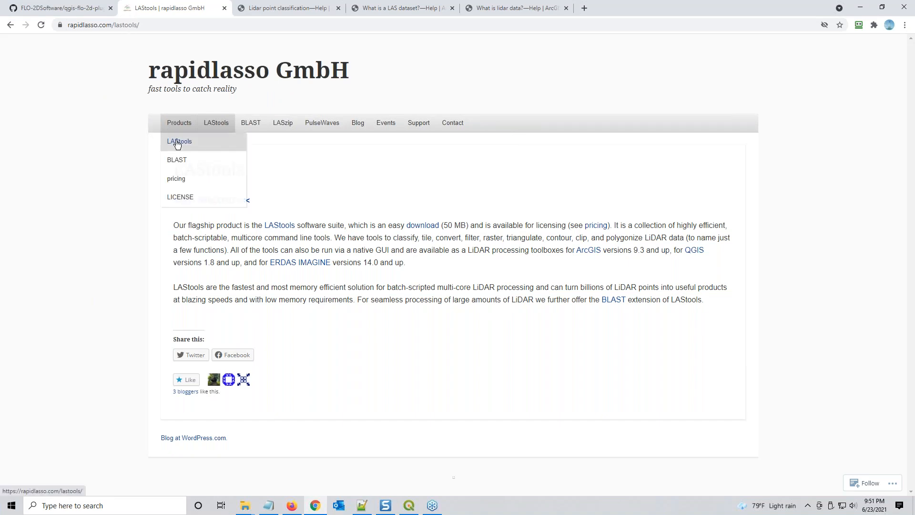
click(147, 24)
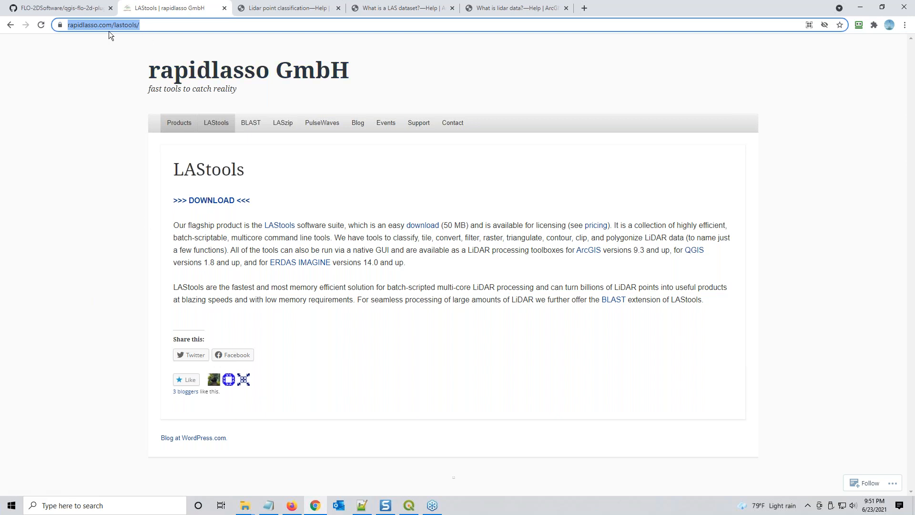
- Look through the rapidlasso Contact page and its comments, and return to the LAStools product page
click(452, 125)
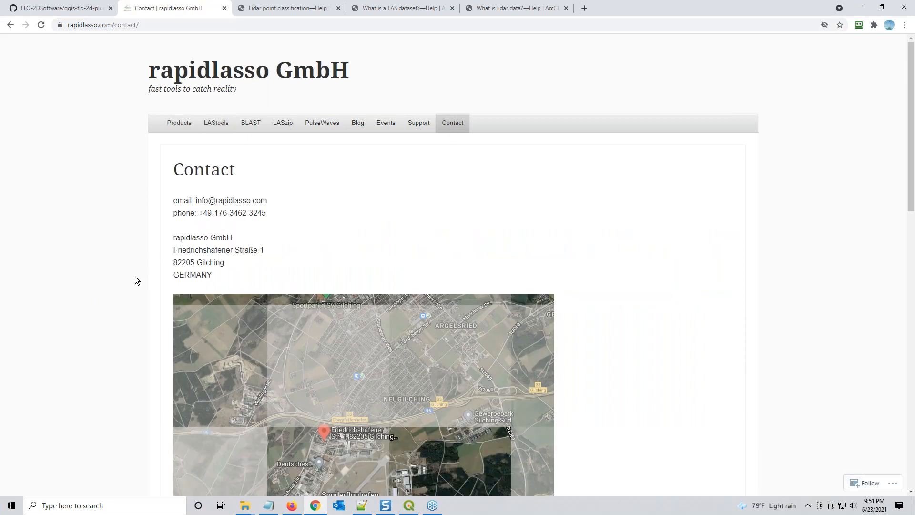
scroll(135, 276, down, 1)
scroll(136, 276, down, 12)
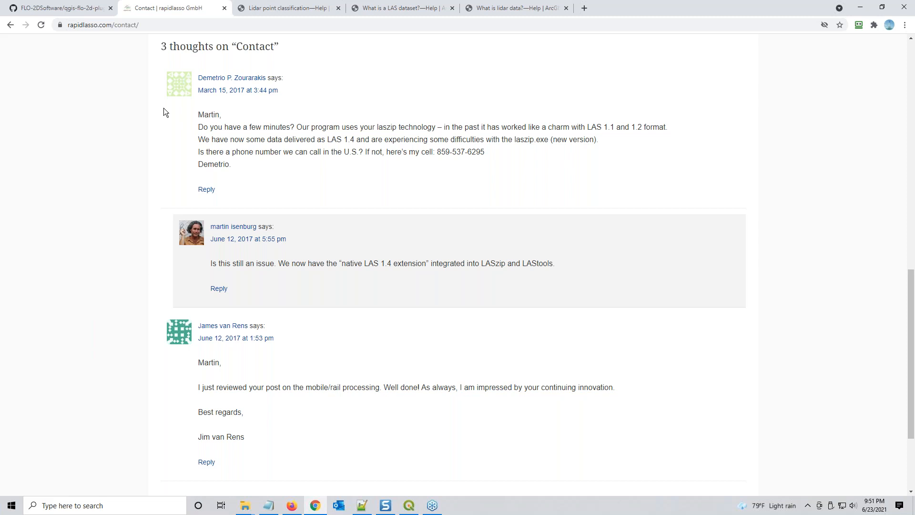
scroll(81, 135, up, 6)
scroll(82, 135, up, 7)
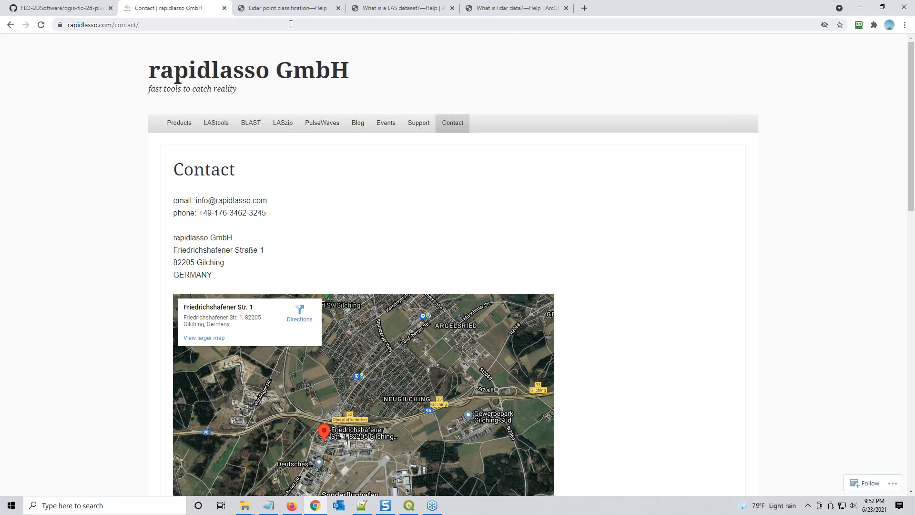
mouse_move(179, 123)
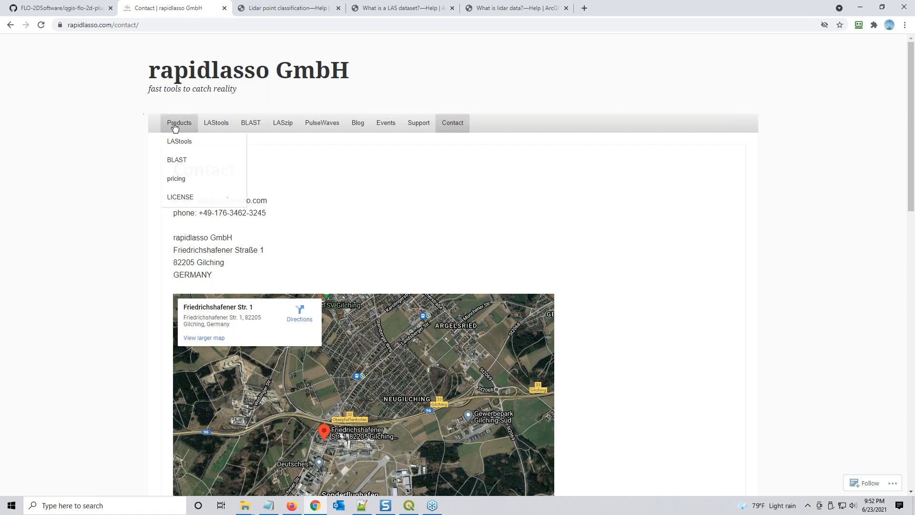
click(179, 142)
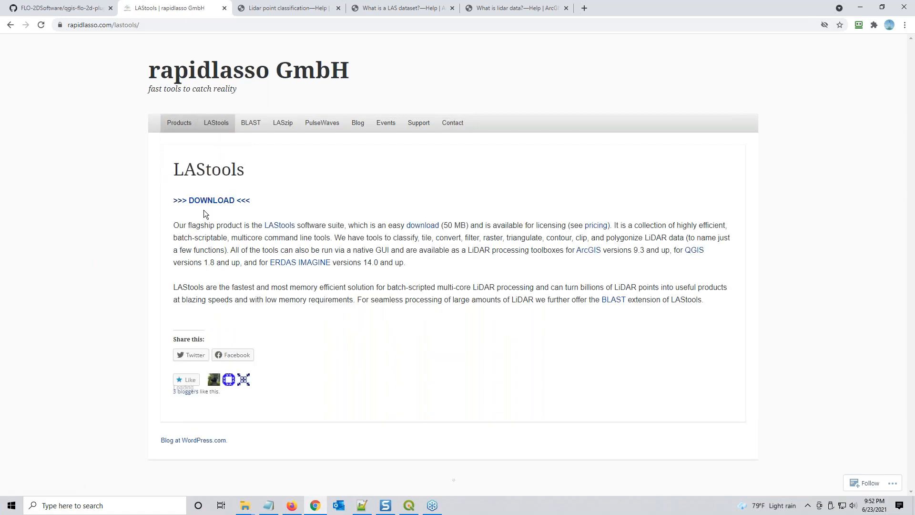
- Switch to File Explorer and inspect the LAStools zip and the extracted LAStools folder in Downloads, minimizing the window when finished
click(245, 505)
click(173, 465)
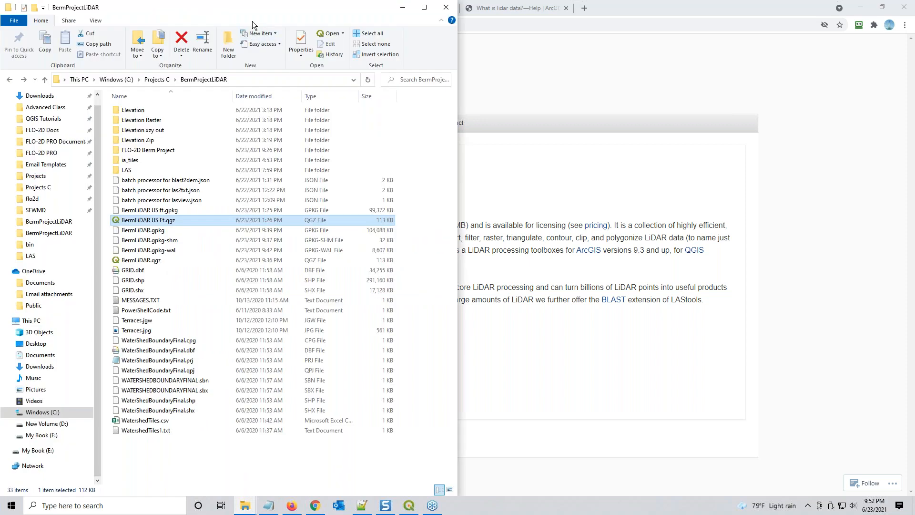
click(38, 98)
click(136, 124)
click(135, 146)
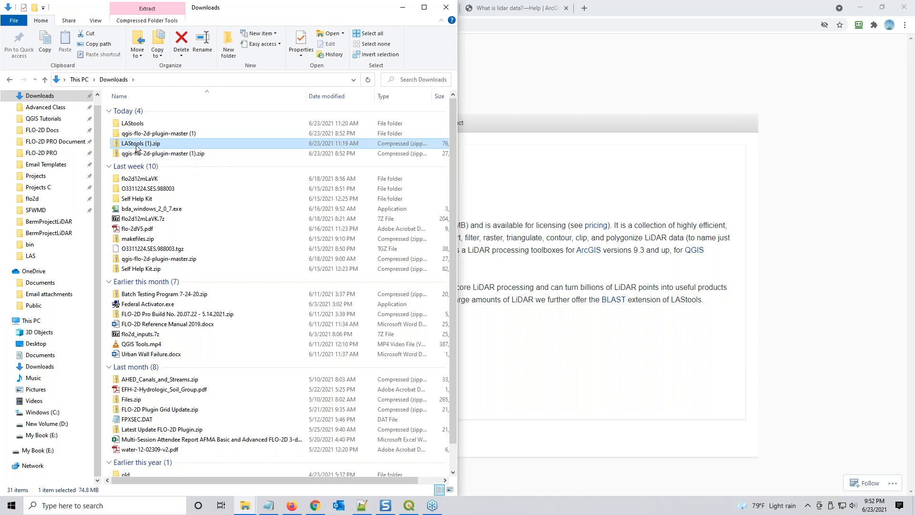
double_click(133, 123)
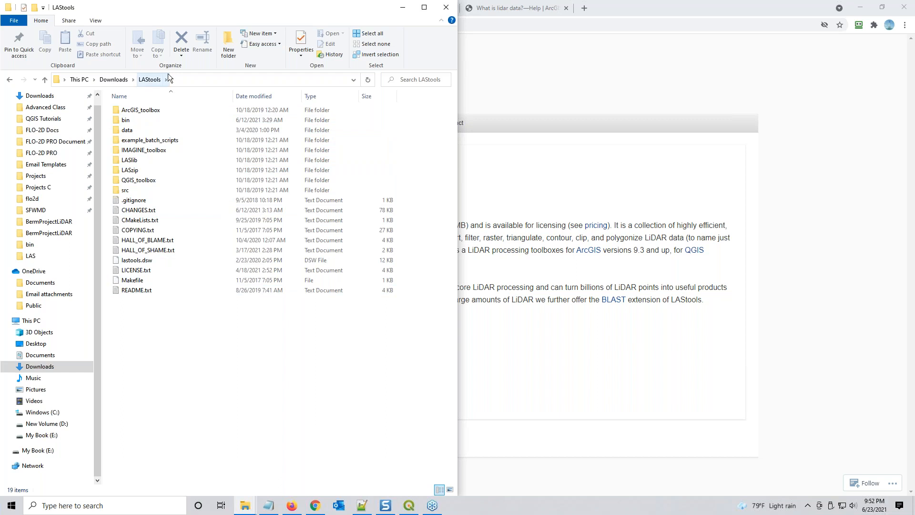
click(113, 79)
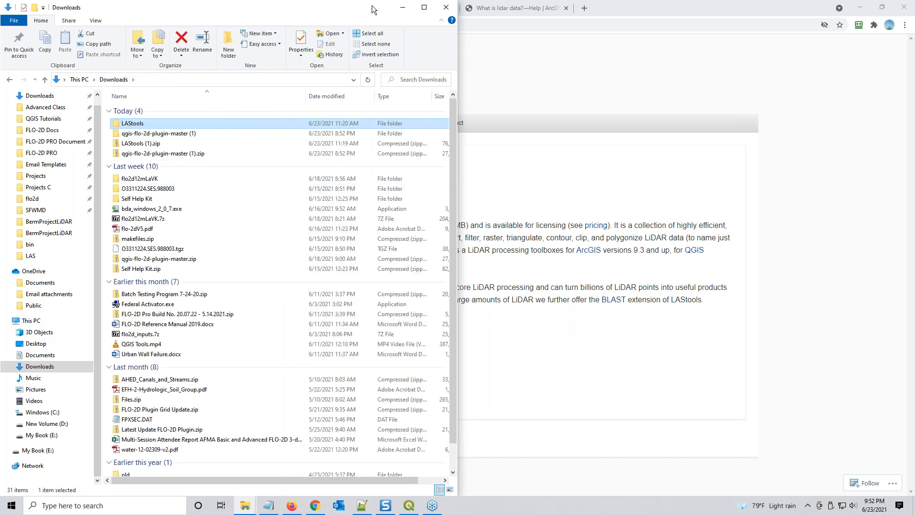
click(405, 7)
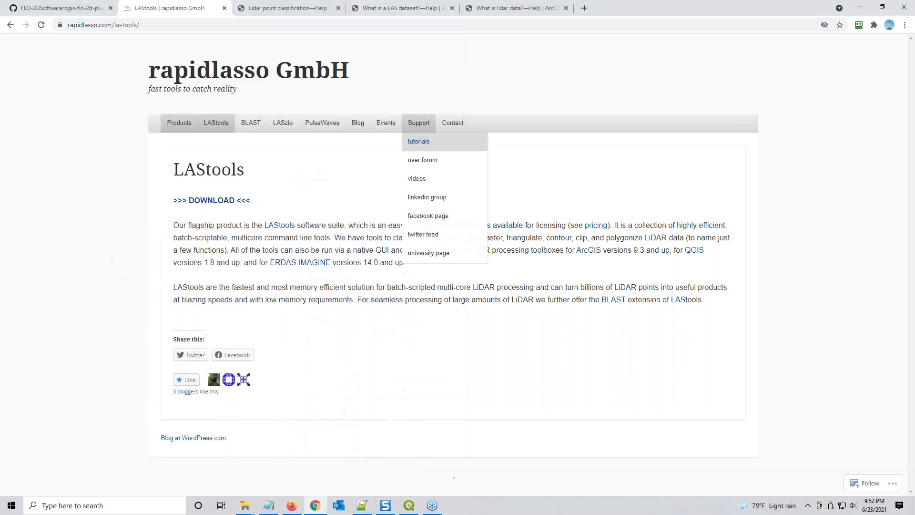
- Switch to QGIS and open the plugin manager with all available plugins listed
click(409, 506)
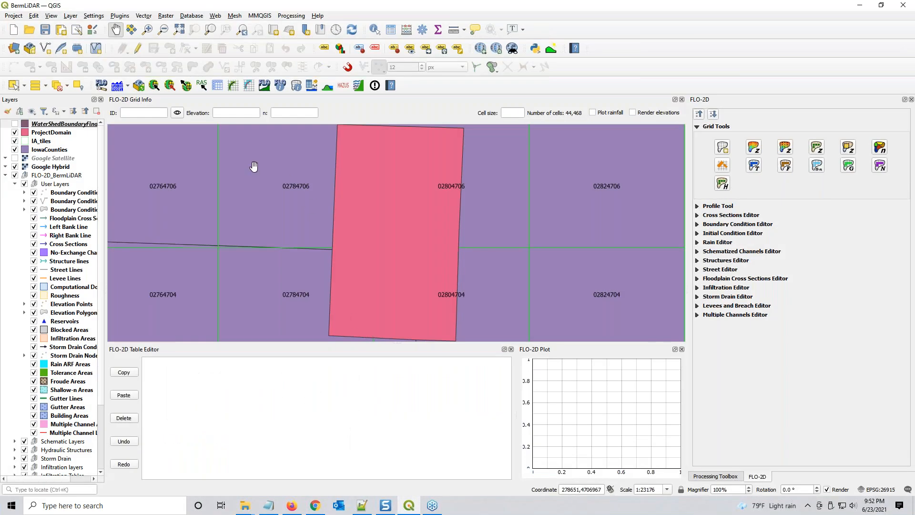
click(119, 16)
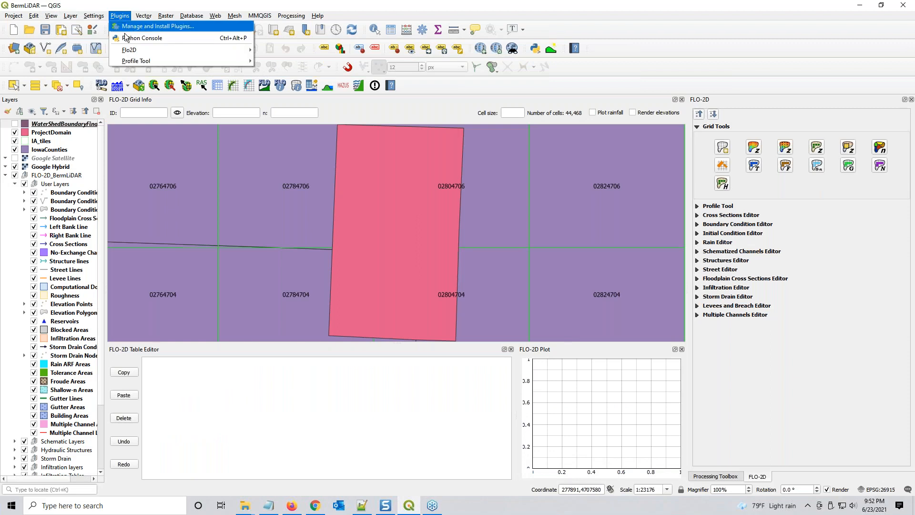
click(128, 27)
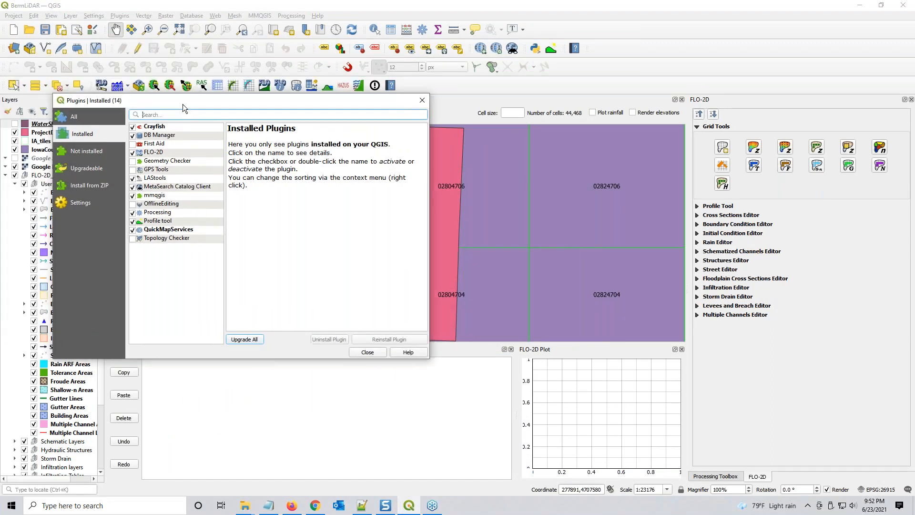
click(84, 117)
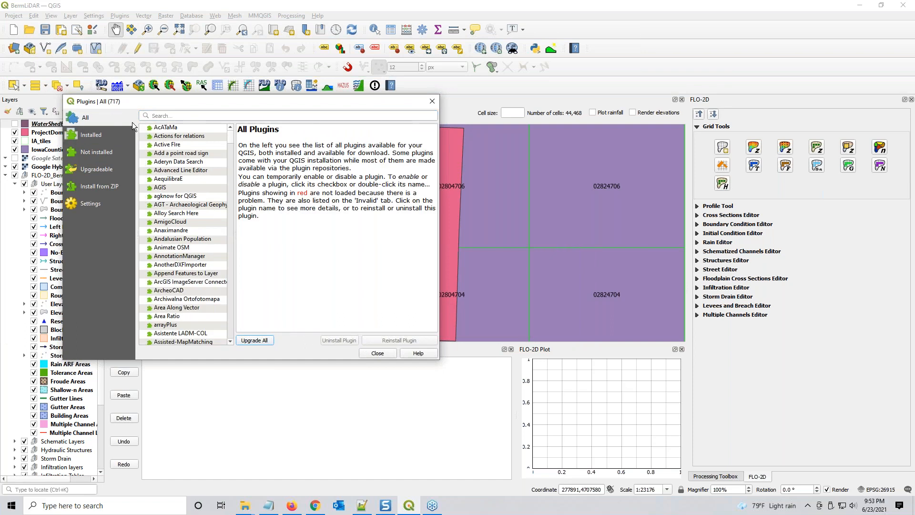
- Search all plugins for LiDAR and read the description and version details of the LAStools plugin
click(189, 114)
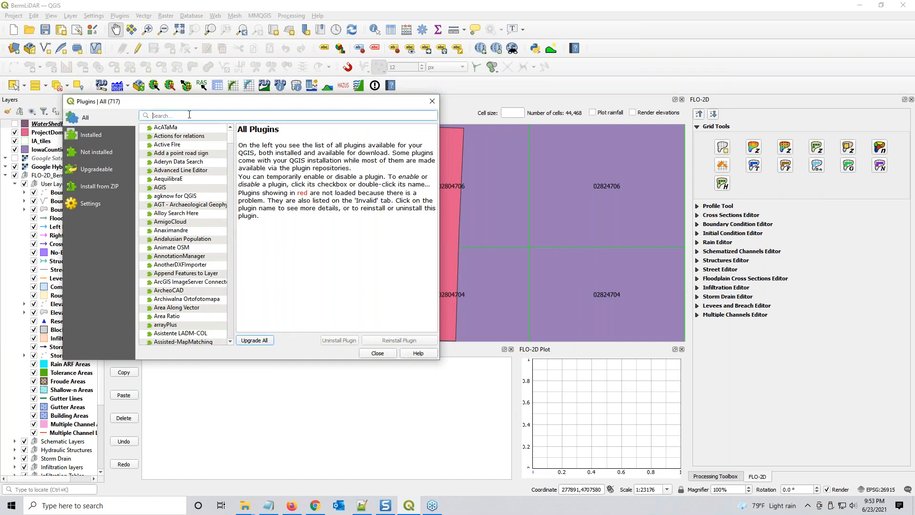
text(las)
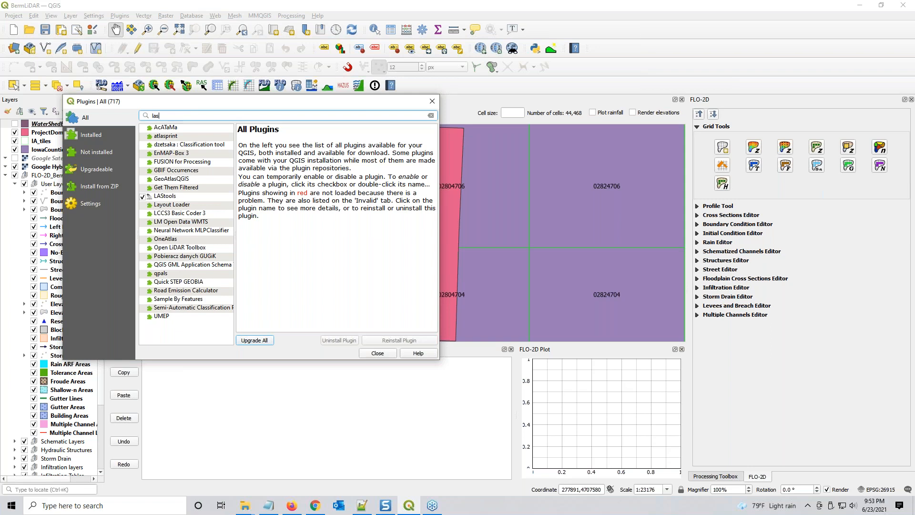
key(BackSpace)
key(BackSpace)
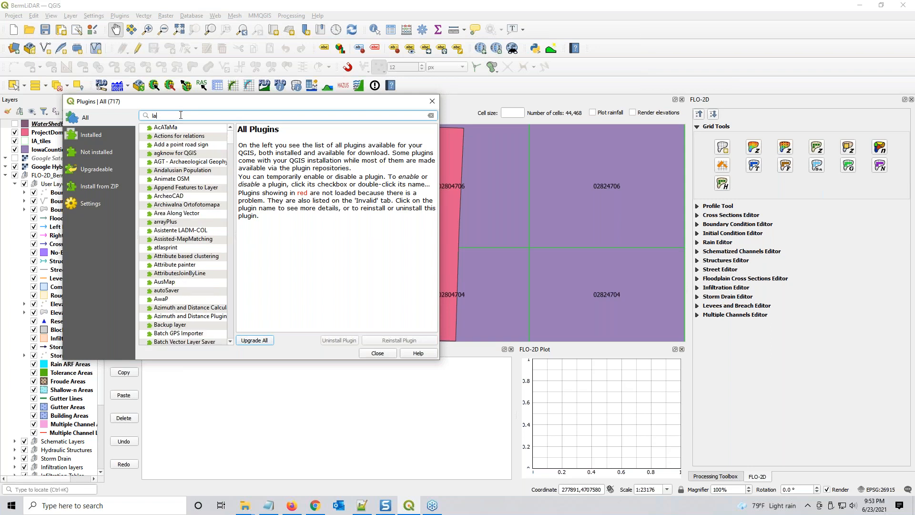
text(iDAR)
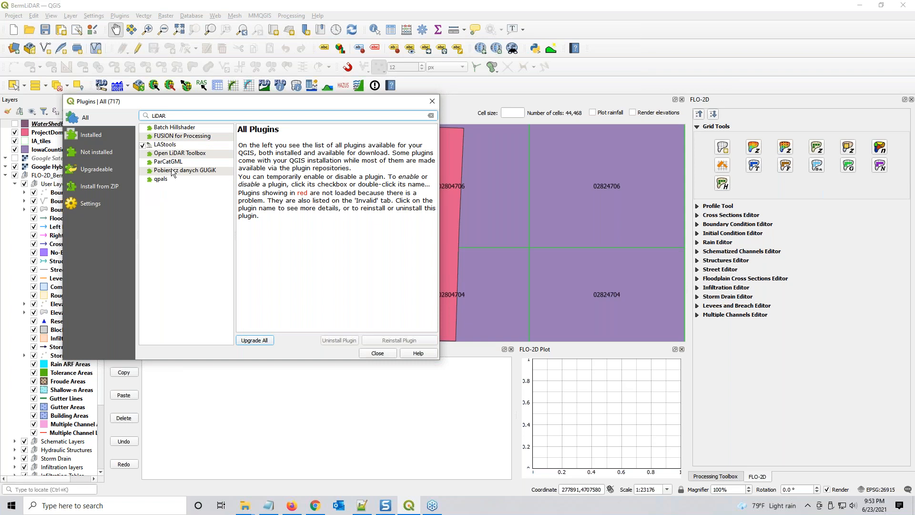
click(170, 146)
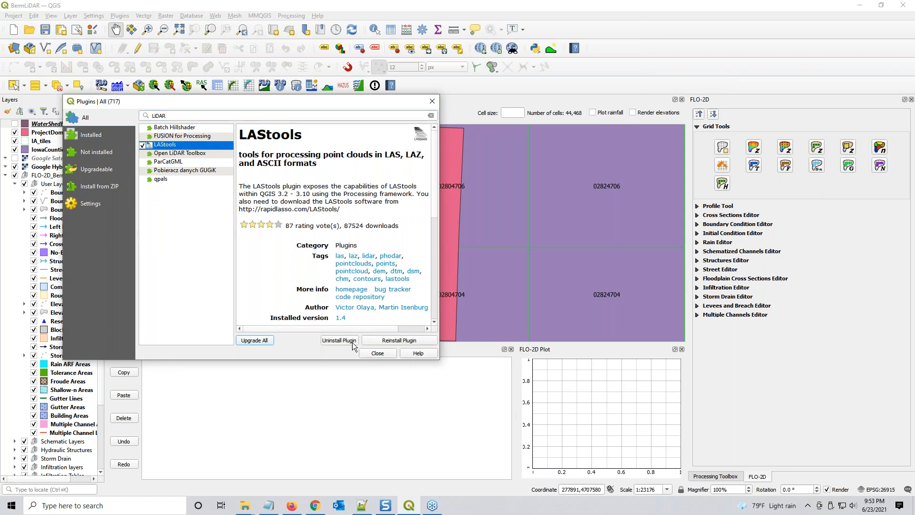
scroll(341, 243, down, 3)
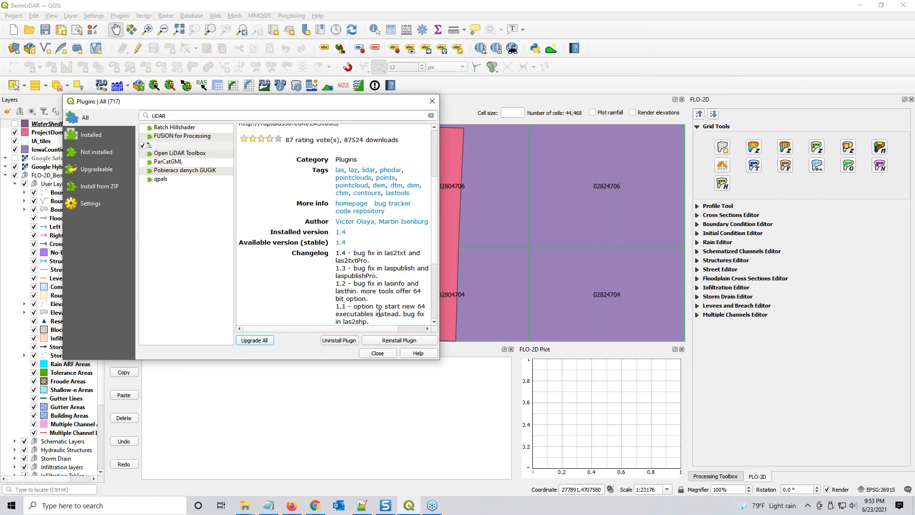
- Review the LAStools and FLO-2D entries in the unfiltered list of installed plugins and close the plugin manager
click(84, 135)
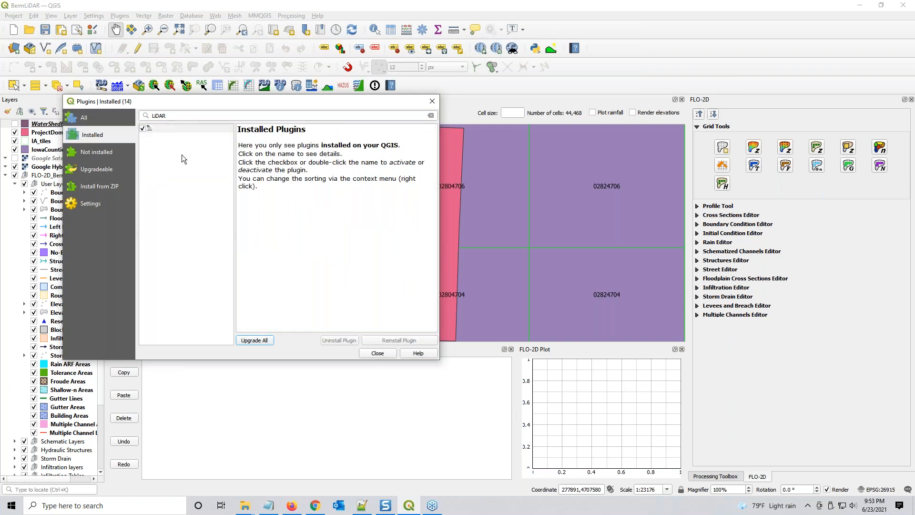
click(431, 116)
click(157, 154)
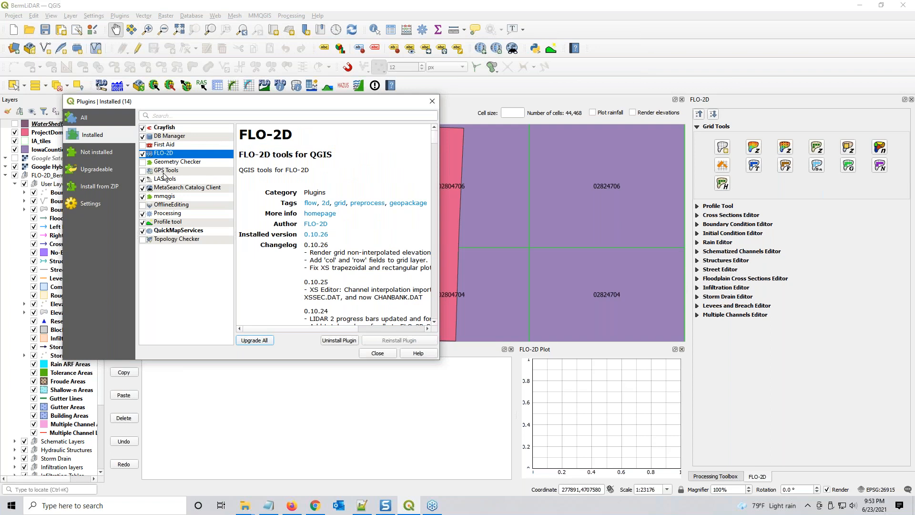
click(164, 178)
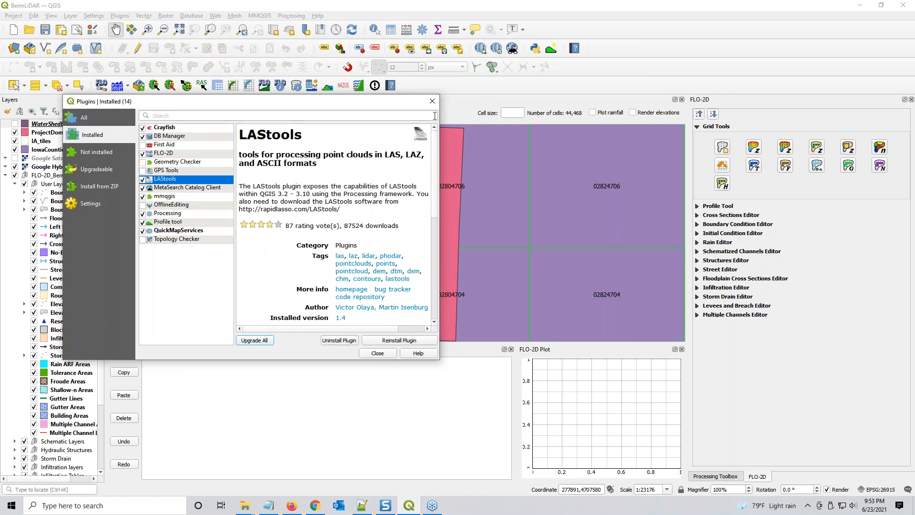
click(176, 152)
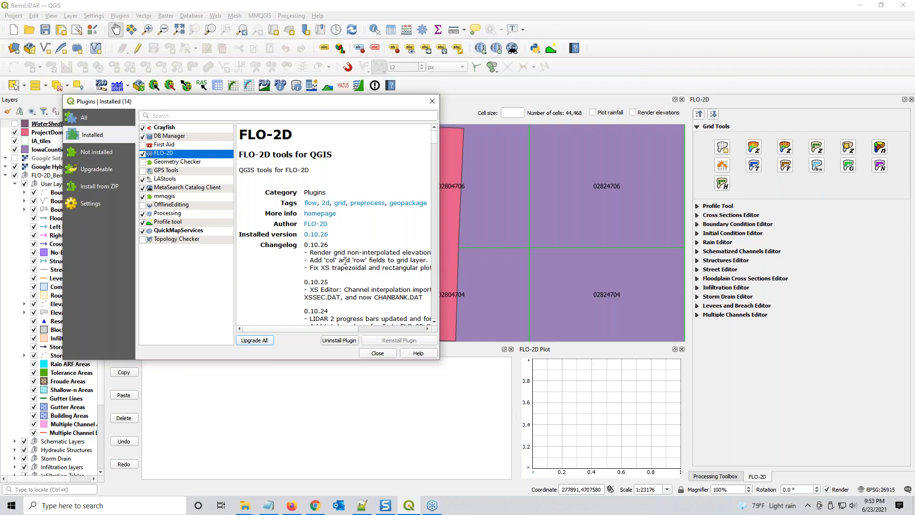
click(377, 353)
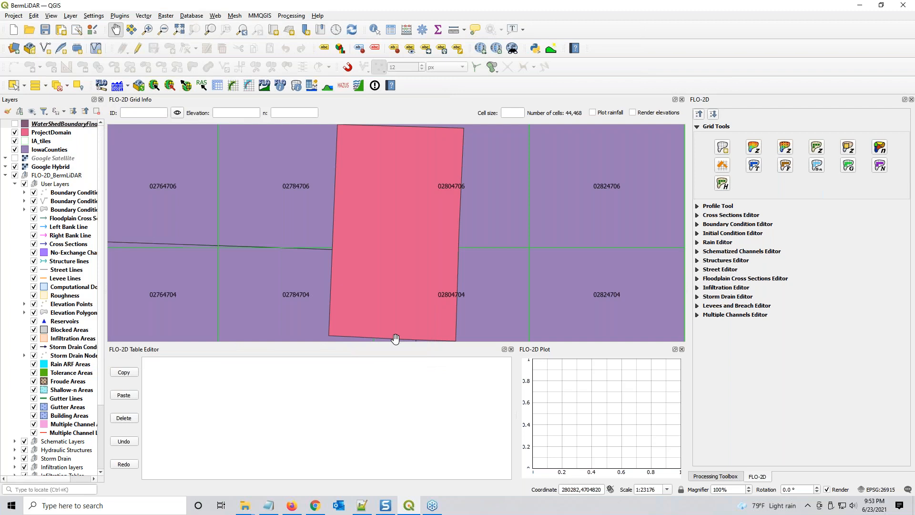
click(98, 17)
click(107, 83)
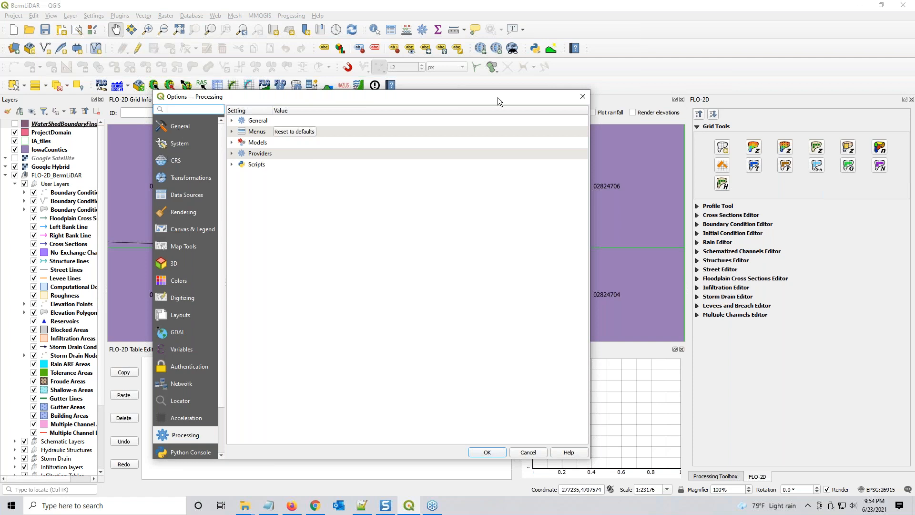
click(583, 96)
- Check the LAStools folder path among the Processing providers in the QGIS options, and cancel the dialog without changes
click(93, 16)
click(106, 83)
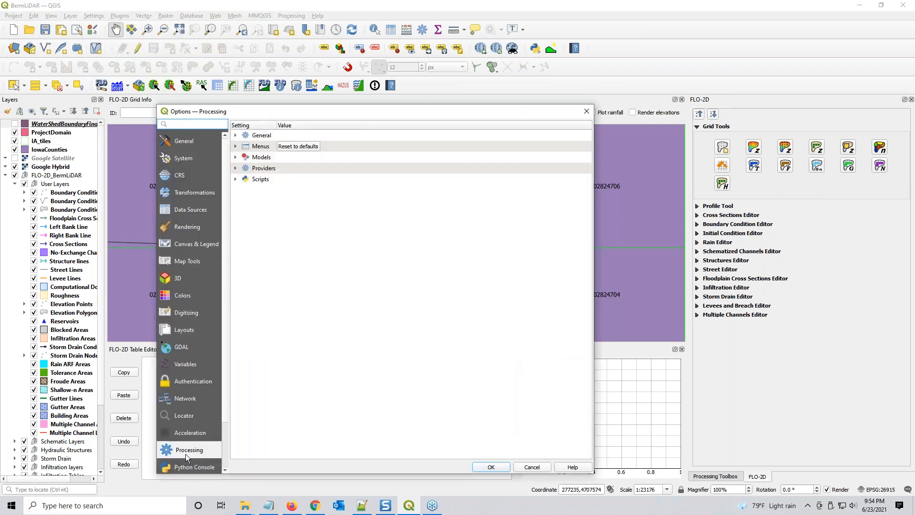
click(186, 453)
click(235, 168)
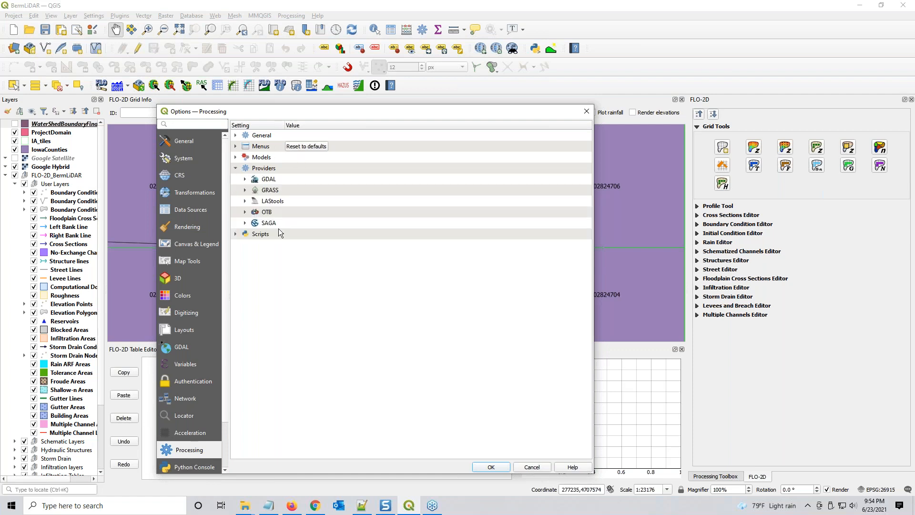
click(270, 202)
click(245, 202)
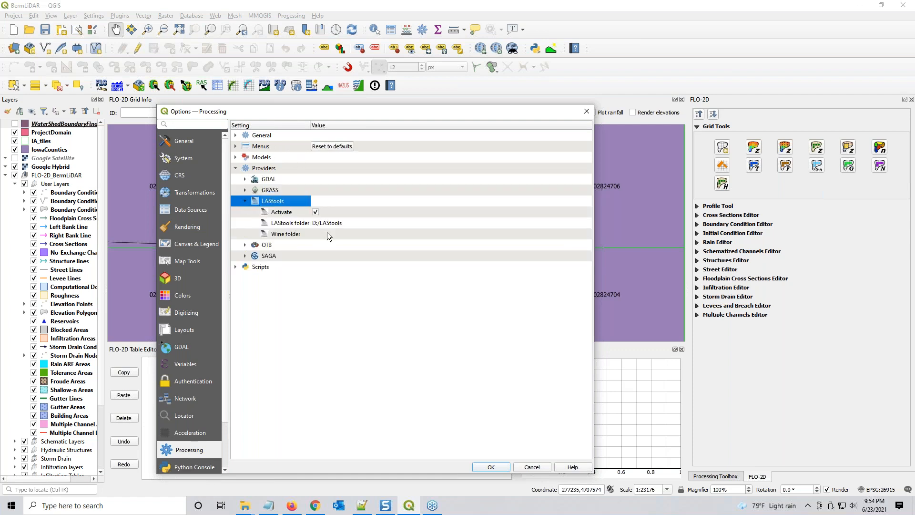
double_click(328, 223)
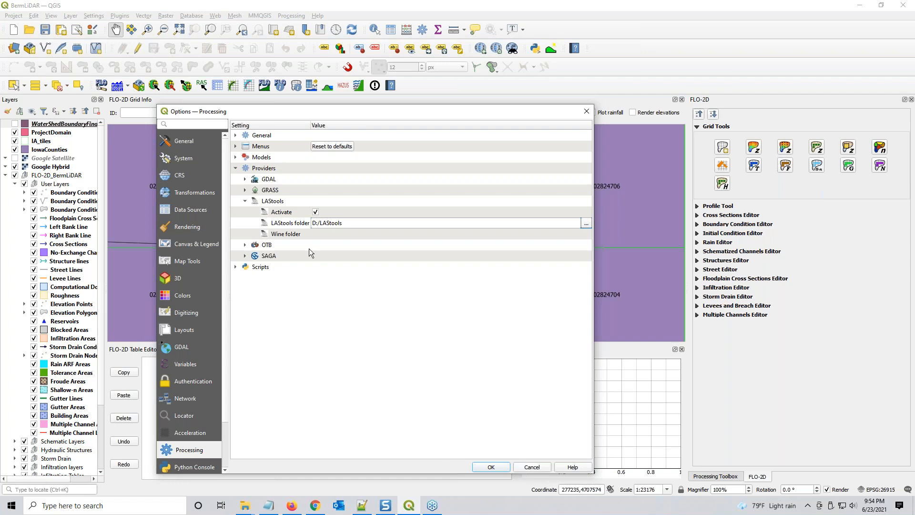
click(533, 468)
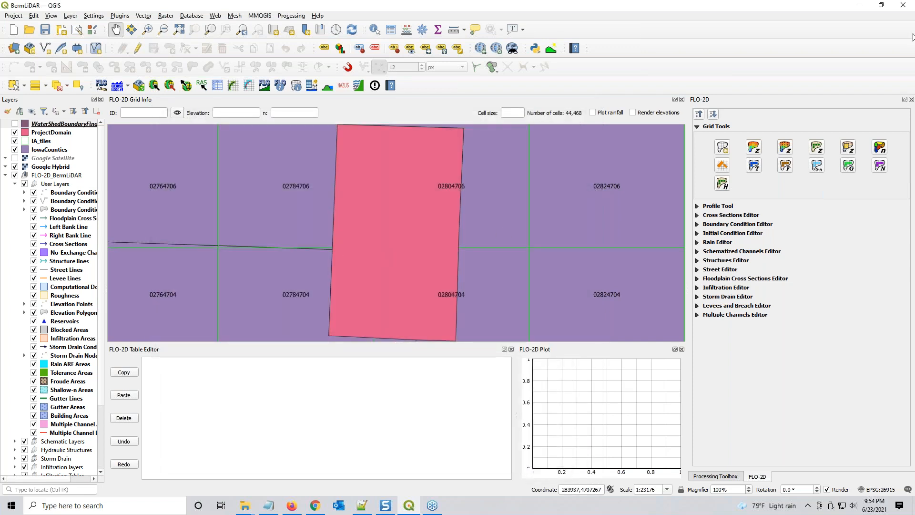
- Switch to Chrome and examine the LAS dataset diagram and list of uses on the "What is a LAS dataset?" help page
click(868, 7)
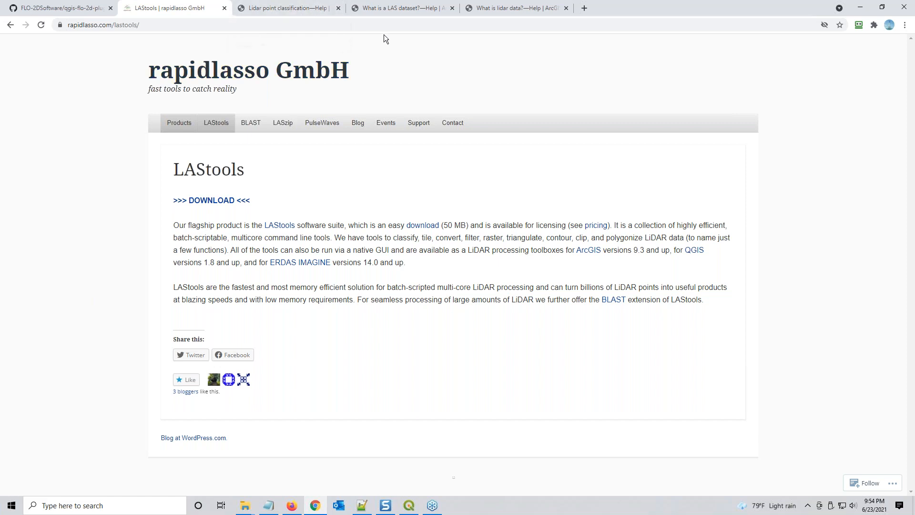
click(391, 11)
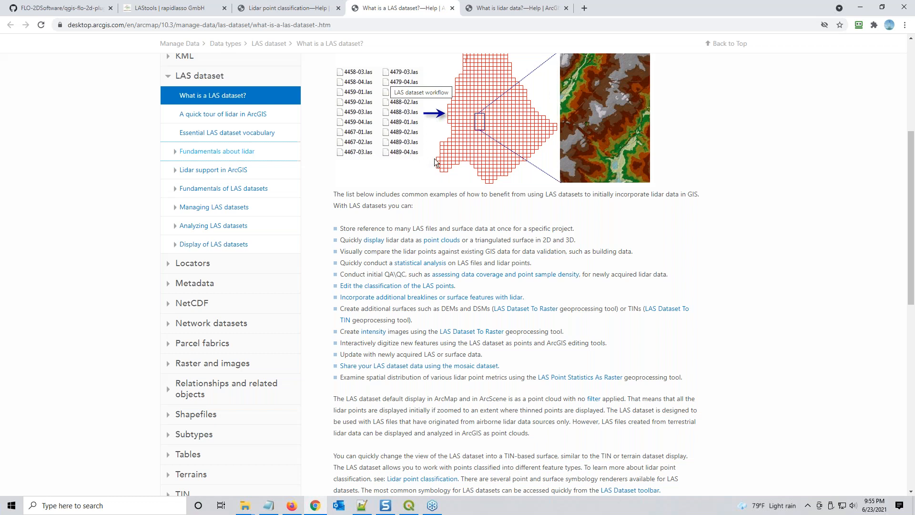
scroll(503, 83, up, 3)
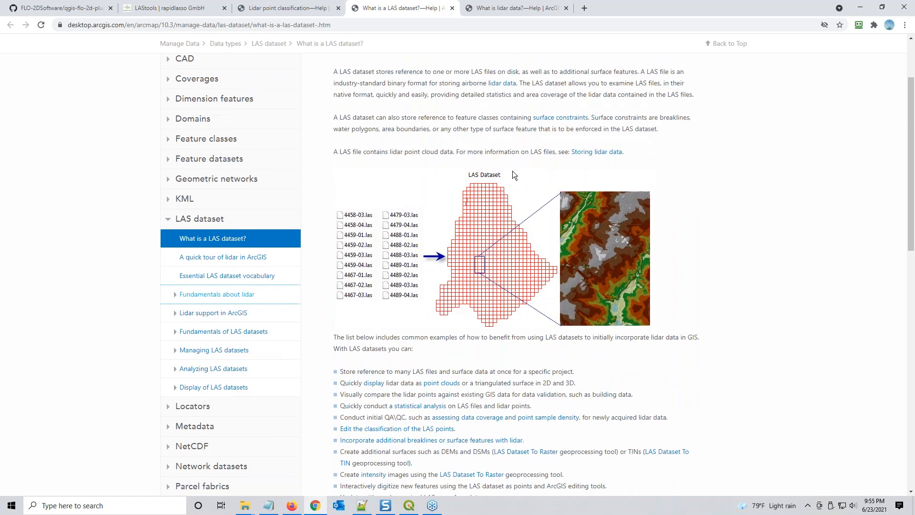
scroll(513, 171, up, 2)
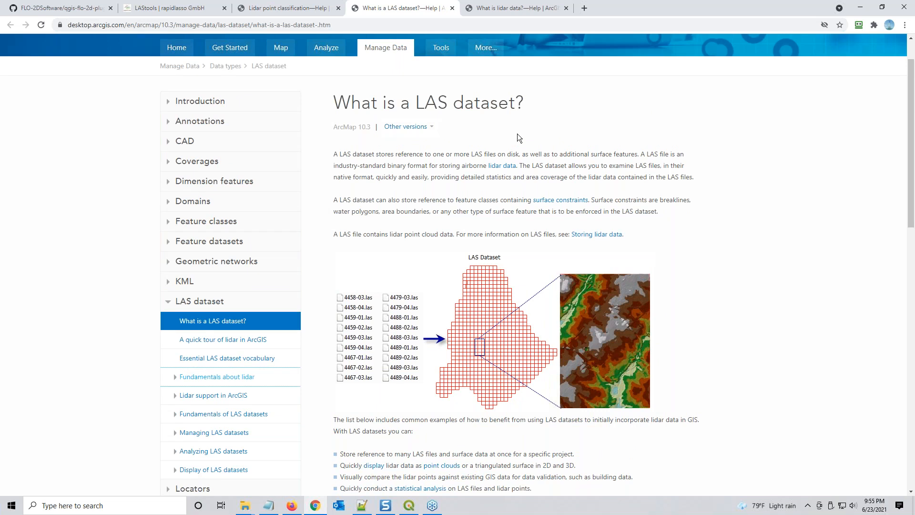
- Read the "What is lidar data?" help page from the introduction through the airborne lidar figure to the laser returns section
click(498, 8)
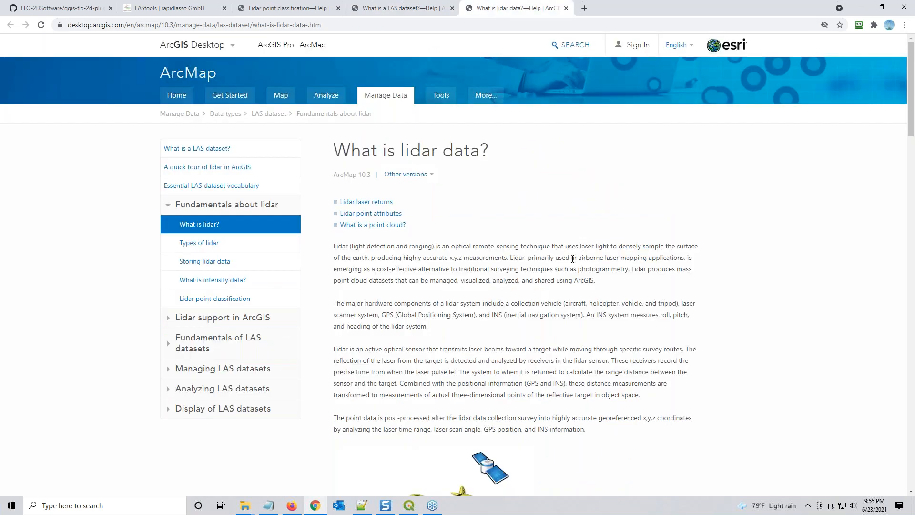
scroll(573, 259, down, 8)
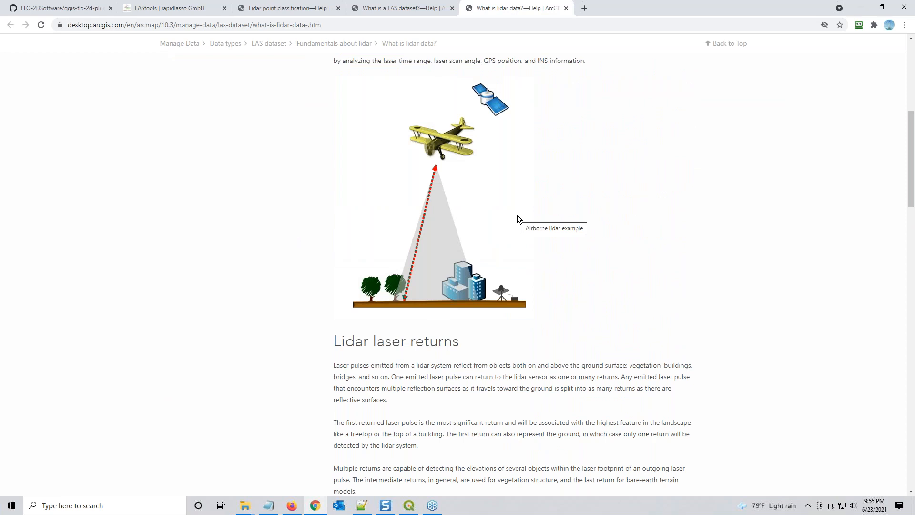
scroll(498, 114, up, 7)
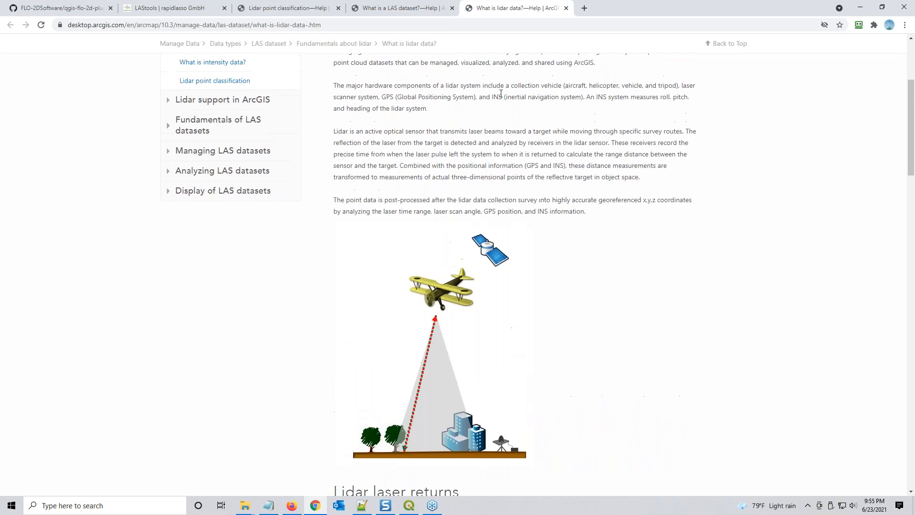
scroll(487, 178, down, 2)
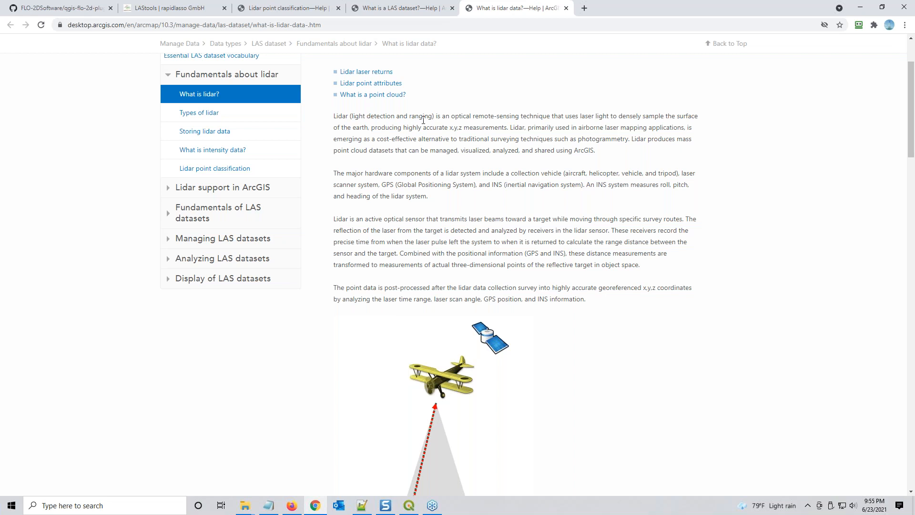
scroll(402, 117, down, 3)
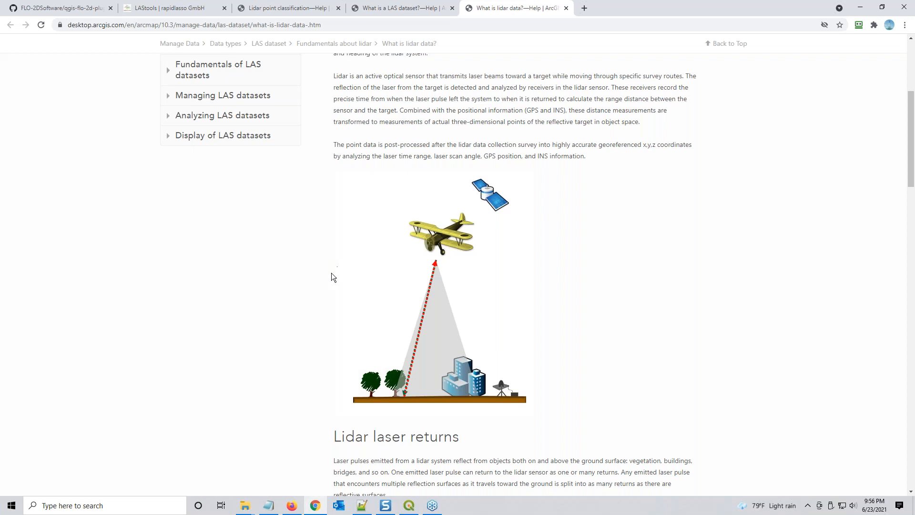
scroll(332, 274, down, 10)
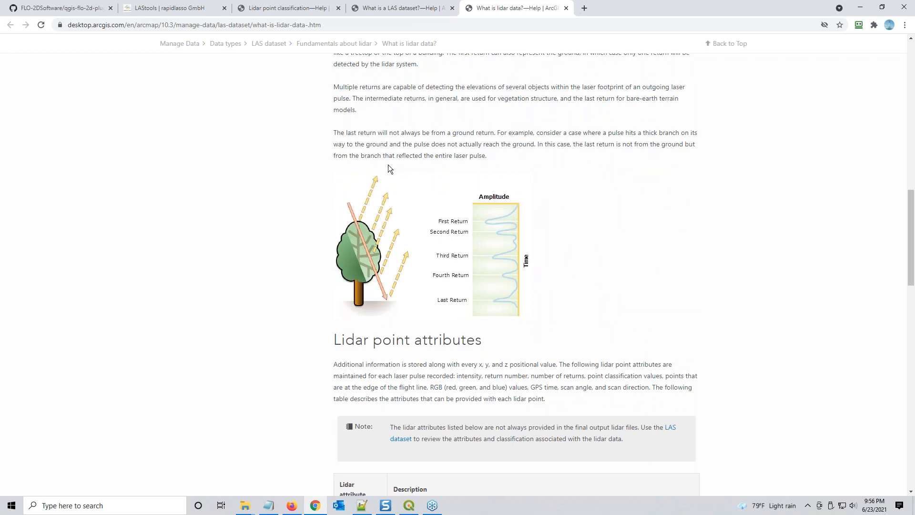
- Examine the lidar point attributes table, from intensity and return number to point classification, scan angle and scan direction
scroll(346, 187, down, 5)
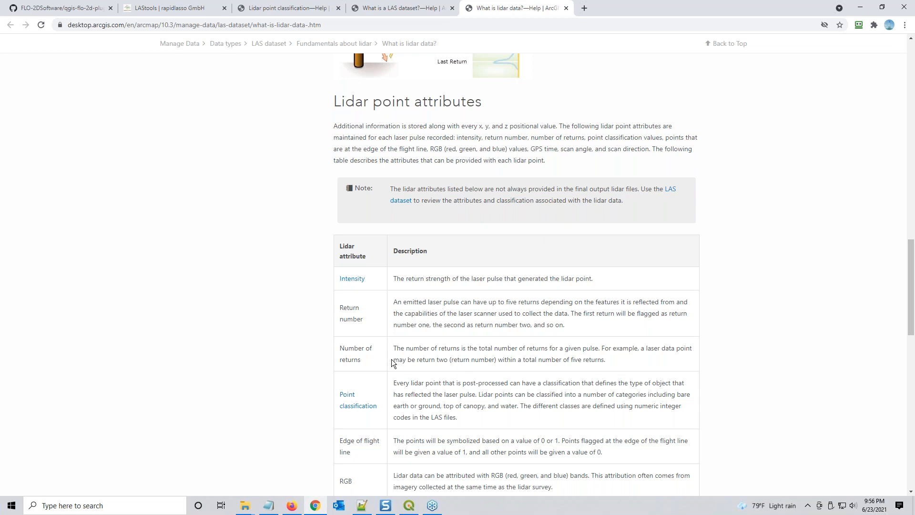
scroll(395, 364, down, 1)
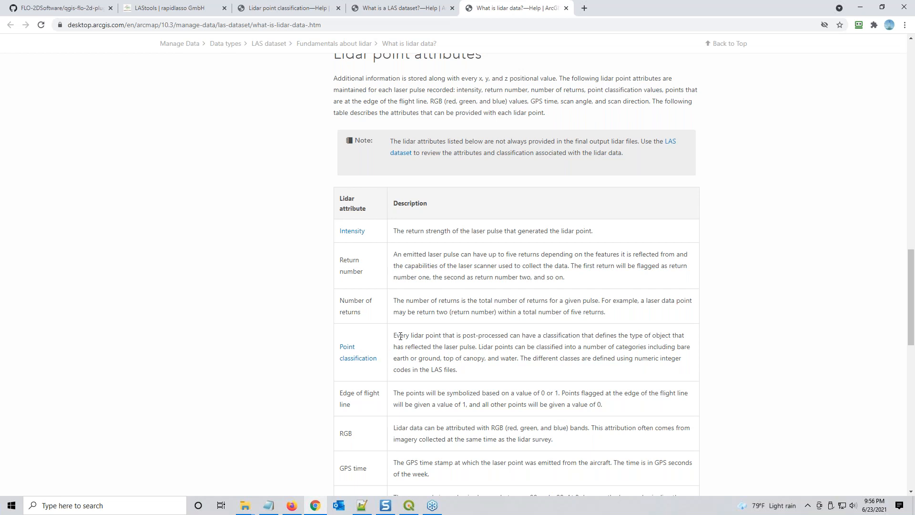
scroll(401, 336, down, 2)
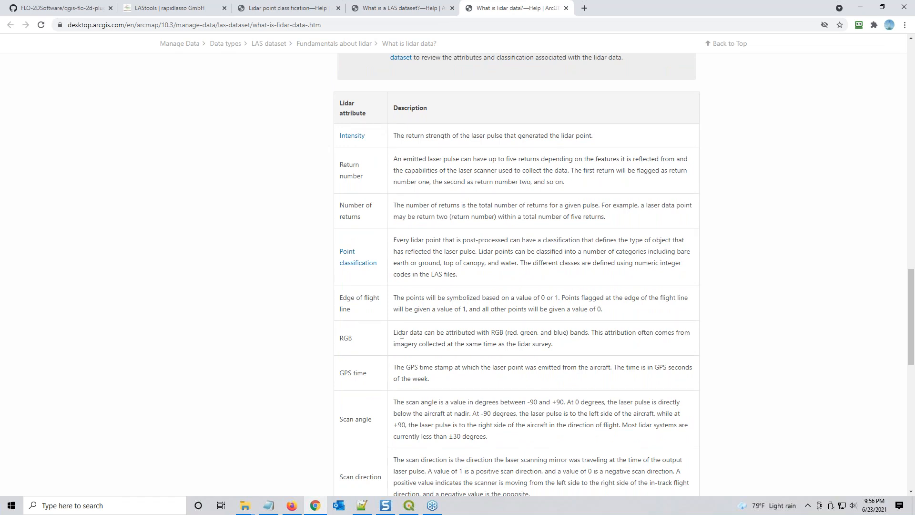
scroll(403, 336, down, 1)
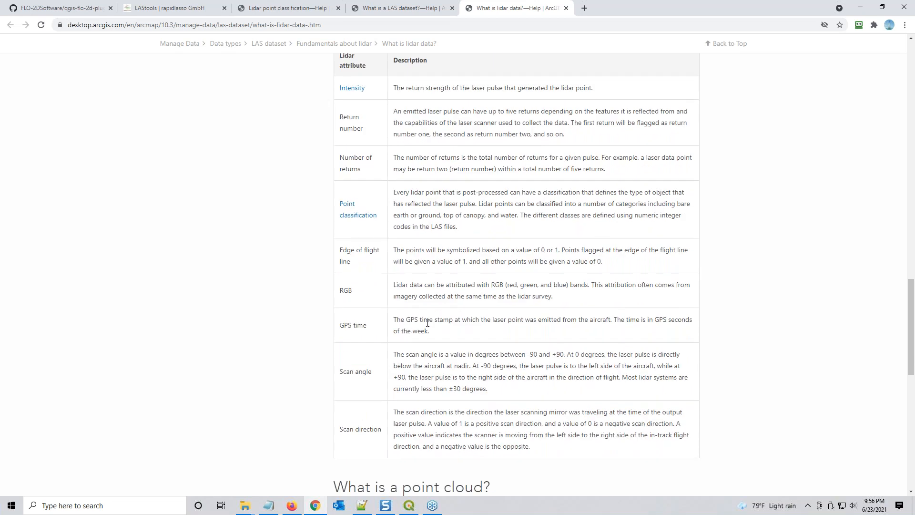
scroll(428, 323, down, 1)
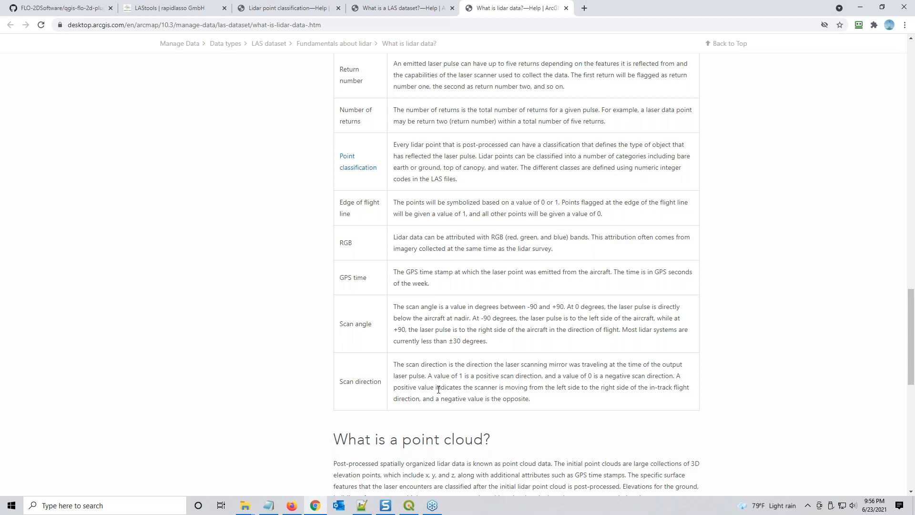
scroll(438, 389, up, 2)
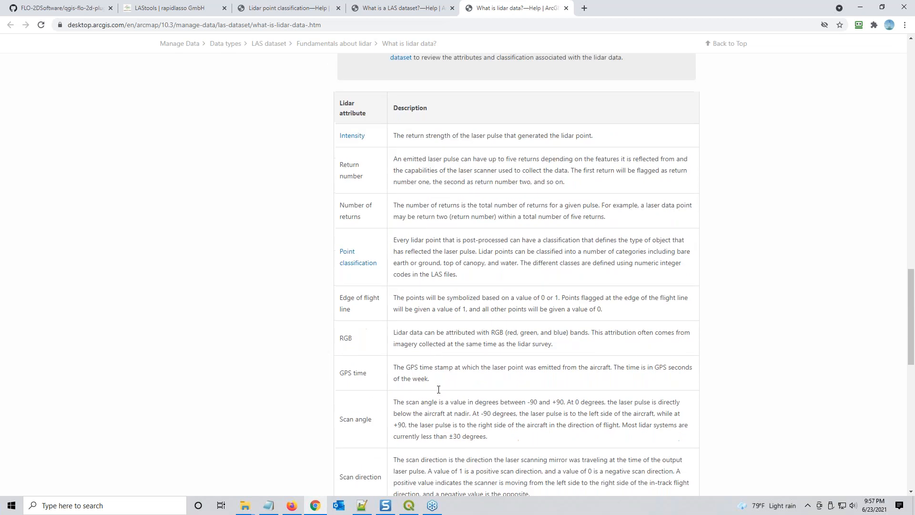
scroll(437, 388, down, 3)
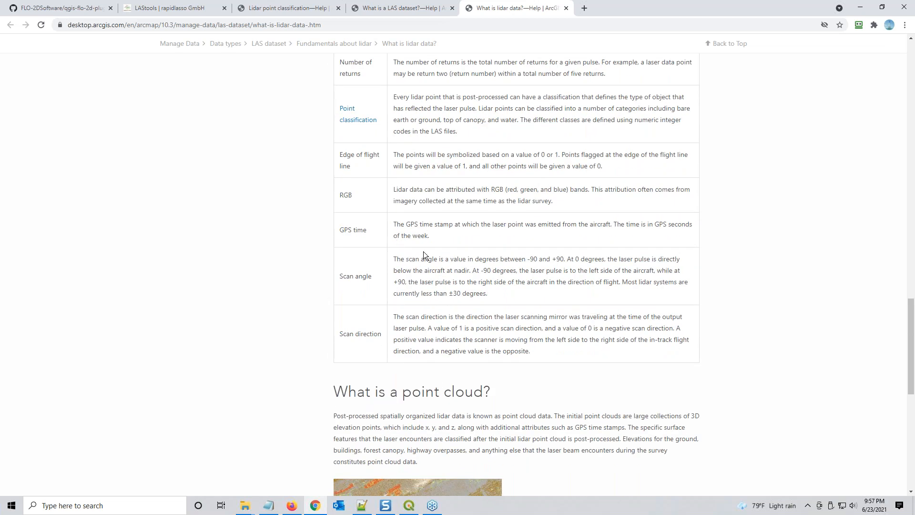
- Examine the point cloud section and its example image, and return to the lidar attributes table
scroll(423, 253, down, 5)
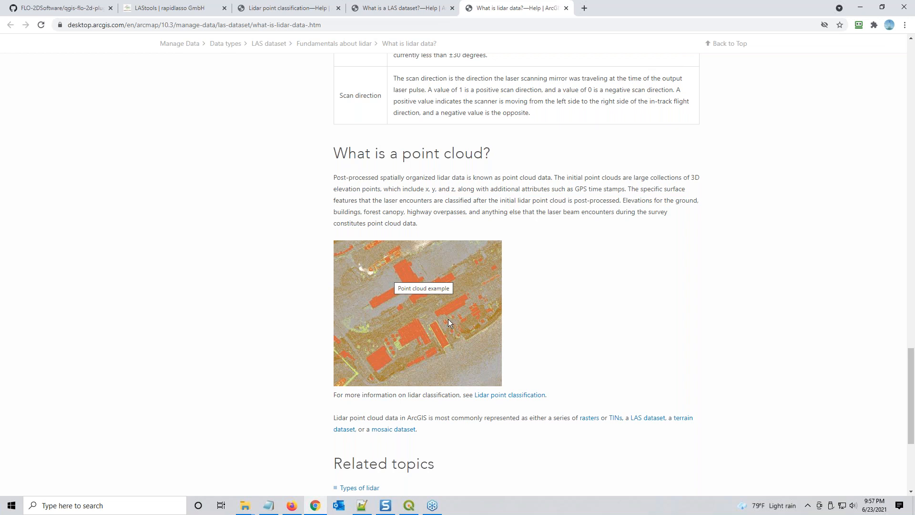
scroll(448, 319, down, 4)
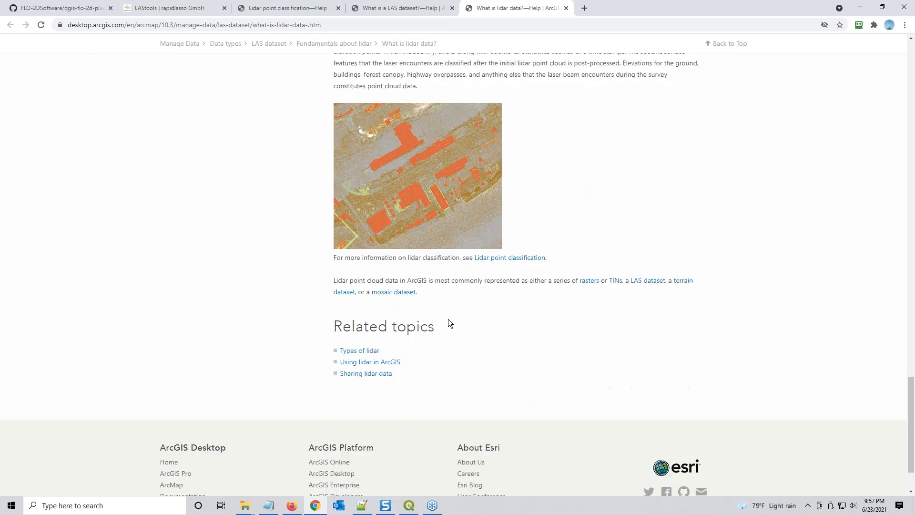
scroll(448, 319, up, 11)
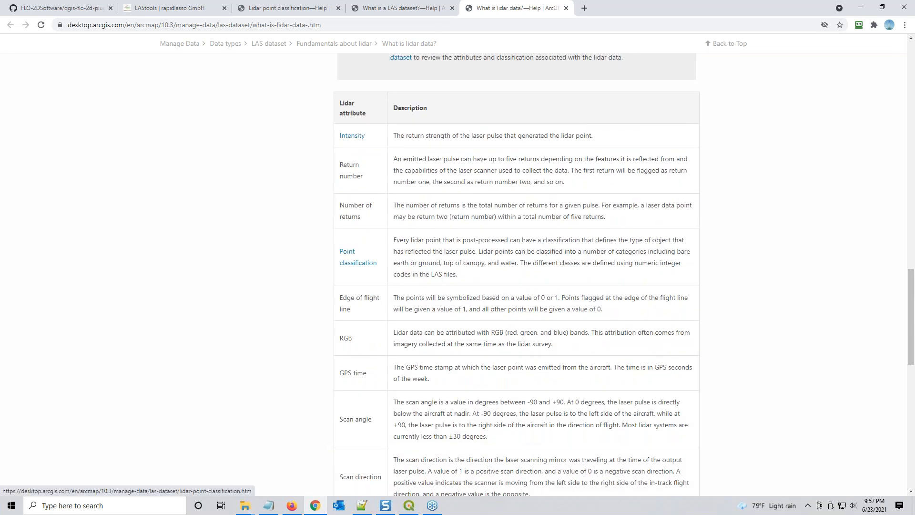
- Open the "Lidar point classification" help page and examine the classification example with its class codes
click(262, 8)
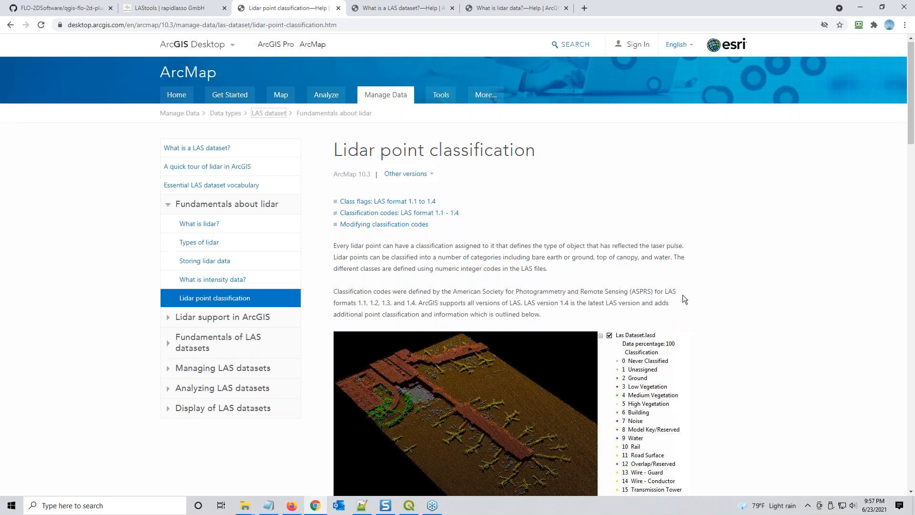
scroll(683, 295, down, 3)
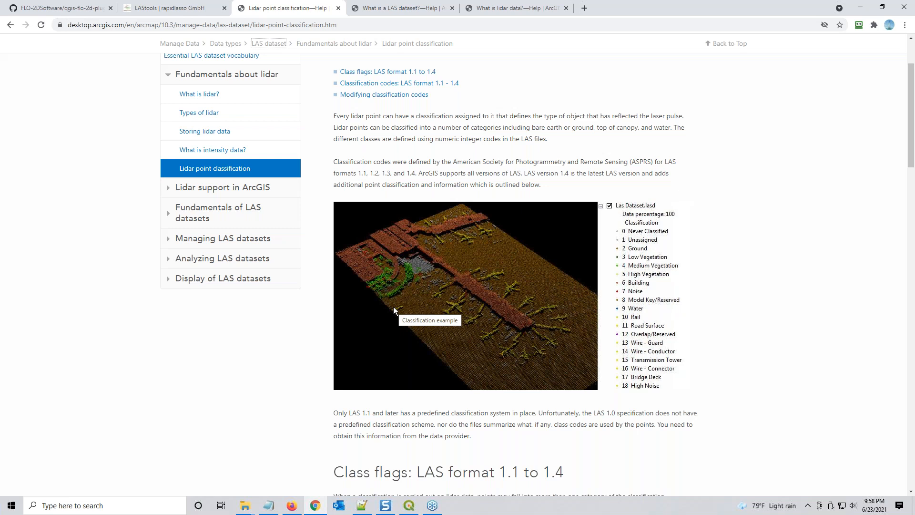
scroll(281, 320, down, 4)
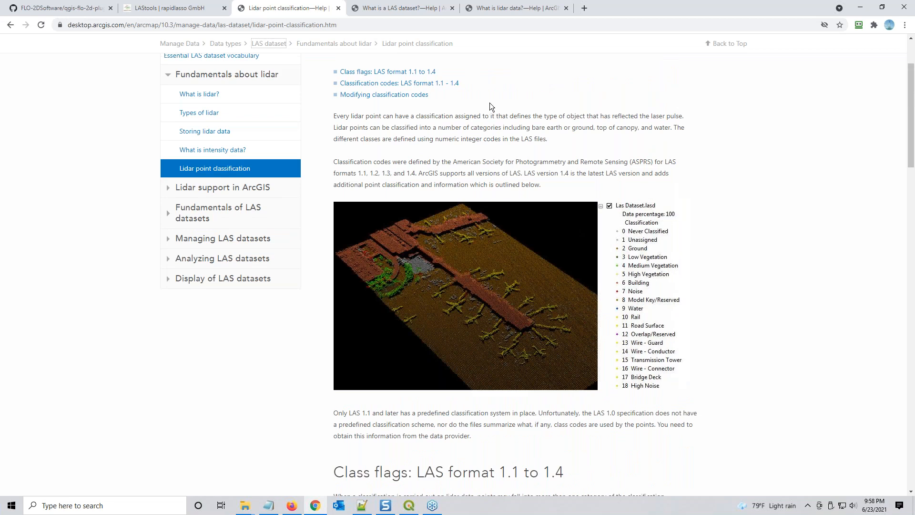
scroll(492, 140, up, 3)
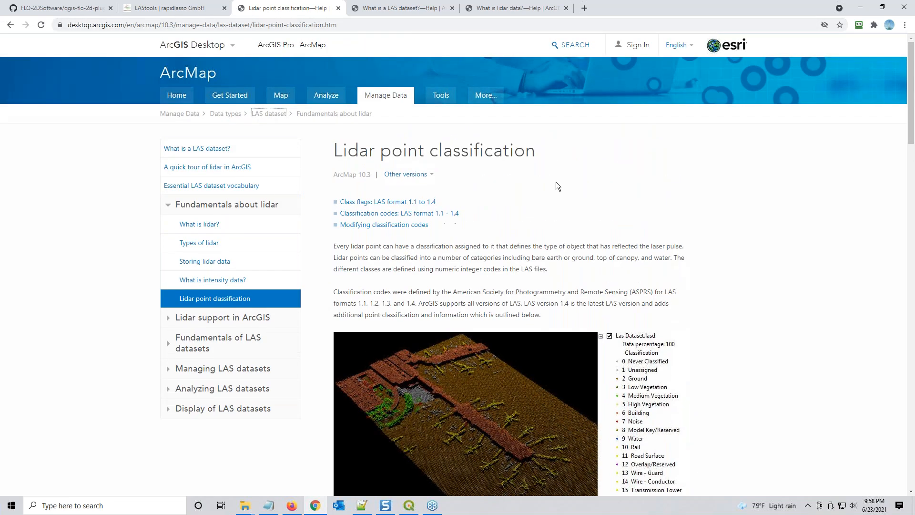
- Revisit the LAS dataset help page and the lidar point attributes table on the "What is lidar data?" page
click(399, 11)
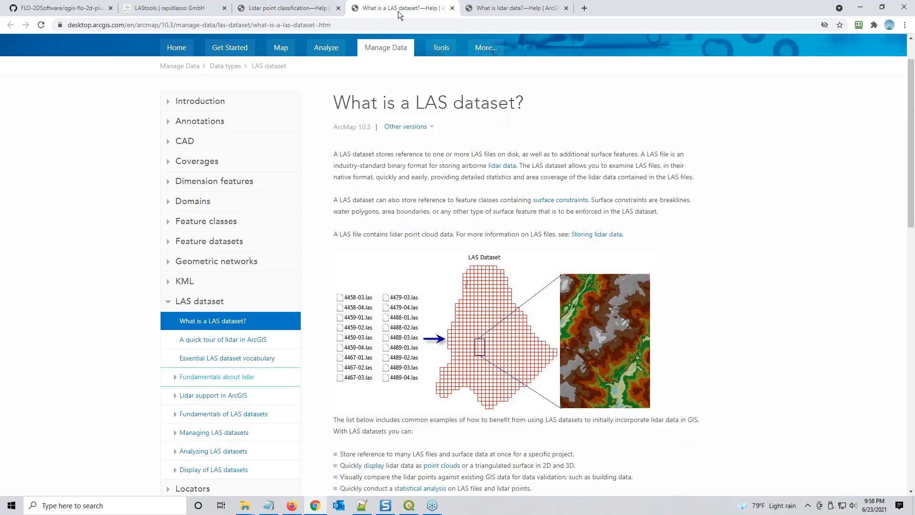
click(507, 10)
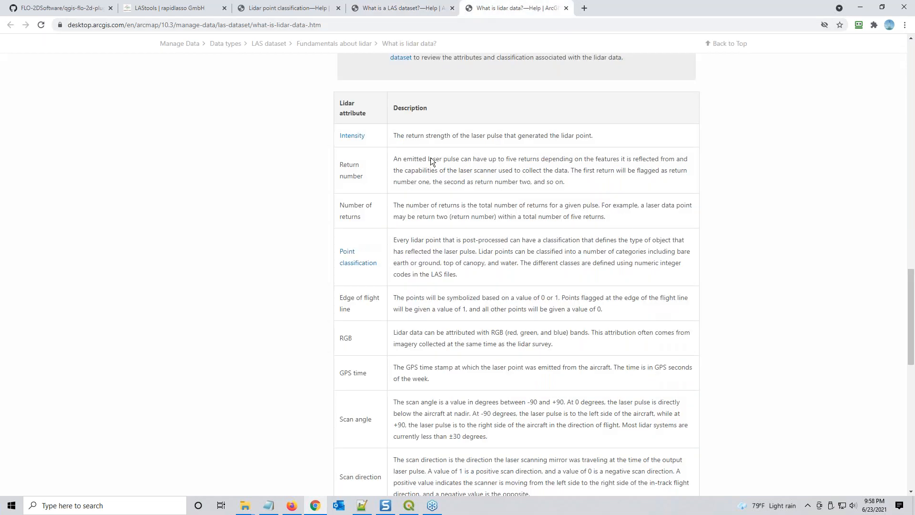
scroll(384, 300, up, 2)
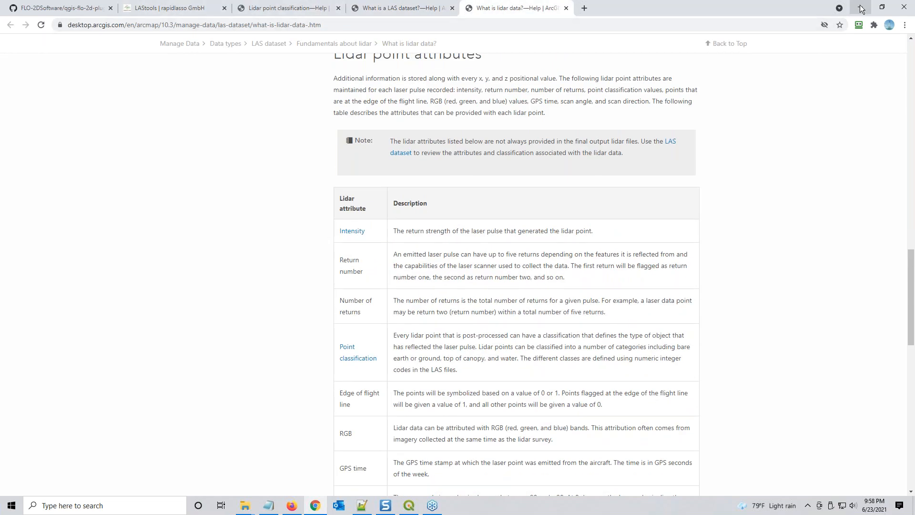
- Switch to Firefox and review the Iowa Lidar Mapping Project's boundary types, watershed list and Tile (2x2 km) Shapefile link, keeping Watershed and Ashton Creek
click(292, 505)
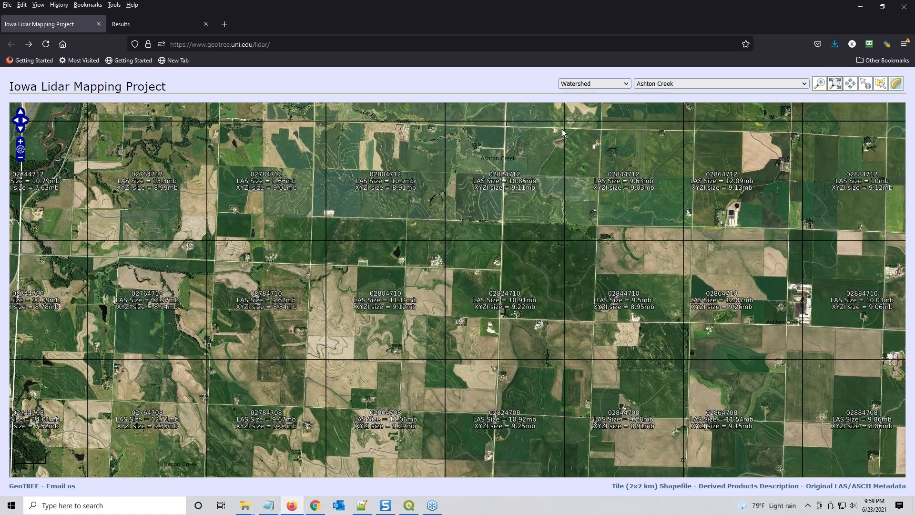
click(652, 85)
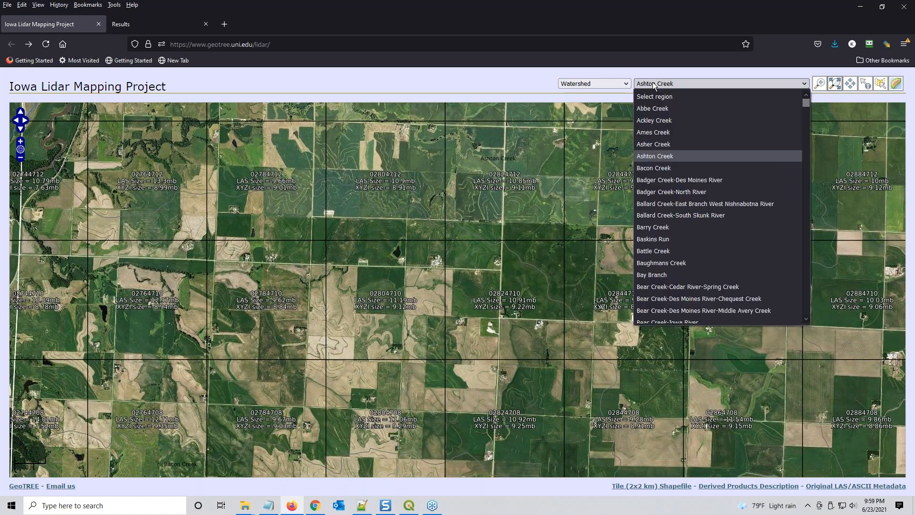
click(620, 84)
click(577, 132)
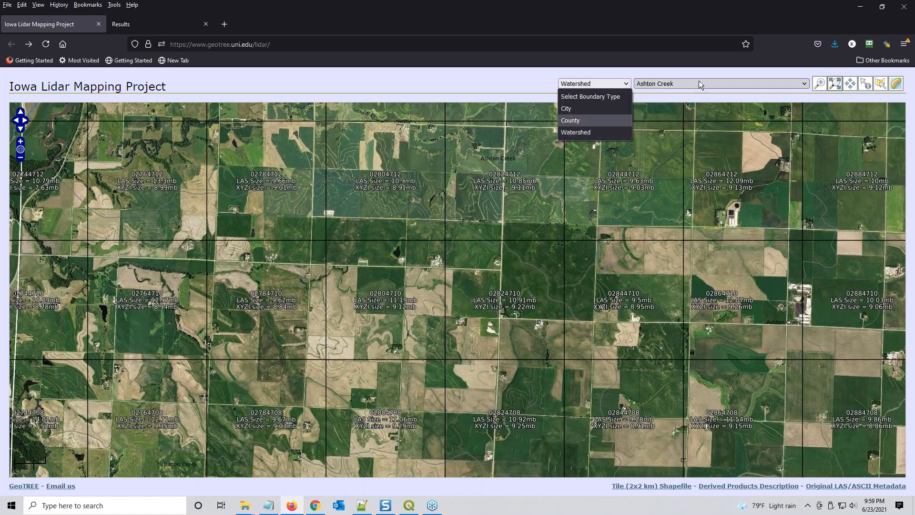
click(698, 82)
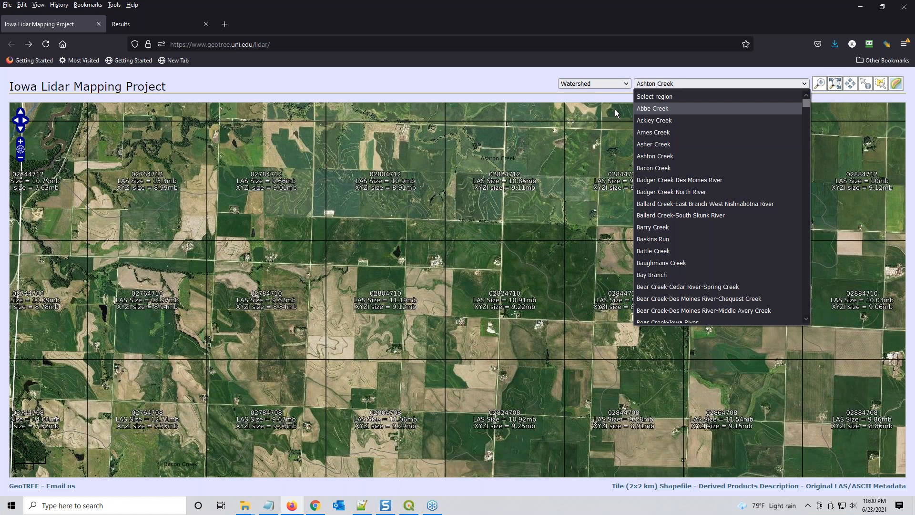
click(611, 96)
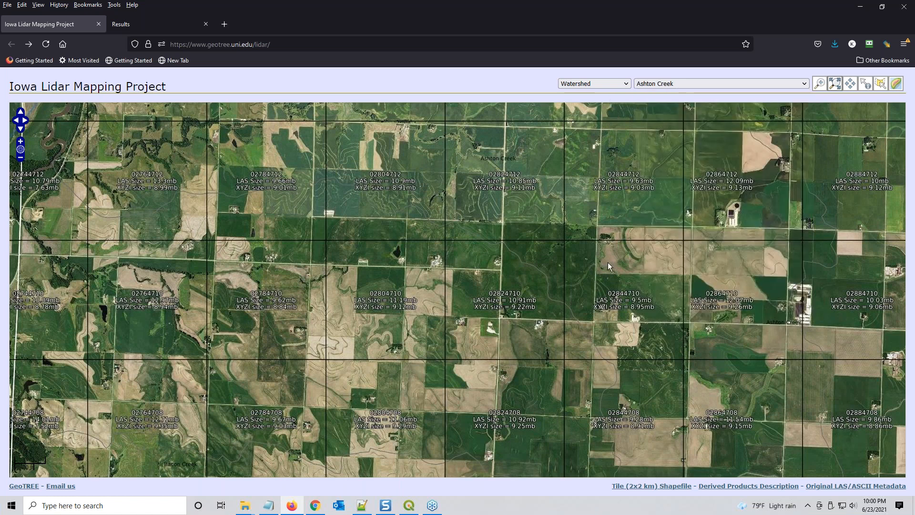
click(658, 487)
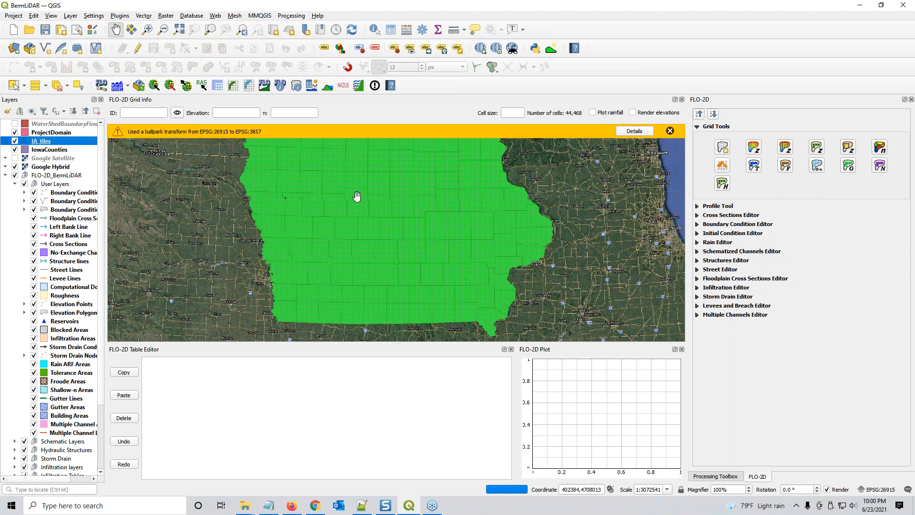
- In QGIS, open the IA_tiles layer properties and check the source path and CRS in the layer information
right_click(42, 142)
click(67, 345)
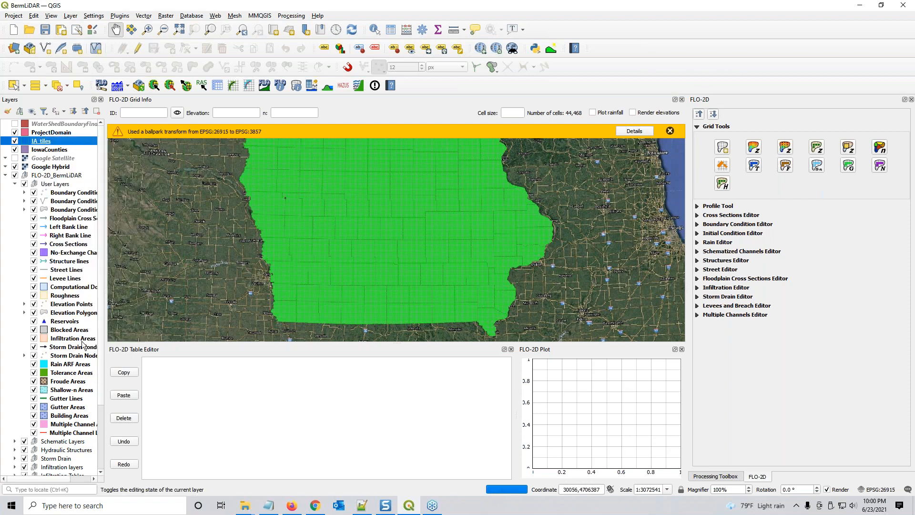
drag(627, 109, 475, 109)
click(331, 137)
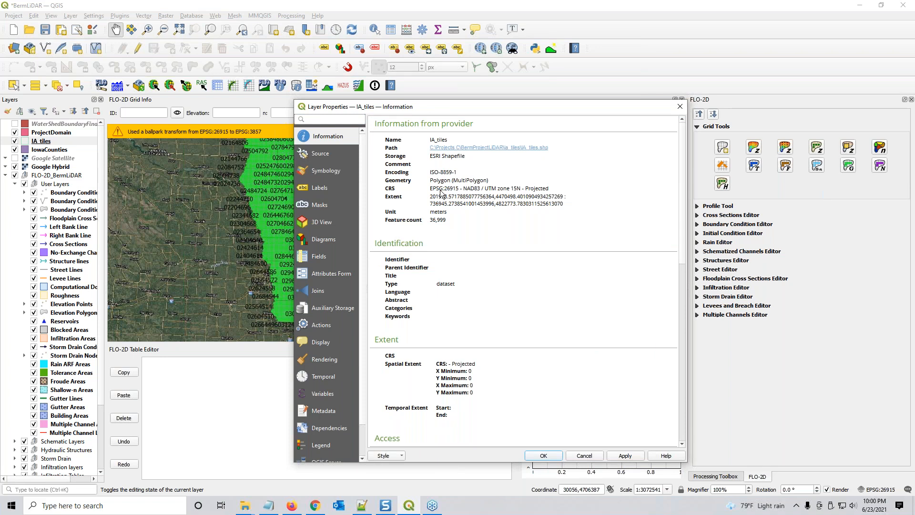
- Finish reviewing the IA_tiles layer information, close its properties and hide the IA_tiles layer on the map
key(ctrl)
key(ctrl)
key(ctrl)
scroll(512, 258, down, 1)
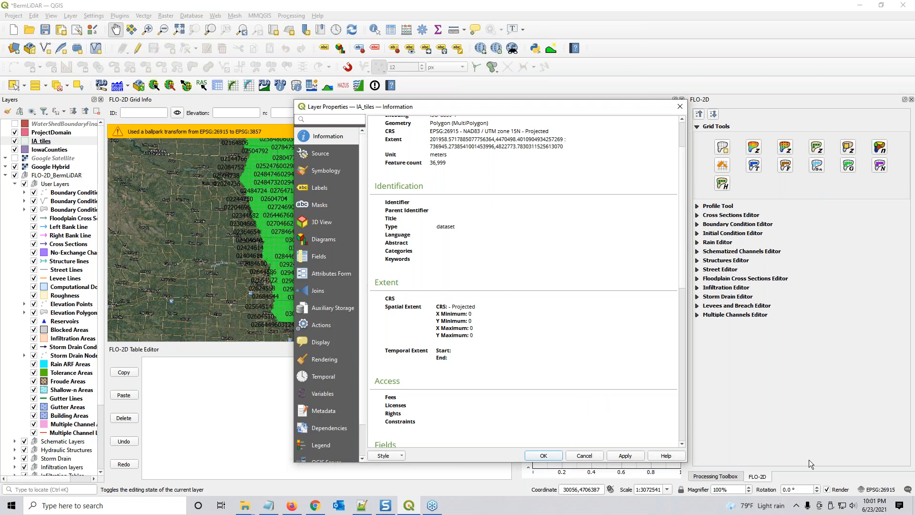
click(577, 457)
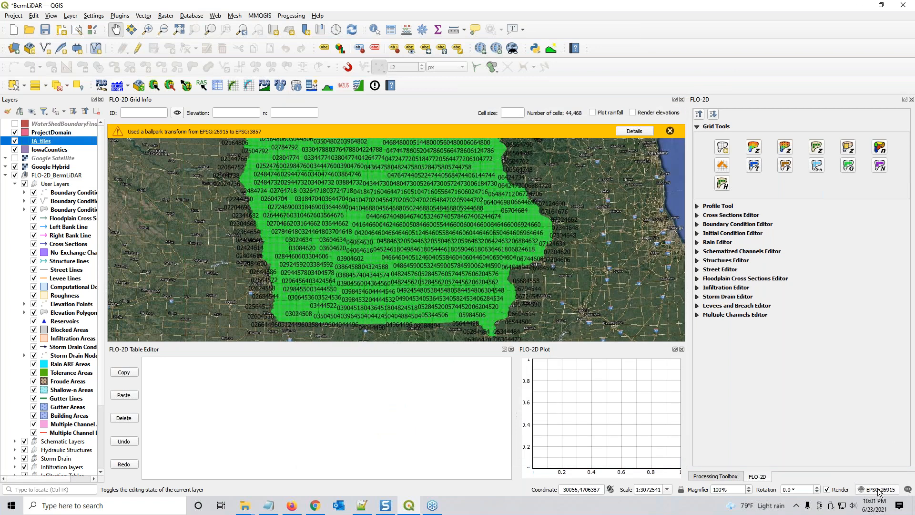
click(14, 141)
mouse_move(274, 190)
mouse_down()
mouse_move(296, 231)
mouse_move(284, 202)
mouse_up()
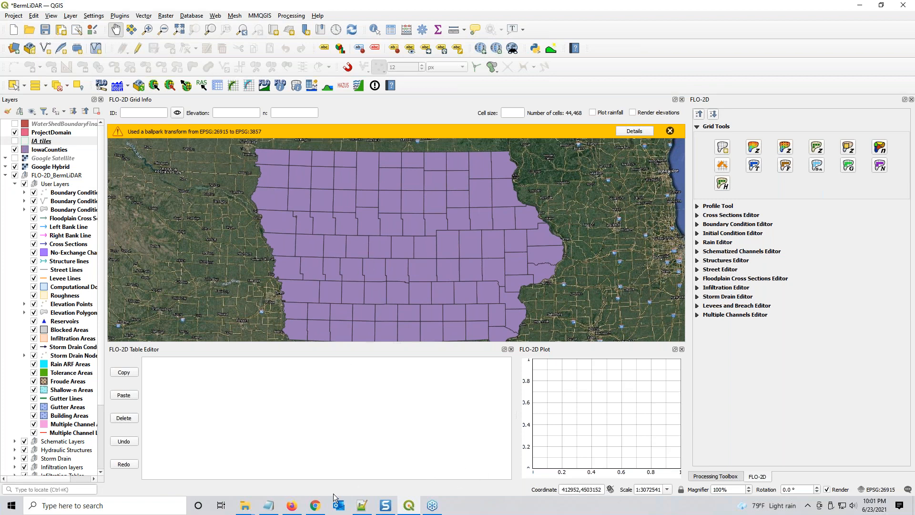
- Switch to Firefox, reset the boundary type on the Iowa Lidar Mapping Project, and choose Watershed with Ashton Creek as the region
click(292, 505)
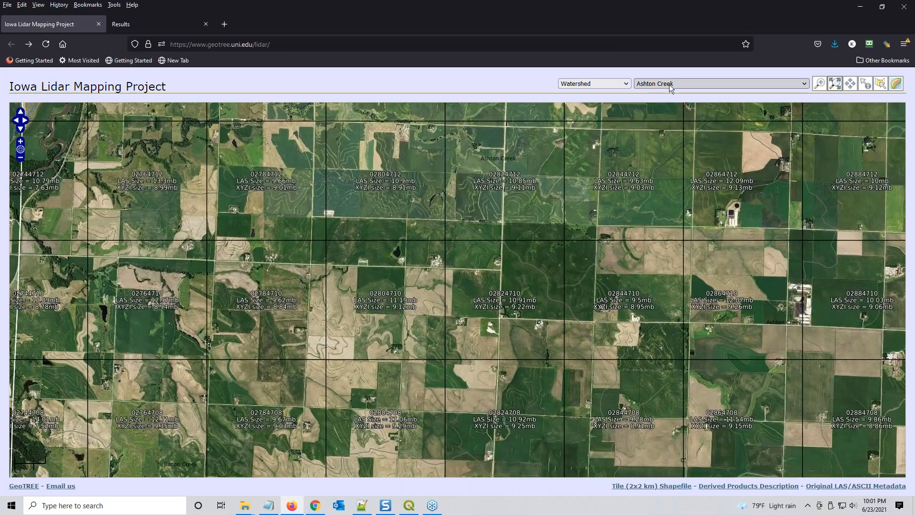
click(670, 85)
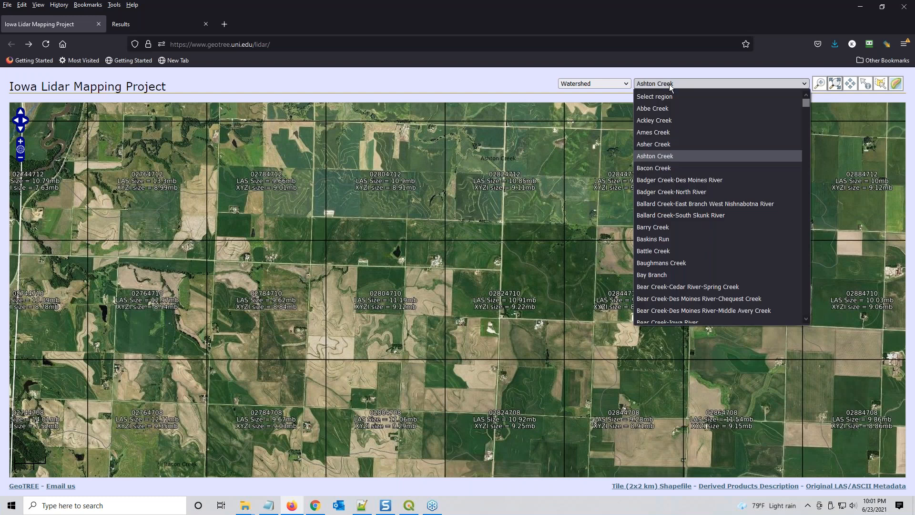
click(667, 155)
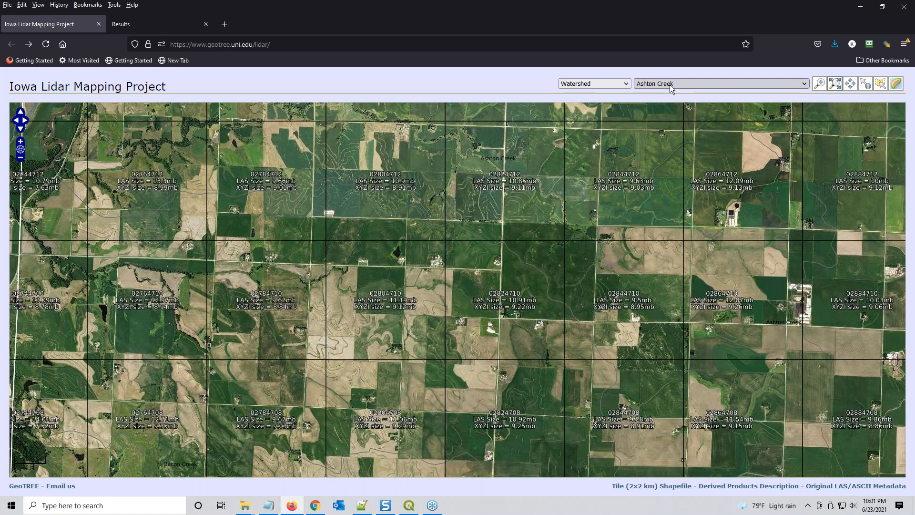
click(599, 82)
click(596, 98)
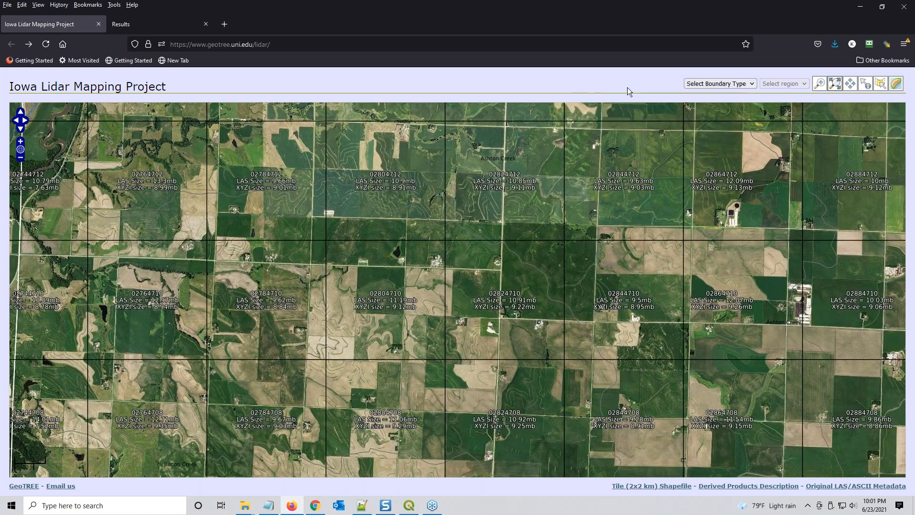
click(740, 84)
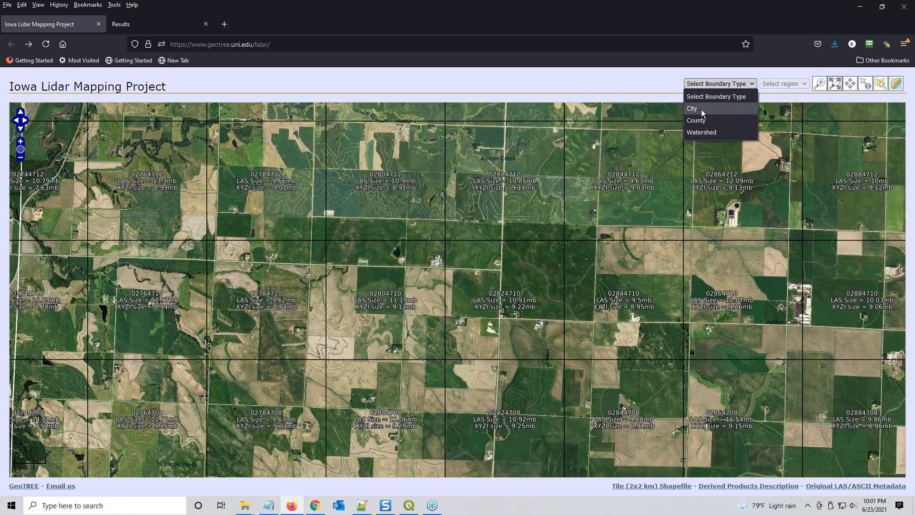
click(700, 132)
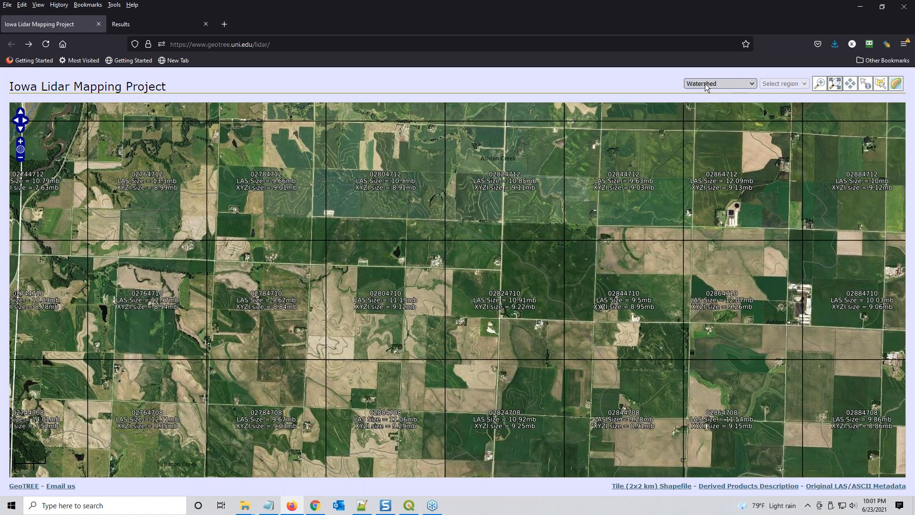
click(676, 81)
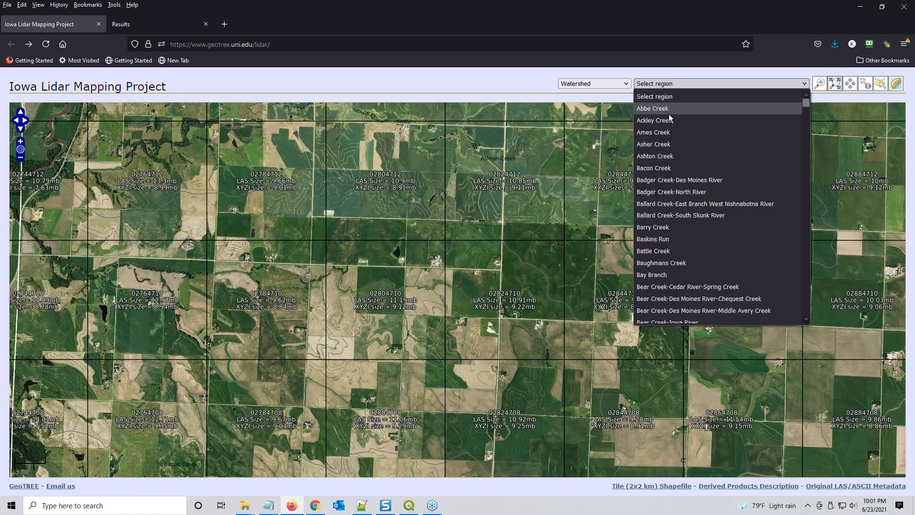
click(666, 155)
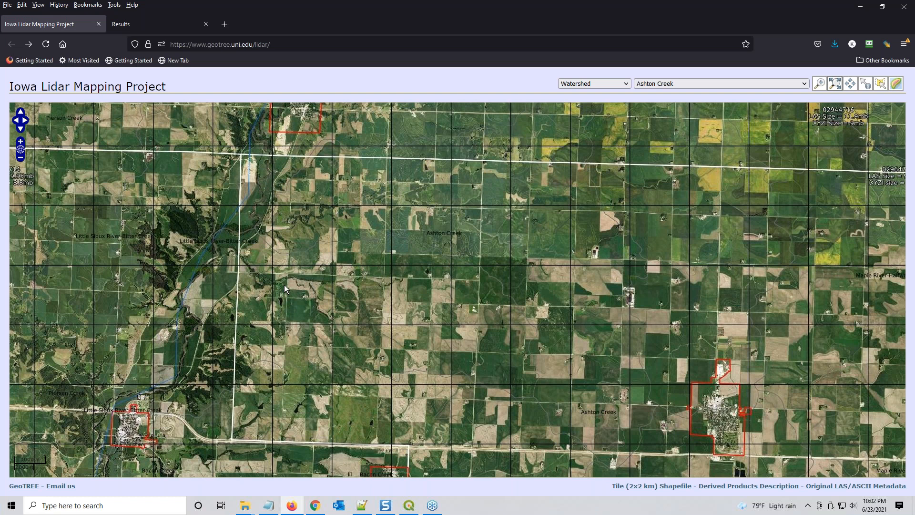
- Open the lidar search Results page and examine the tile IDs, the LAS and ASCII download links, and the 7-zip unzipping help
click(159, 24)
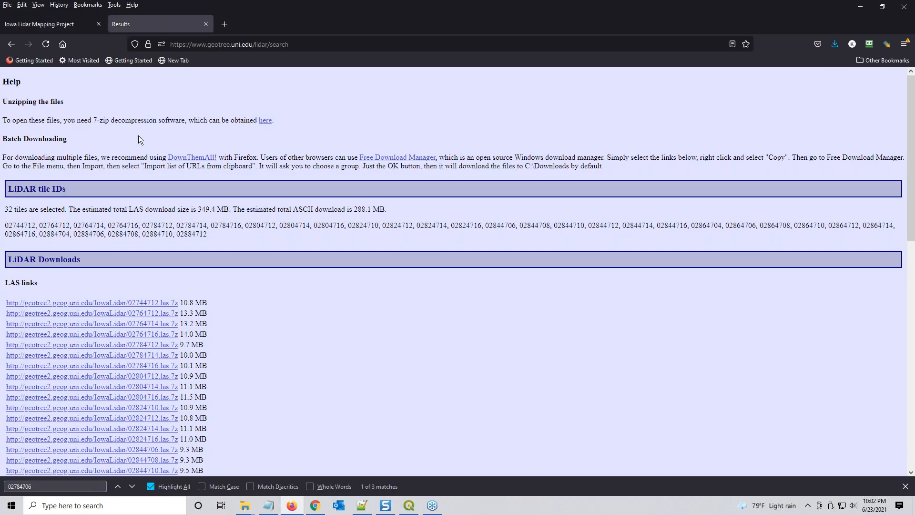
scroll(199, 276, down, 5)
scroll(201, 282, down, 5)
scroll(143, 274, up, 9)
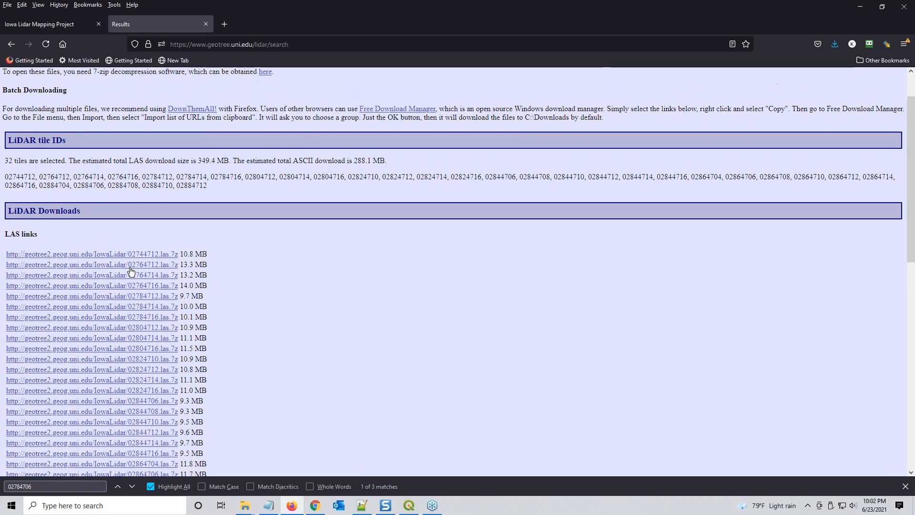
scroll(131, 271, down, 3)
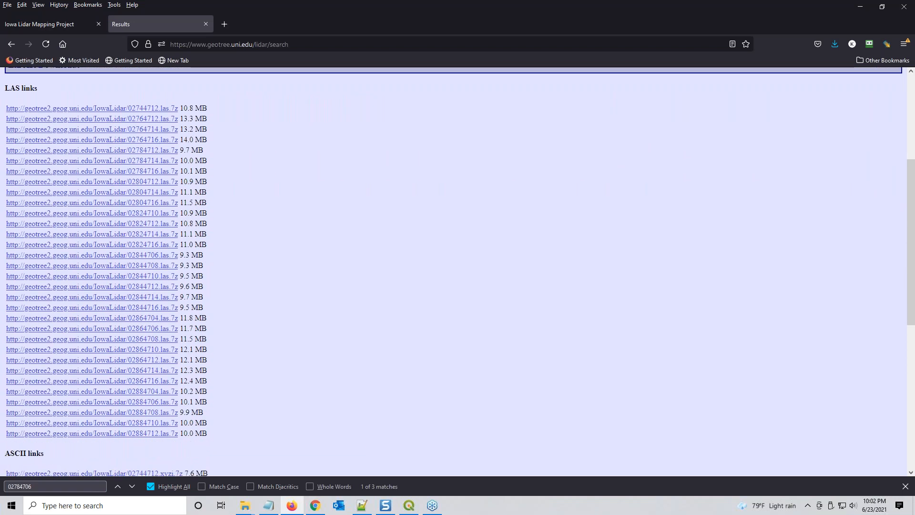
scroll(96, 269, down, 1)
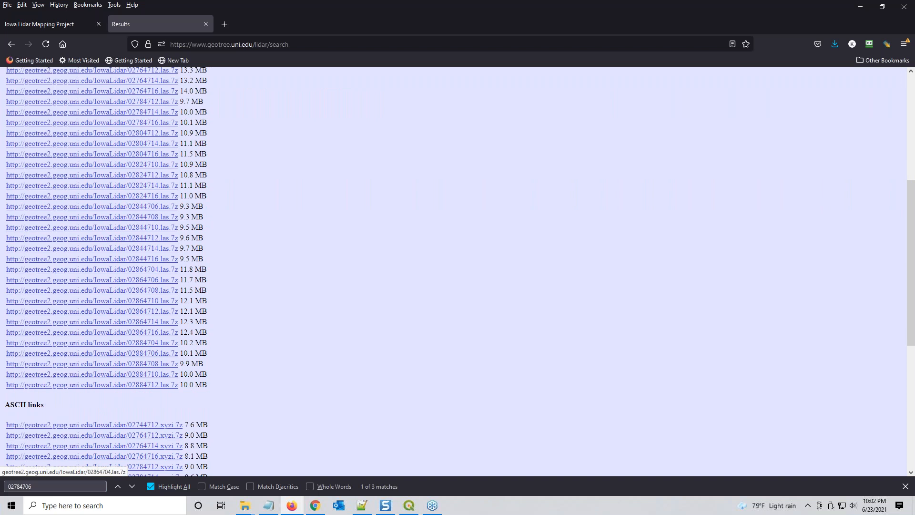
scroll(143, 270, up, 3)
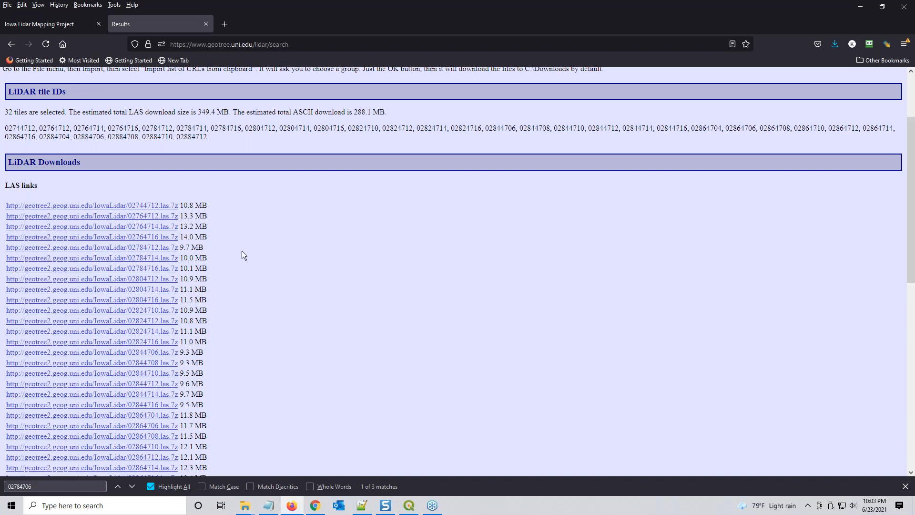
scroll(241, 252, down, 2)
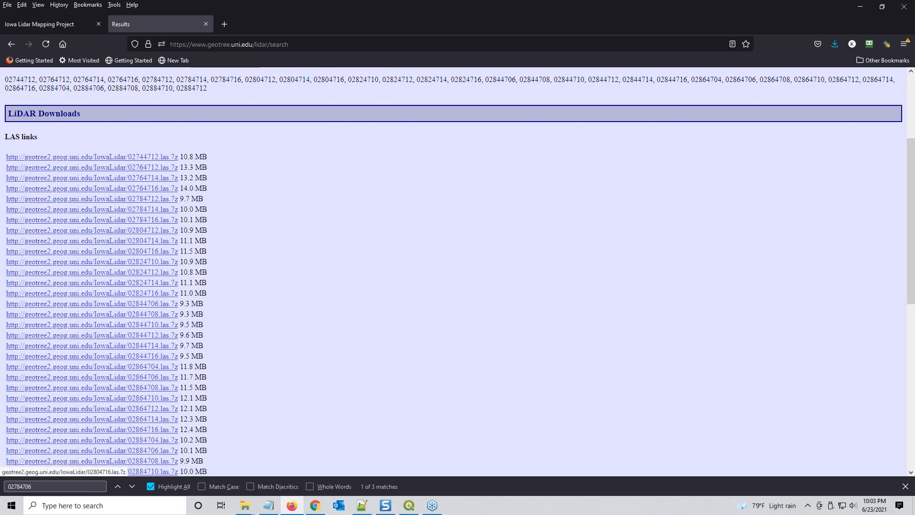
scroll(179, 249, down, 5)
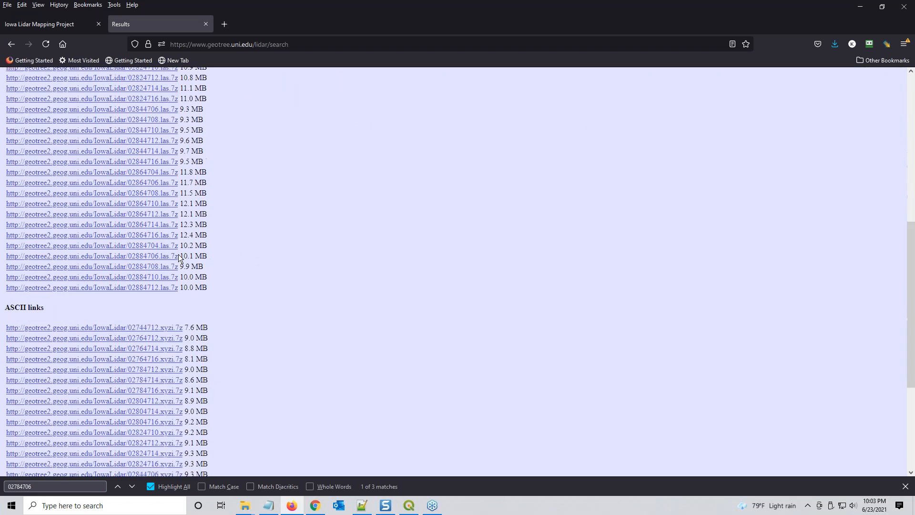
scroll(88, 160, down, 3)
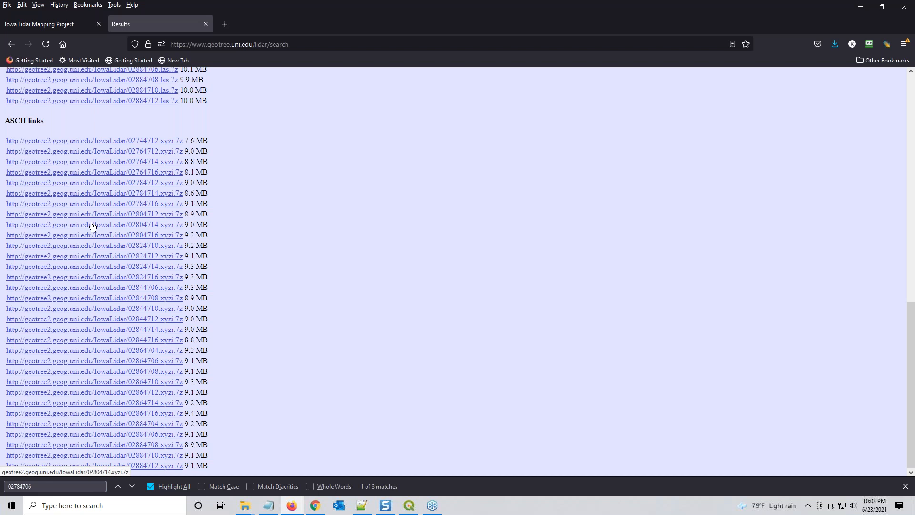
scroll(92, 226, up, 10)
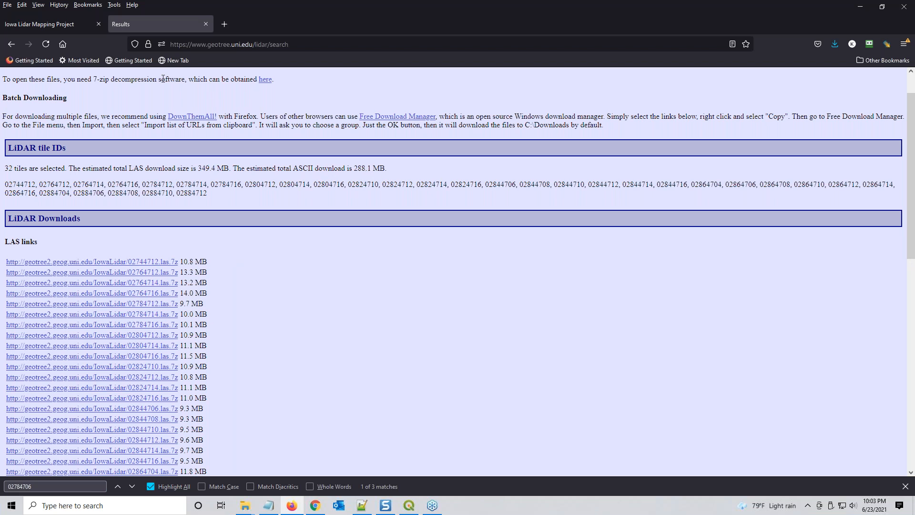
scroll(156, 85, up, 1)
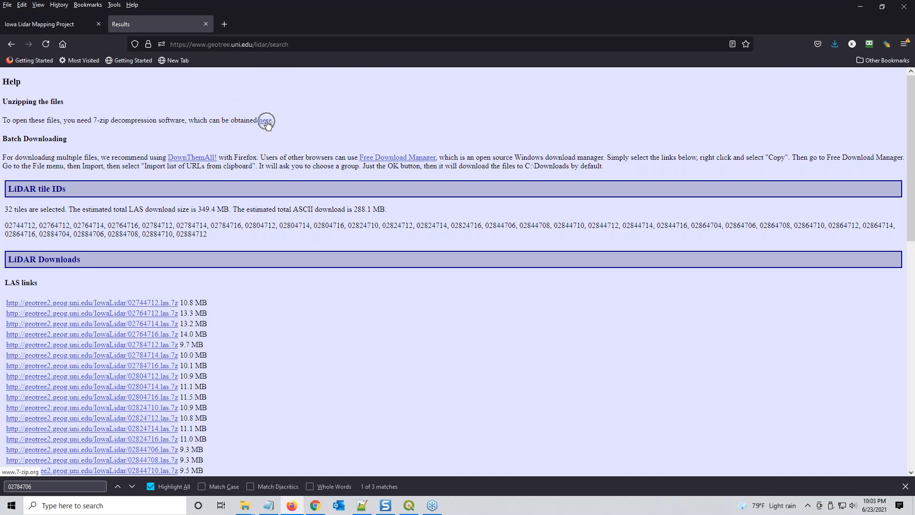
- Review the batch downloading instructions, highlight the LAS links from tile 02744712 down to 02864714, and clear the selection
scroll(195, 302, down, 5)
scroll(195, 302, up, 4)
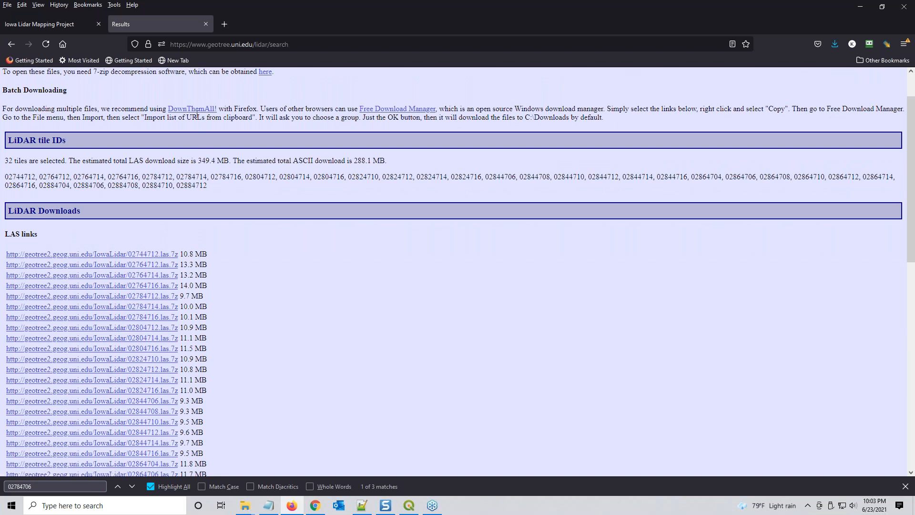
key(ctrl)
key(ctrl)
scroll(371, 198, down, 3)
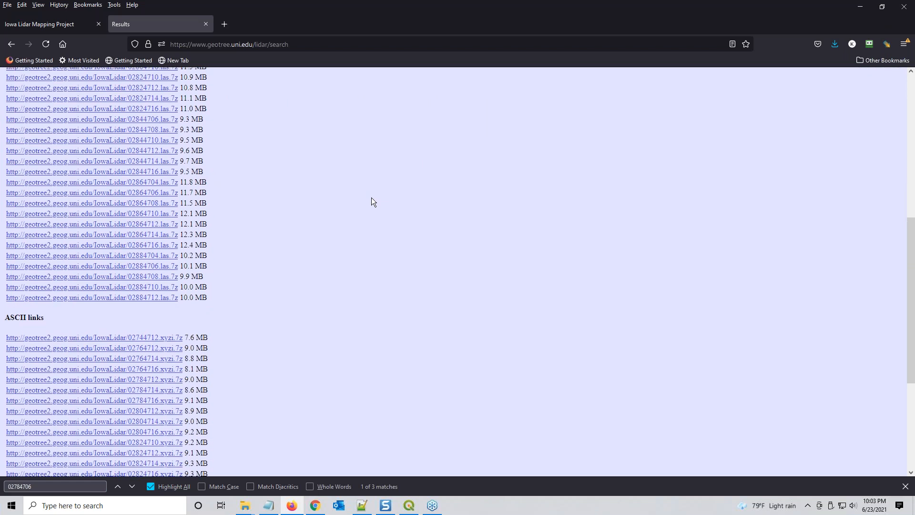
scroll(371, 197, up, 4)
drag(248, 139, 155, 419)
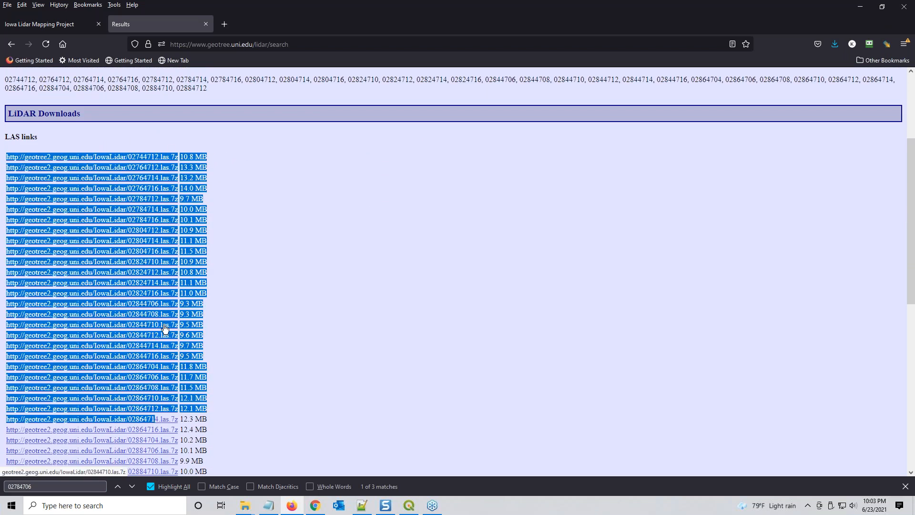
click(405, 278)
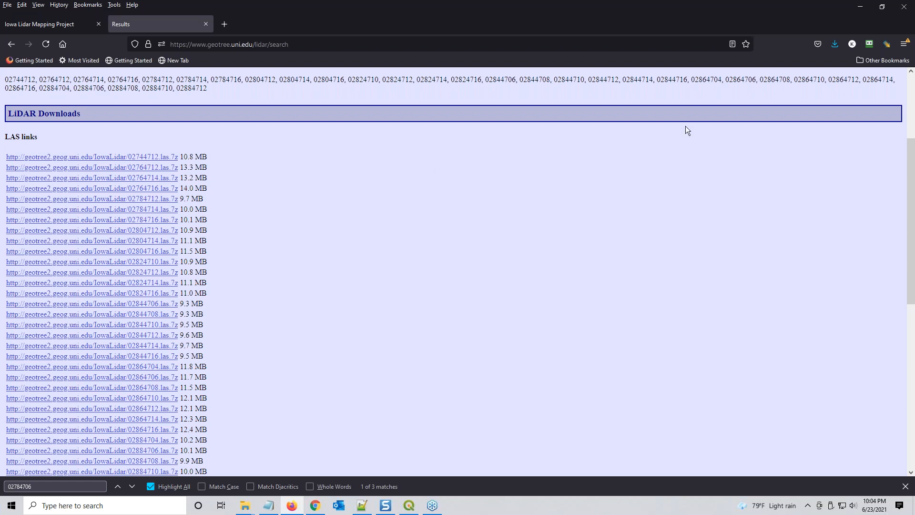
- Leave Firefox, switch to File Explorer, inspect the LAS folder of BermProjectLiDAR on drive D, and return to the Projects folder
click(857, 11)
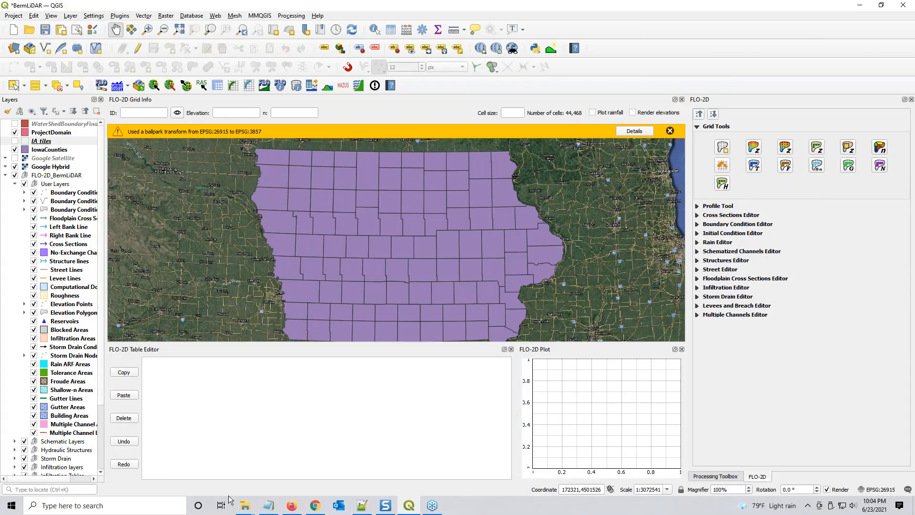
click(243, 510)
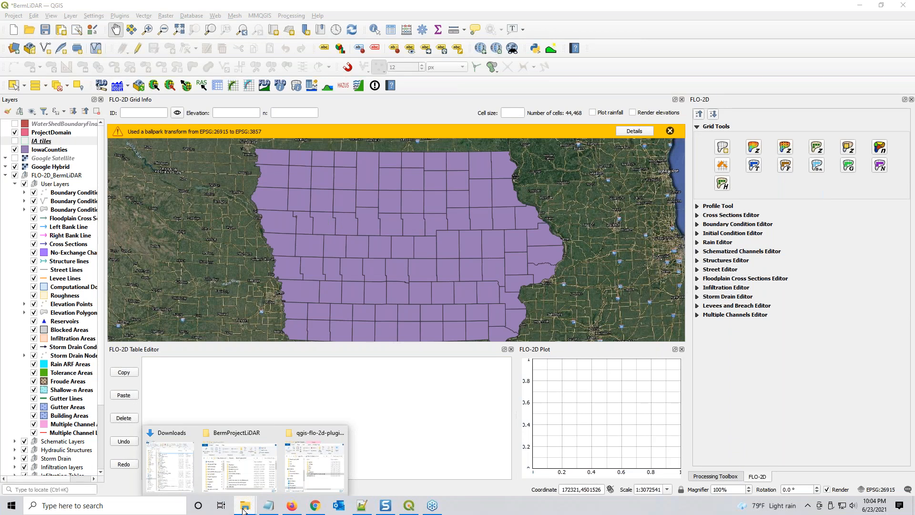
click(239, 470)
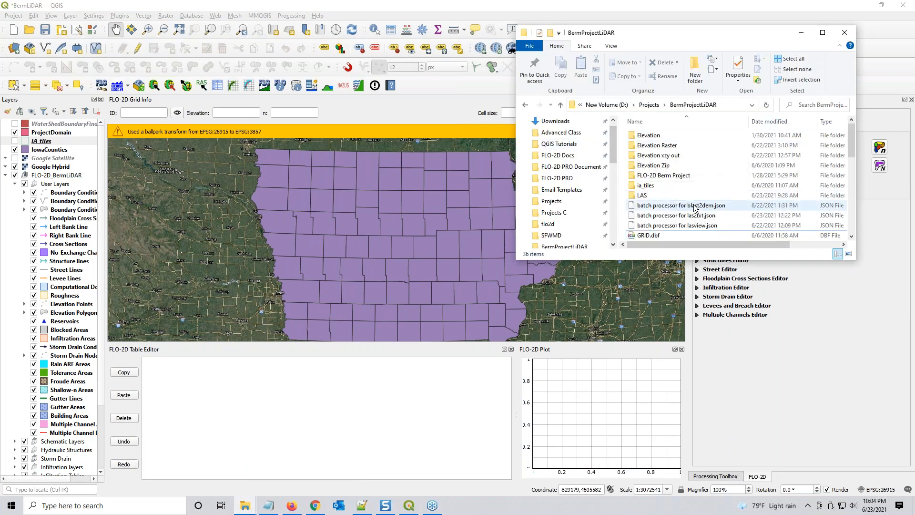
double_click(643, 199)
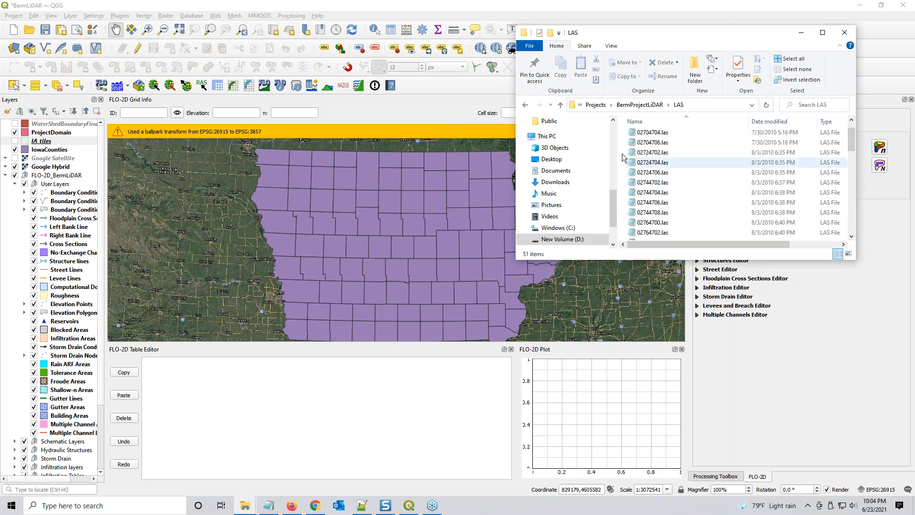
click(596, 104)
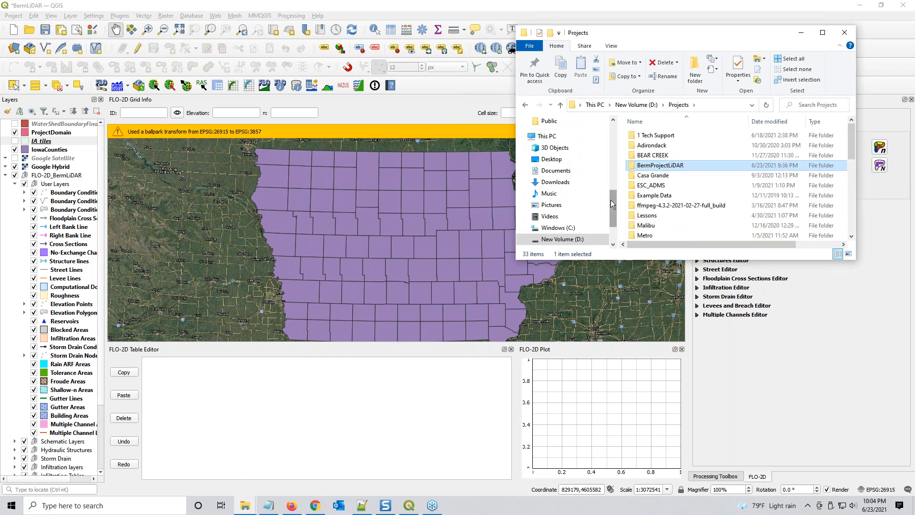
- Browse to the Projects C folder on drive C and open its BermProjectLiDAR folder
click(553, 216)
click(559, 228)
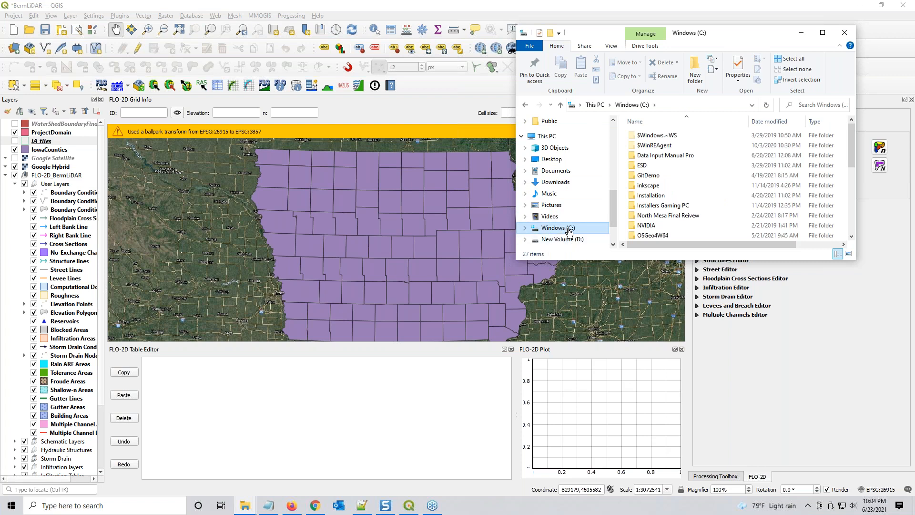
scroll(651, 188, down, 3)
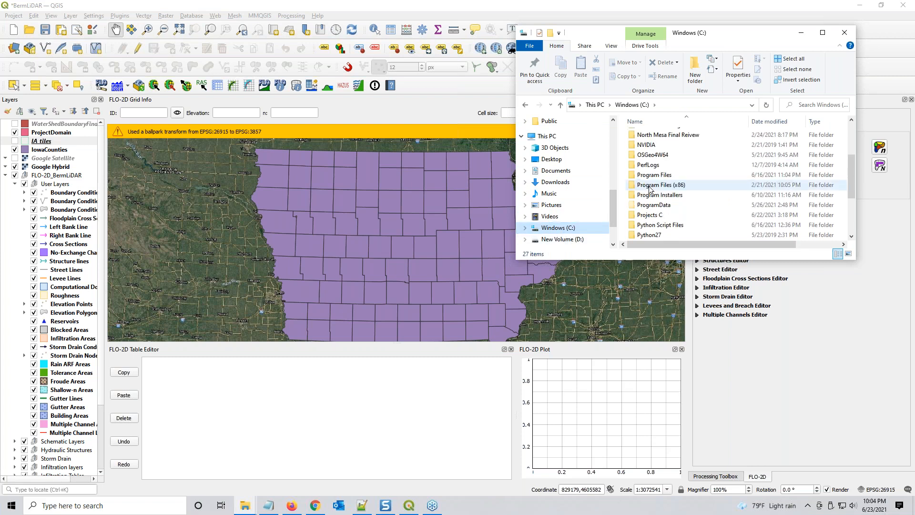
double_click(649, 214)
mouse_move(652, 146)
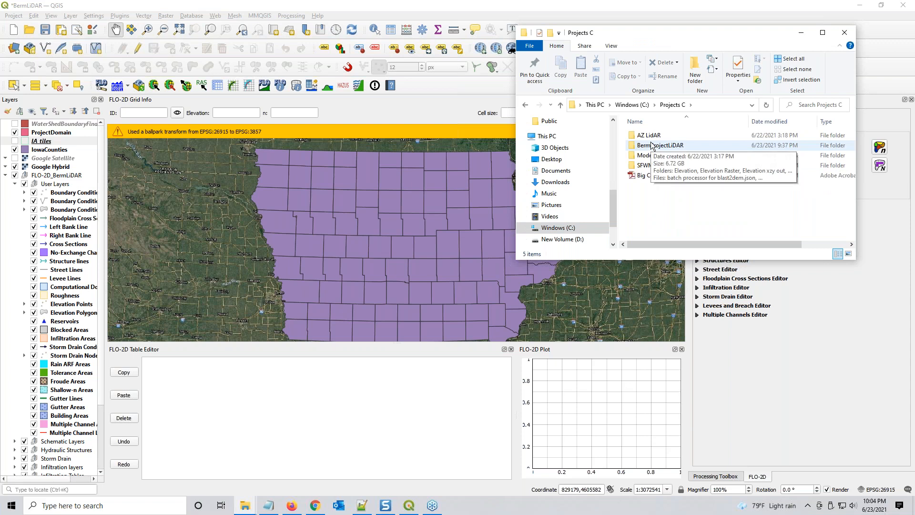
drag(677, 40, 575, 63)
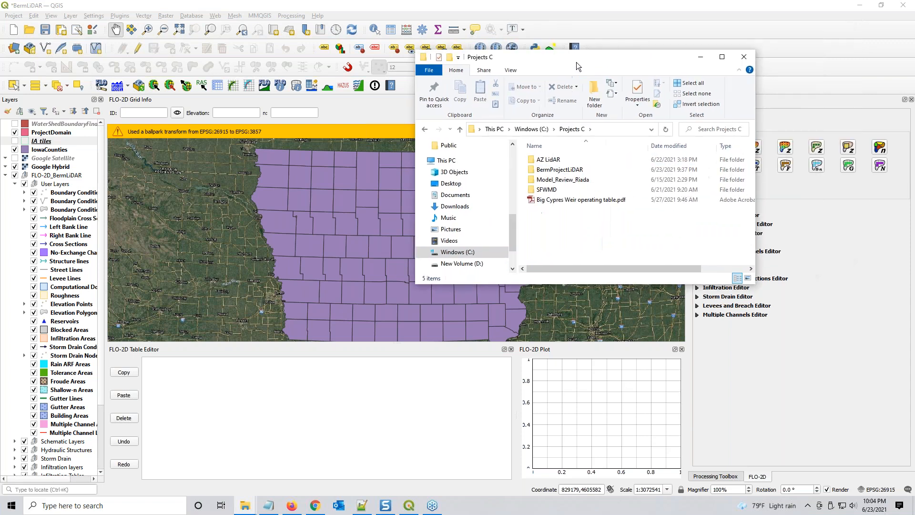
double_click(549, 171)
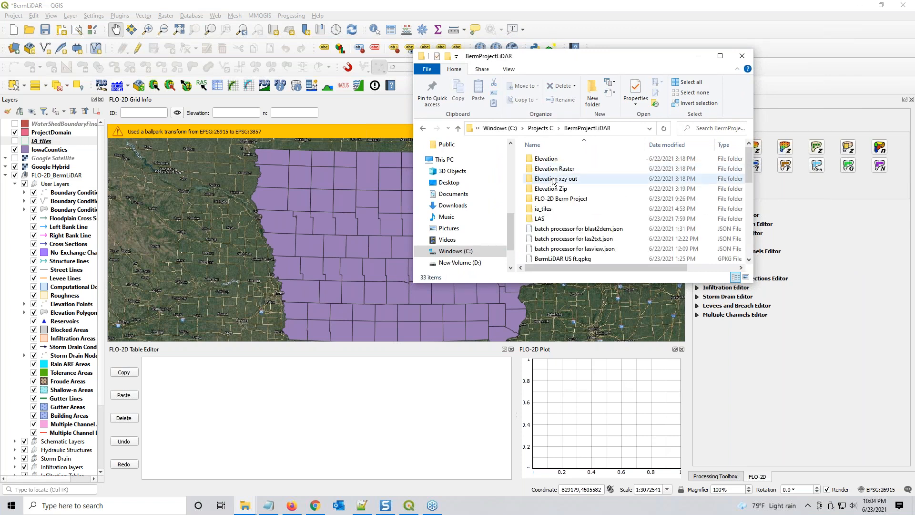
- Open the LAS folder, sort it by type, select the four LAS files 02784704 through 02804706, and move the window off the map
double_click(543, 220)
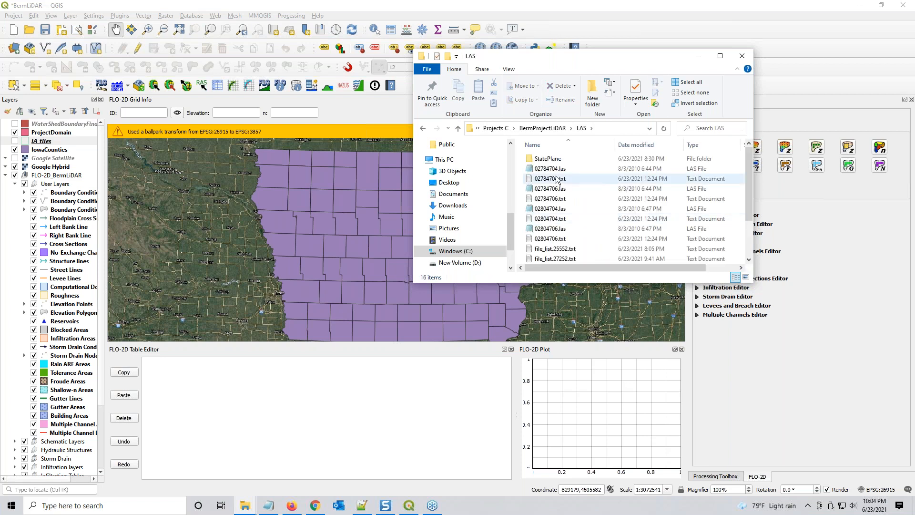
click(705, 145)
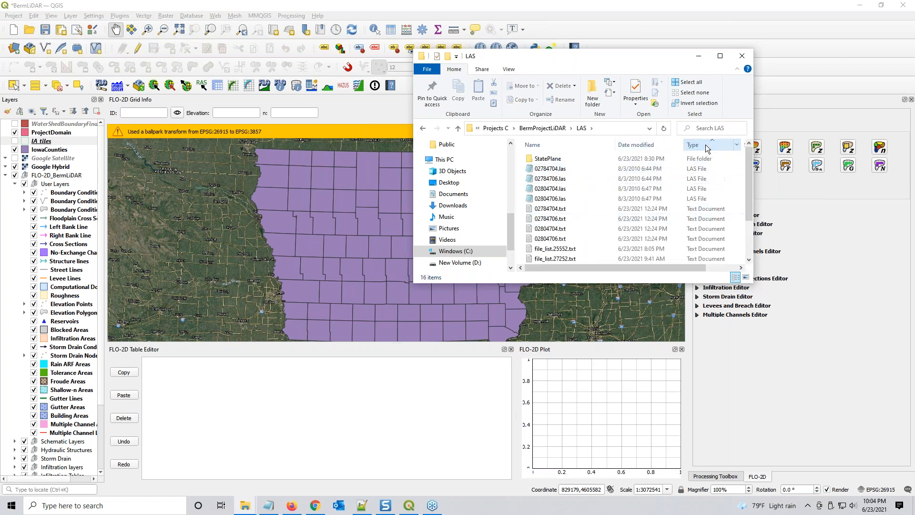
click(567, 170)
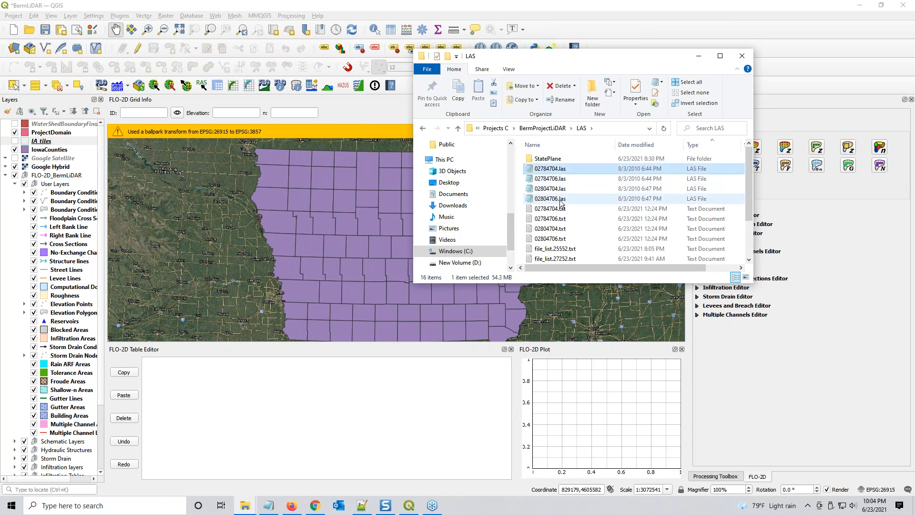
shift+click(562, 200)
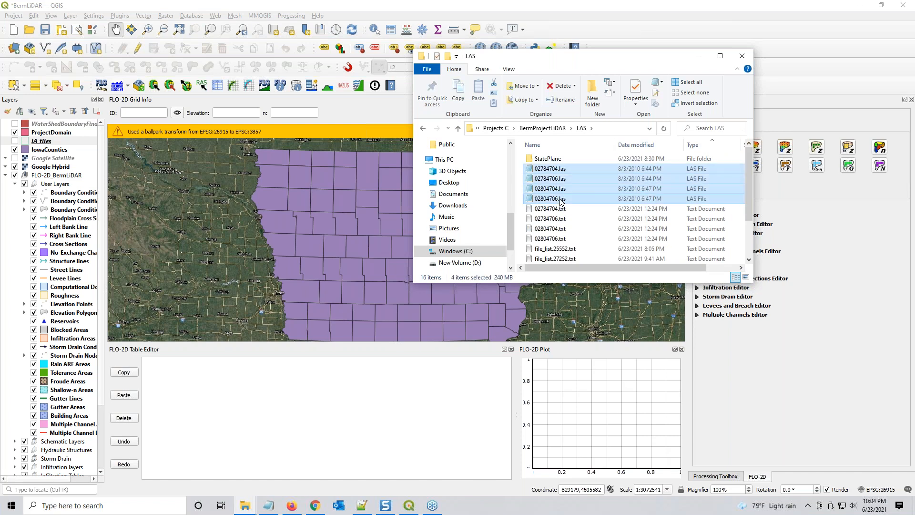
drag(560, 66, 914, 87)
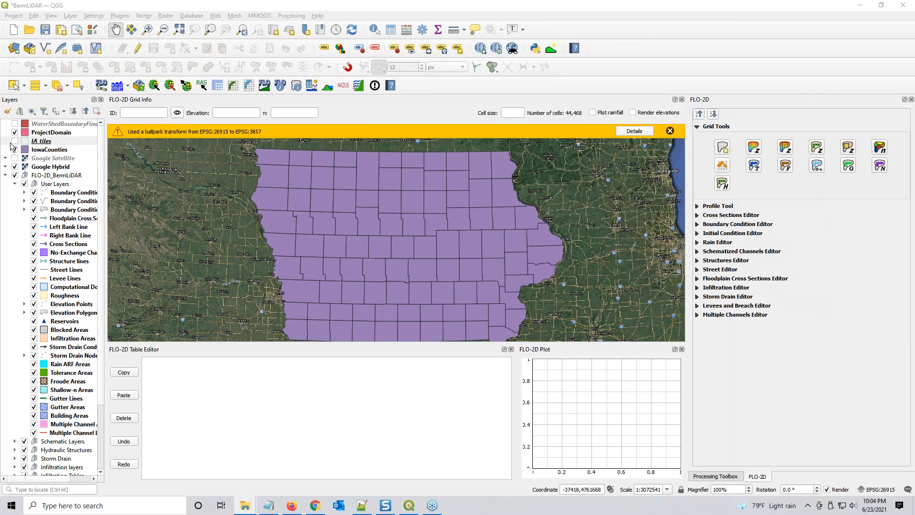
- Zoom the QGIS map to the ProjectDomain layer, hide the IowaCounties layer, and show the IA_tiles layer
right_click(27, 133)
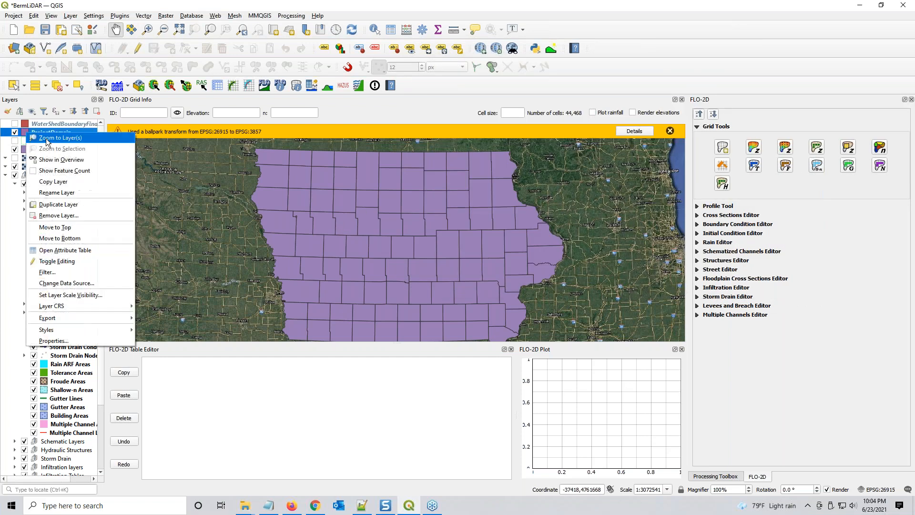
click(46, 140)
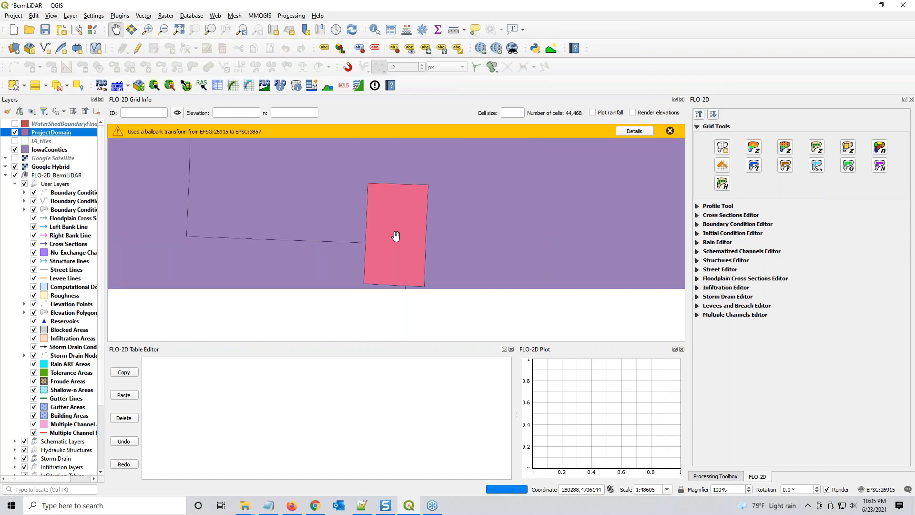
click(14, 150)
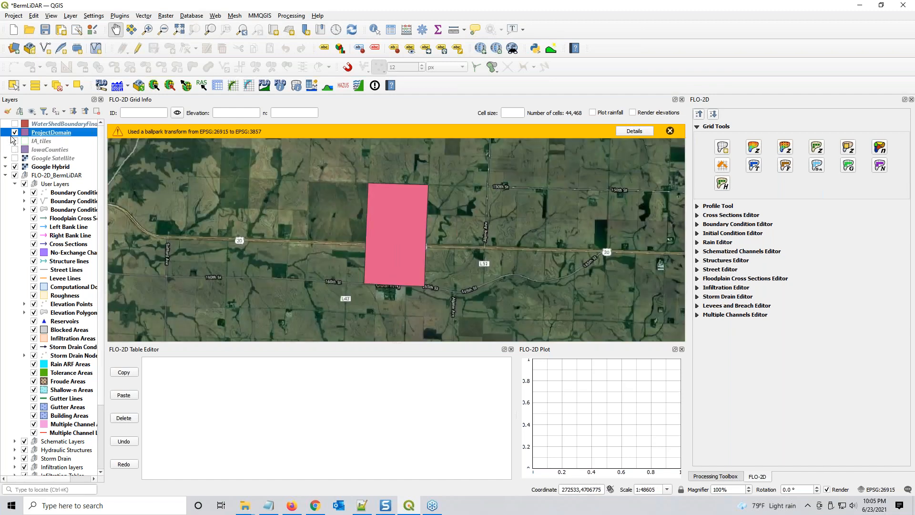
click(15, 141)
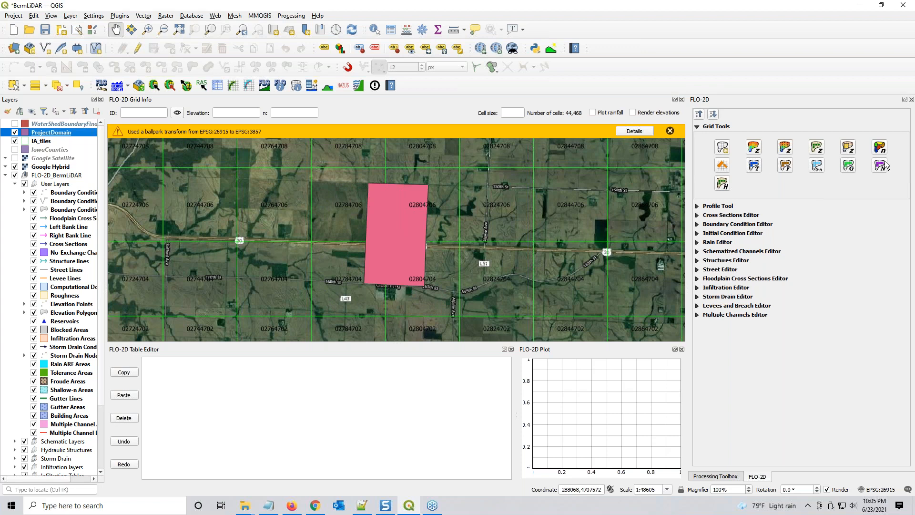
- Compare the selected LAS file names with the tile labels around the project domain, and dismiss the ballpark transform message
drag(914, 125, 700, 75)
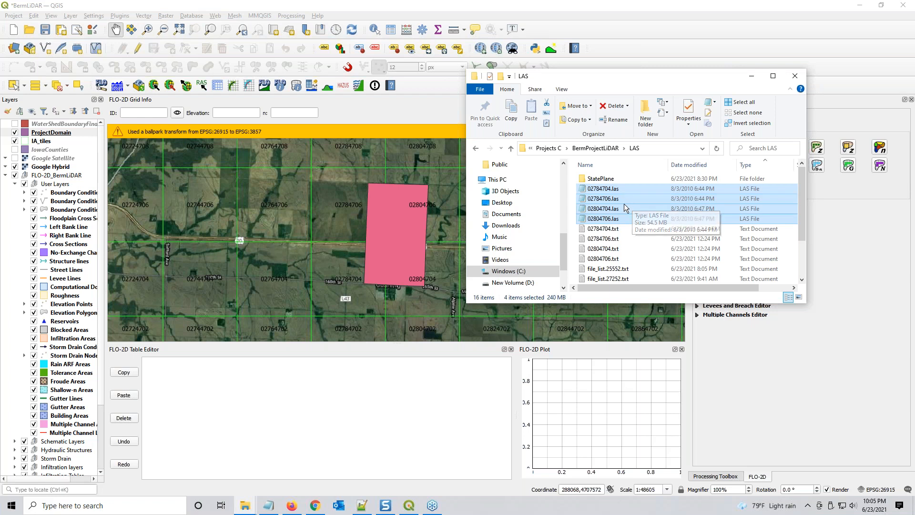
drag(652, 80, 914, 128)
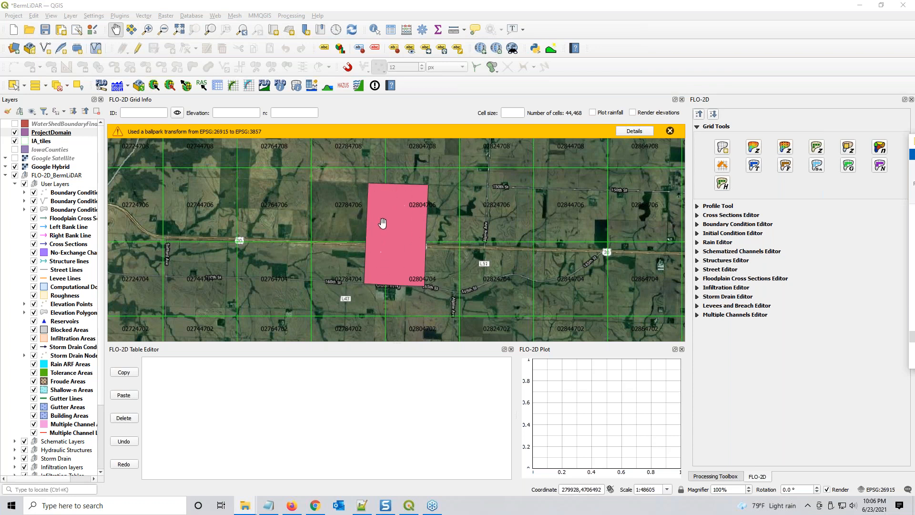
click(670, 130)
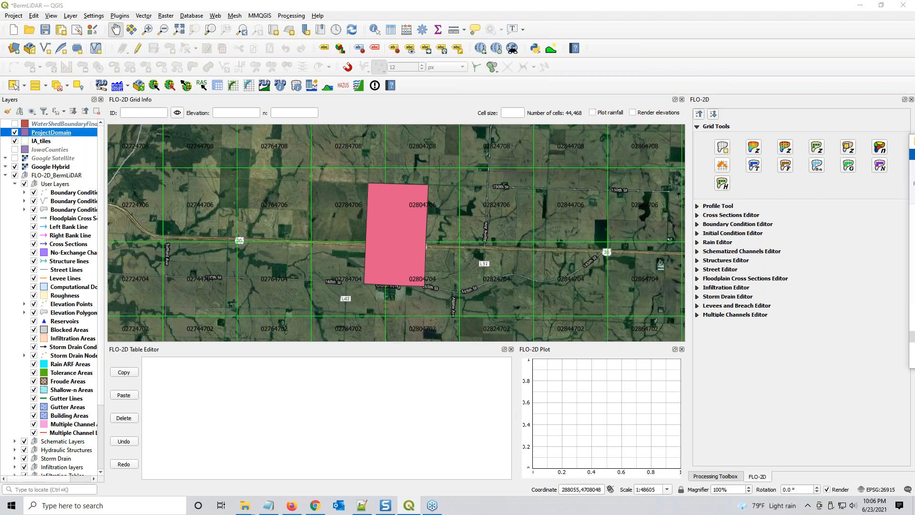
key(alt+Tab)
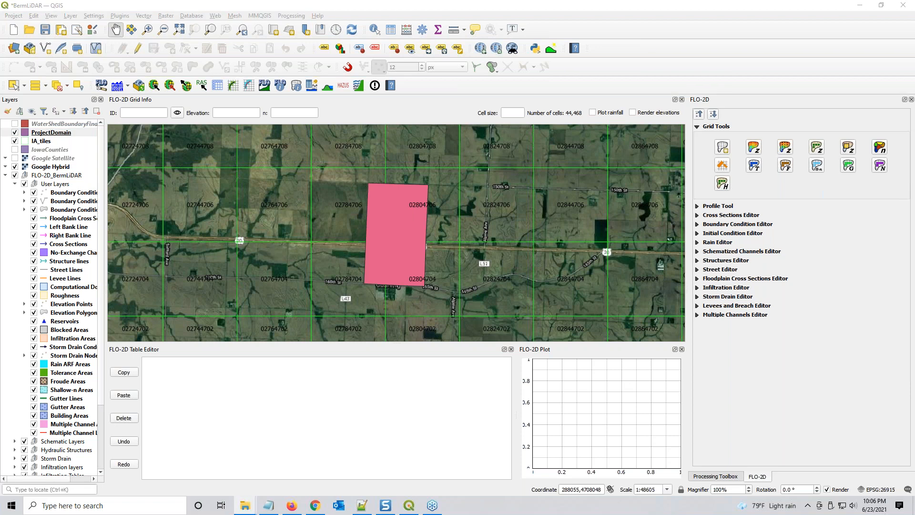
key(alt+Tab)
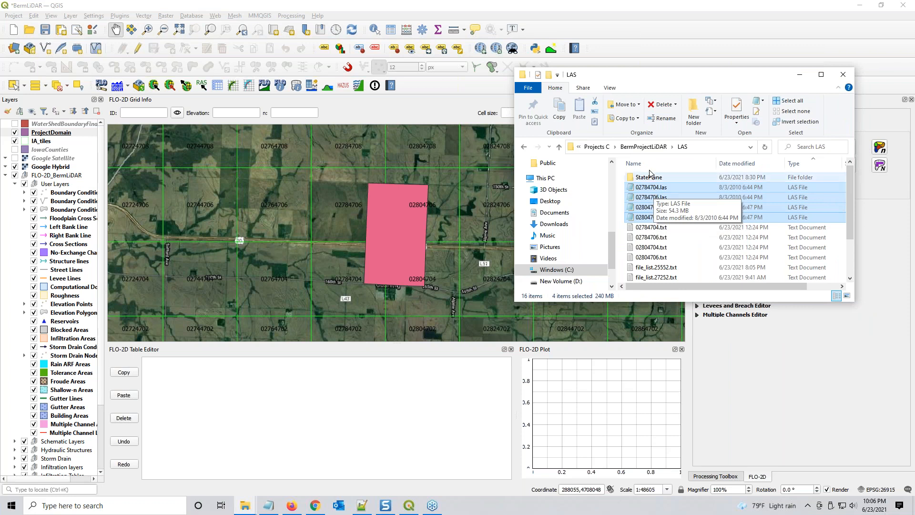
drag(661, 73, 914, 129)
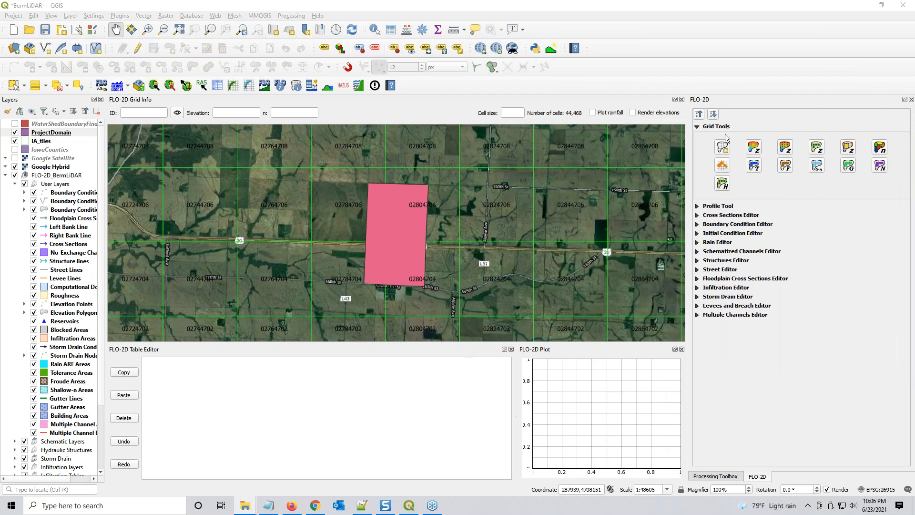
- Collapse all FLO-2D tool groups and bring the LAS folder window back into view
click(699, 115)
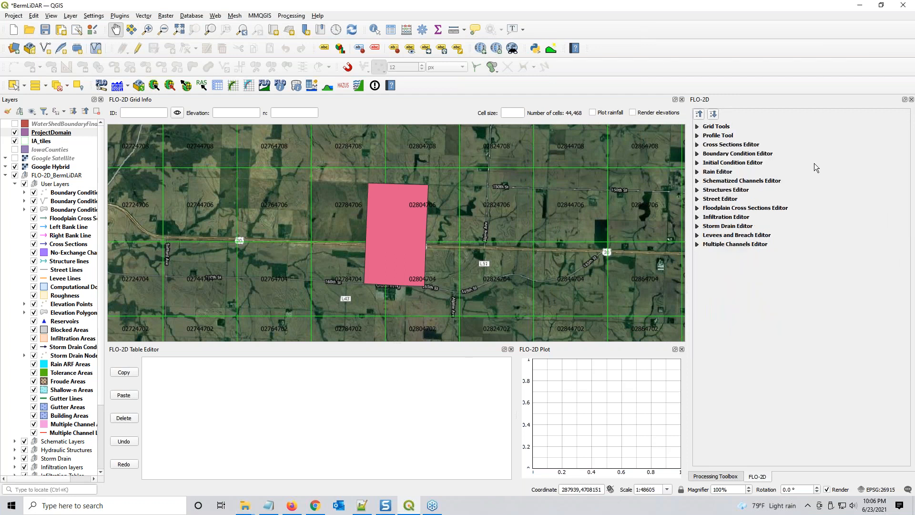
click(914, 120)
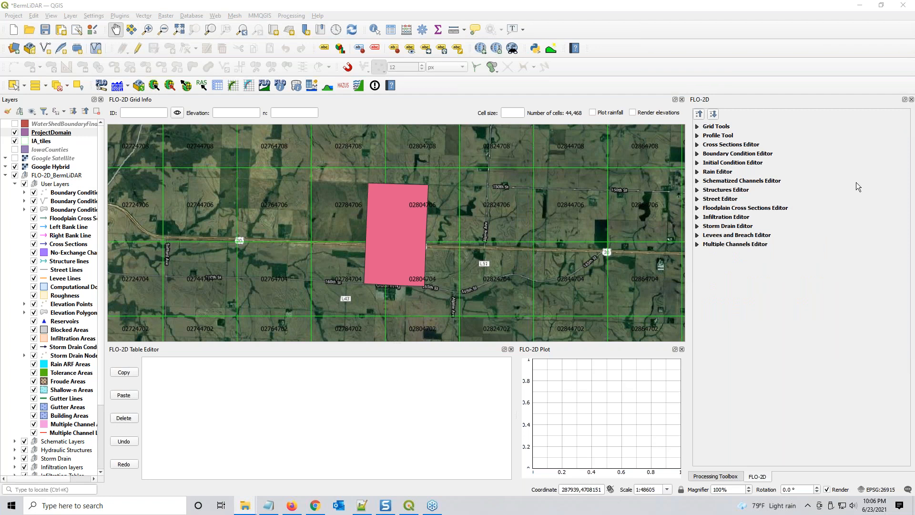
drag(856, 182, 653, 32)
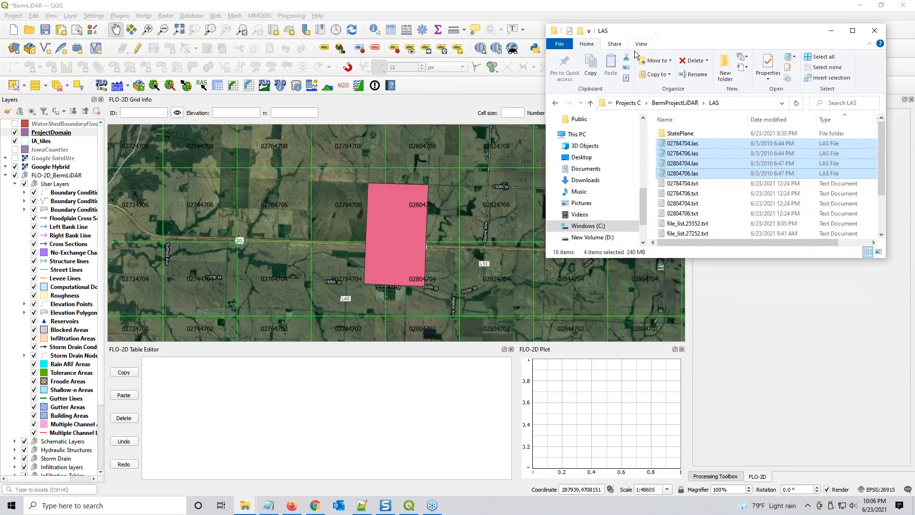
- Close the qgis-flo-2d folder window and bring the Downloads folder window to the front
click(247, 509)
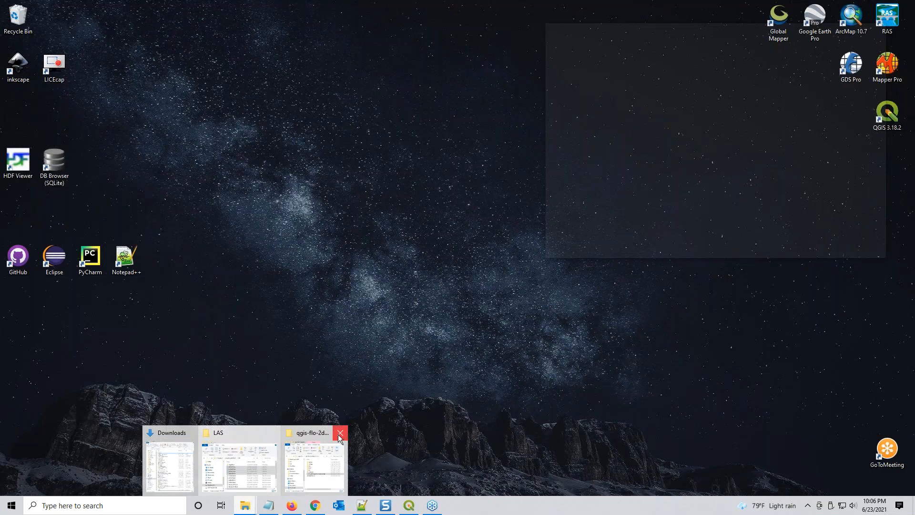
click(339, 433)
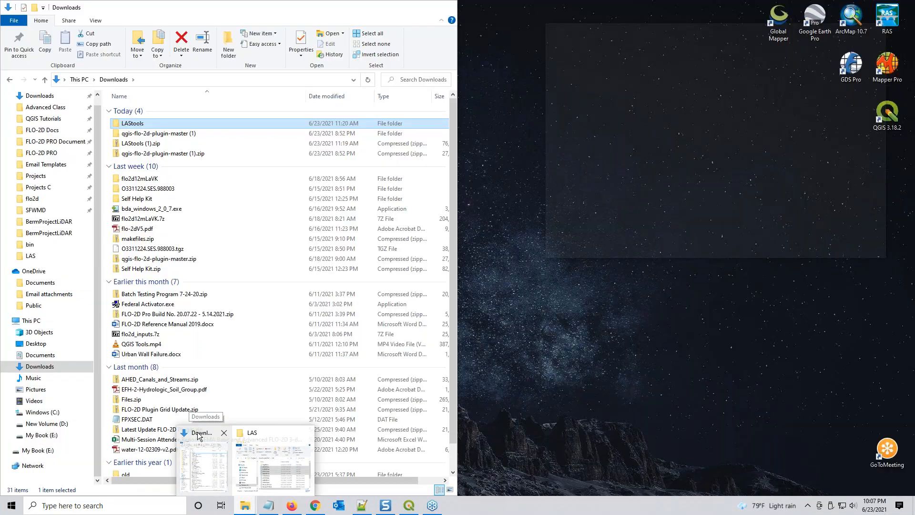
click(196, 436)
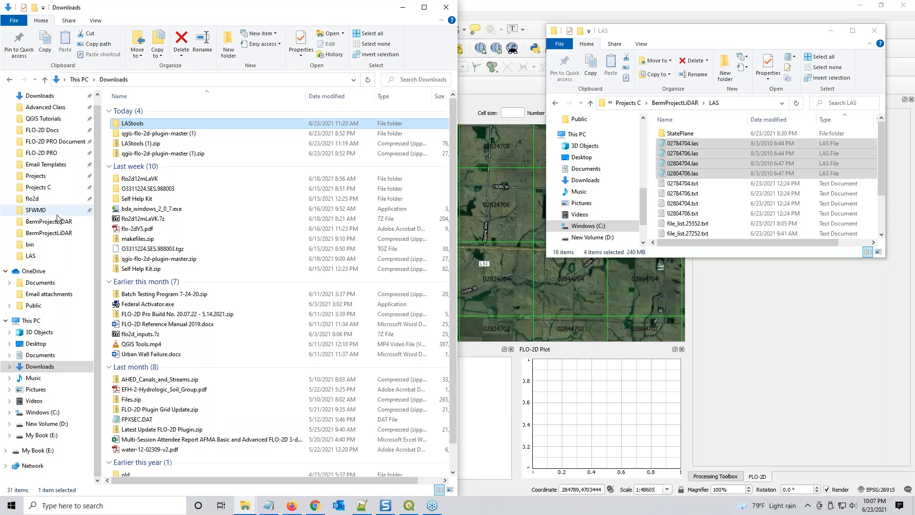
- Browse to the LAStools folder on drive D, review its toolbox and example batch script folders, and open the bin folder
click(45, 423)
double_click(136, 170)
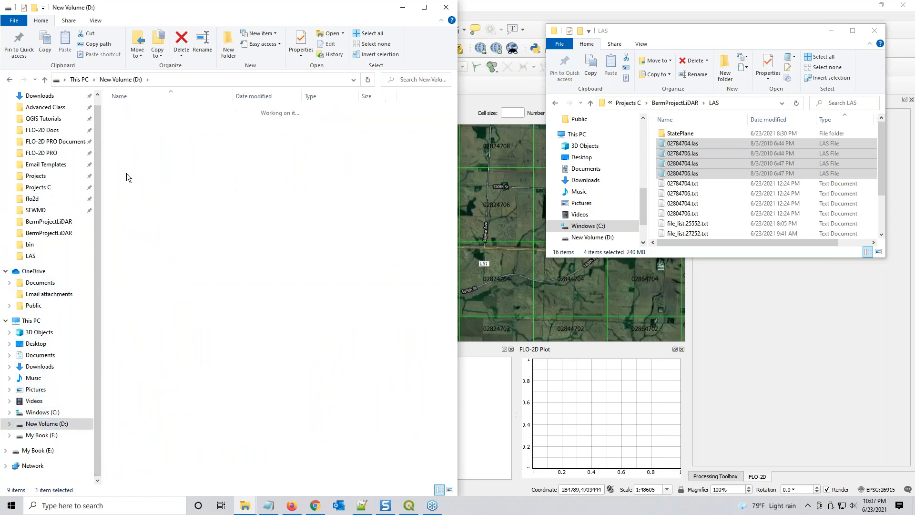
click(129, 119)
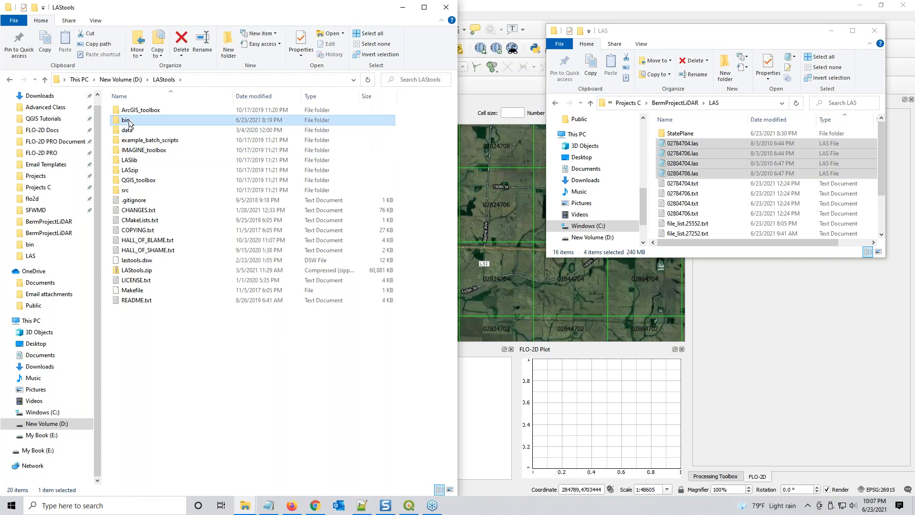
click(145, 181)
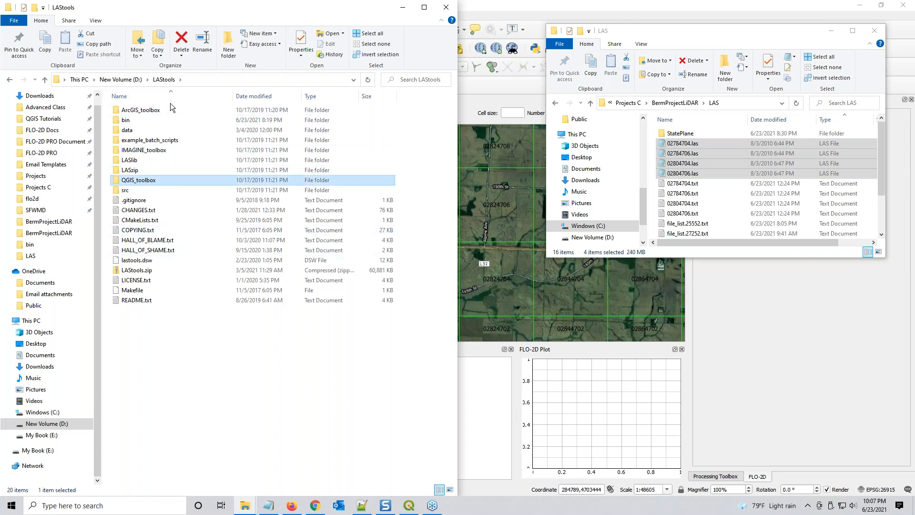
click(160, 110)
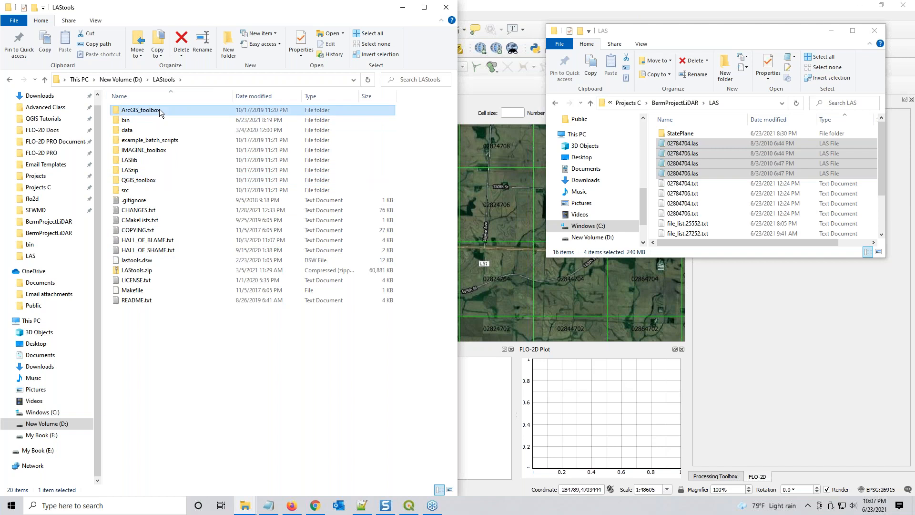
click(164, 140)
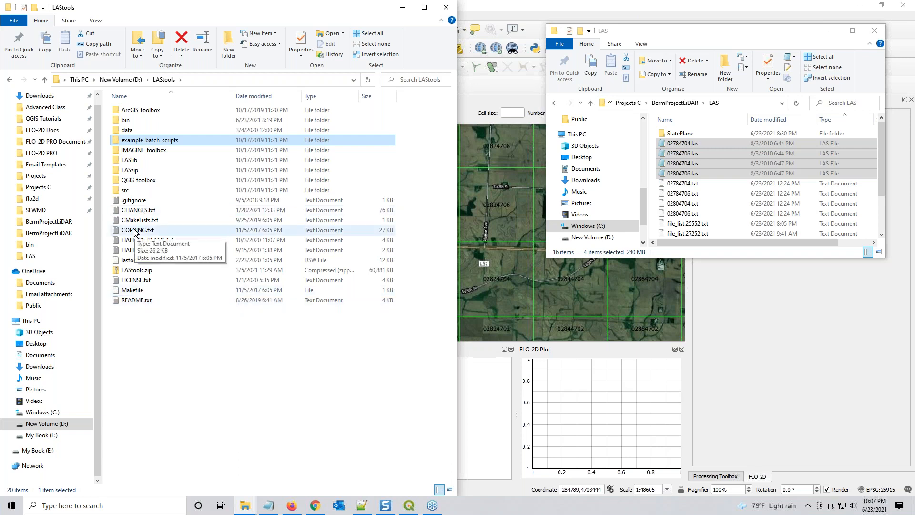
click(129, 122)
double_click(130, 122)
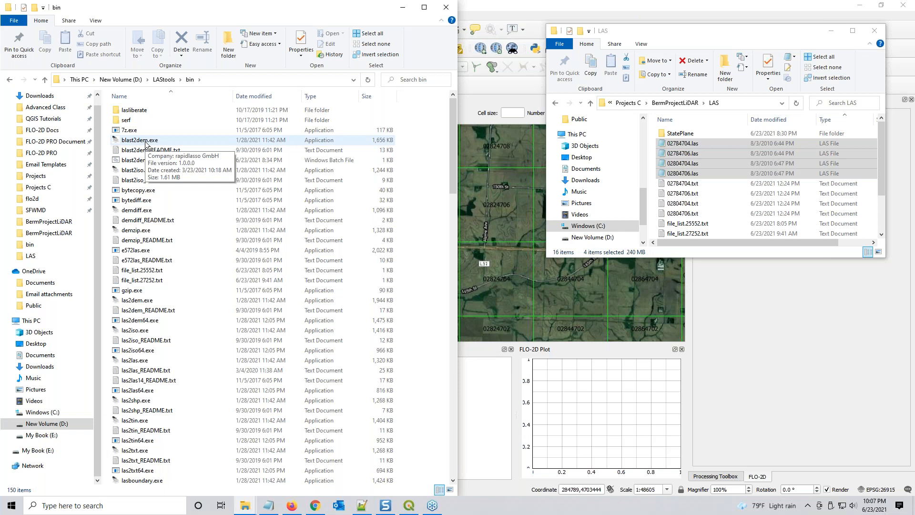
- Switch to Chrome, open the rapidlasso pricing page, examine the BLAST-only licence price, and minimise the browser
click(315, 505)
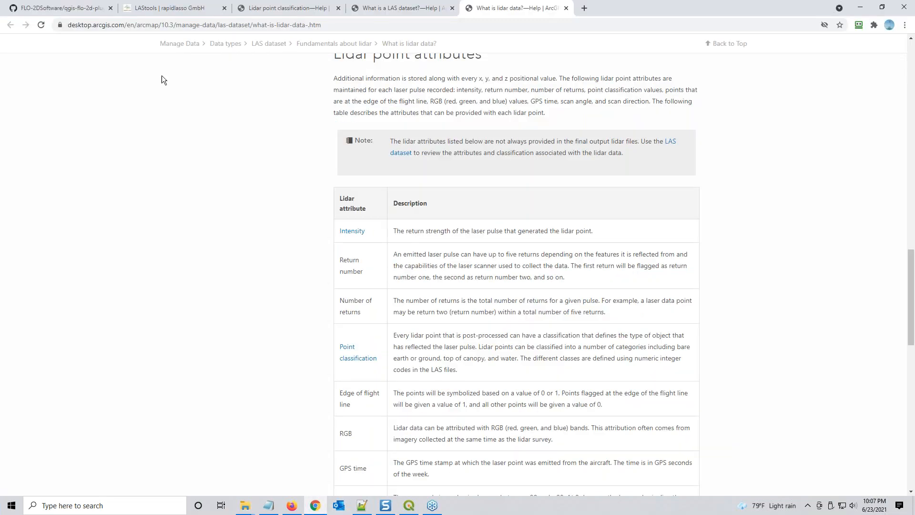
click(173, 8)
mouse_move(179, 124)
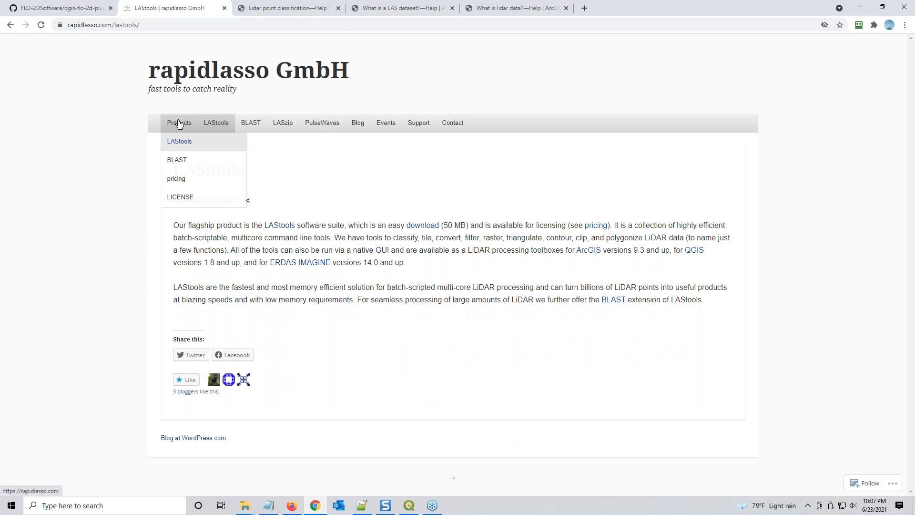
click(178, 183)
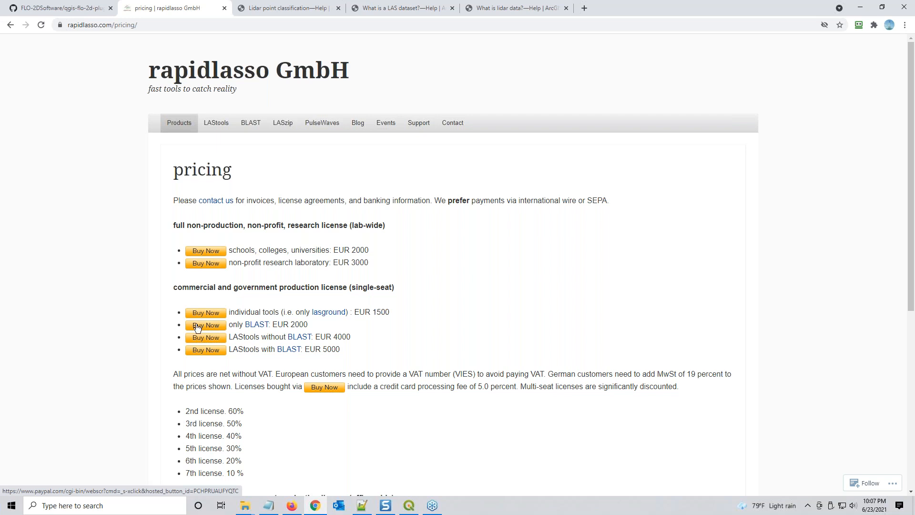
double_click(294, 325)
click(162, 329)
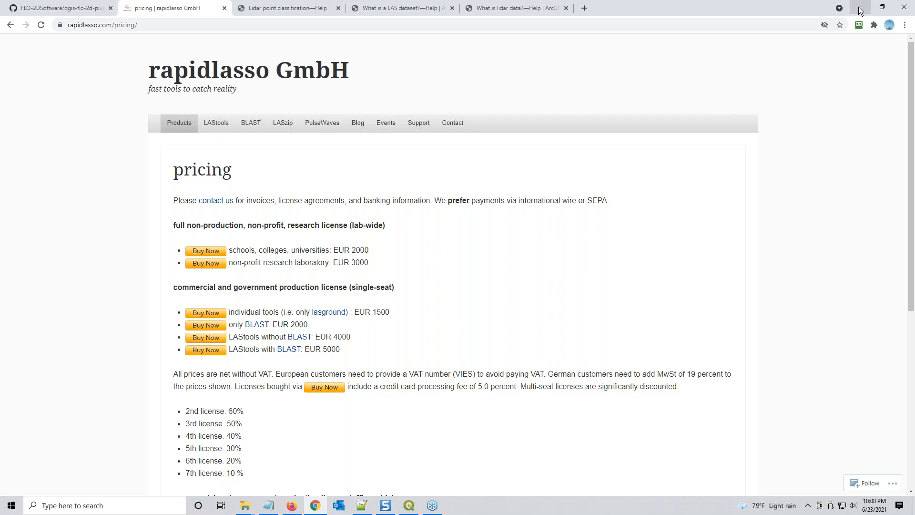
click(860, 9)
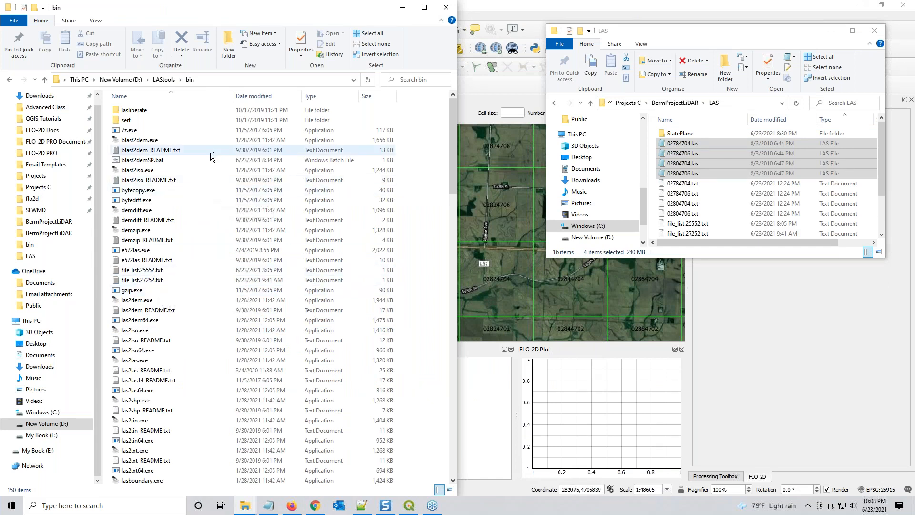
- Locate blast2dem.exe in the bin folder and open blast2dem_README.txt to read the tool's description
click(142, 141)
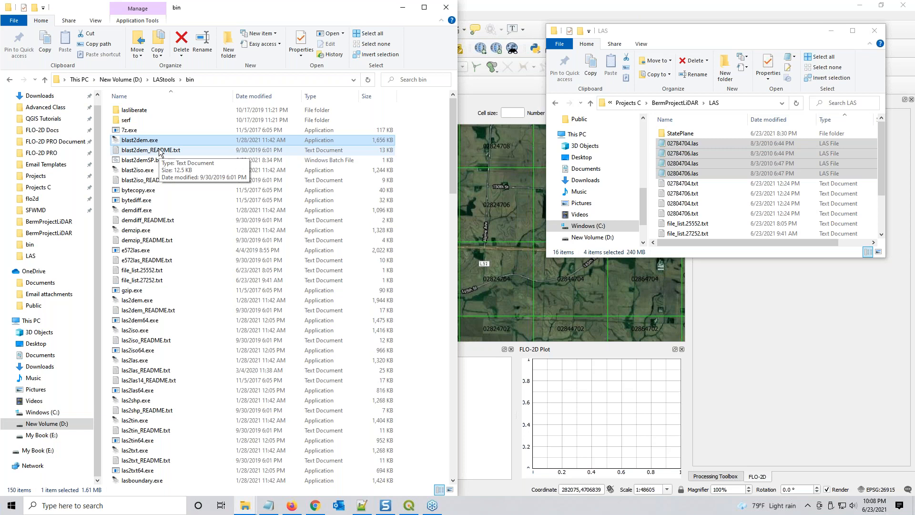
click(161, 151)
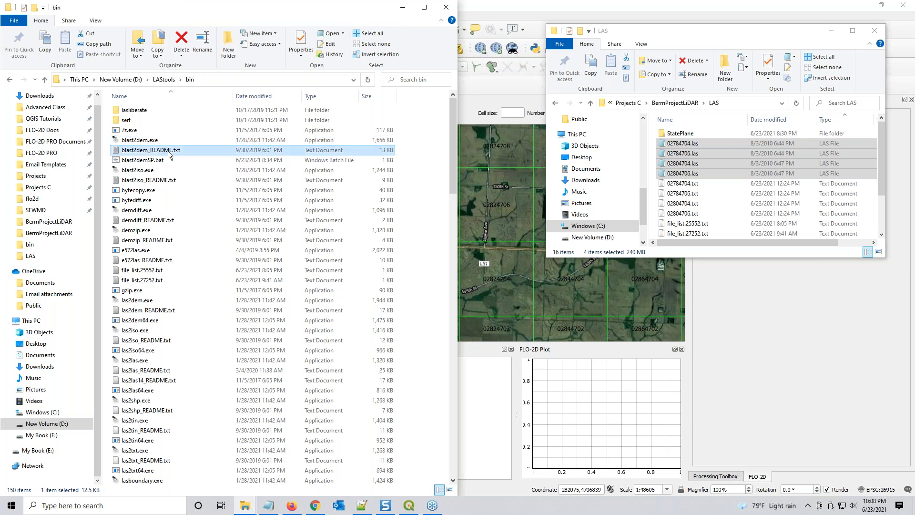
key(ctrl)
double_click(170, 151)
scroll(324, 136, down, 2)
scroll(324, 136, up, 2)
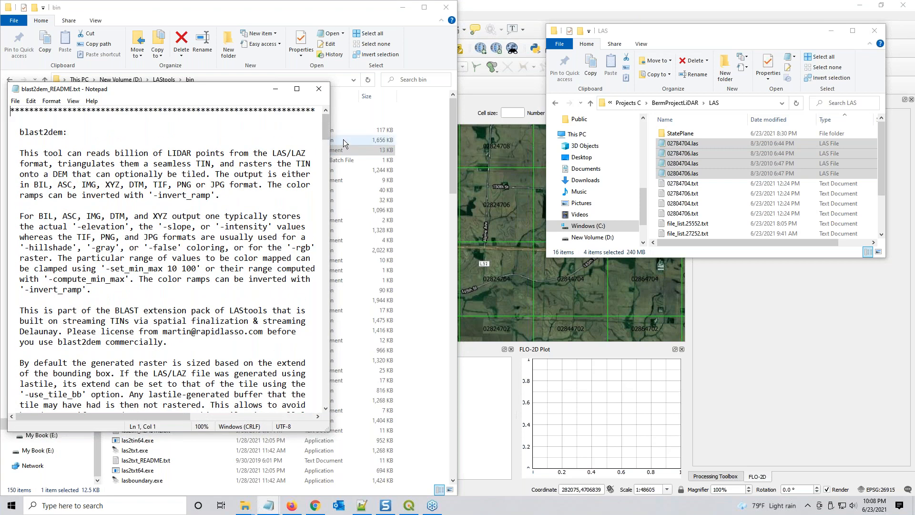
- Read through the blast2dem README's usage examples, command-line arguments, filters and supported raster outputs, and close the file
scroll(326, 153, down, 5)
scroll(326, 153, down, 13)
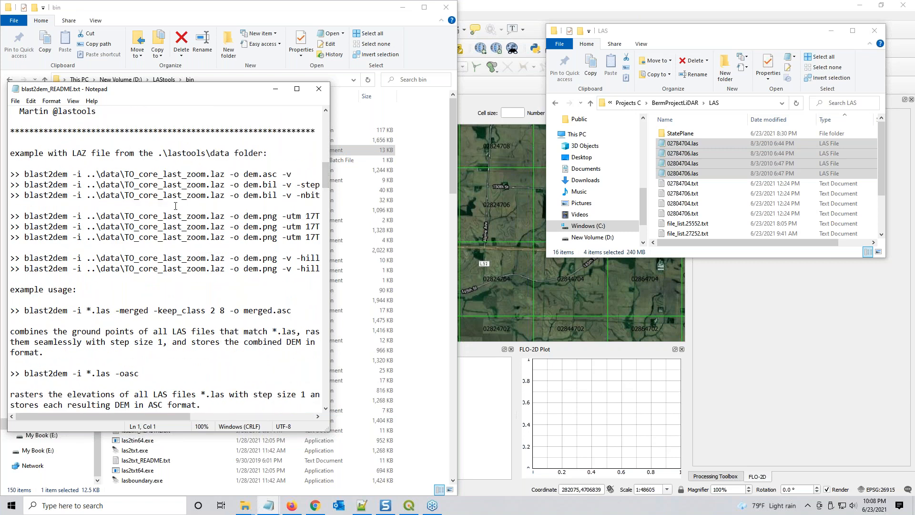
scroll(324, 204, down, 8)
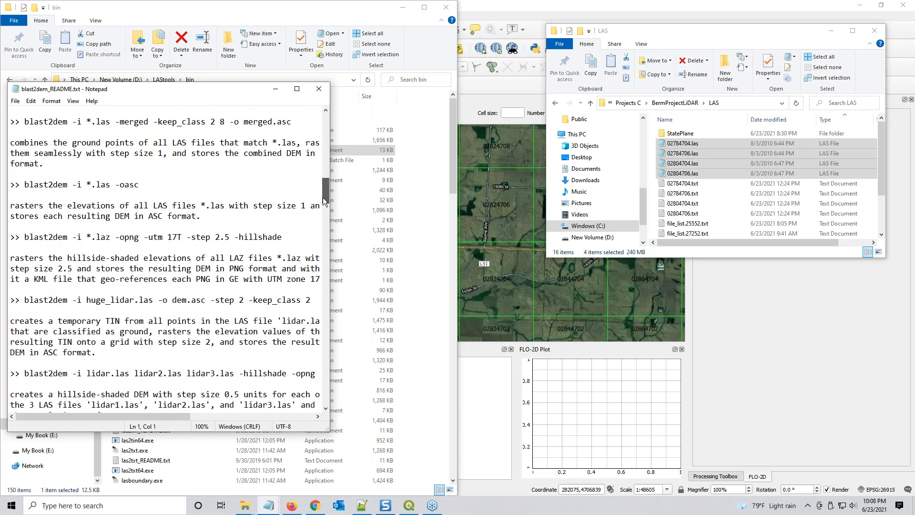
drag(324, 204, 329, 236)
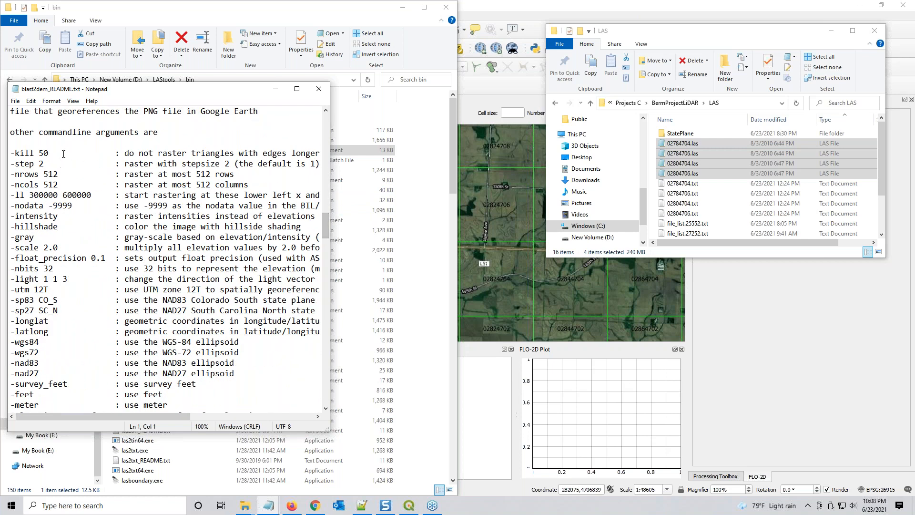
scroll(67, 248, down, 20)
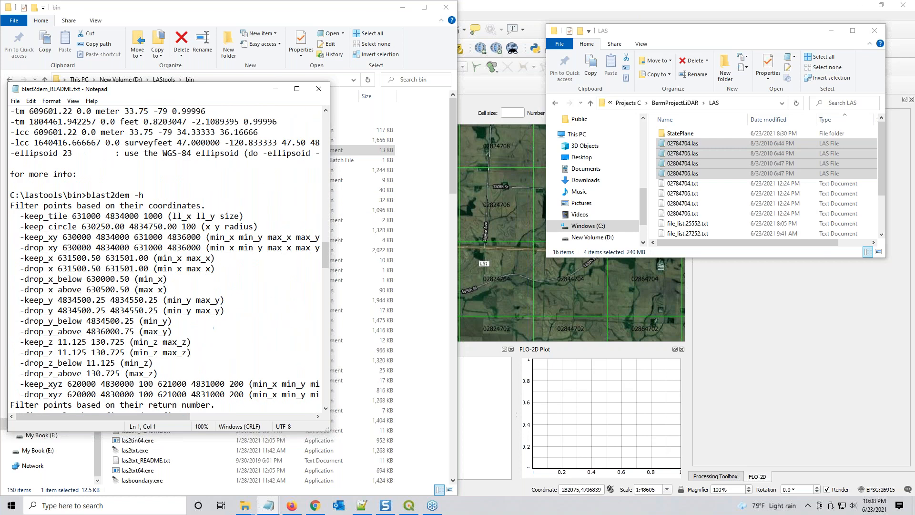
scroll(67, 249, down, 20)
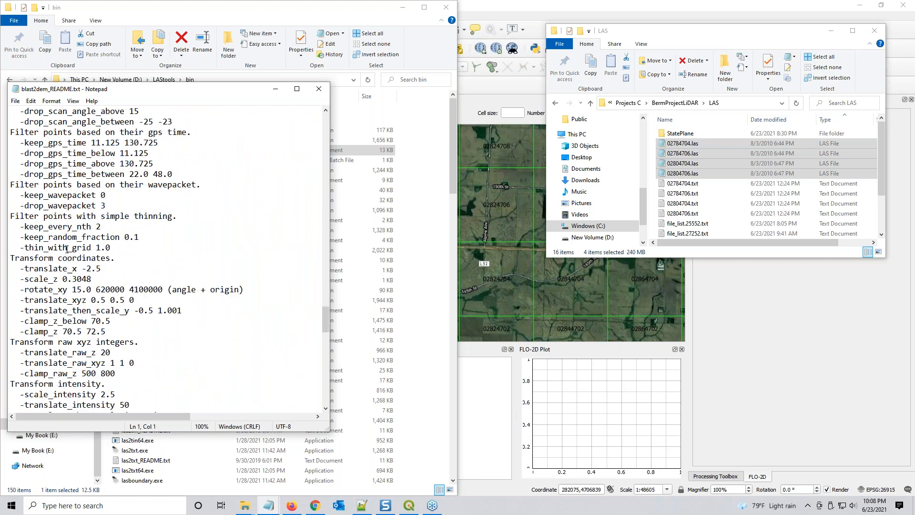
scroll(67, 249, down, 12)
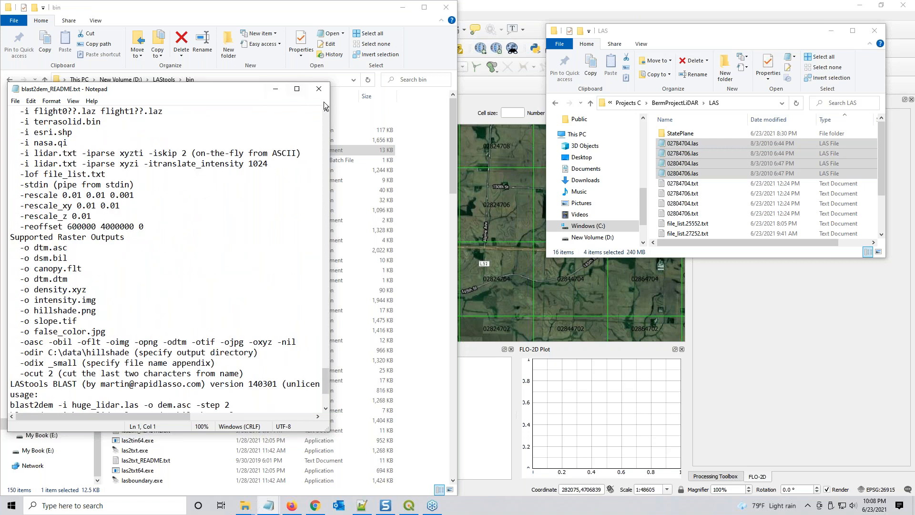
click(319, 89)
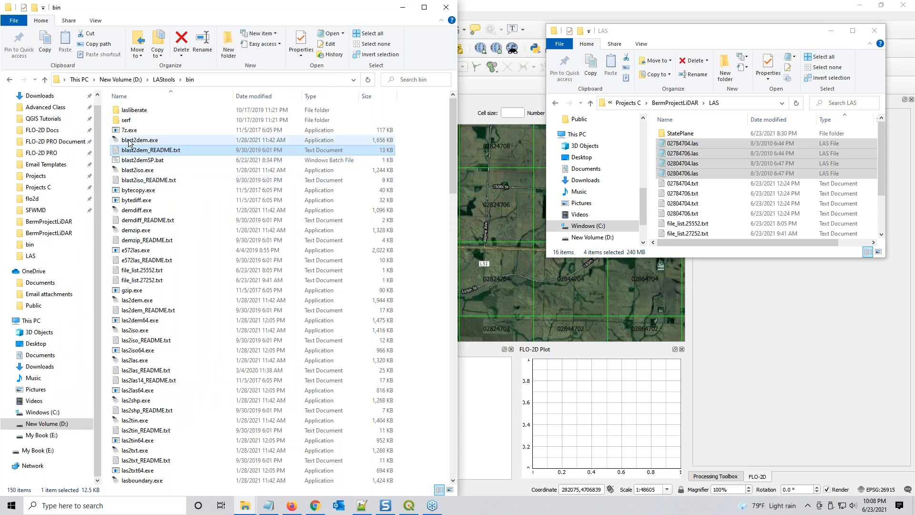
- Launch blast2dem.exe from the bin folder, accept the licence notice, examine the program's options window, and close it
click(130, 141)
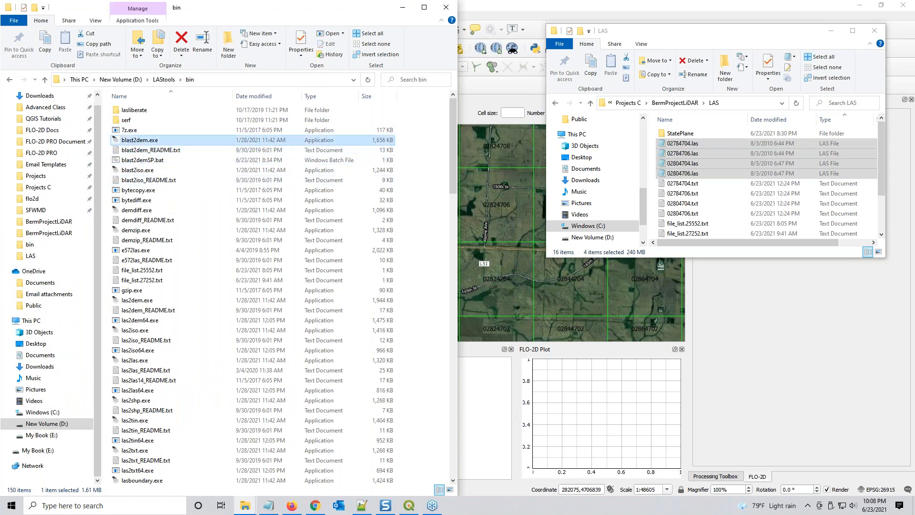
double_click(127, 143)
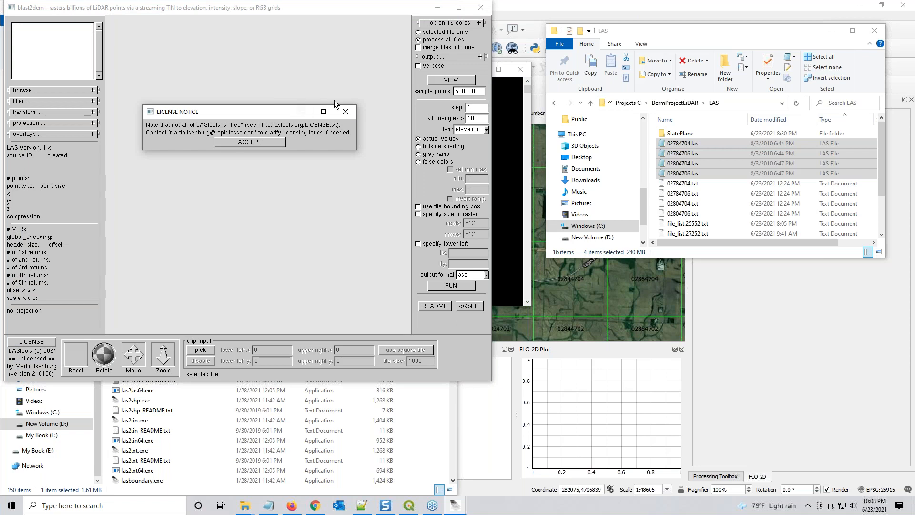
click(345, 112)
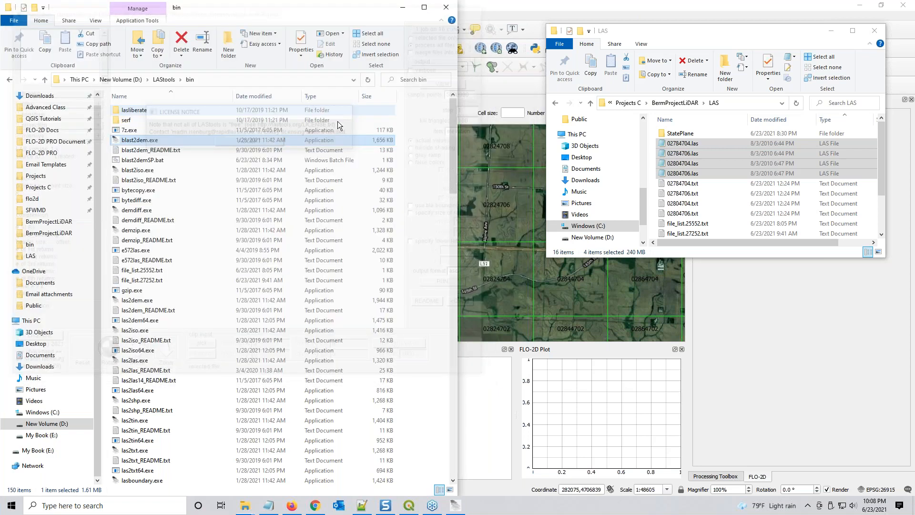
double_click(140, 140)
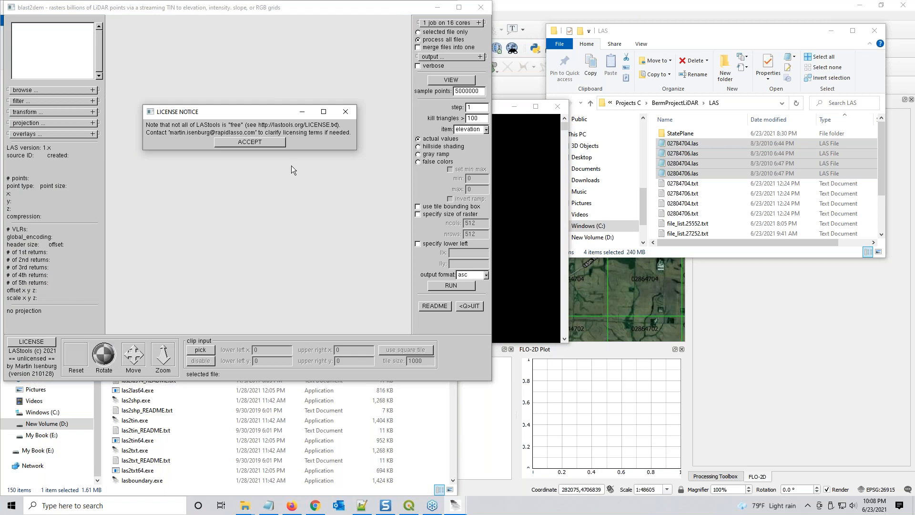
click(274, 144)
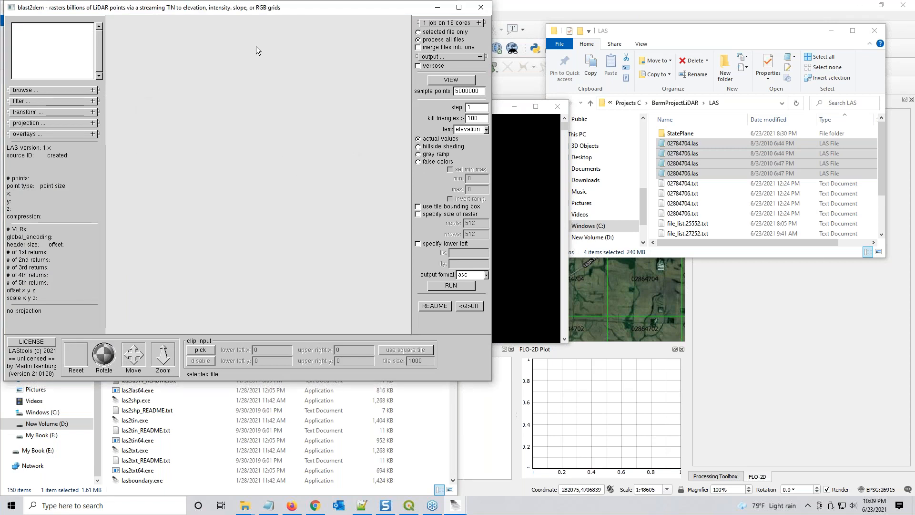
drag(270, 9, 199, 108)
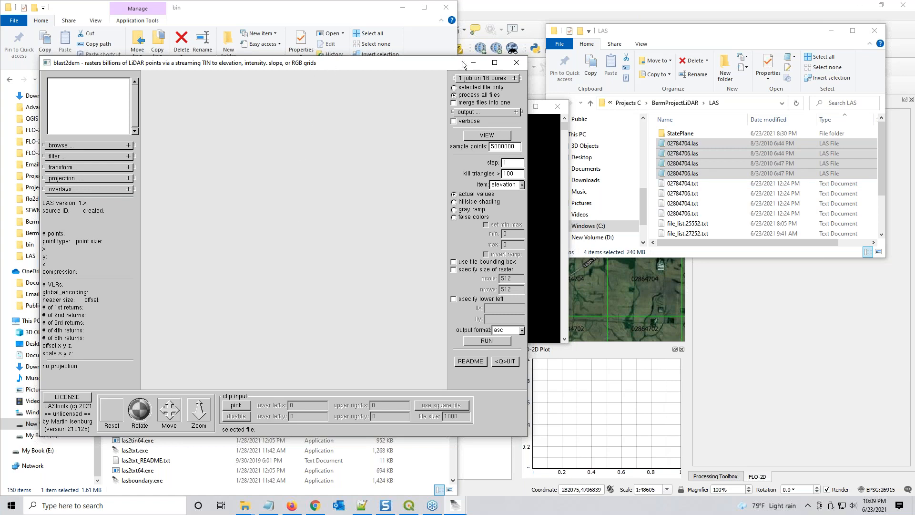
click(519, 64)
- Clear the LAS and bin folder windows off QGIS and show the Processing Toolbox
drag(765, 33, 914, 43)
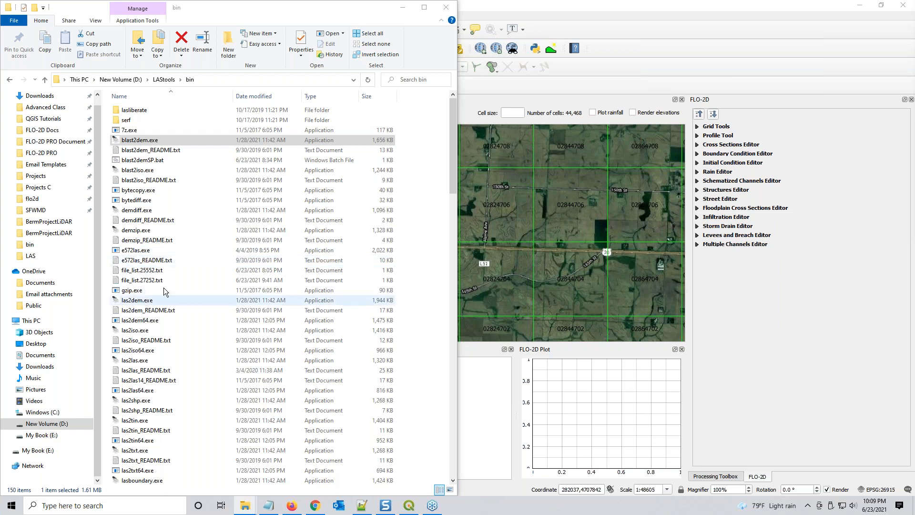
click(403, 7)
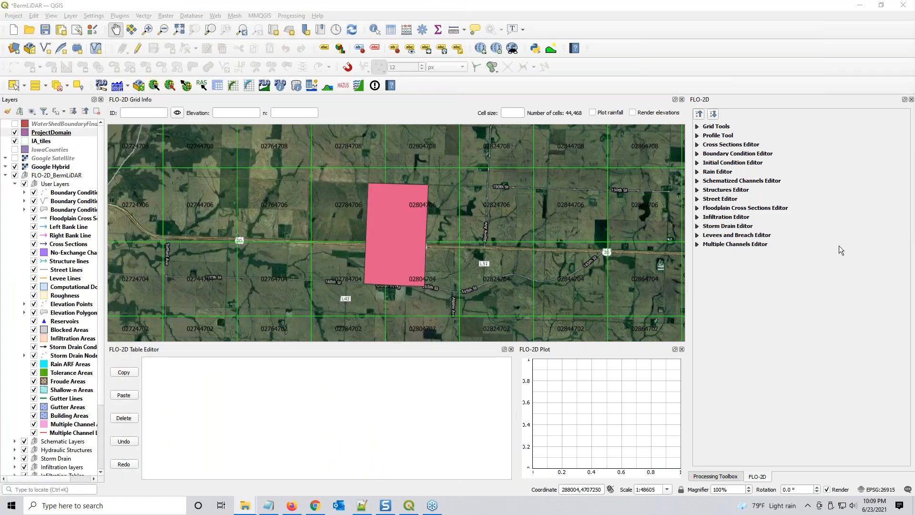
click(714, 477)
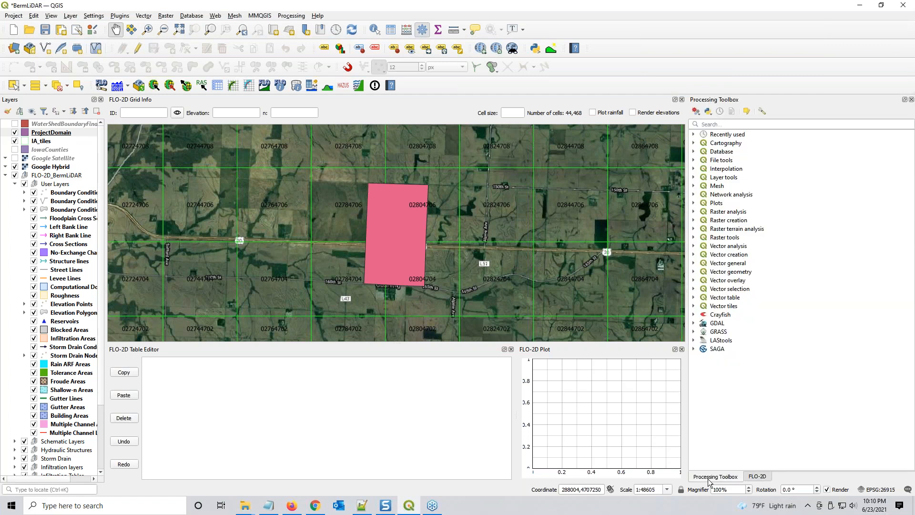
click(423, 30)
key(ctrl)
key(ctrl)
- Search the Processing Toolbox for las2t and las2dem, and select the las2dem tool under file raster derivatives
click(751, 125)
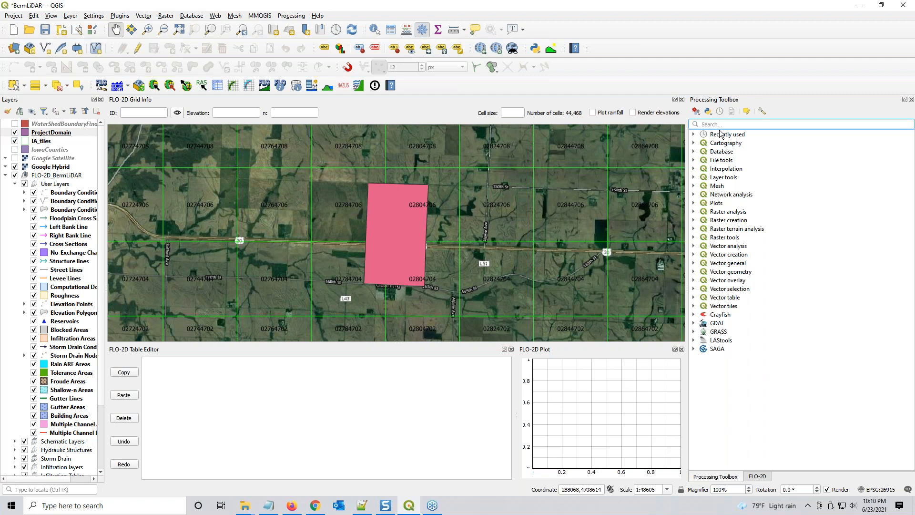
text(l)
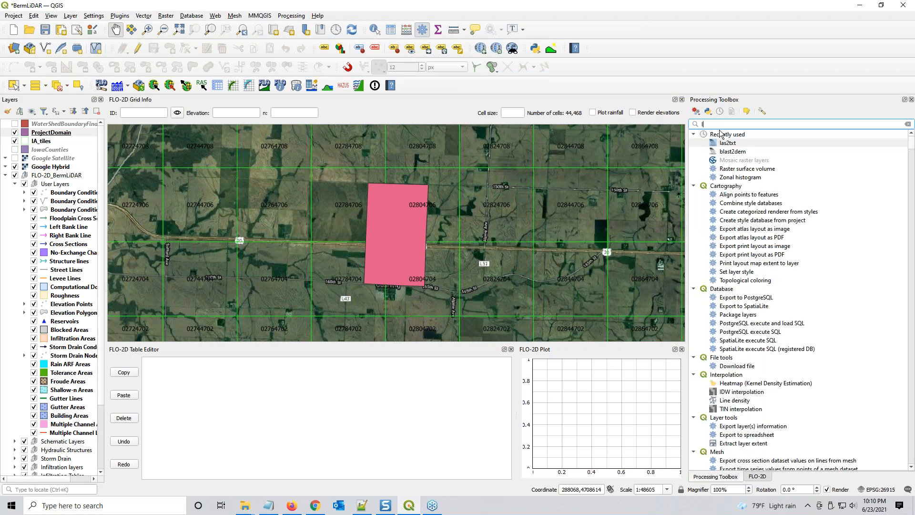
text(as2t)
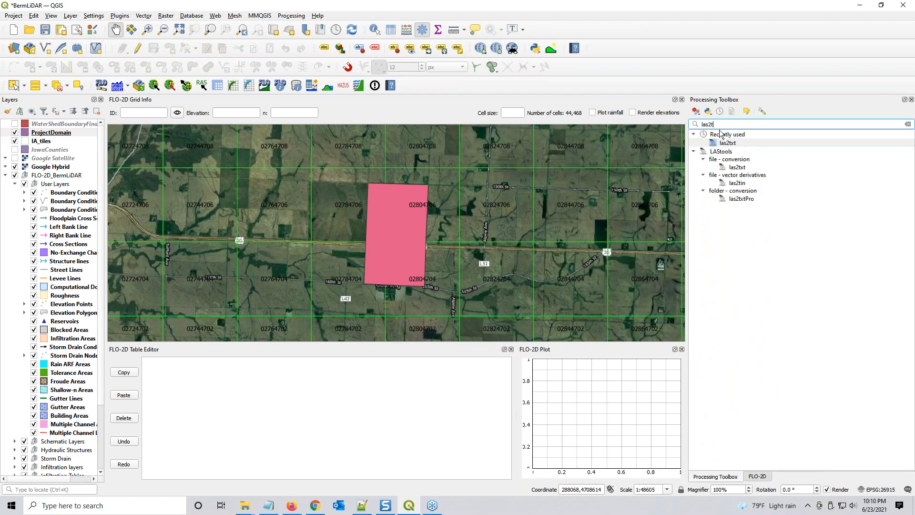
key(BackSpace)
key(BackSpace)
key(BackSpace)
key(BackSpace)
key(BackSpace)
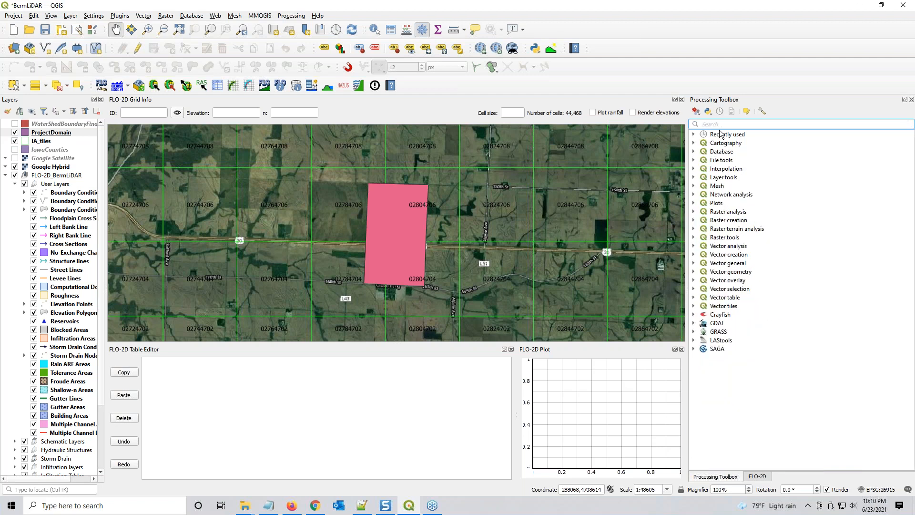
text(las)
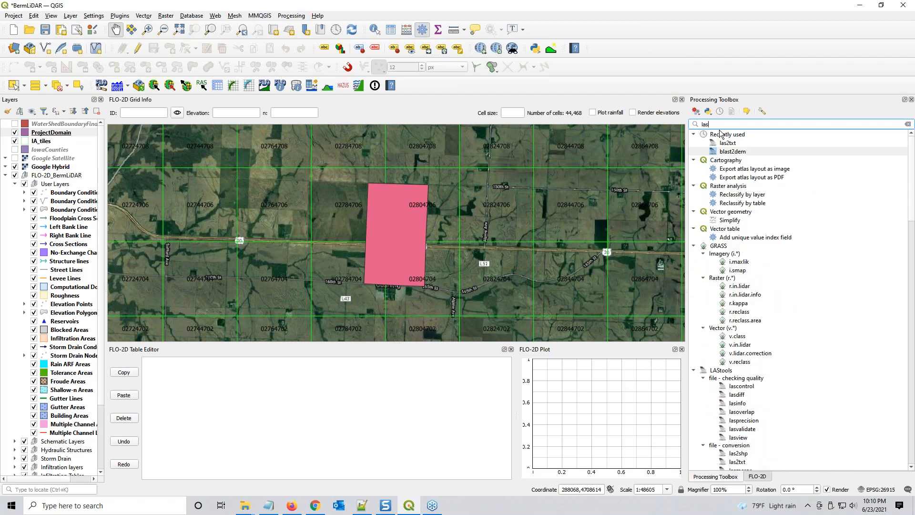
text(2dem)
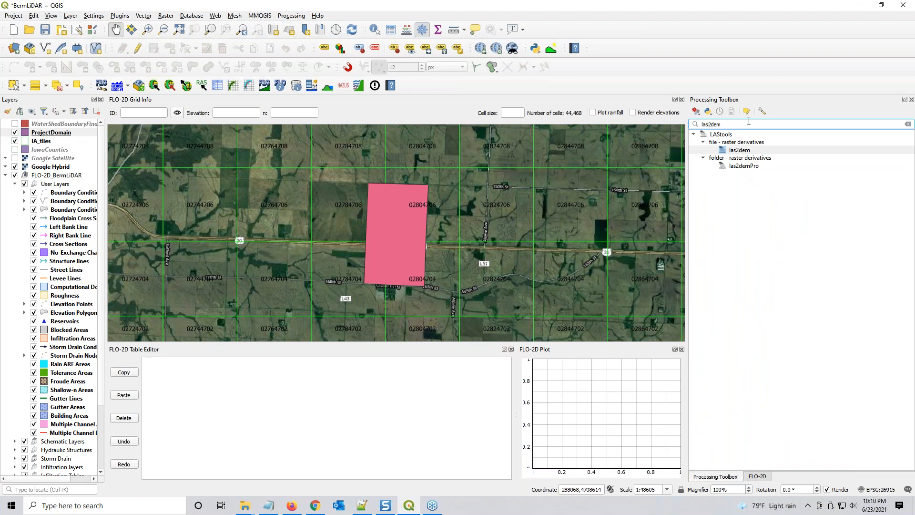
click(743, 151)
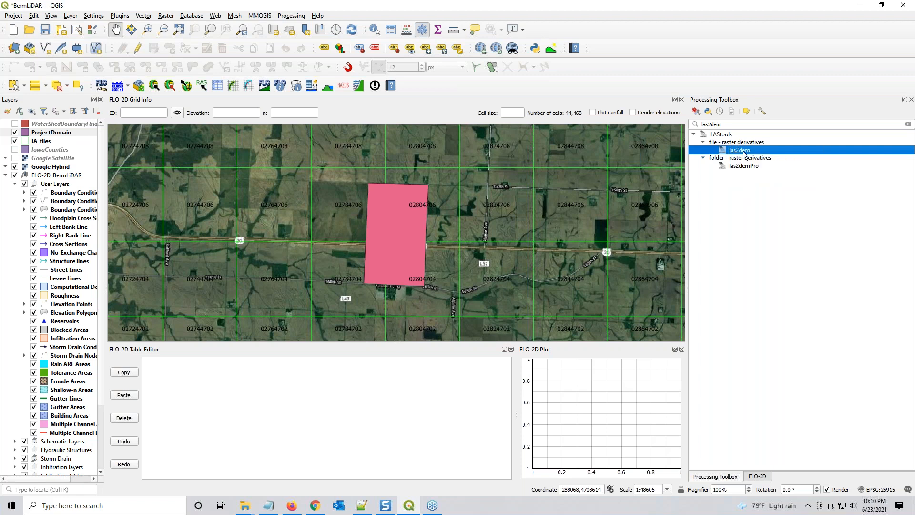
- Search the Processing Toolbox for las2txt and open the recently used las2txt tool
click(734, 123)
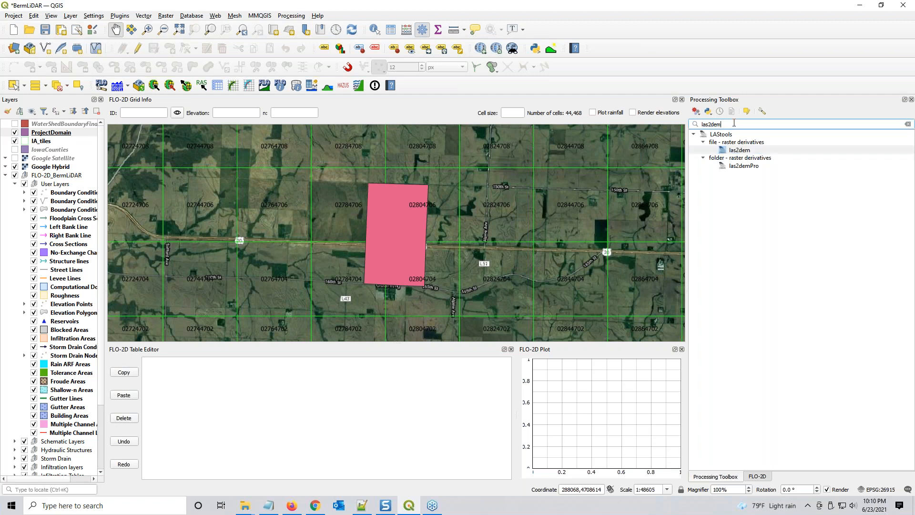
key(BackSpace)
key(BackSpace)
key(BackSpace)
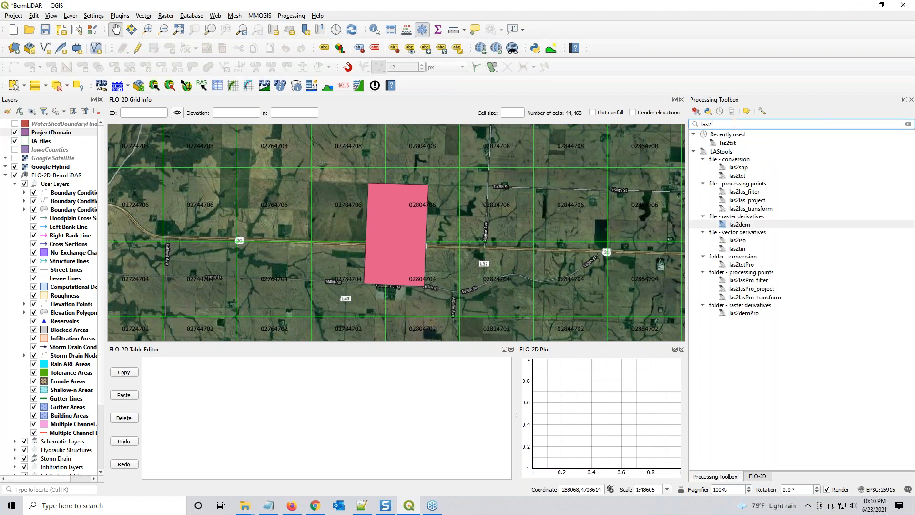
text(txt)
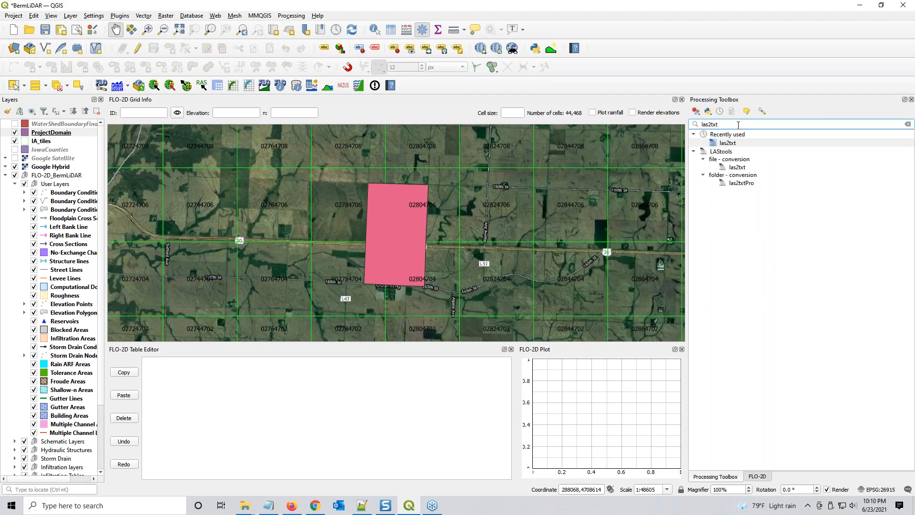
click(722, 143)
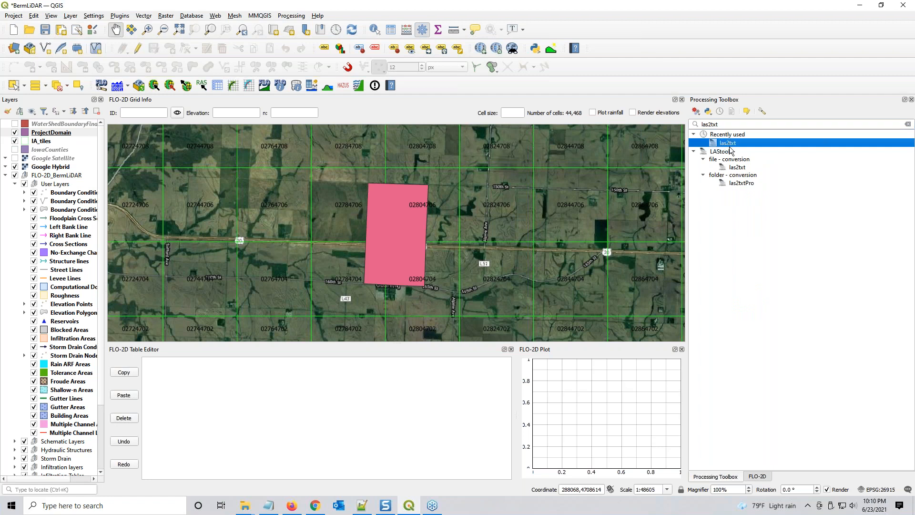
double_click(729, 143)
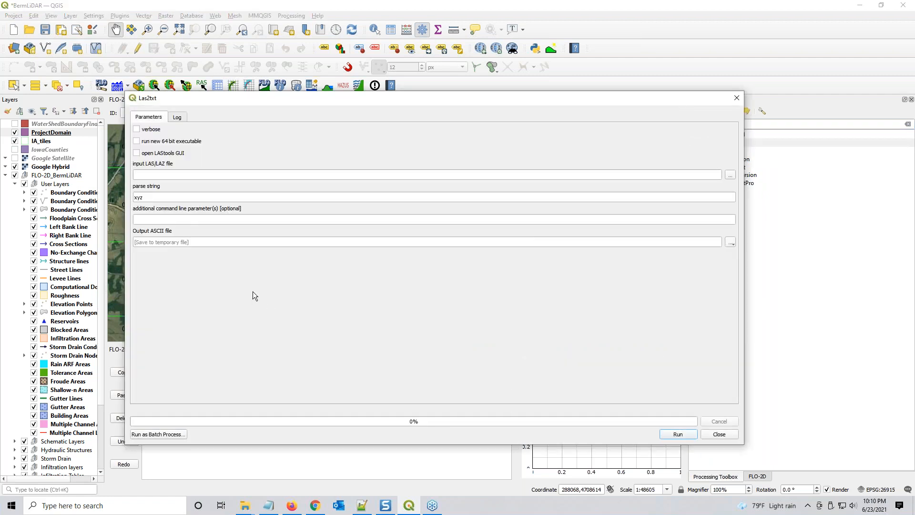
- Enable running the new 64 bit executable in the Las2txt parameters, leaving verbose unchecked
click(159, 142)
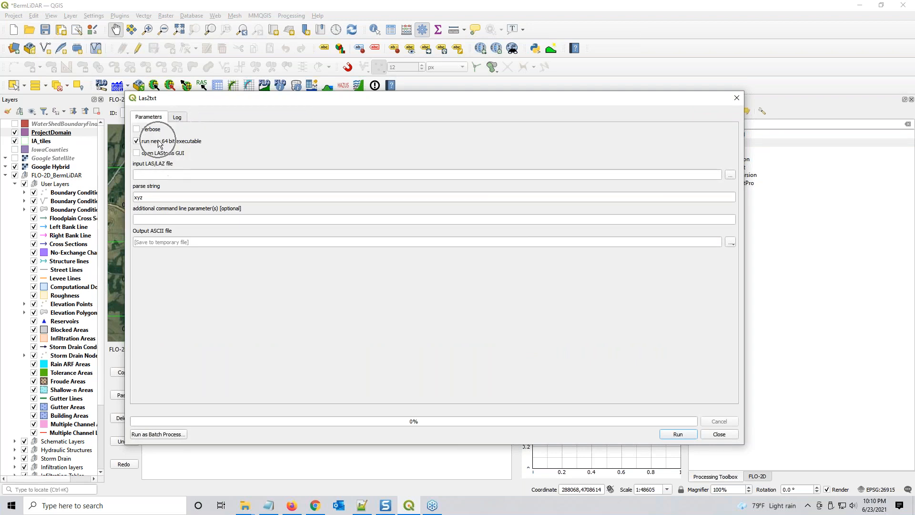
click(145, 145)
click(145, 144)
double_click(139, 128)
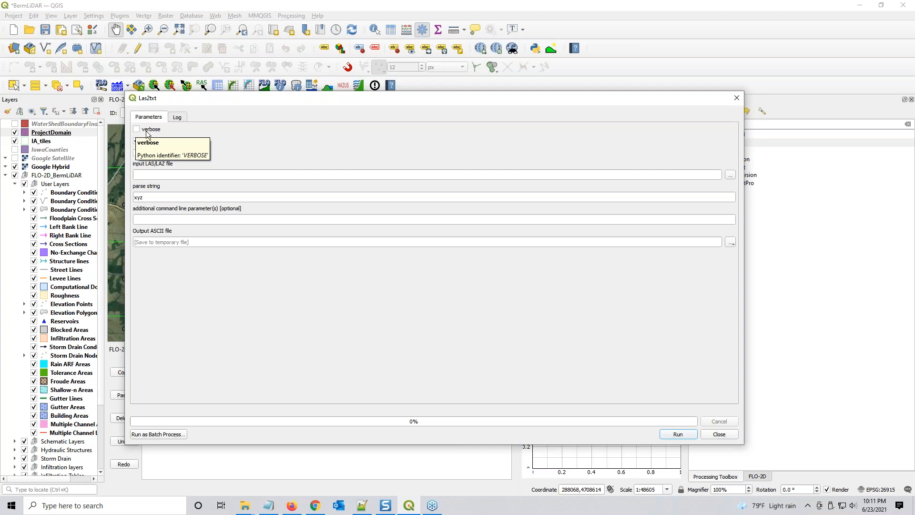
click(158, 175)
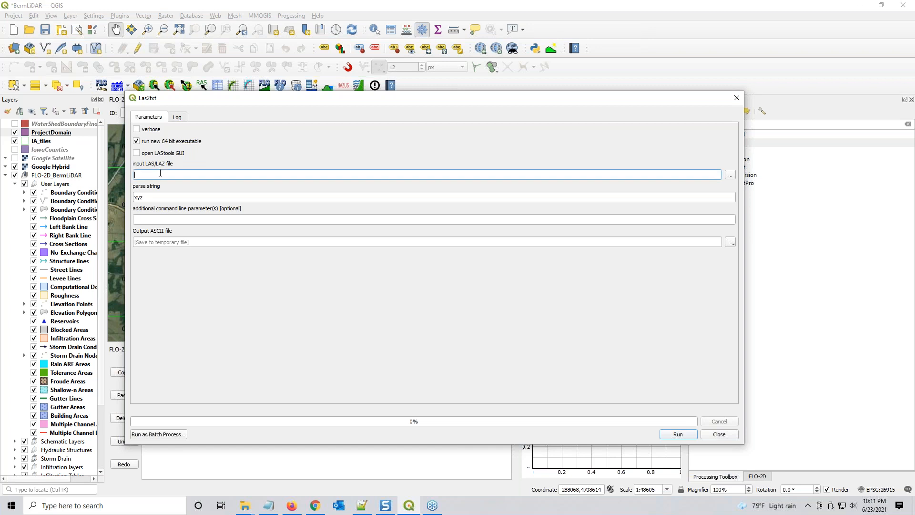
click(730, 176)
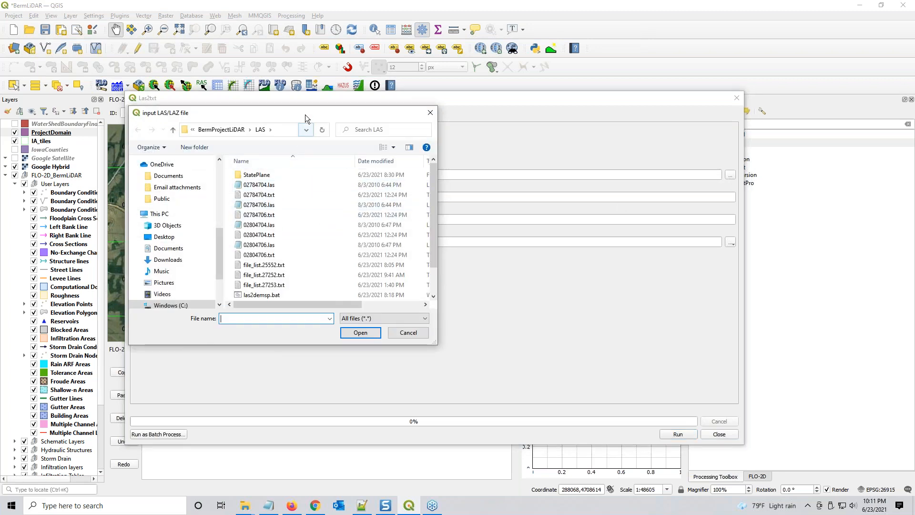
drag(308, 113, 313, 118)
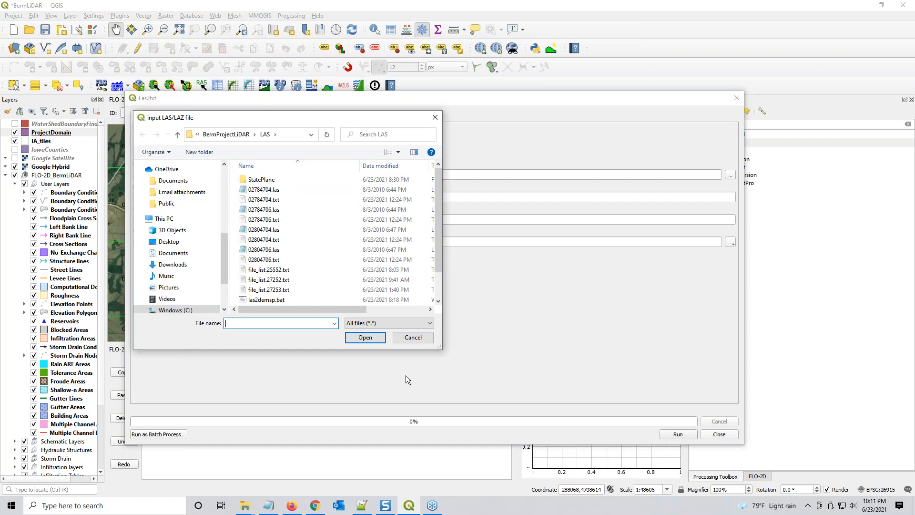
click(413, 337)
- Delete the old 02784704.txt from the LAS folder while browsing for the Las2txt input file
drag(126, 218, 485, 237)
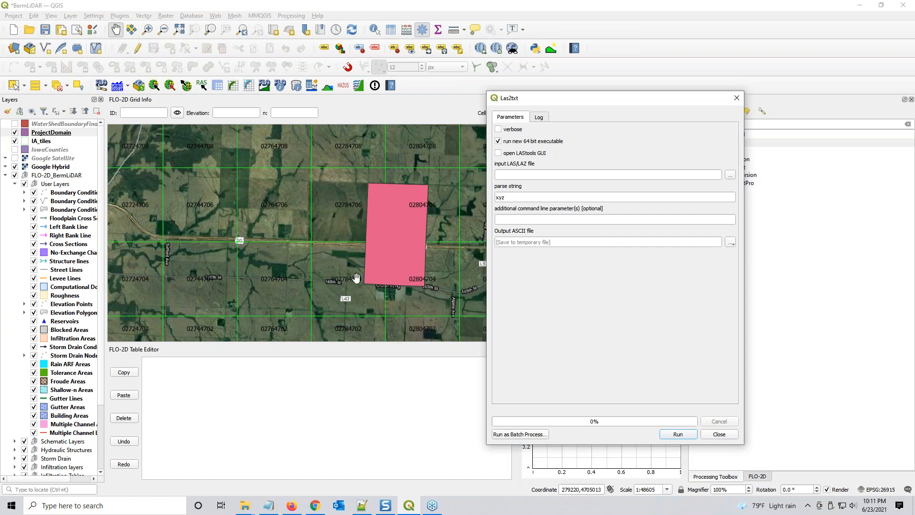
click(730, 174)
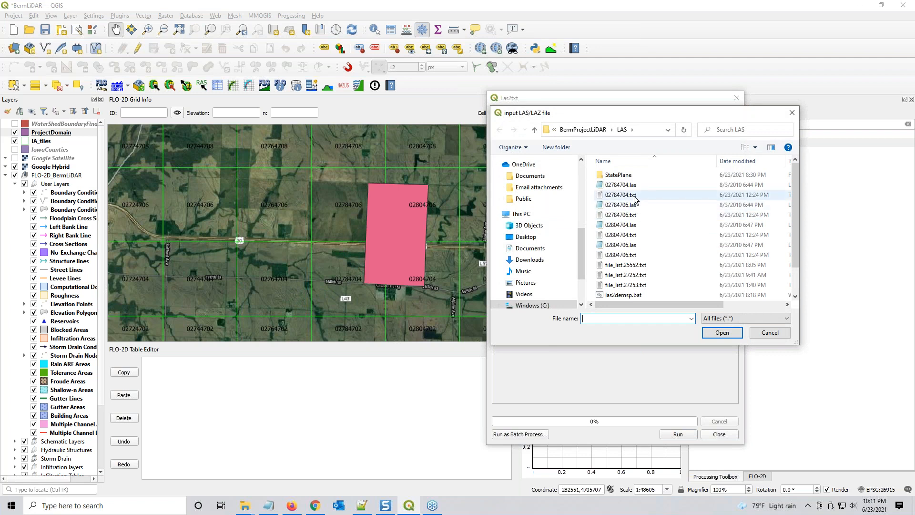
click(633, 199)
click(618, 185)
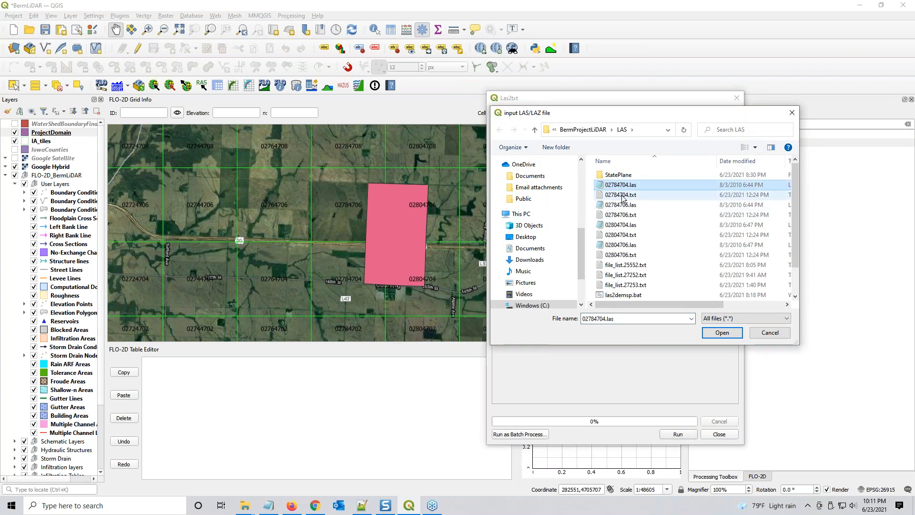
click(620, 199)
key(Delete)
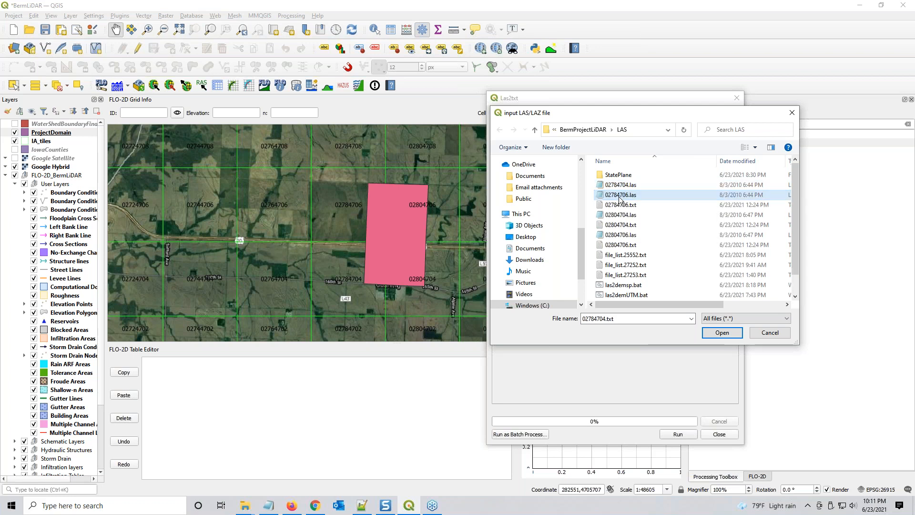
- Choose 02784704.las as the Las2txt input file and set the parse string to xyzic
click(619, 187)
double_click(619, 187)
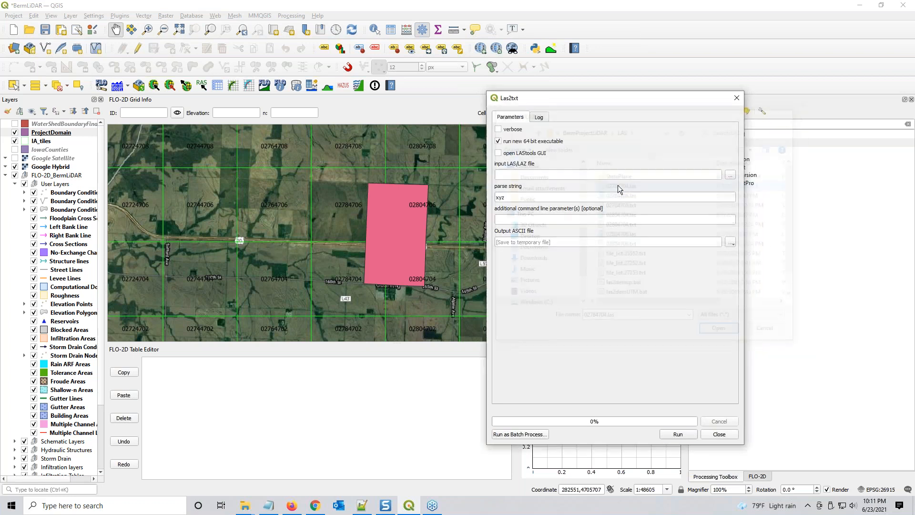
click(507, 195)
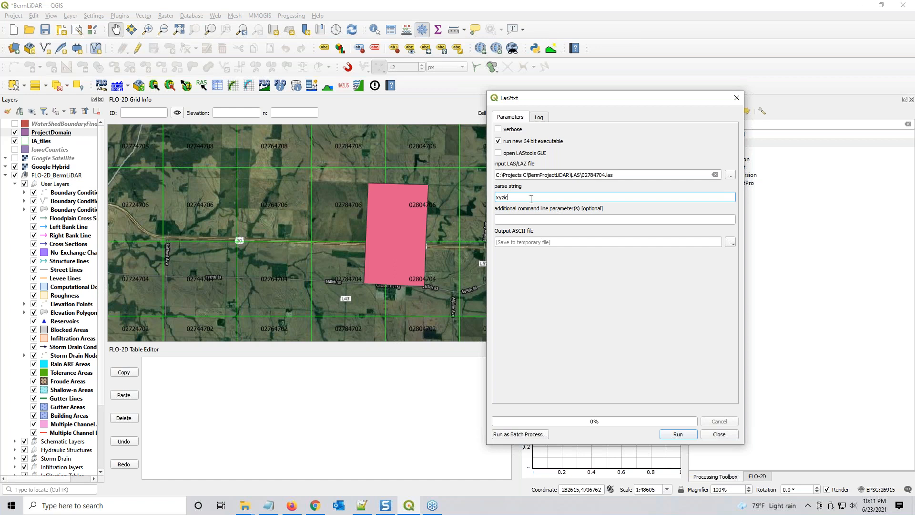
- Set the output ASCII file to 02784704.txt in the LAS folder, leaving additional parameters empty, and run las2txt
click(513, 220)
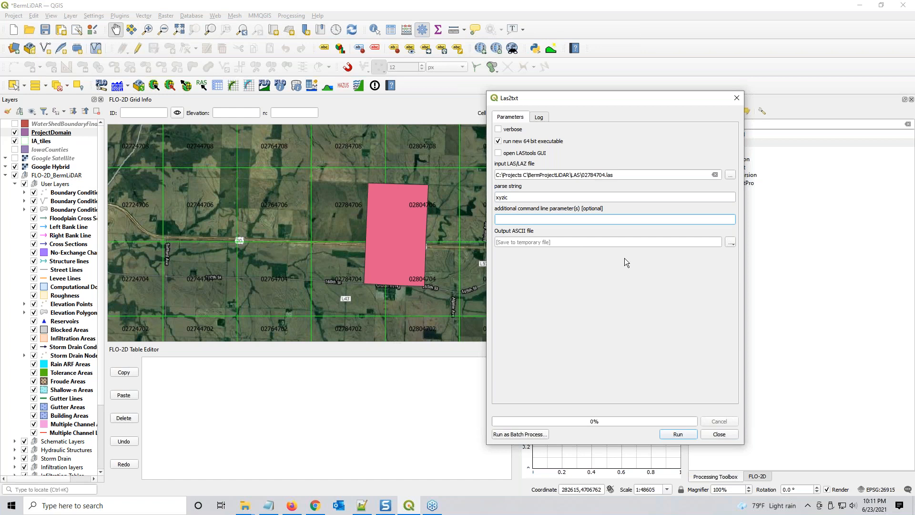
click(708, 244)
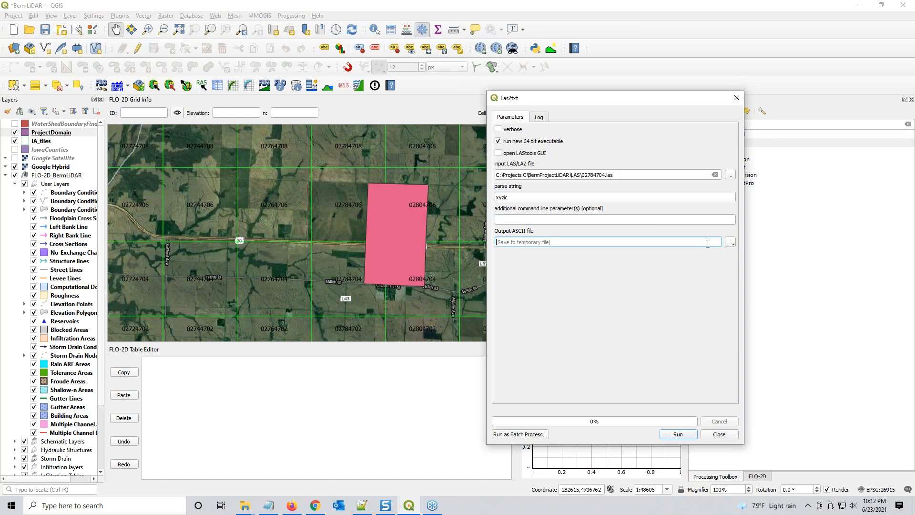
click(731, 243)
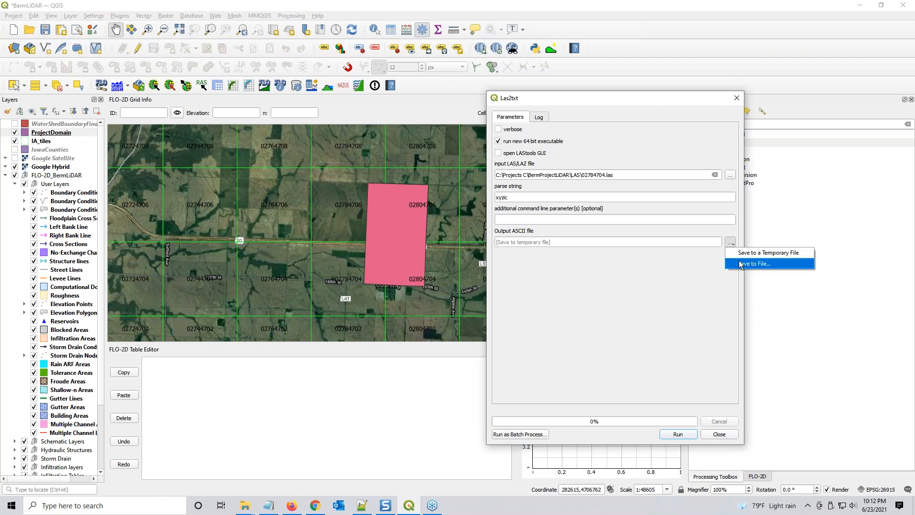
click(740, 263)
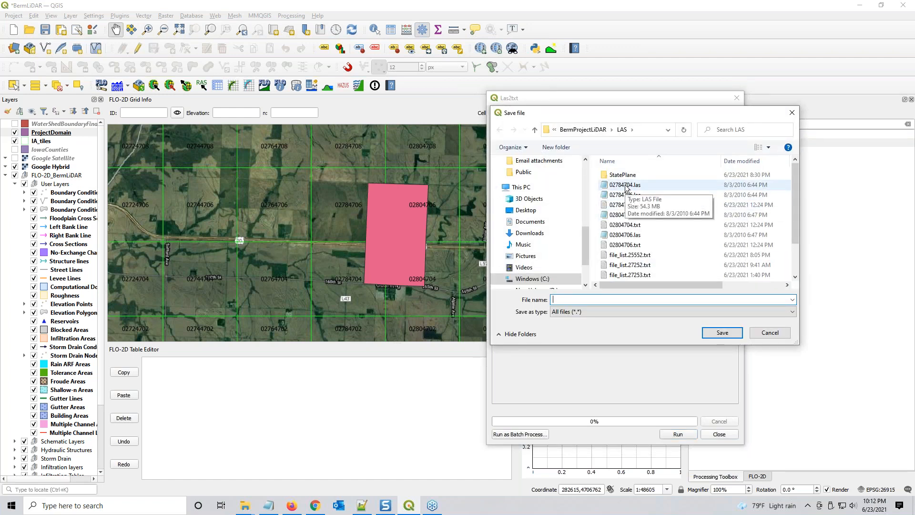
click(626, 186)
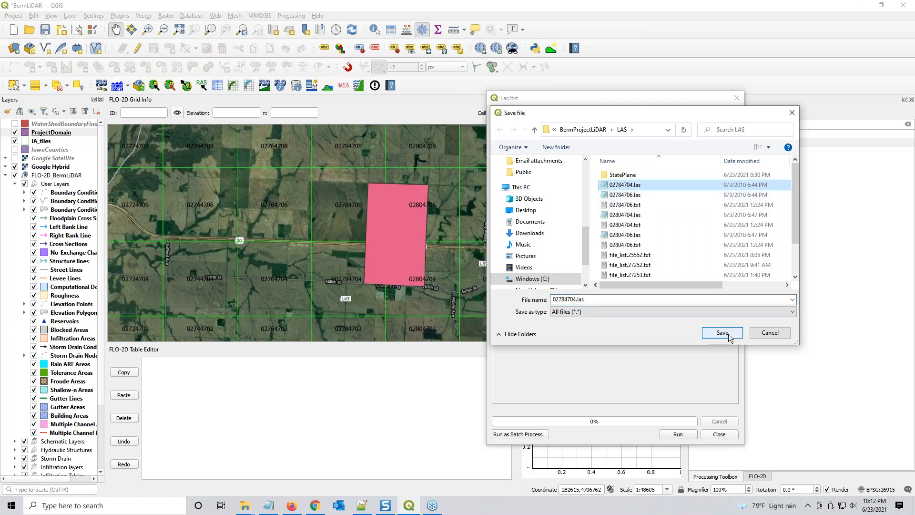
double_click(593, 299)
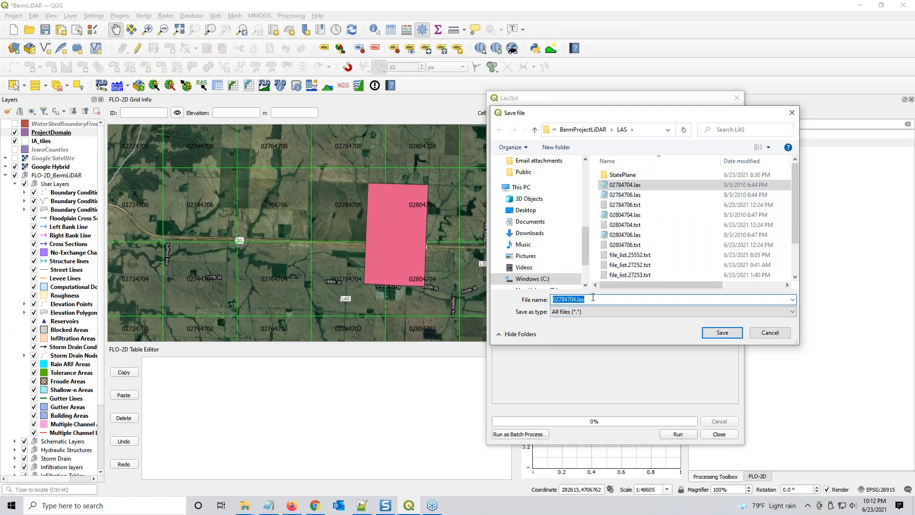
key(End)
key(BackSpace)
key(BackSpace)
key(BackSpace)
text(txt)
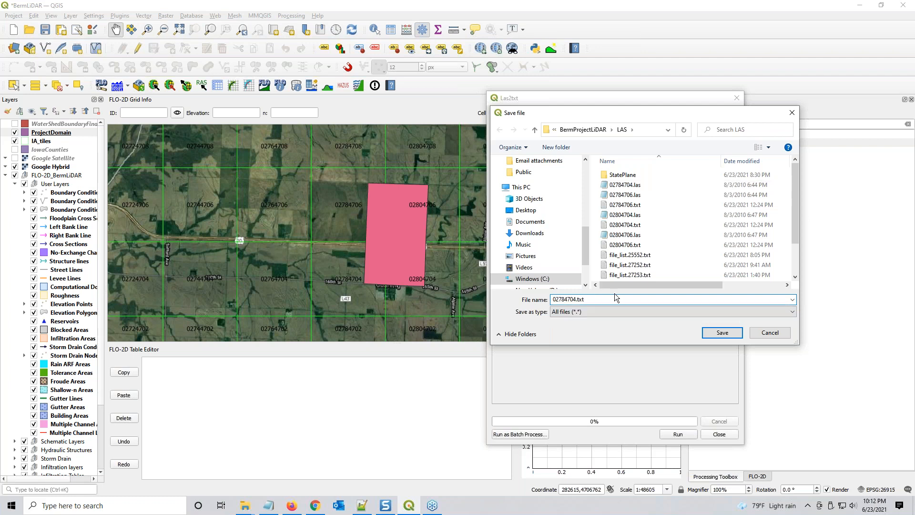
click(706, 333)
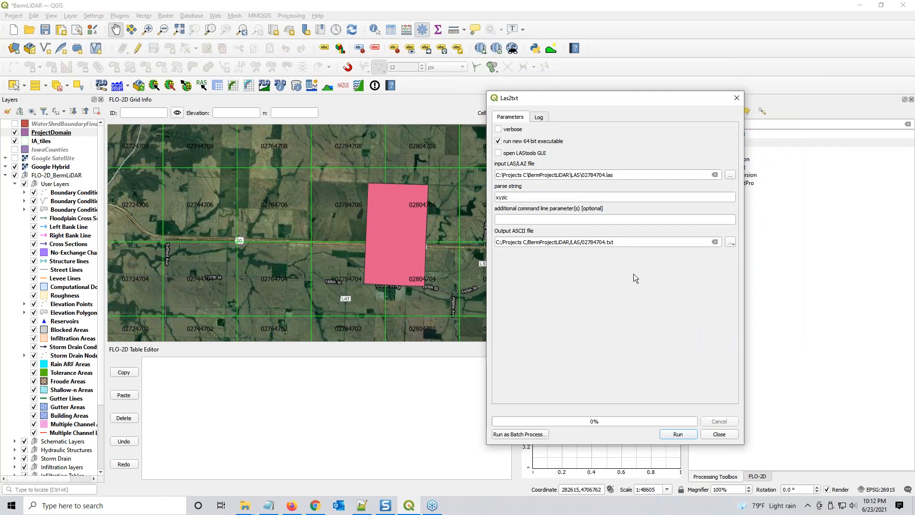
click(679, 433)
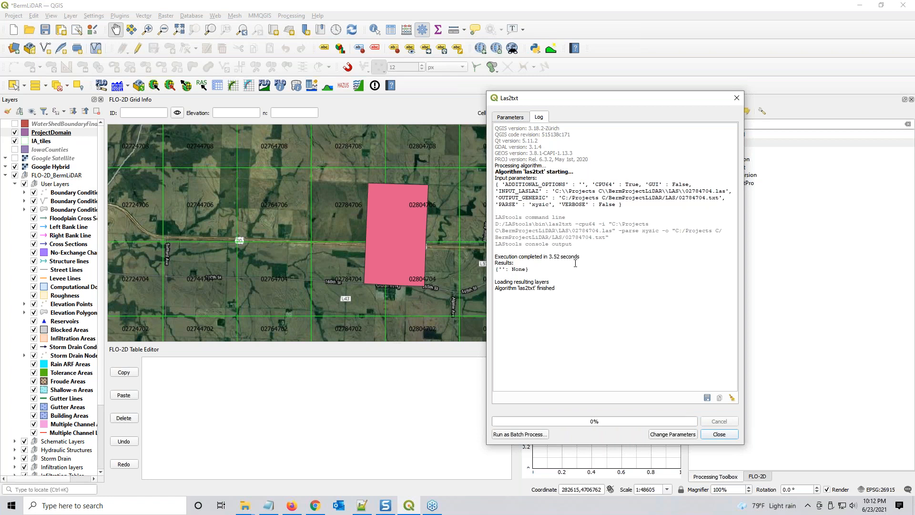
- Close the Las2txt dialog and check the modified time of 02784704.txt in the LAS folder
click(268, 506)
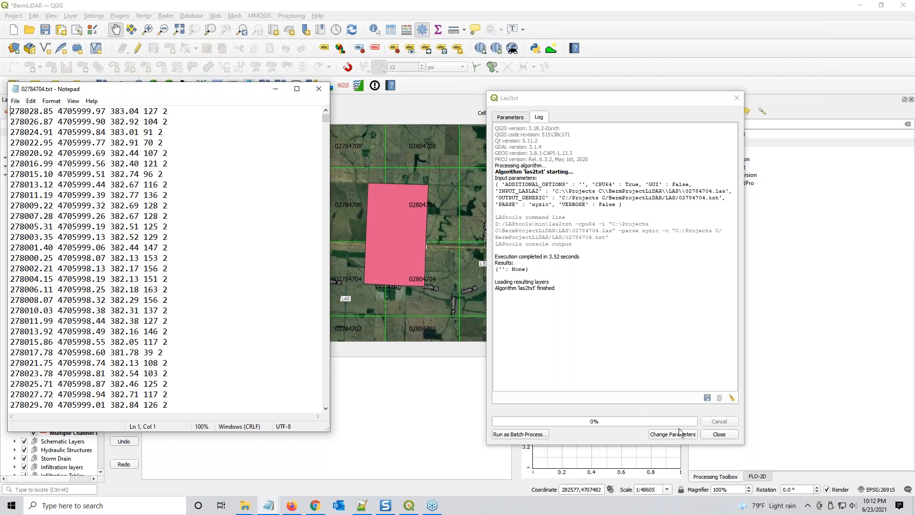
click(718, 434)
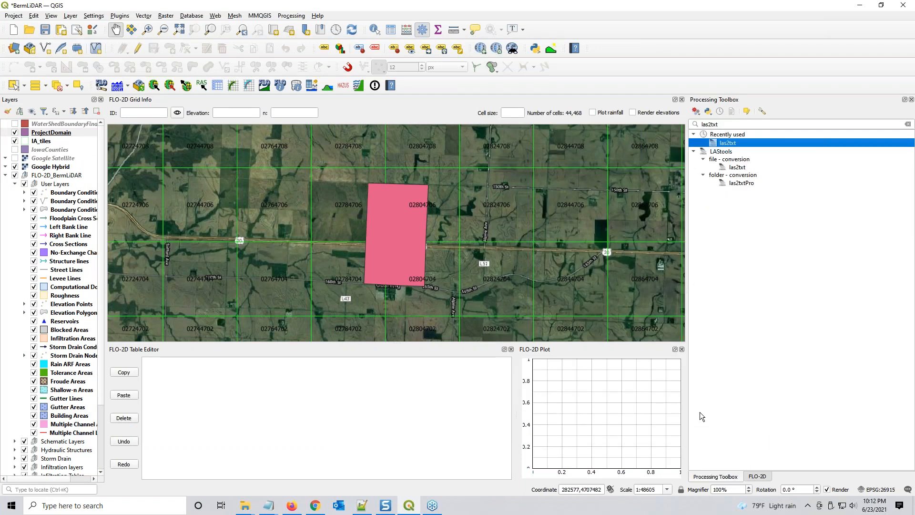
drag(914, 143, 601, 56)
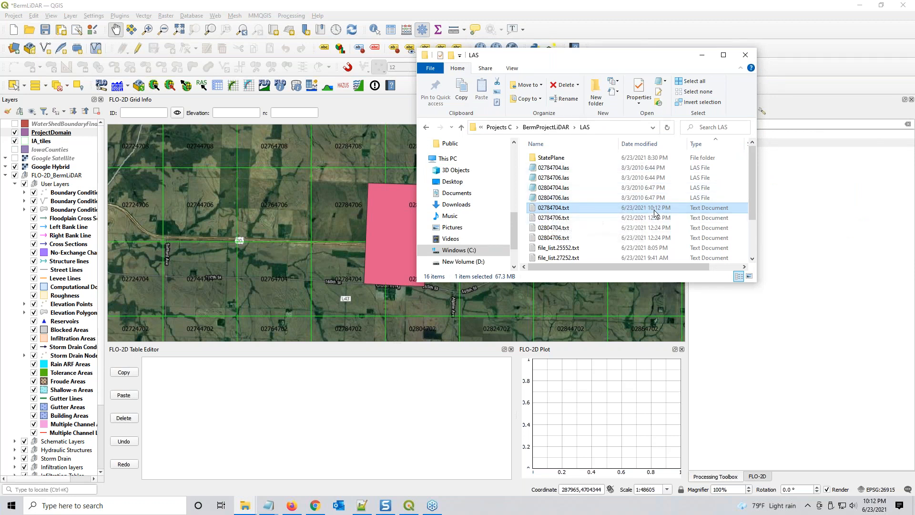
drag(662, 58, 914, 76)
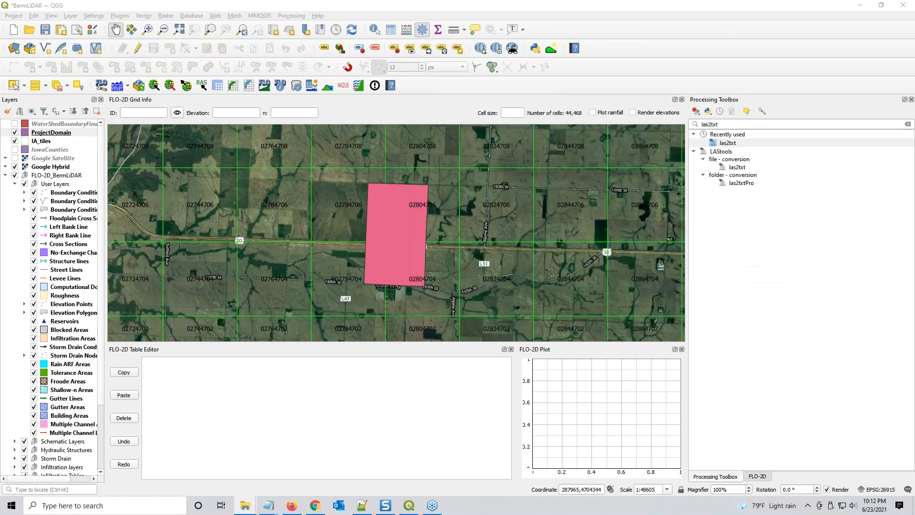
- Examine the coordinate, elevation, intensity and classification columns in the first row of 02784704.txt in Notepad
mouse_move(268, 505)
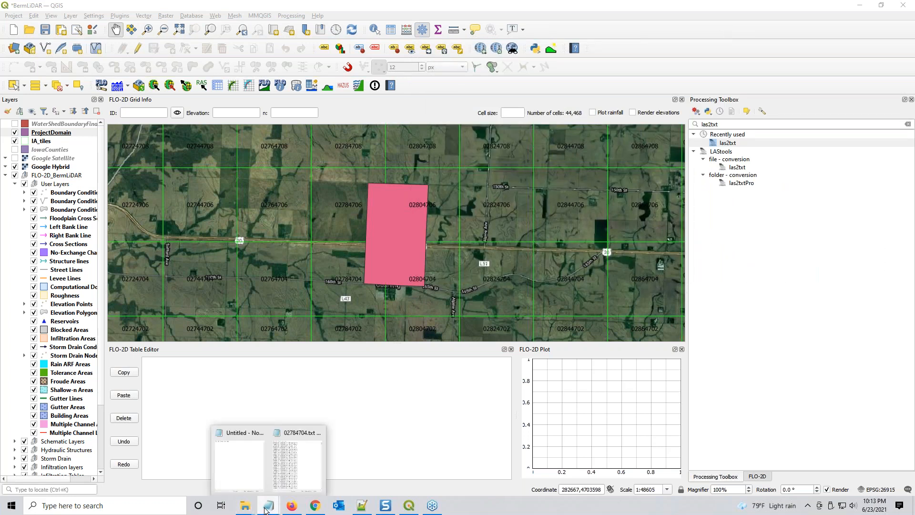
click(294, 463)
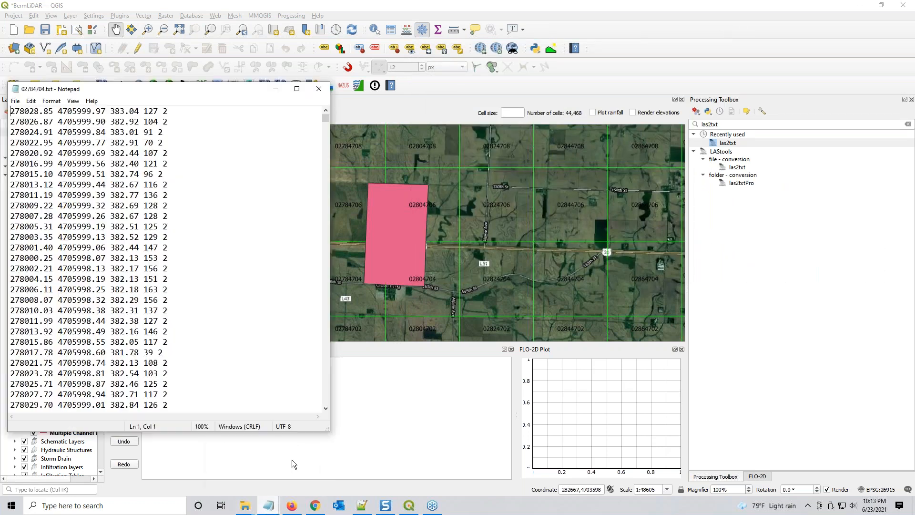
click(63, 110)
click(120, 111)
drag(31, 112, 65, 111)
click(125, 111)
double_click(151, 111)
click(166, 113)
click(148, 111)
double_click(147, 111)
click(164, 112)
- Check the last rows and final line number of 02784704.txt, and close the file
click(326, 133)
drag(325, 133, 313, 413)
click(57, 394)
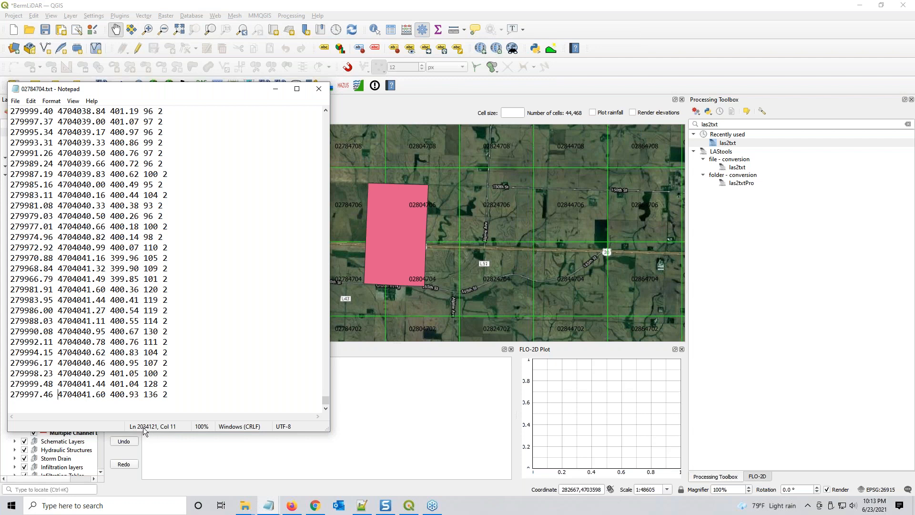
click(148, 395)
key(Right)
key(Right)
click(320, 95)
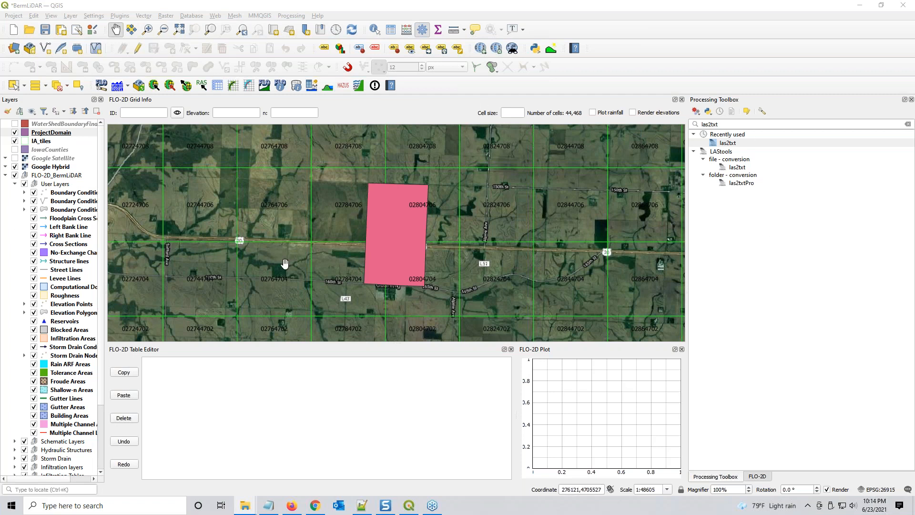
- Load 02784704.txt as a delimited text source, keeping space as the custom delimiter and no header row
click(16, 48)
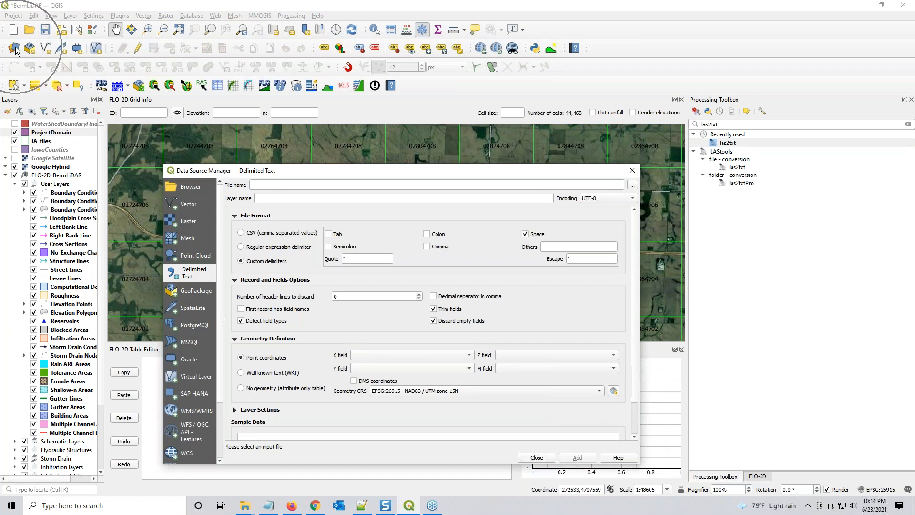
click(633, 185)
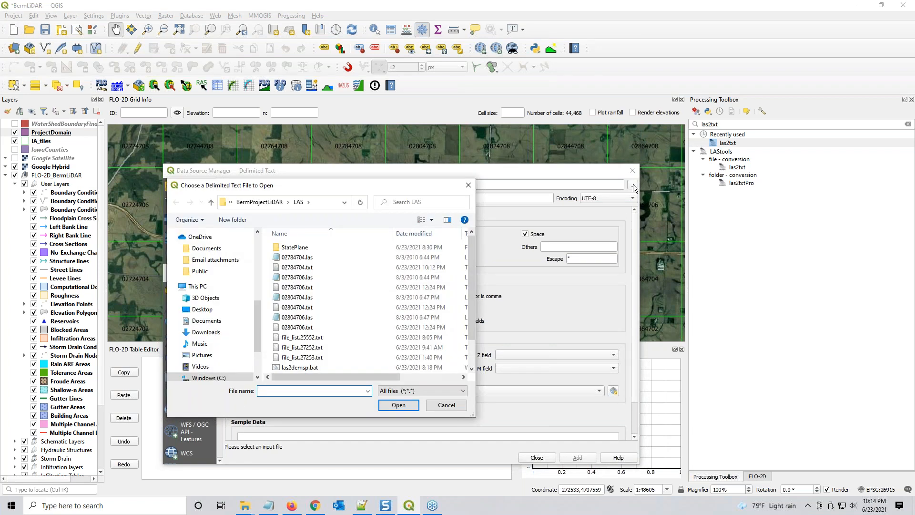
click(308, 268)
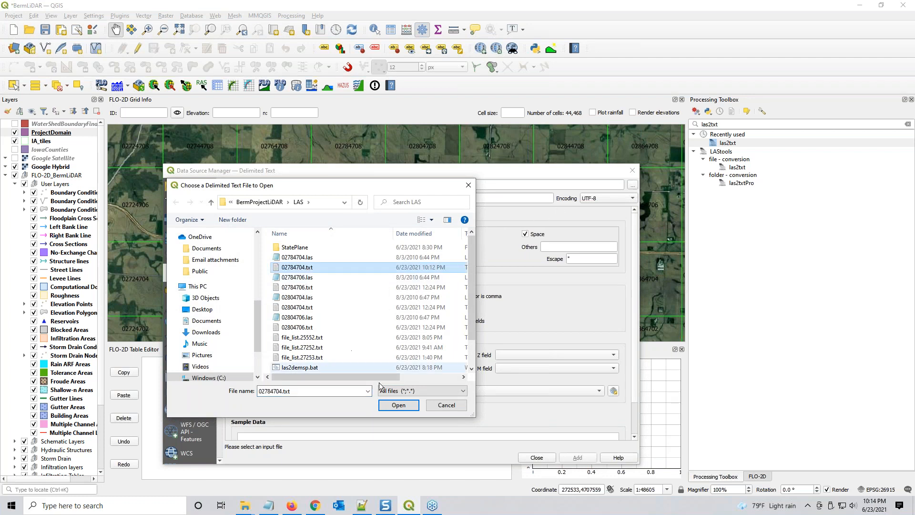
click(398, 405)
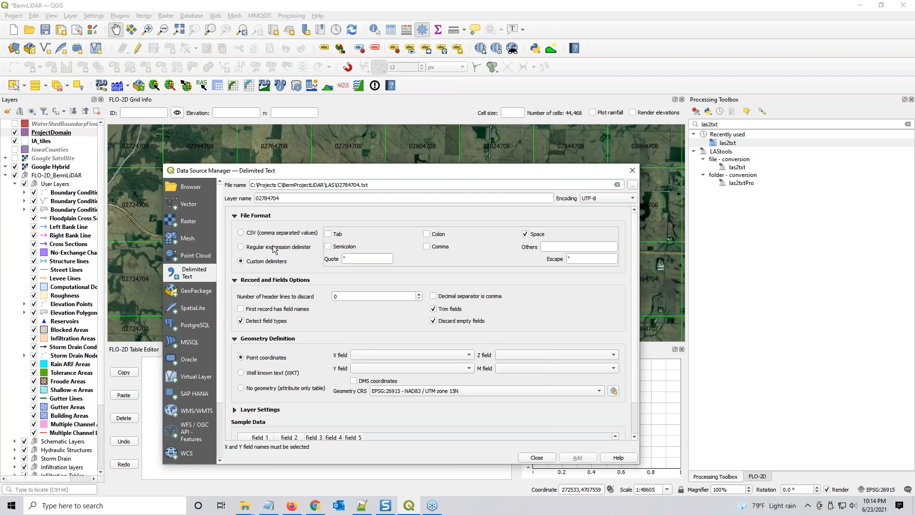
click(263, 262)
click(523, 235)
click(262, 300)
- Set the point coordinates to field_1 for X, field_2 for Y and field_3 for Z
click(456, 353)
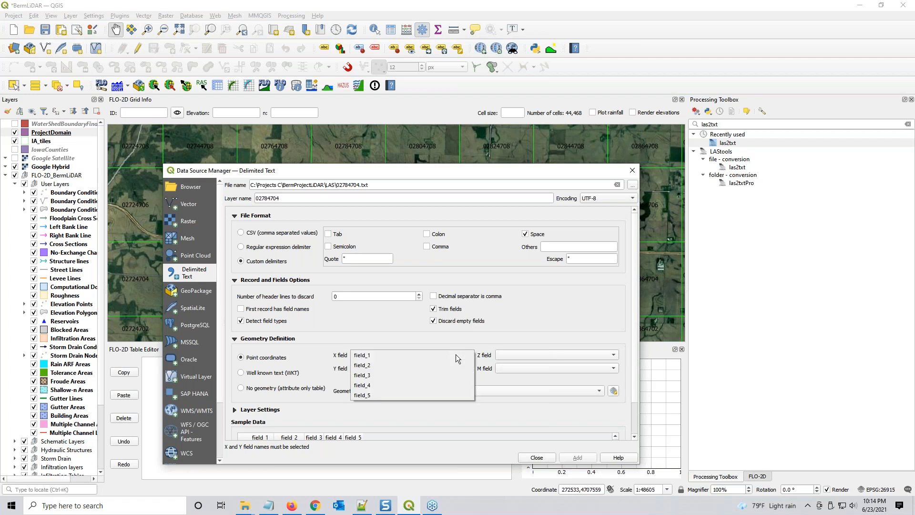
click(455, 357)
click(442, 367)
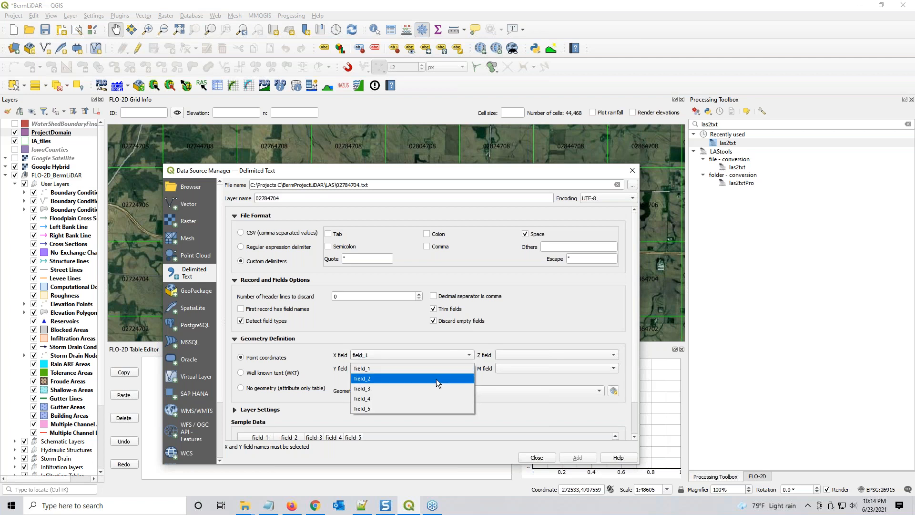
click(438, 379)
click(510, 357)
click(509, 375)
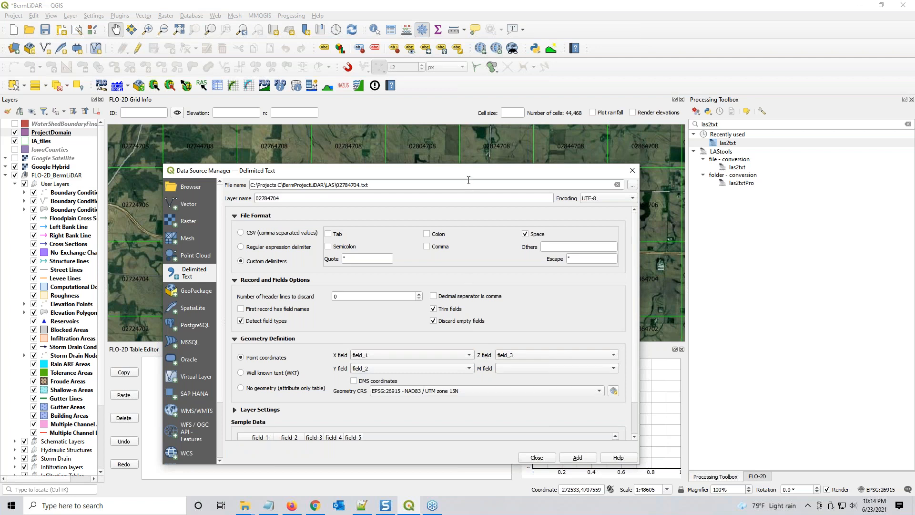
- Add the 02784704 point layer to the map and close the Data Source Manager
drag(471, 165, 470, 82)
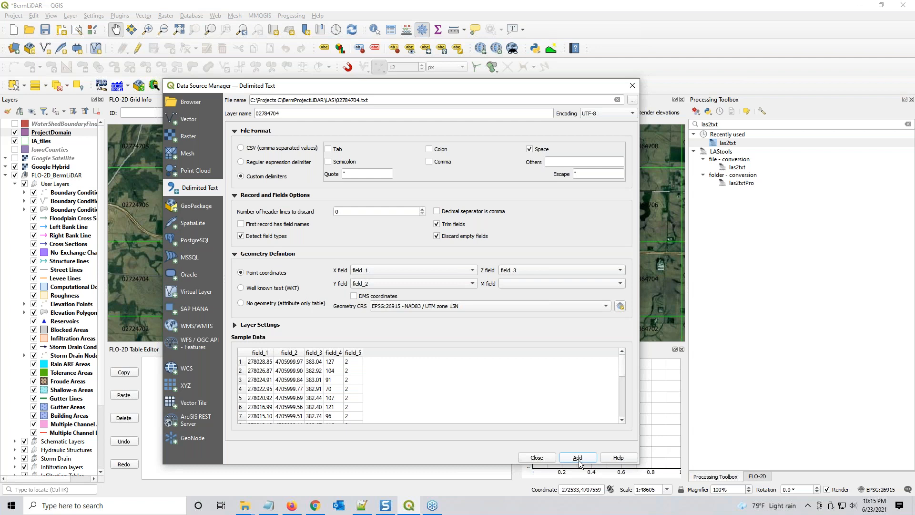
key(Return)
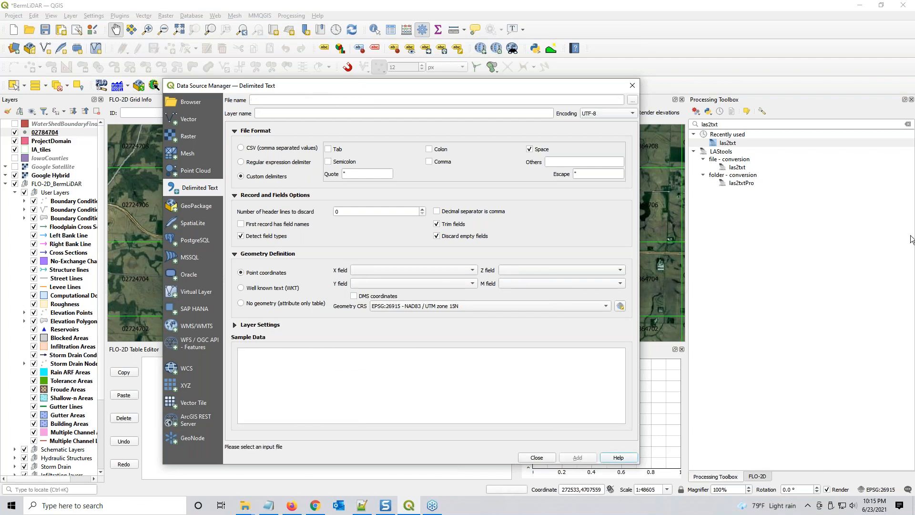
click(538, 458)
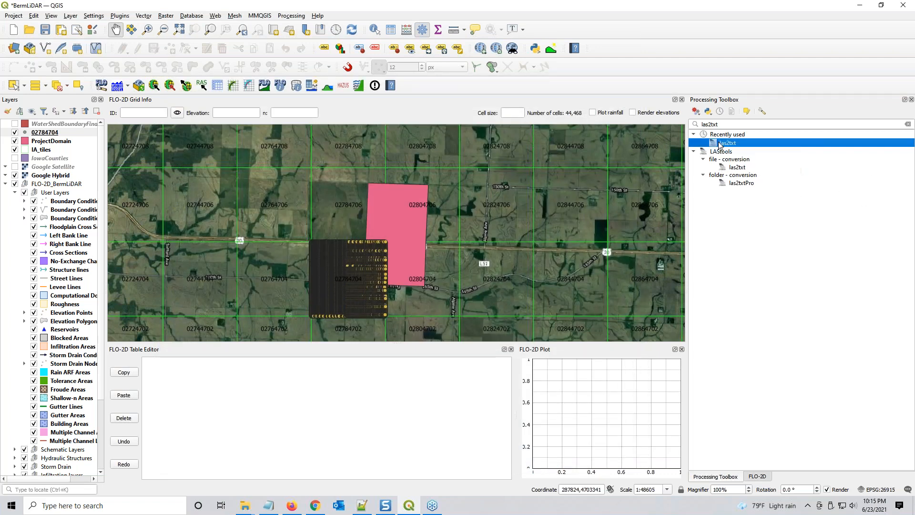
- Set up a new las2txt conversion with the 64 bit executable enabled and 02784704.las as the input file
double_click(720, 143)
drag(571, 100, 425, 104)
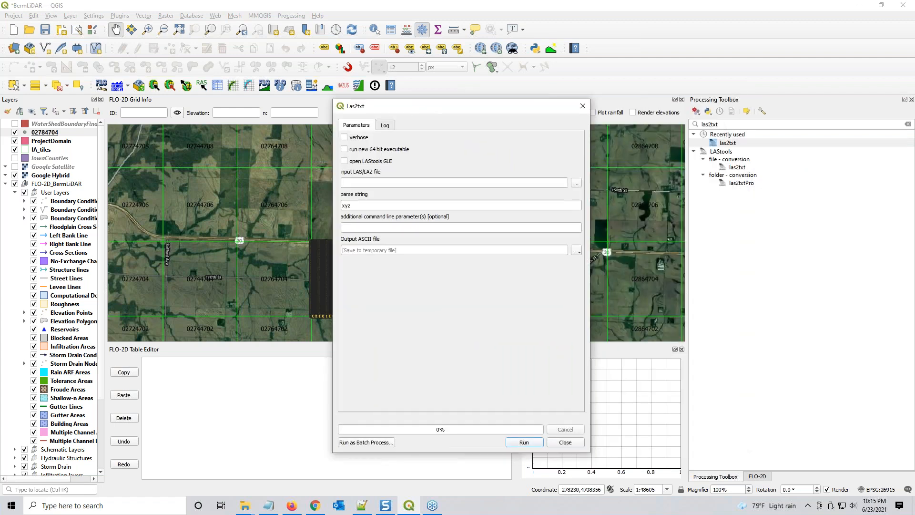
click(353, 151)
click(576, 184)
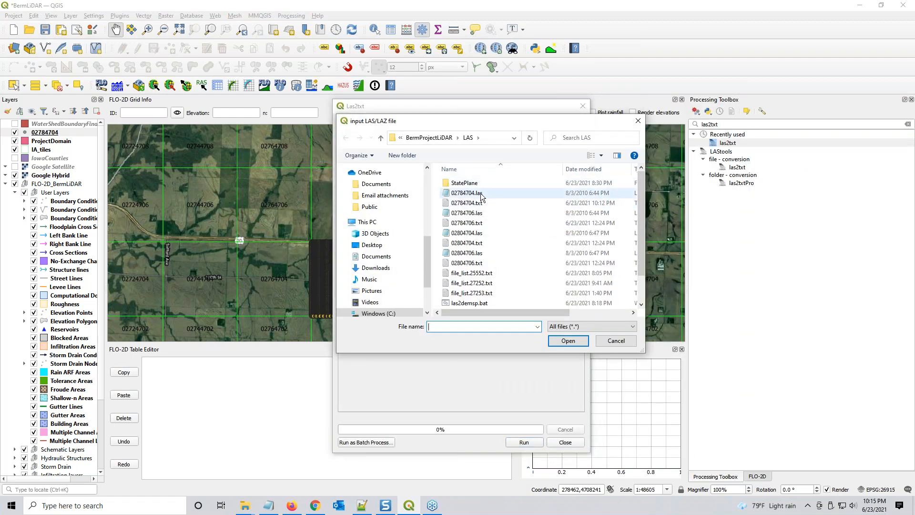
click(481, 194)
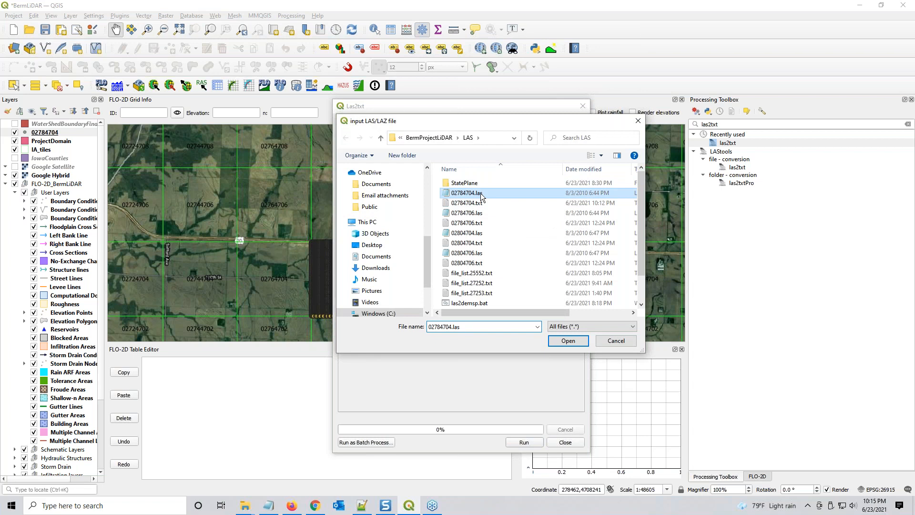
click(568, 342)
- Set the las2txt parse string to xyzic and add the command line parameter -keep_class 2
click(380, 206)
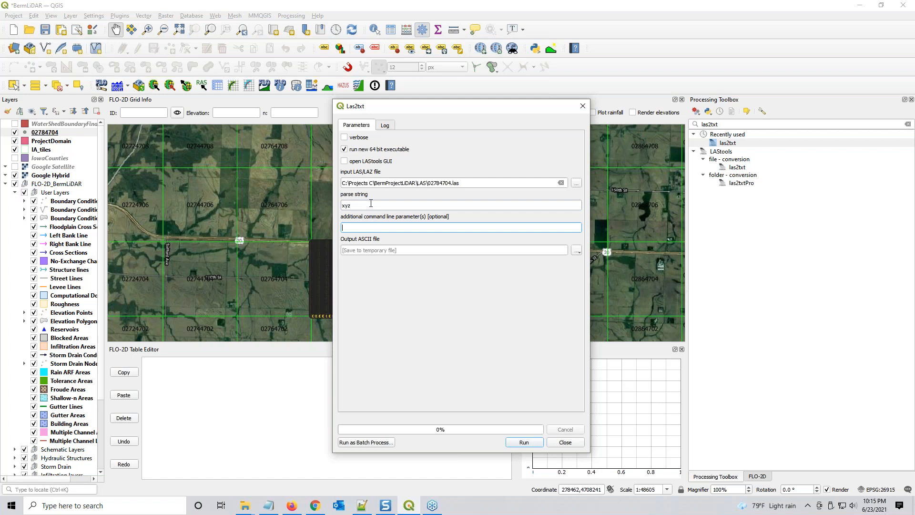
text(ic)
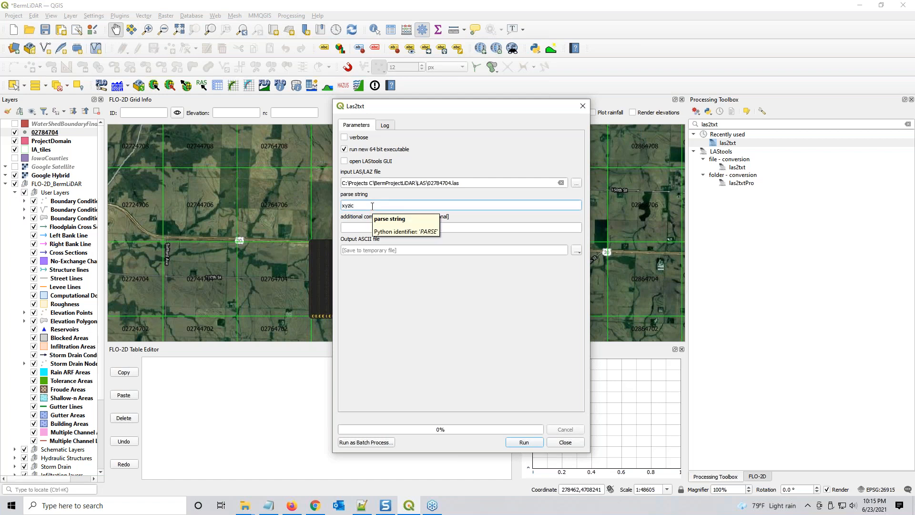
click(354, 227)
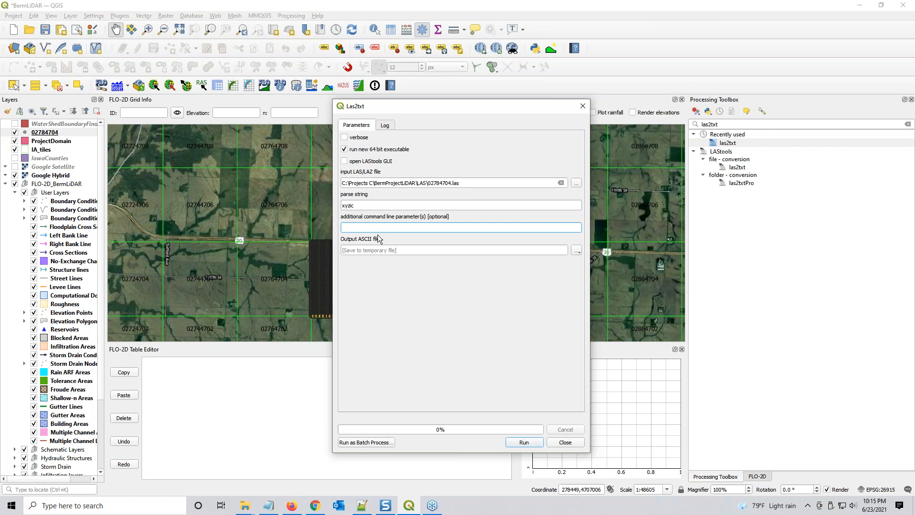
text(-keep_class 2)
- Set the output file to 02784704 Ground.txt in the LAS folder, run the conversion and close the tool
click(407, 250)
click(581, 251)
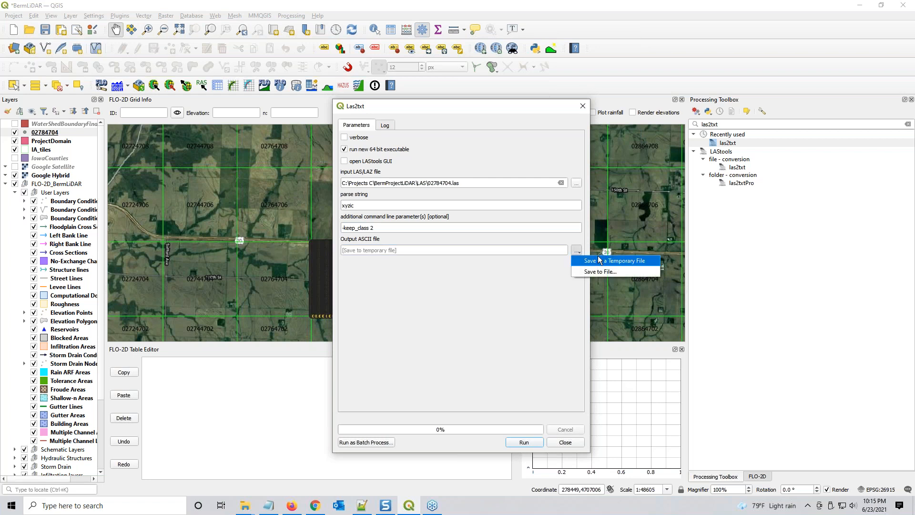
click(600, 273)
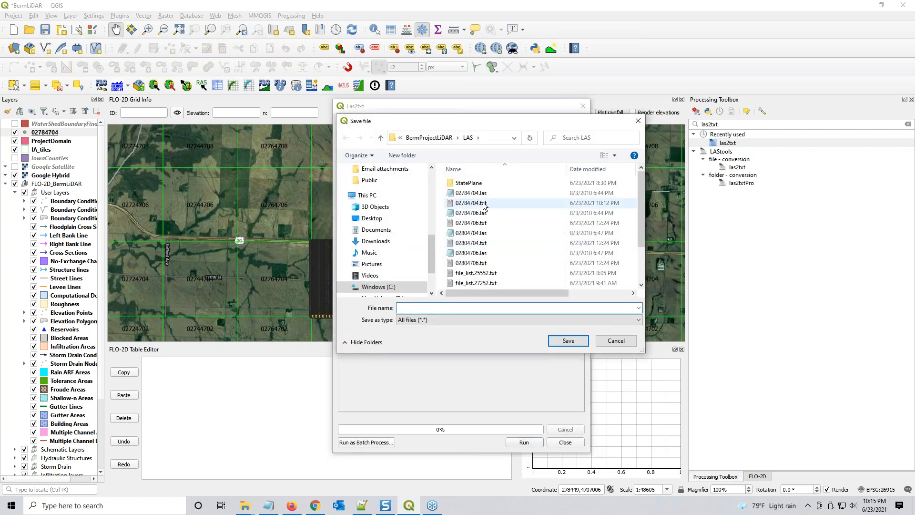
click(485, 202)
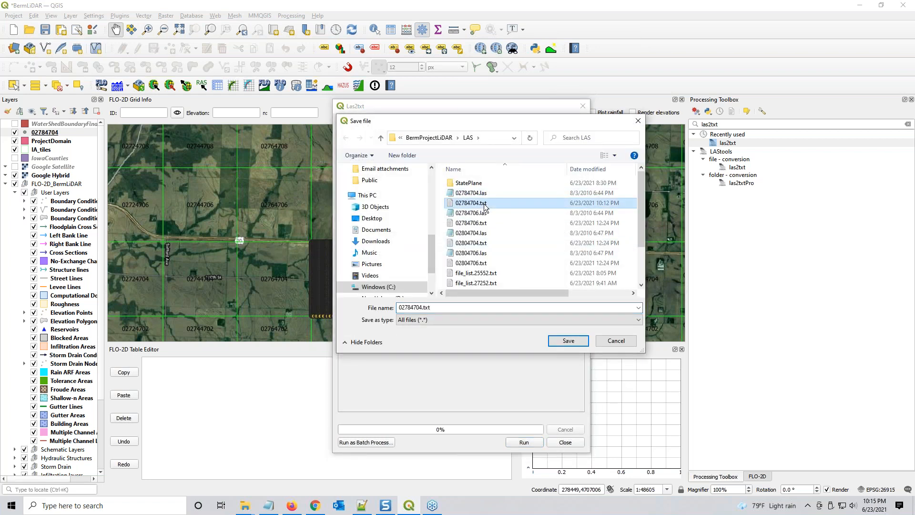
click(438, 306)
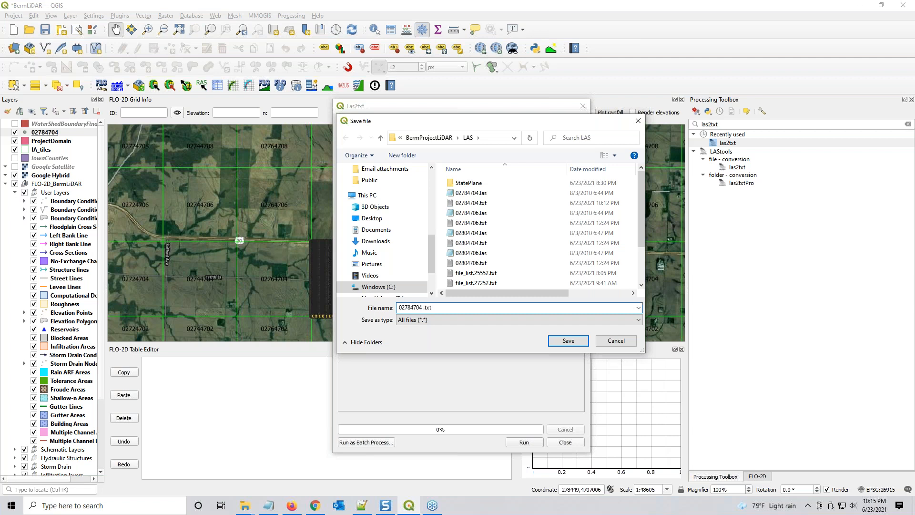
text(Ground)
click(568, 340)
click(524, 444)
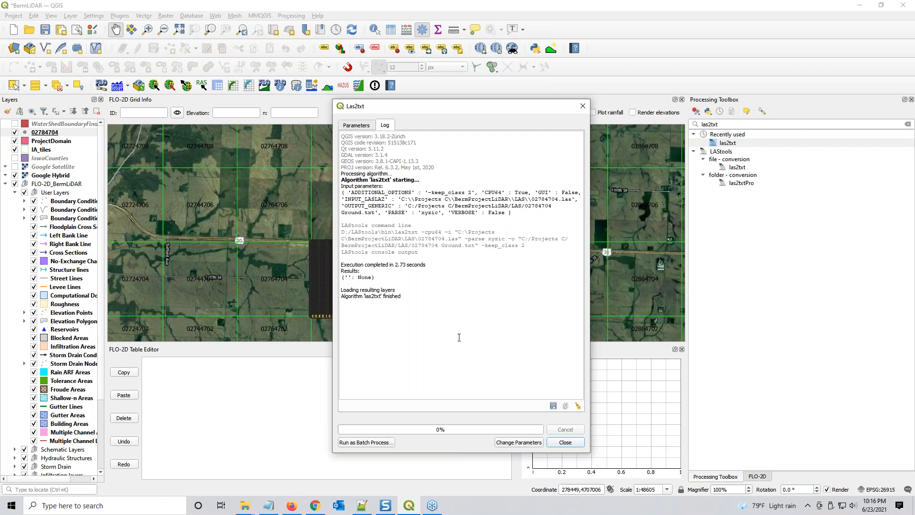
click(566, 443)
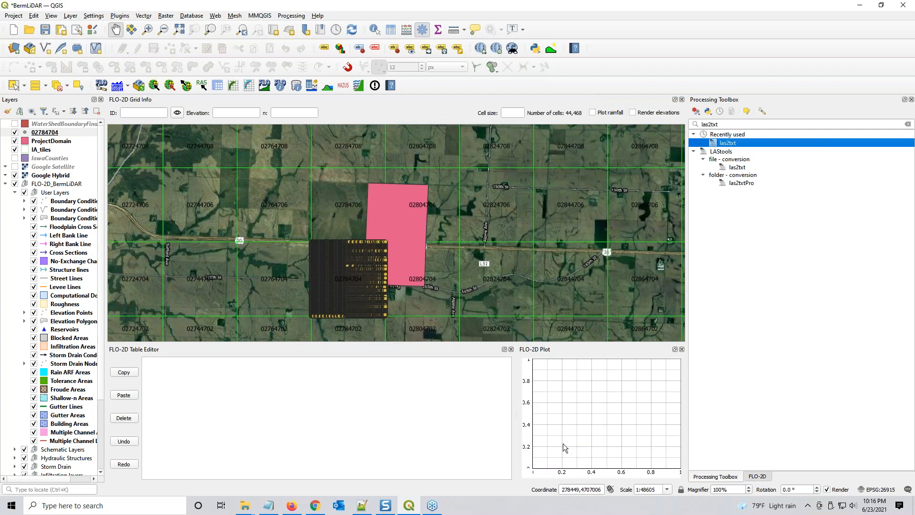
- Load 02784704 Ground.txt as a delimited text source, with ProjectDomain as the active layer
click(56, 133)
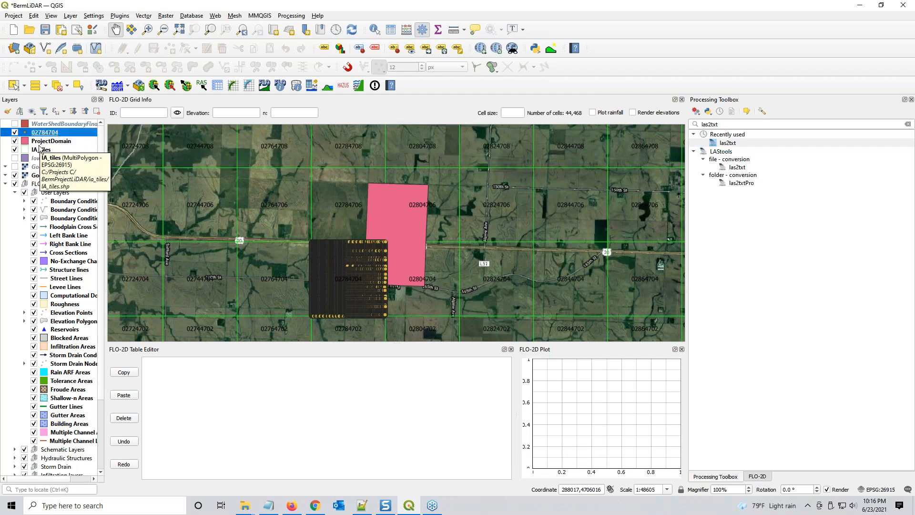
click(42, 141)
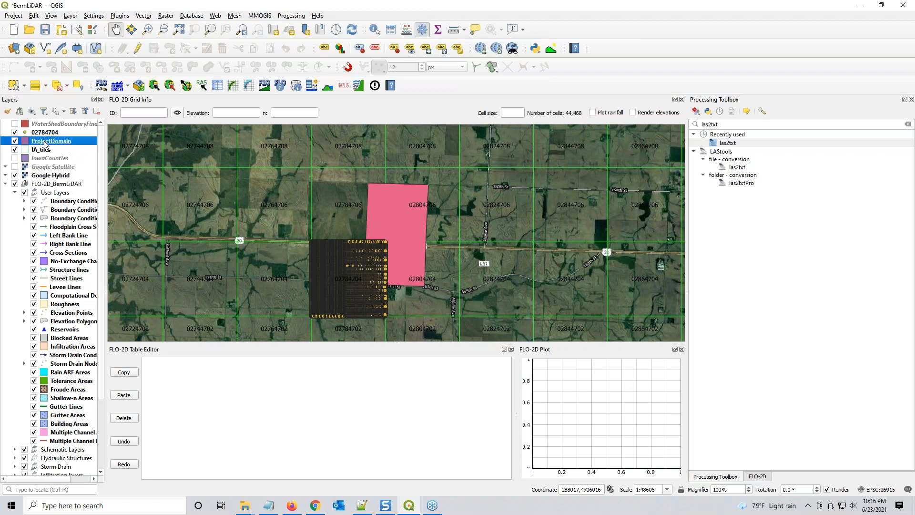
click(16, 50)
click(632, 100)
click(307, 173)
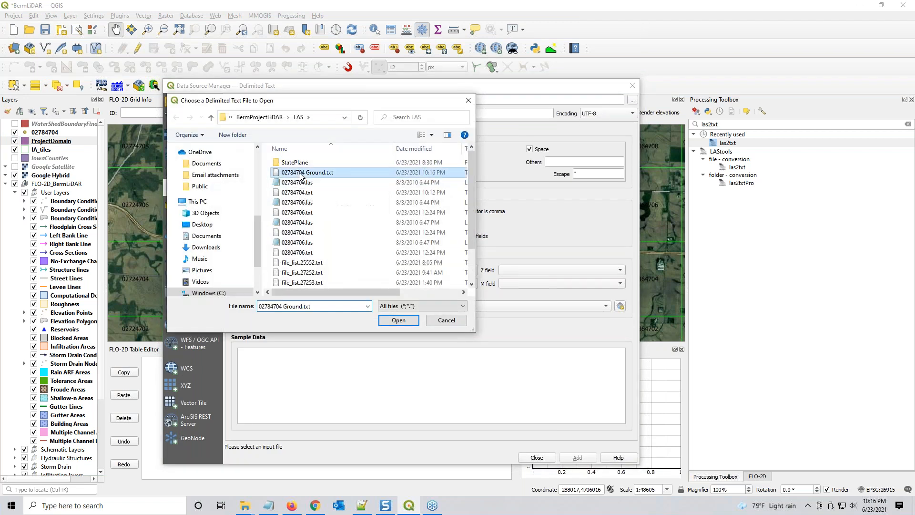
click(399, 321)
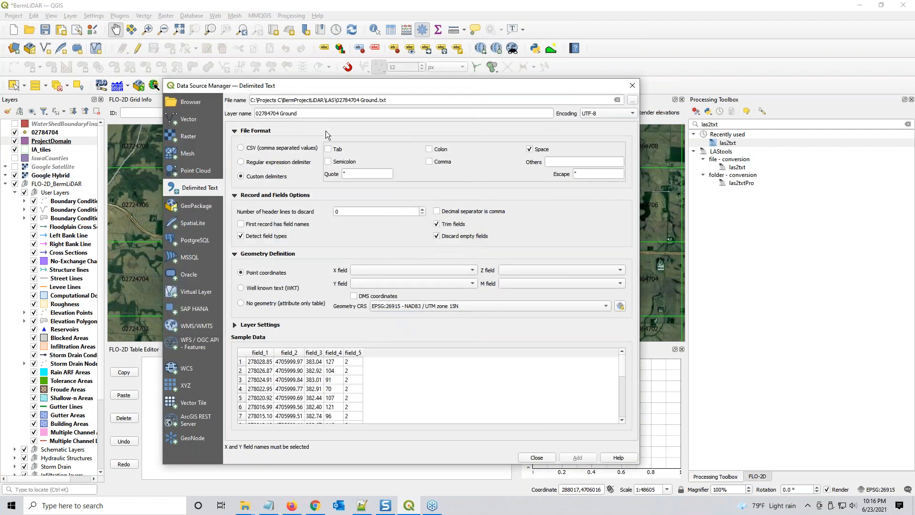
- Assign field_1 to X, field_2 to Y and field_3 to Z, and add the 02784704 Ground points to the map
click(399, 271)
click(399, 271)
click(397, 283)
click(397, 292)
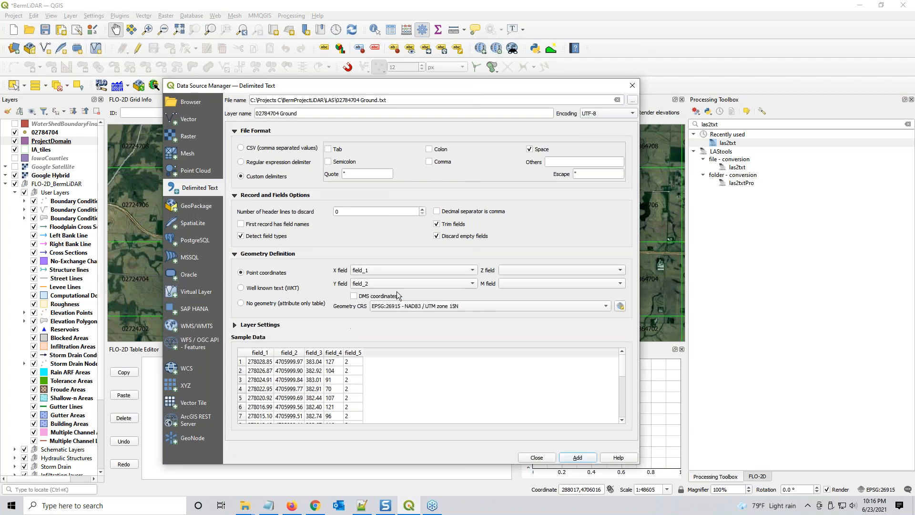
click(527, 271)
click(522, 290)
click(577, 457)
click(571, 456)
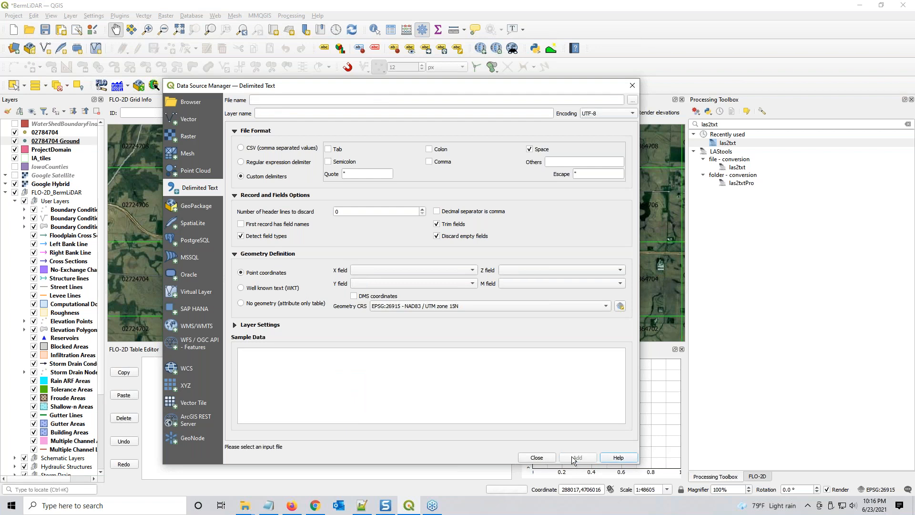
click(538, 458)
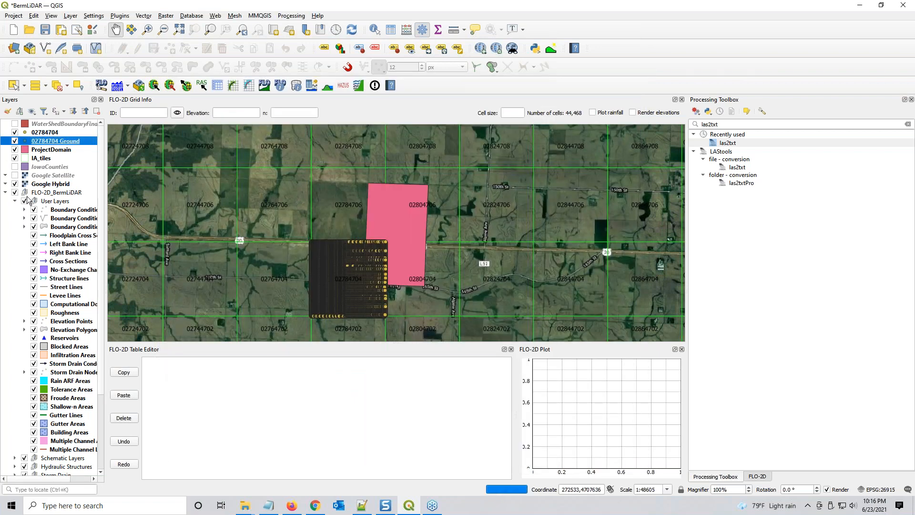
- Set the 02784704 layer's simple marker to No Pen stroke style and a size of 0.5 millimeters
click(44, 134)
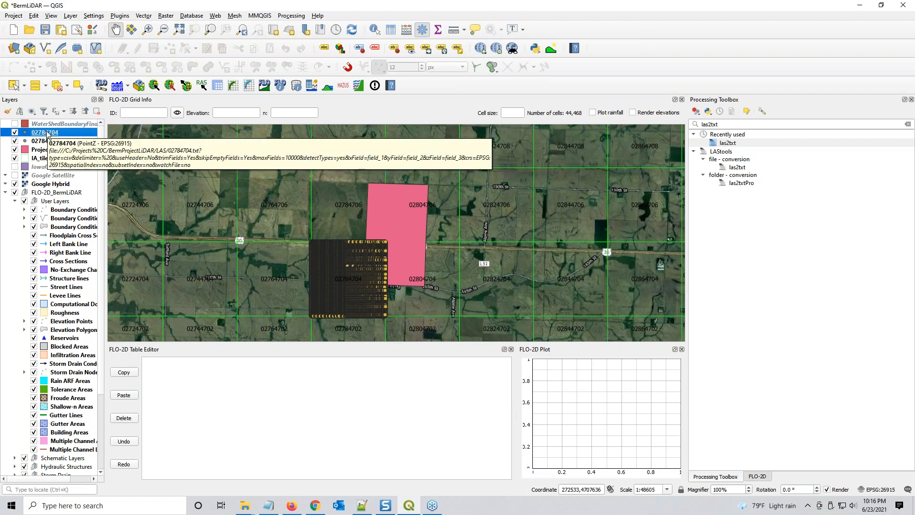
double_click(46, 134)
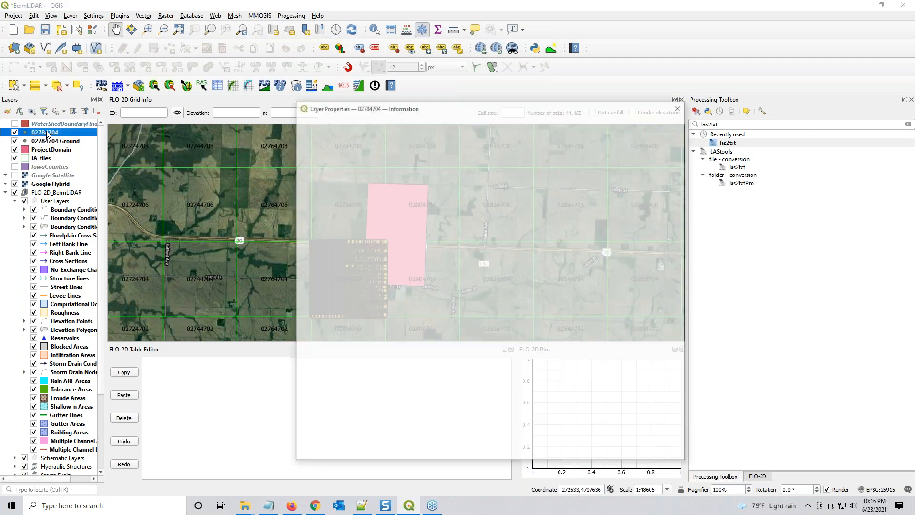
click(322, 172)
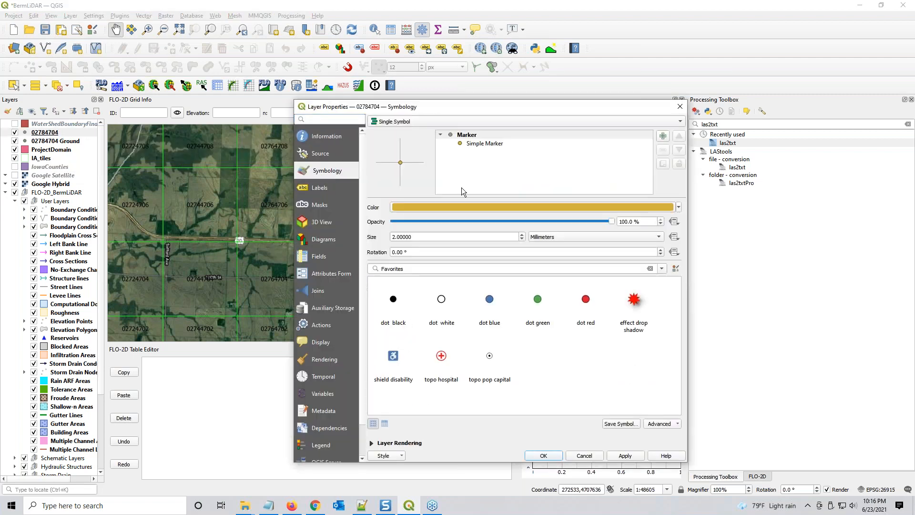
click(487, 145)
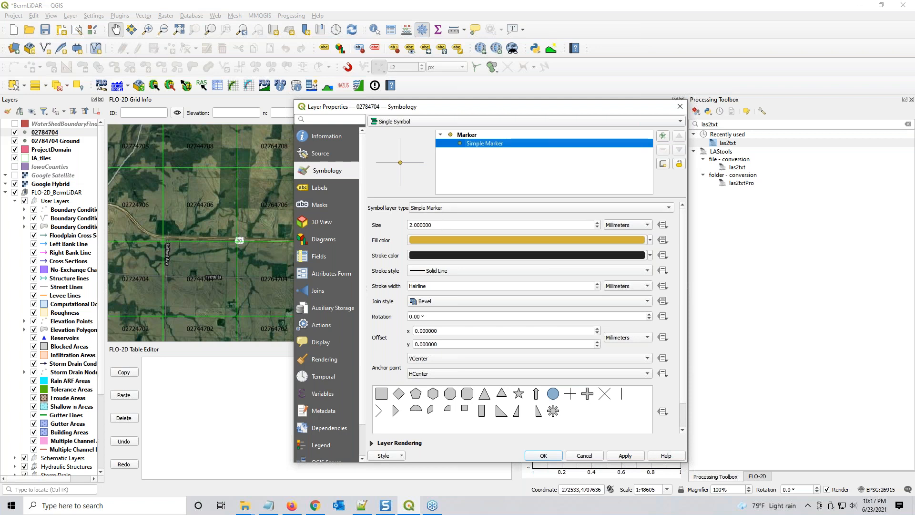
click(436, 271)
click(437, 279)
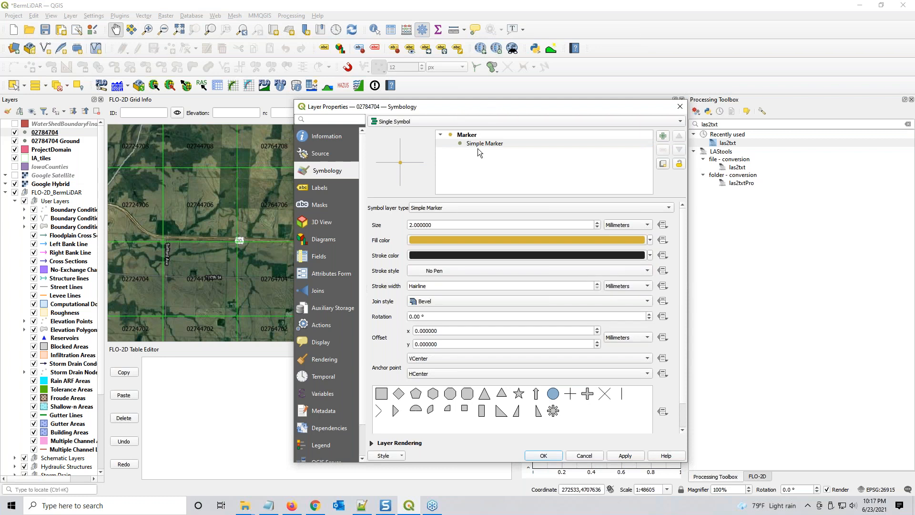
drag(448, 225, 351, 231)
text(0.)
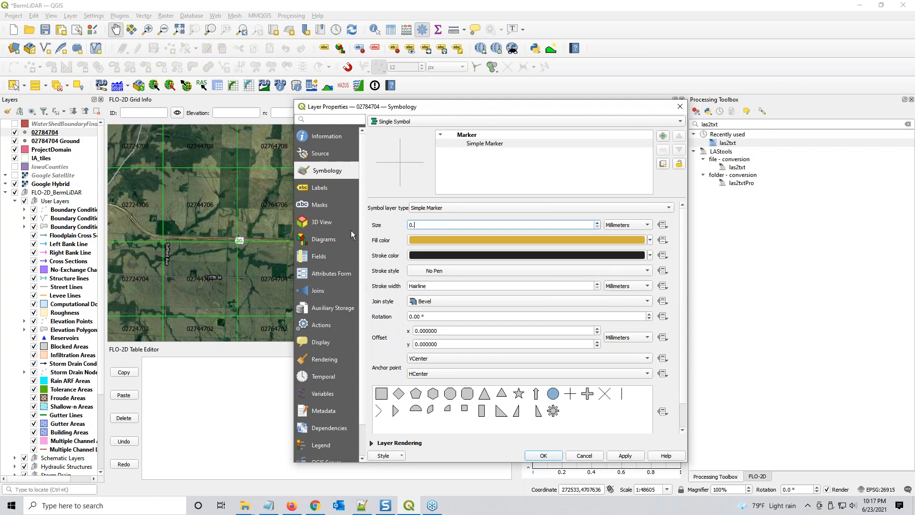
text(5)
- Switch the 02784704 layer's symbology to Graduated, using field_3 as the value
click(406, 122)
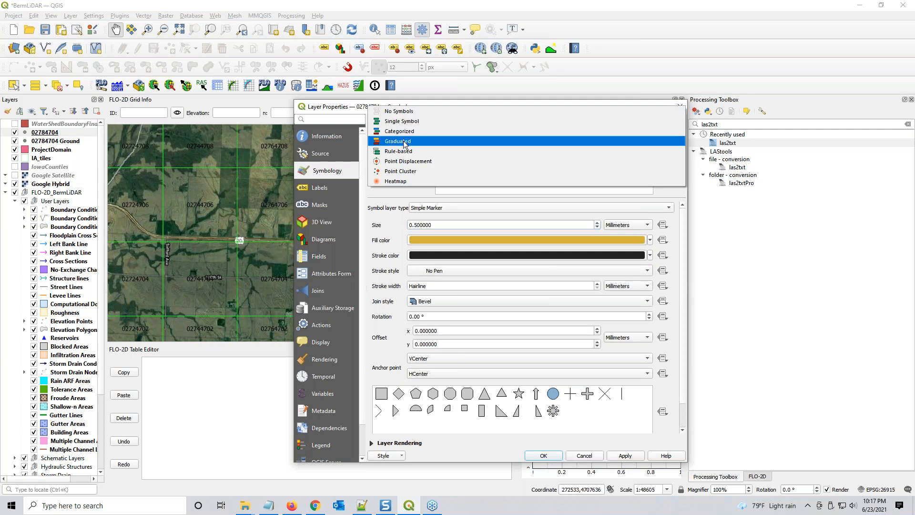
click(404, 142)
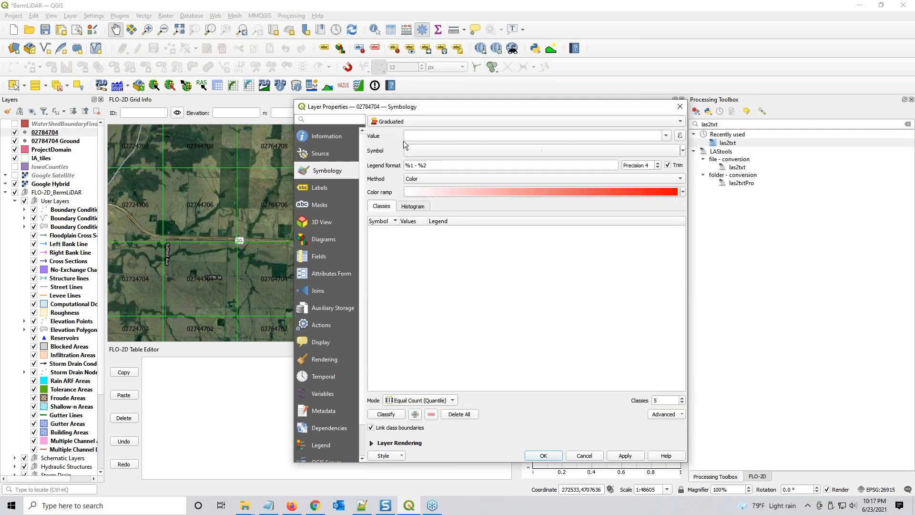
click(666, 135)
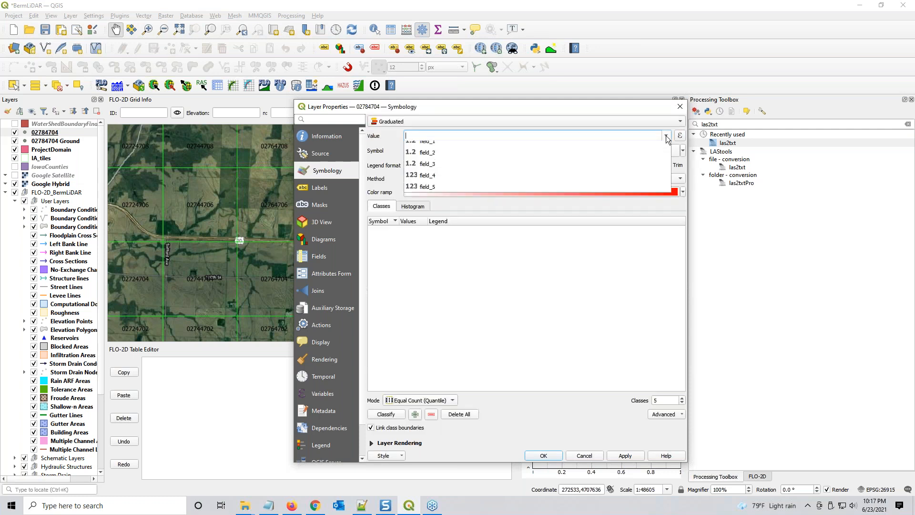
click(439, 171)
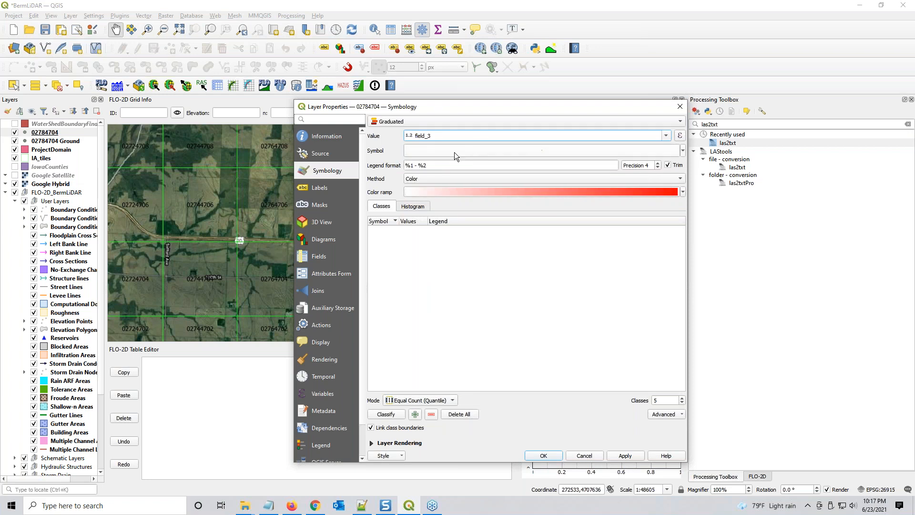
- Choose the Spectral color ramp, classify the elevations into five equal-count classes and apply the style
click(682, 191)
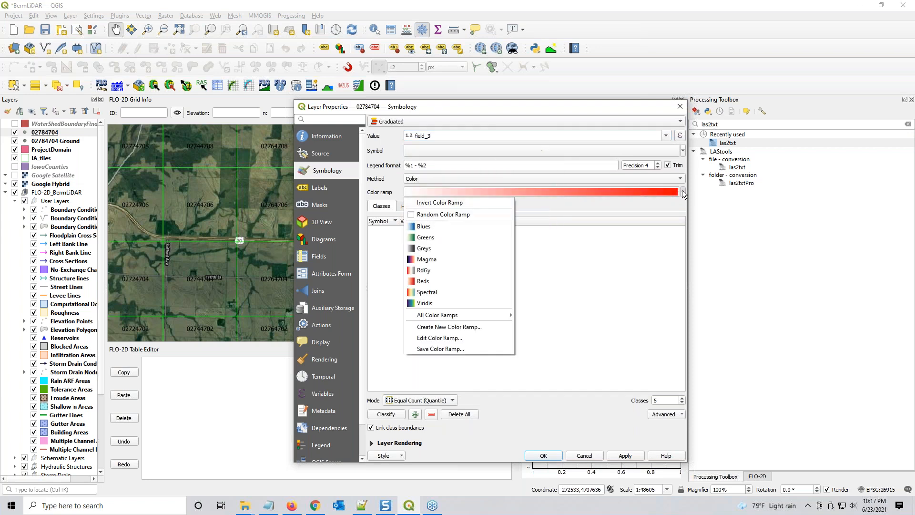
click(434, 292)
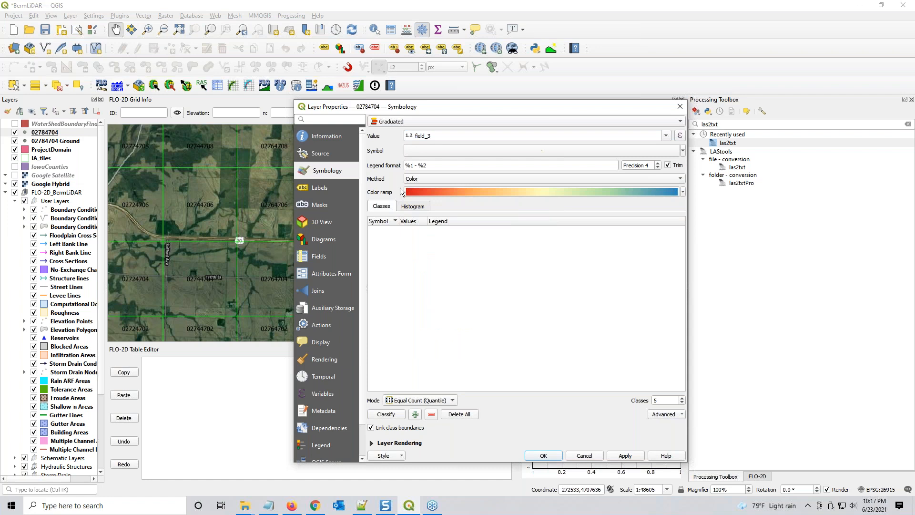
click(392, 416)
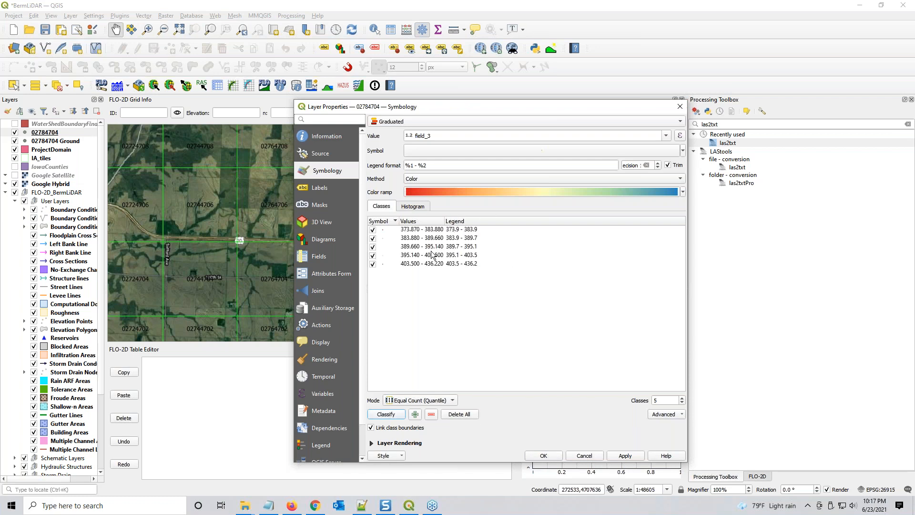
click(637, 456)
click(544, 455)
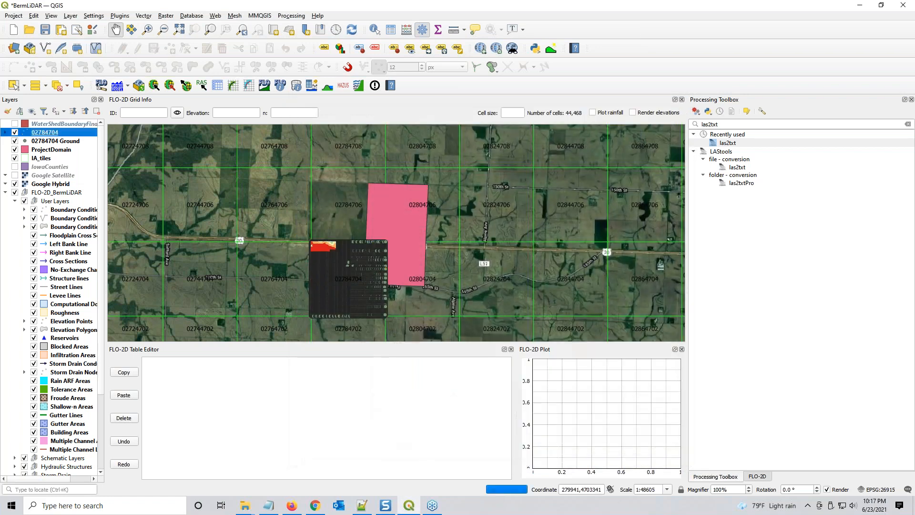
- Copy all style categories from the 02784704 layer and paste them onto the 02784704 Ground layer
right_click(51, 134)
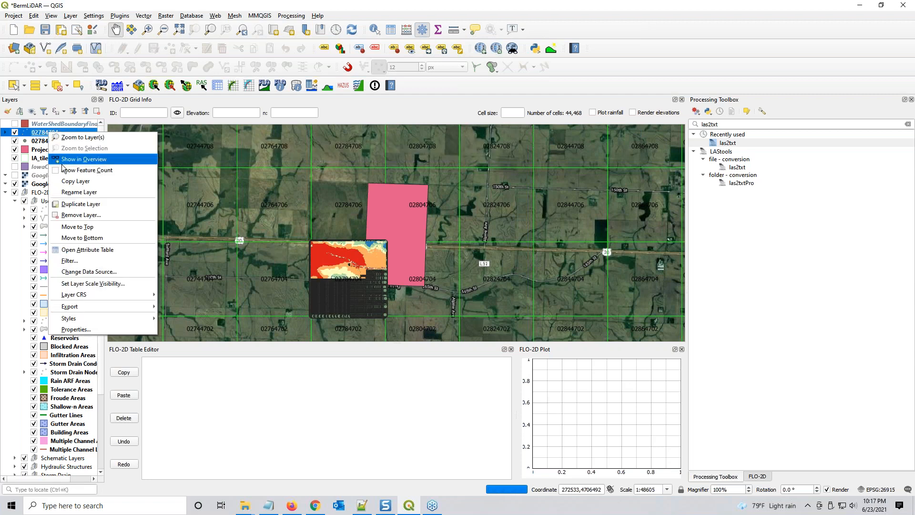
mouse_move(99, 322)
mouse_move(191, 320)
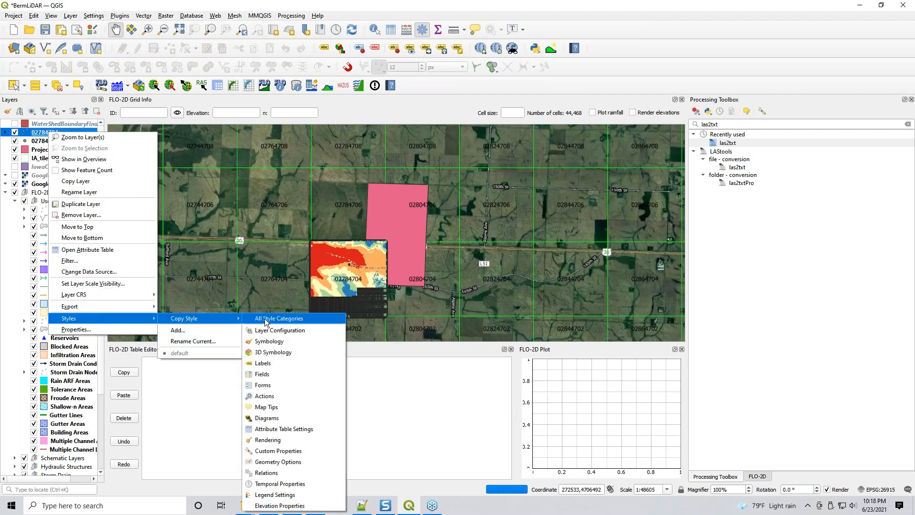
click(268, 320)
right_click(47, 141)
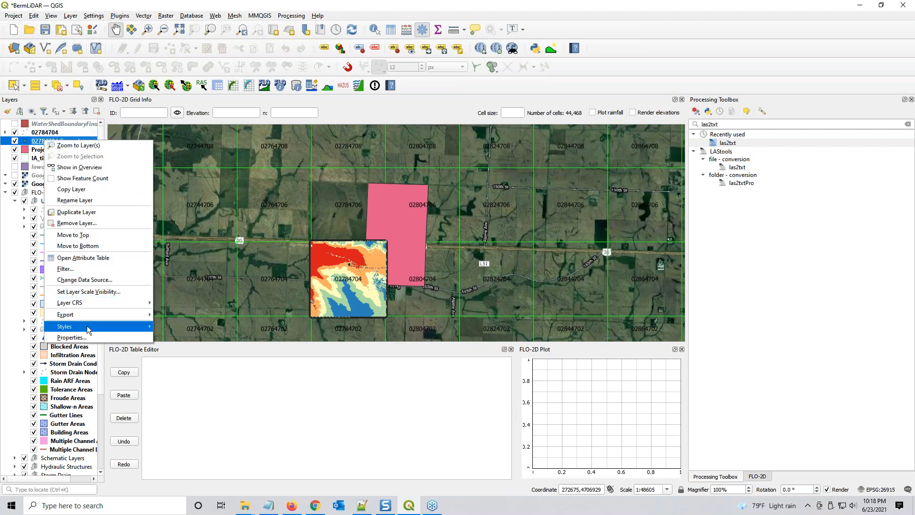
mouse_move(87, 327)
mouse_move(194, 306)
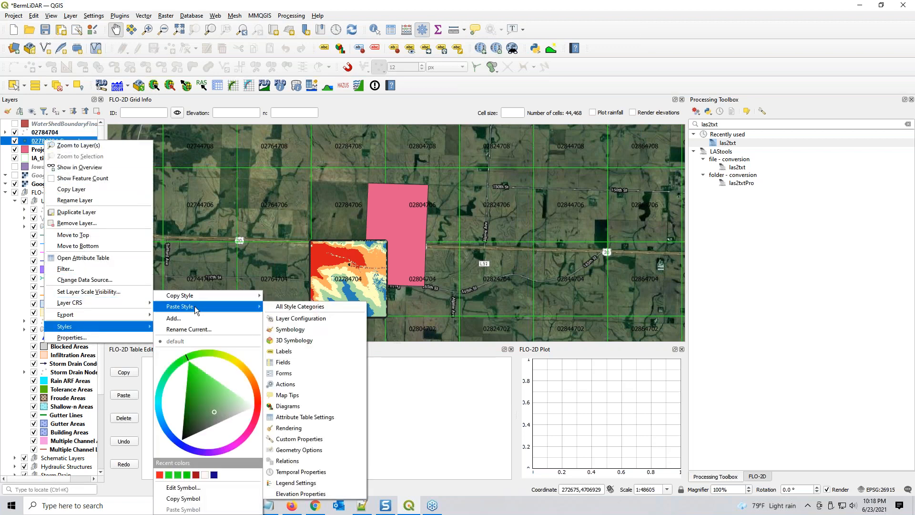
click(307, 305)
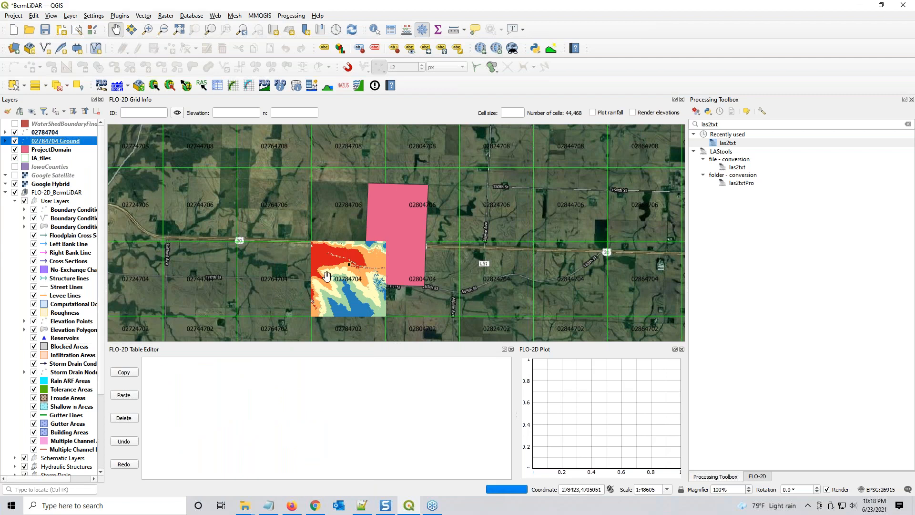
- Identify the attributes of a 02784704 layer point in the tree row west of the rectangular grass plot
scroll(342, 260, up, 1)
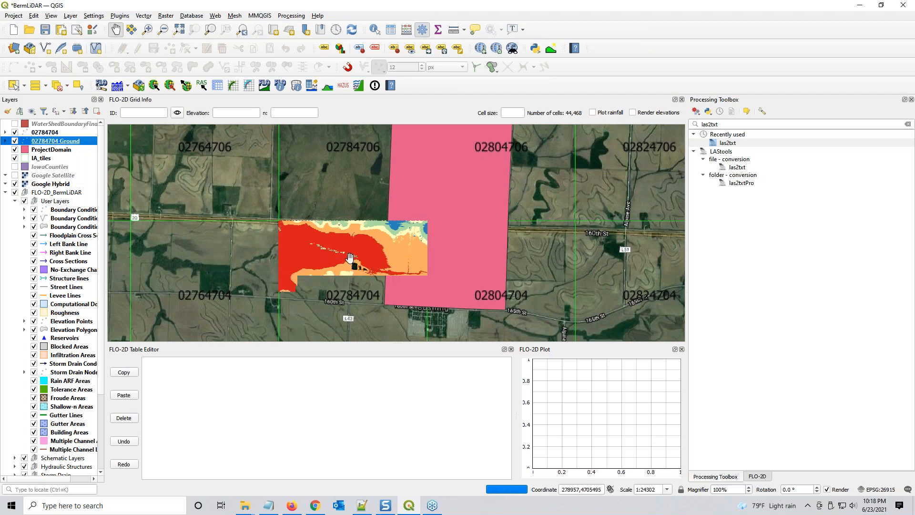
scroll(325, 258, up, 1)
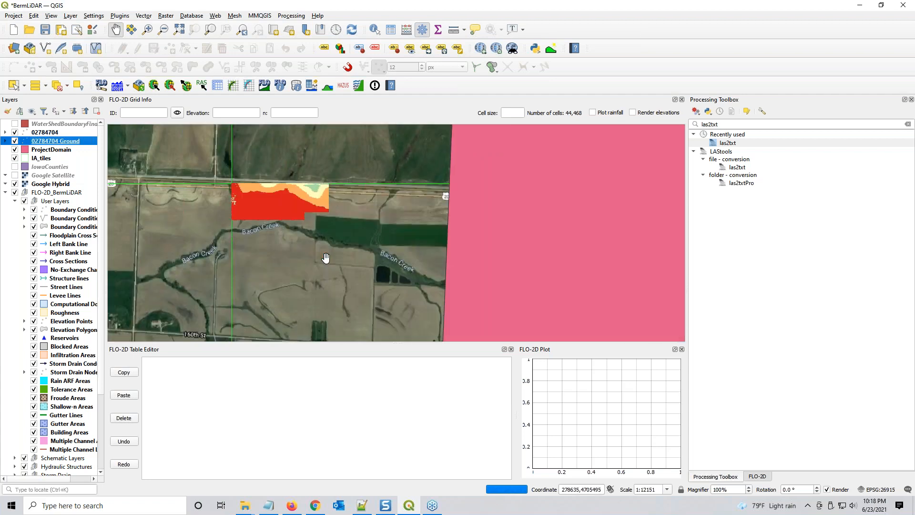
click(37, 133)
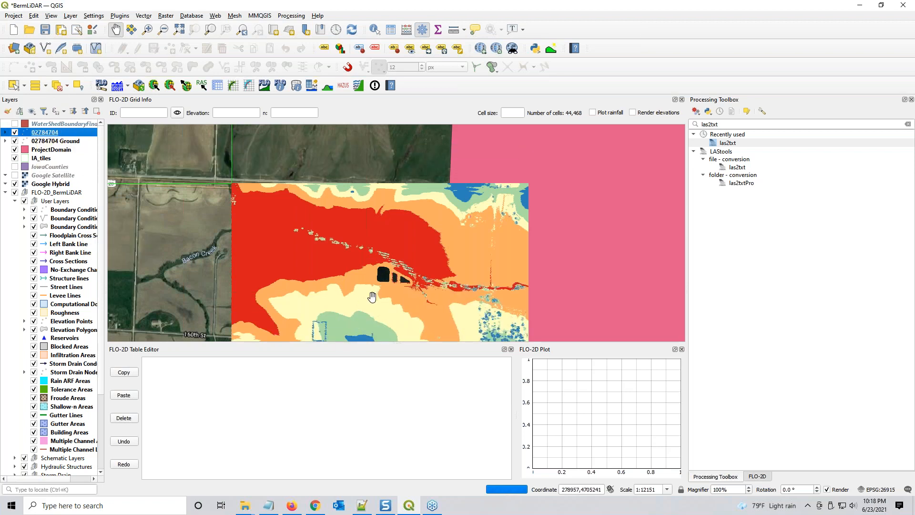
drag(372, 298, 391, 246)
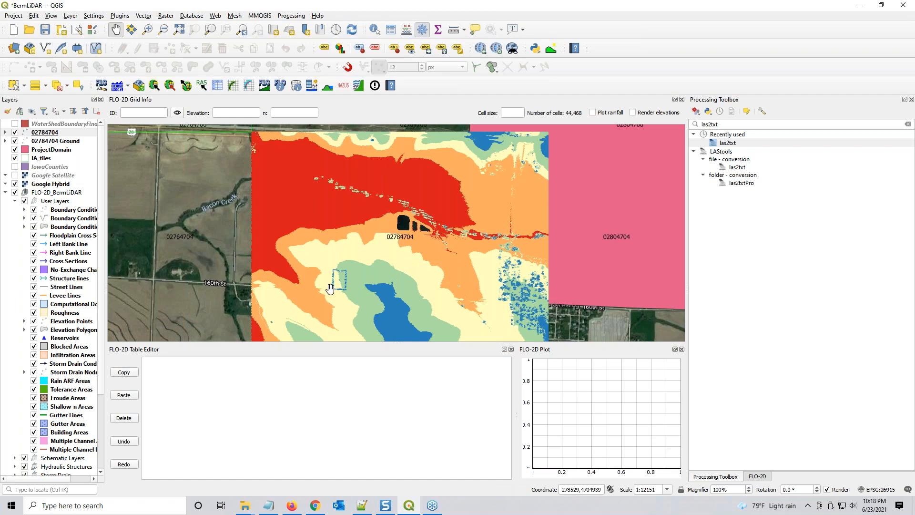
scroll(336, 281, up, 2)
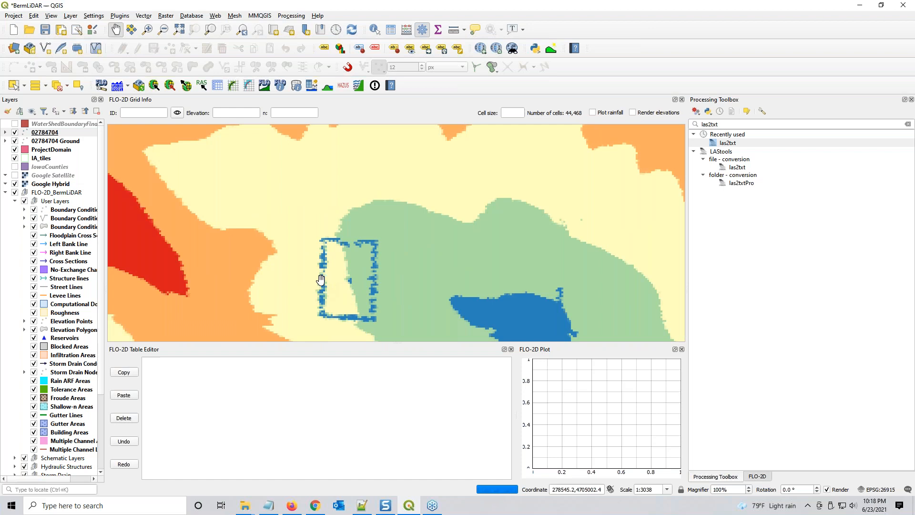
scroll(321, 267, up, 3)
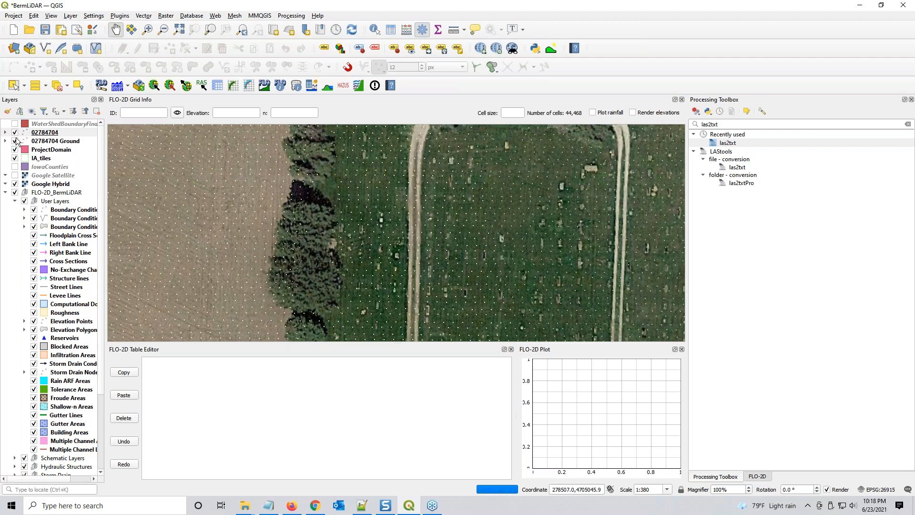
click(374, 29)
click(317, 245)
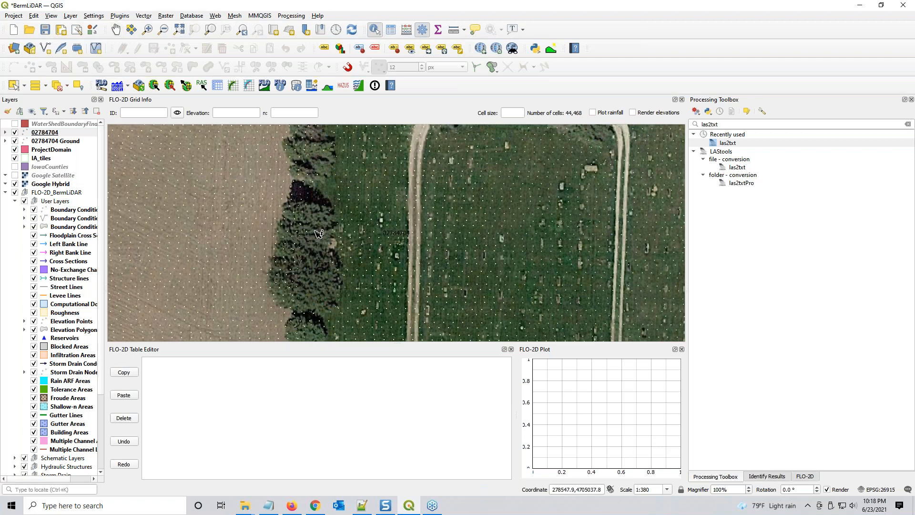
click(47, 132)
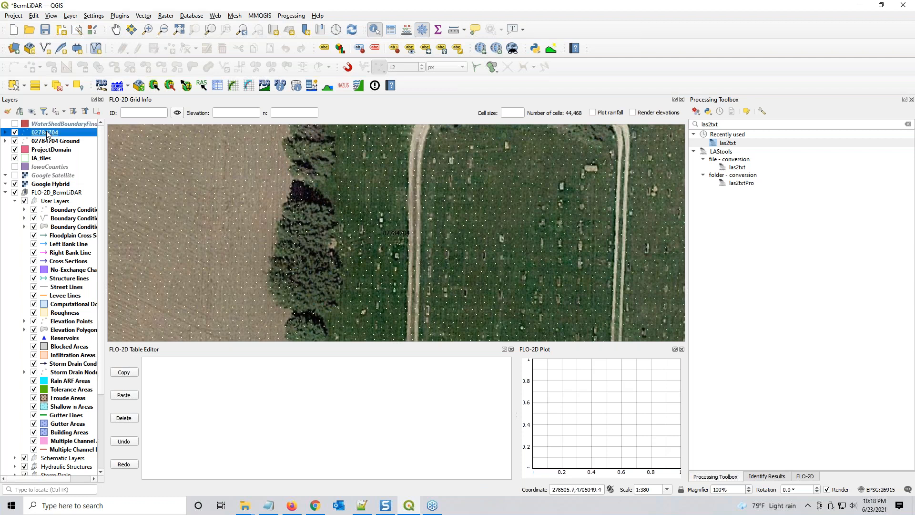
click(314, 230)
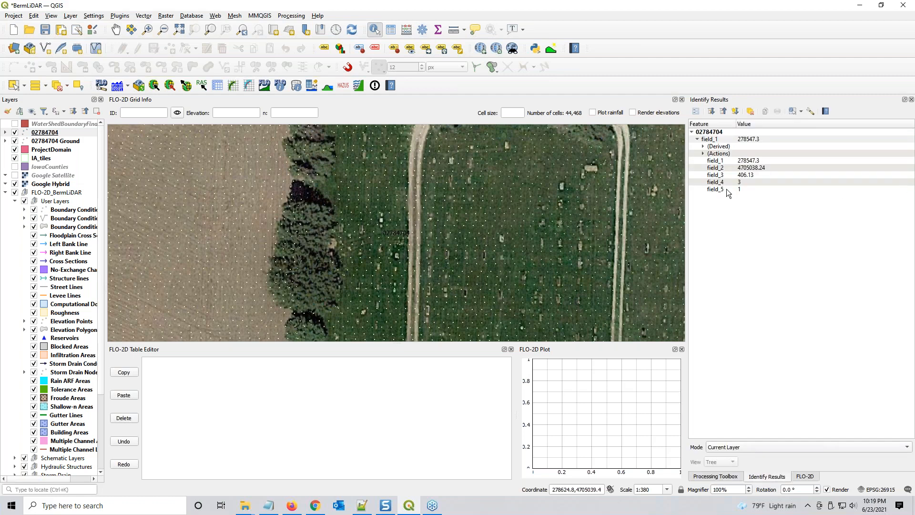
- Identify the 02784704 layer points at a gap in the built-up area near the tile's eastern edge
key(ctrl)
key(ctrl)
key(ctrl)
scroll(528, 245, down, 1)
scroll(528, 244, down, 1)
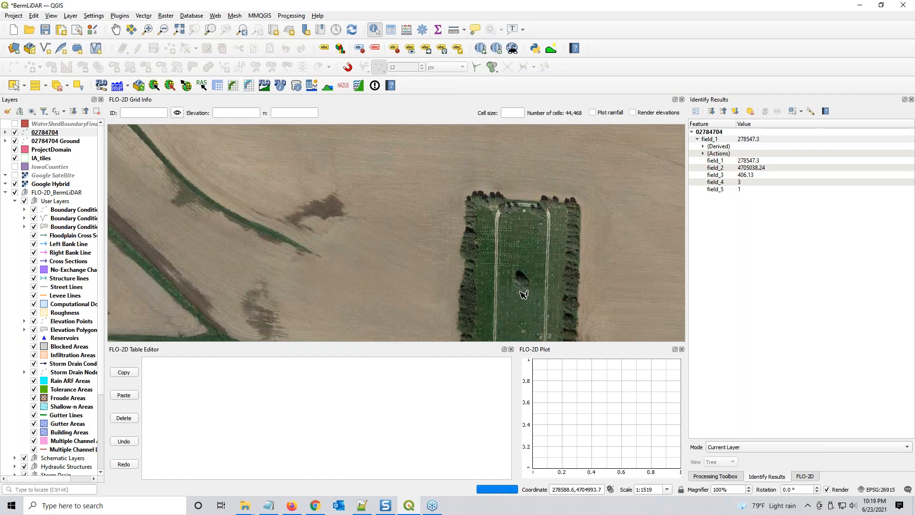
scroll(523, 293, down, 5)
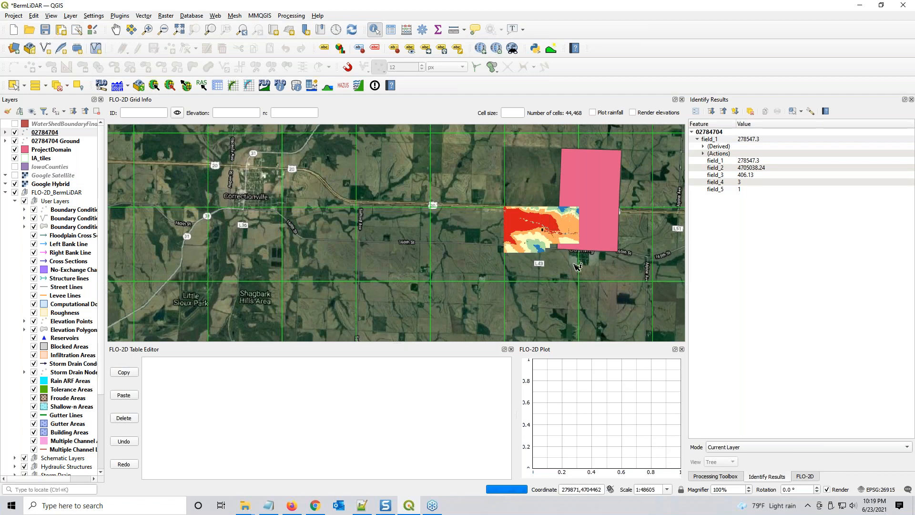
scroll(574, 243, up, 4)
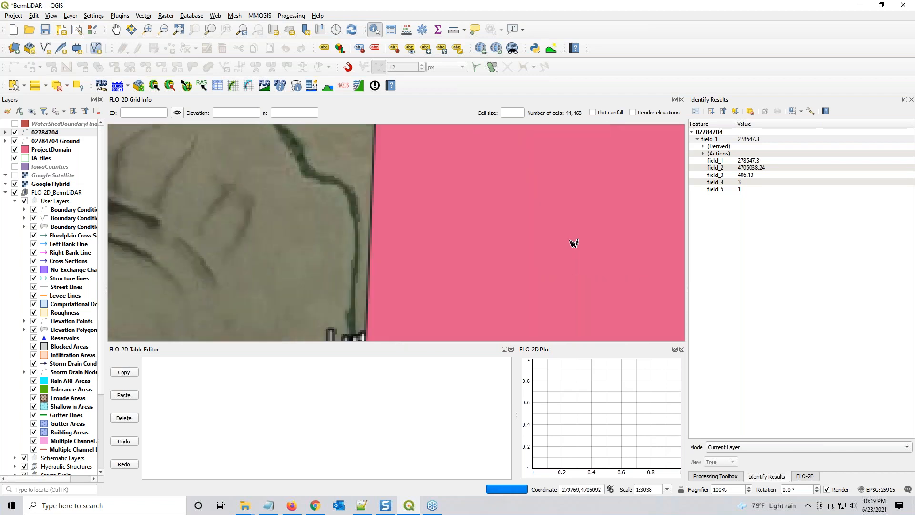
scroll(365, 252, down, 2)
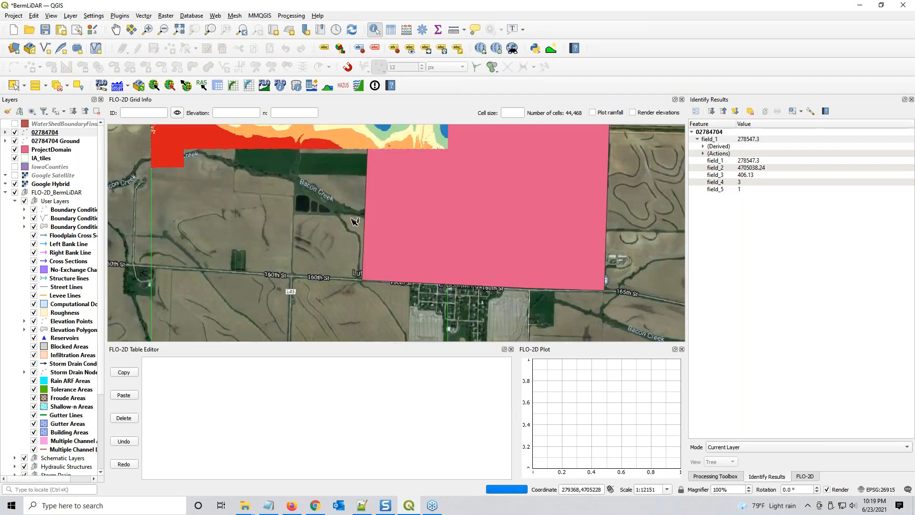
scroll(403, 143, up, 1)
scroll(410, 189, down, 1)
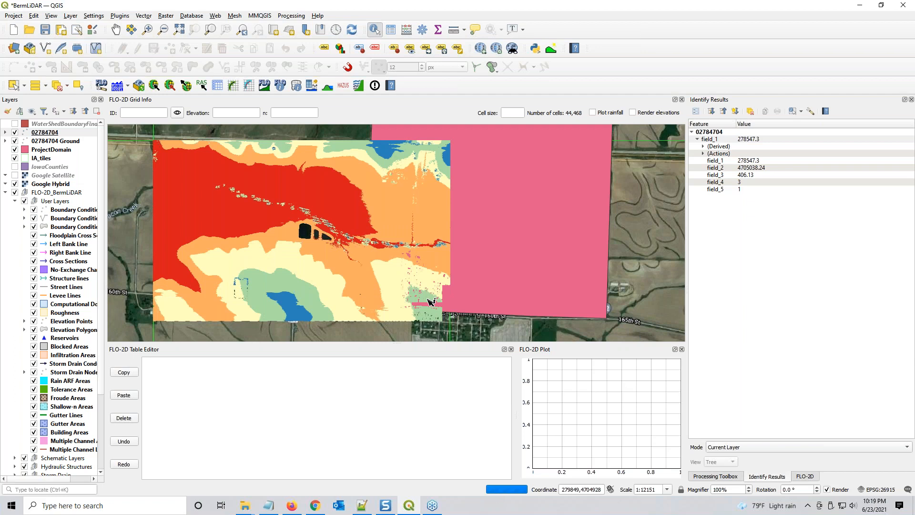
scroll(429, 301, up, 2)
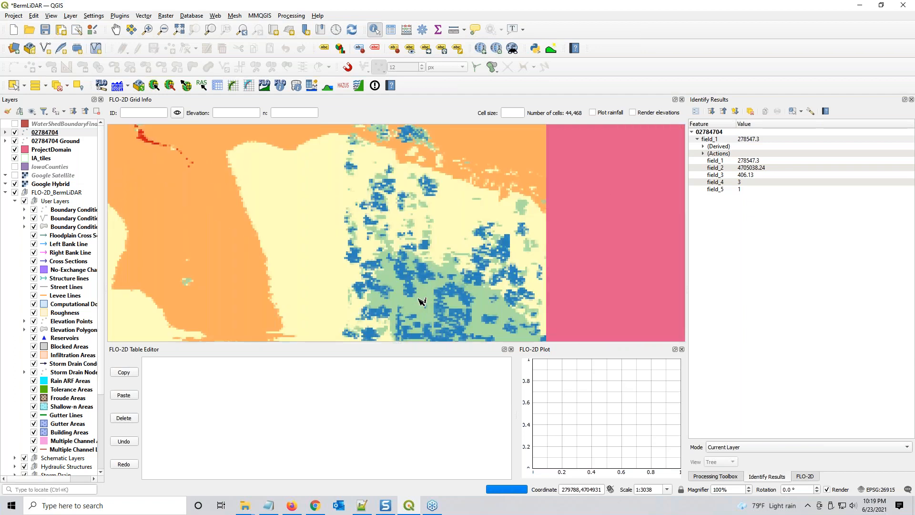
scroll(419, 261, up, 1)
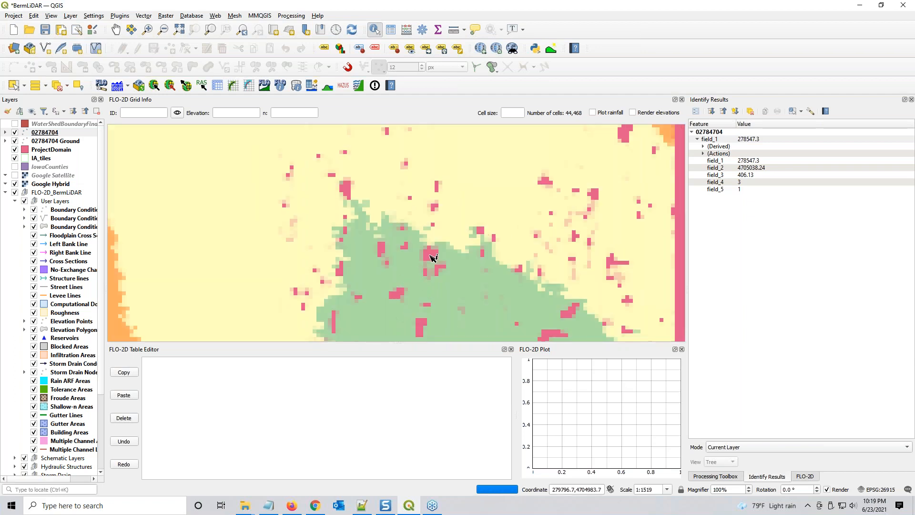
scroll(433, 258, up, 1)
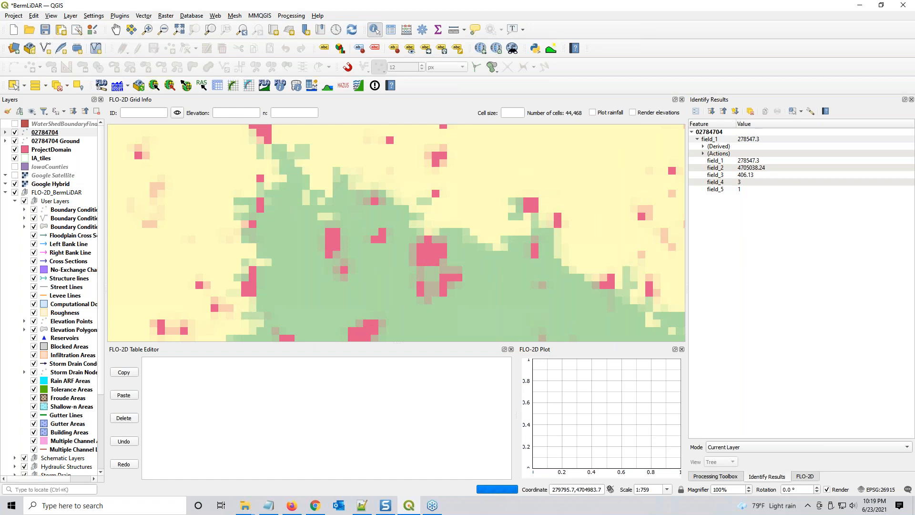
click(430, 255)
- Identify individual 02784704 points at closer range to examine their elevation and classification fields
scroll(431, 255, up, 2)
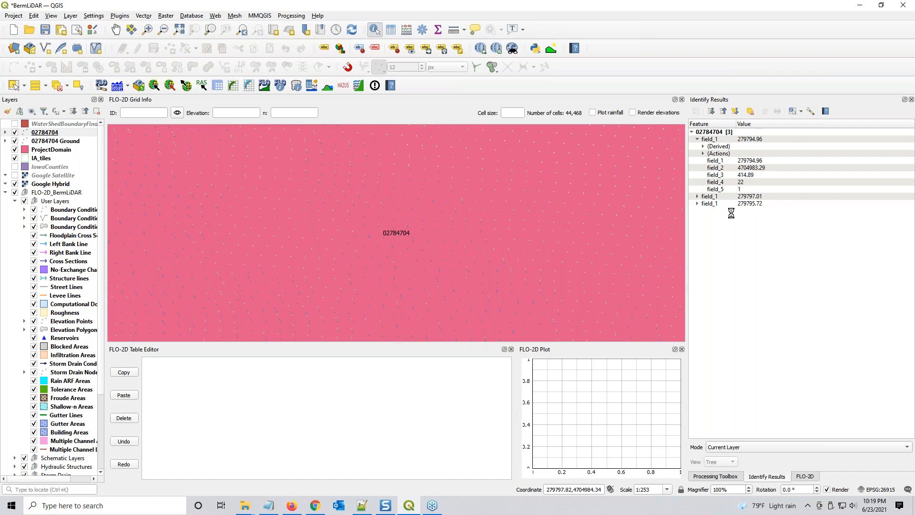
click(413, 243)
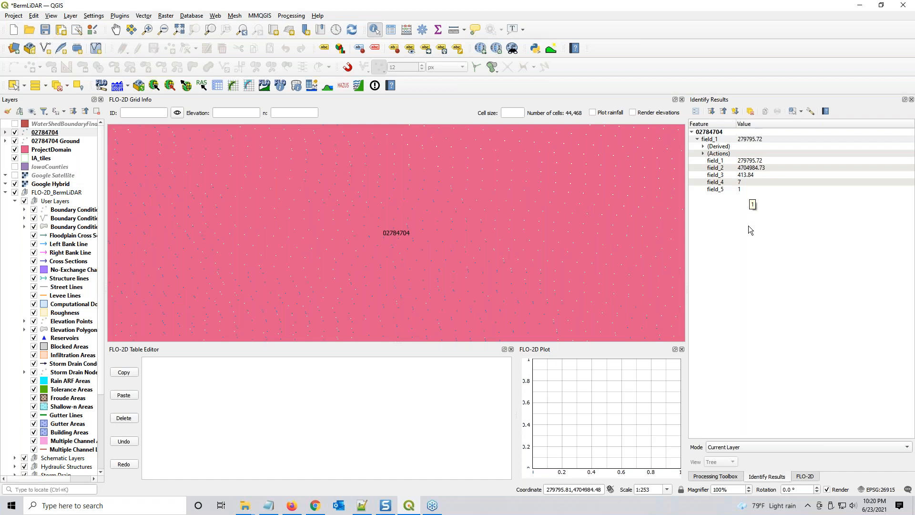
click(422, 251)
- Hide the 02784704 layer and examine the gaps in the remaining ground points across the tile
scroll(409, 231, down, 1)
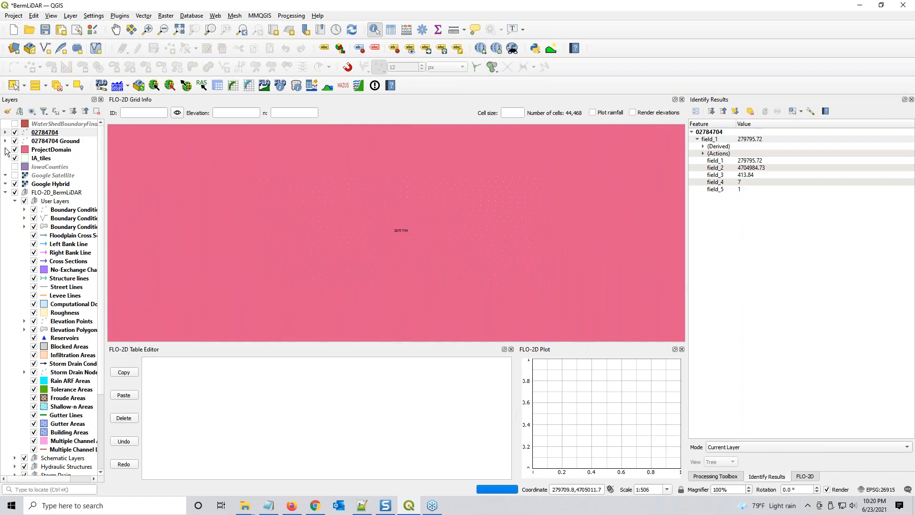
click(15, 135)
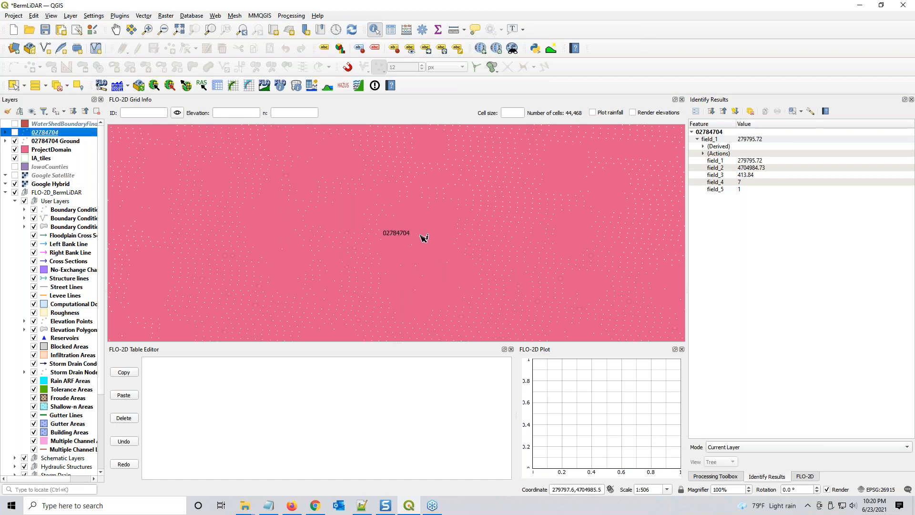
scroll(391, 259, down, 1)
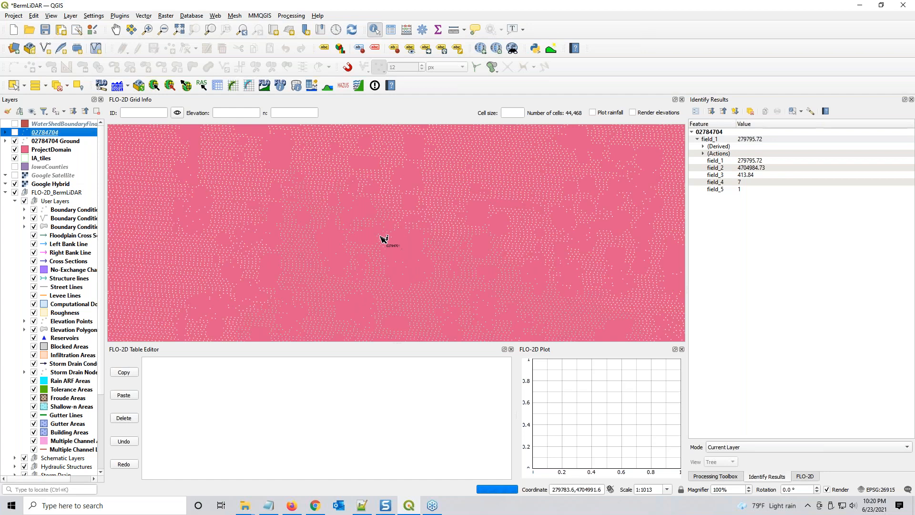
scroll(314, 241, down, 1)
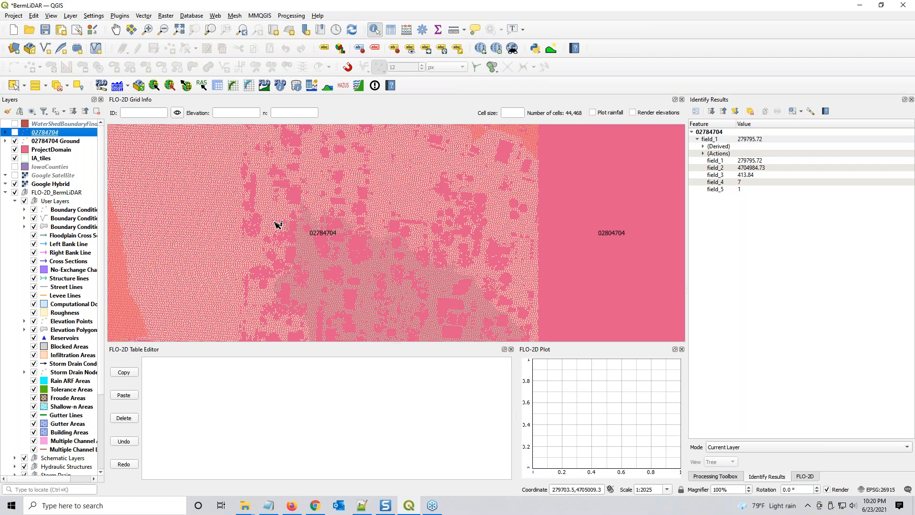
scroll(278, 224, down, 2)
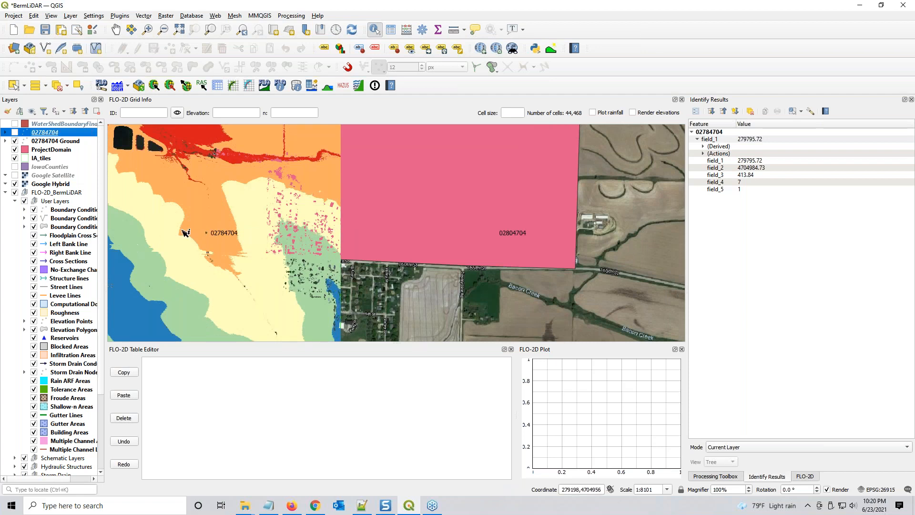
scroll(281, 226, down, 1)
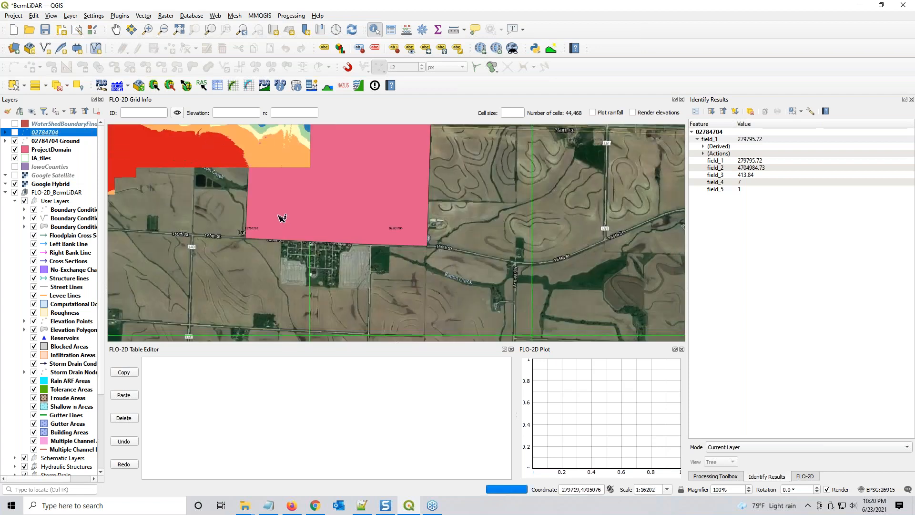
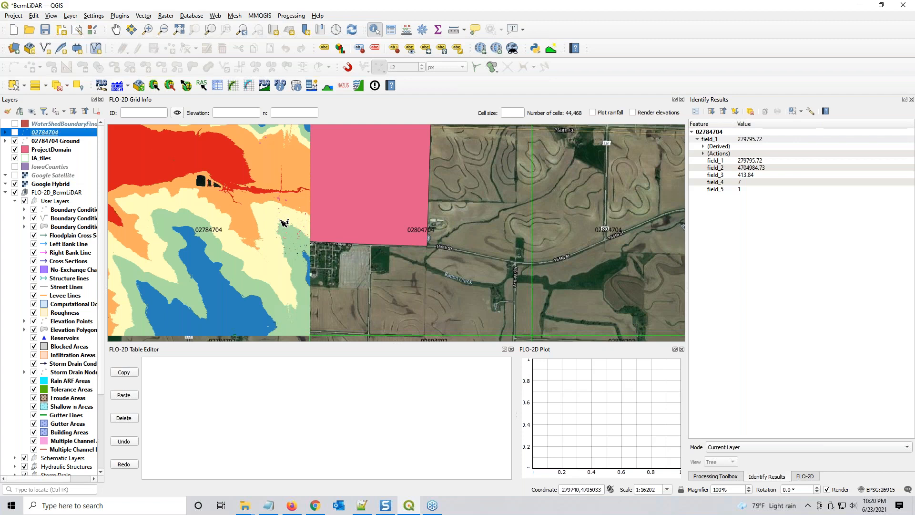
drag(282, 206, 339, 227)
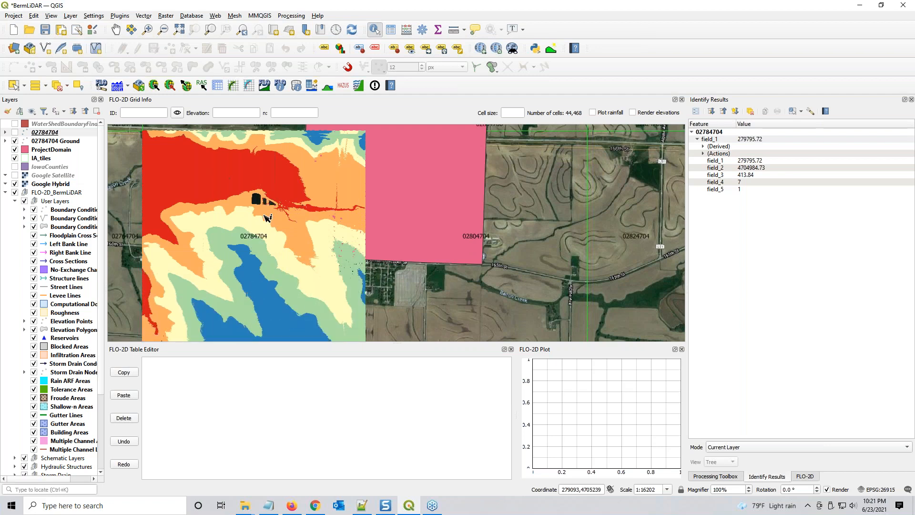
- Remove the 02784704 and 02784704 Ground layers from the project together
click(15, 141)
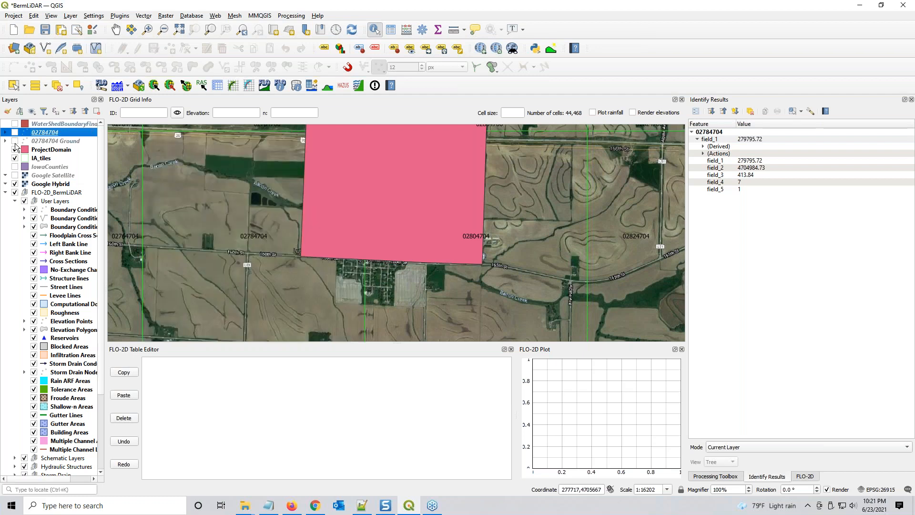
shift+click(39, 143)
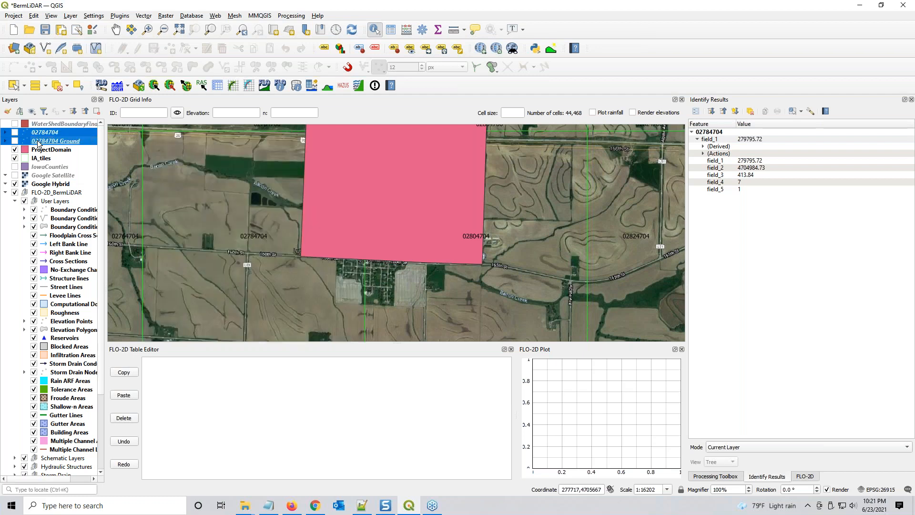
right_click(39, 143)
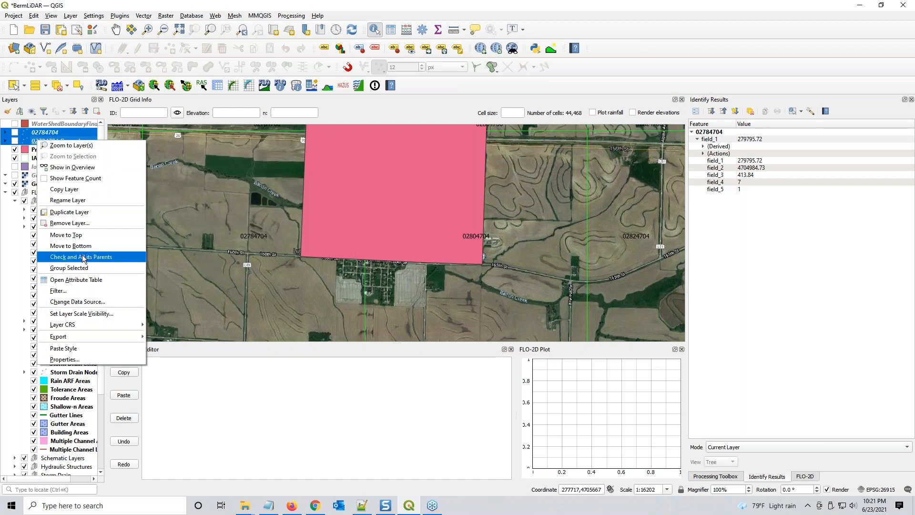
click(71, 225)
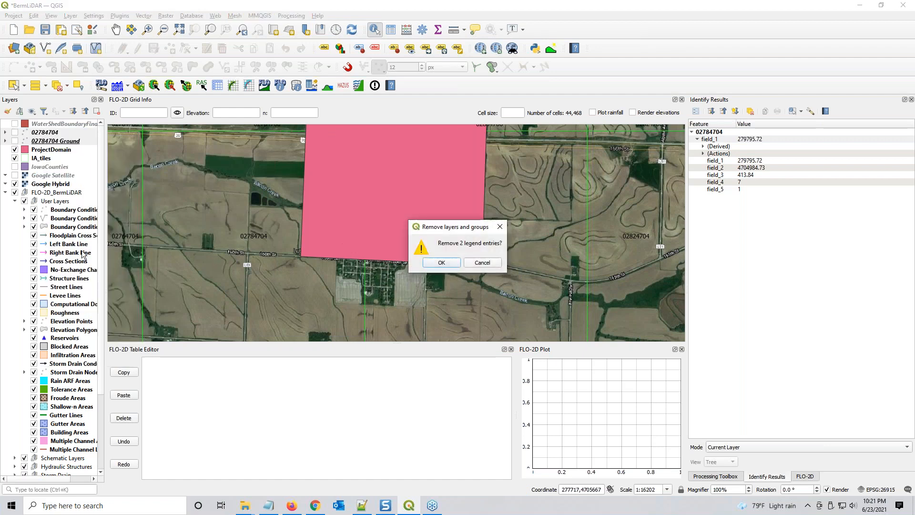
click(438, 259)
- Close the identify results and open las2txt as a batch process, enlarging its window to expose the parameter columns
scroll(398, 230, down, 1)
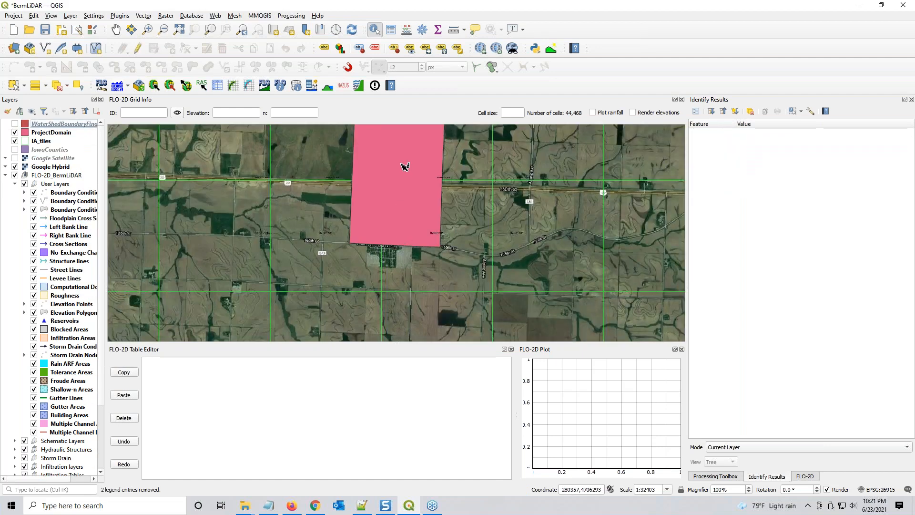
drag(410, 181, 430, 240)
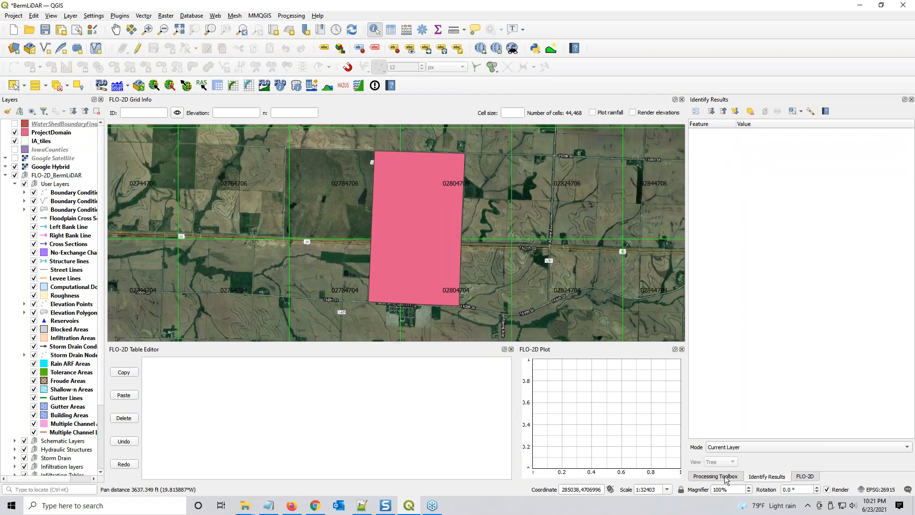
click(912, 99)
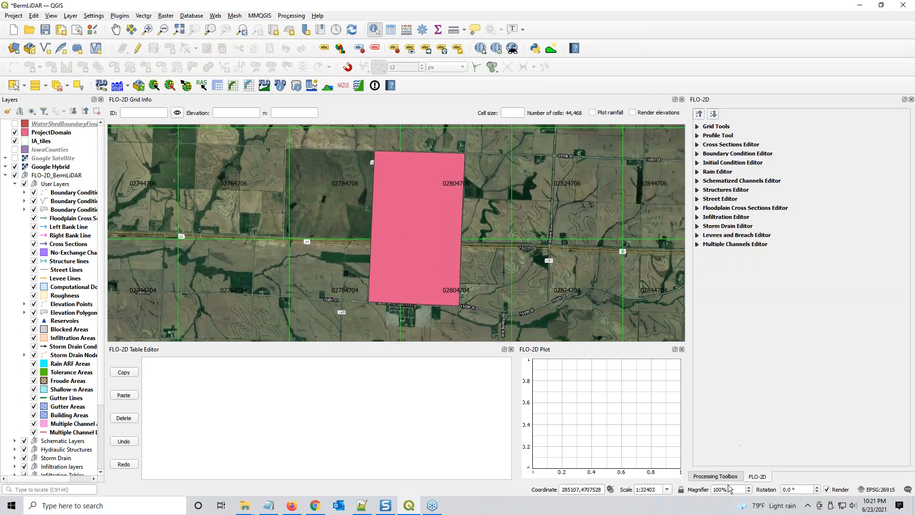
click(715, 476)
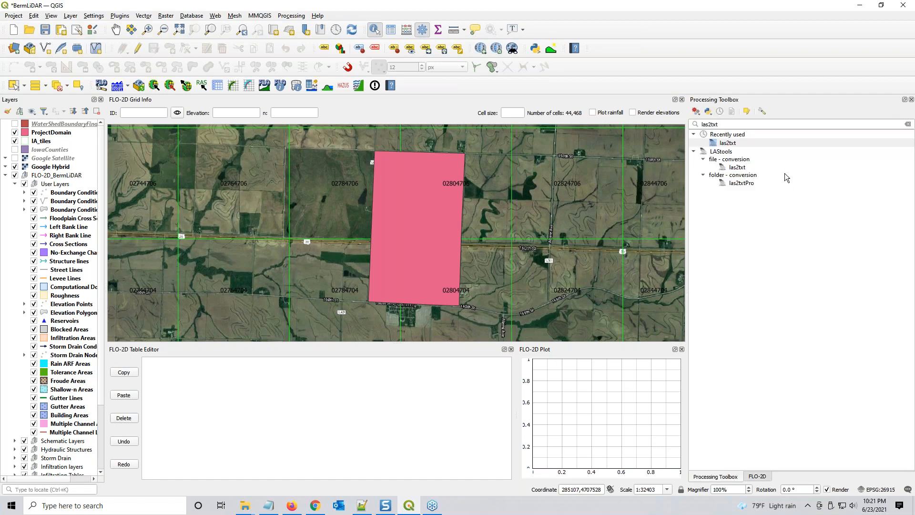
double_click(730, 143)
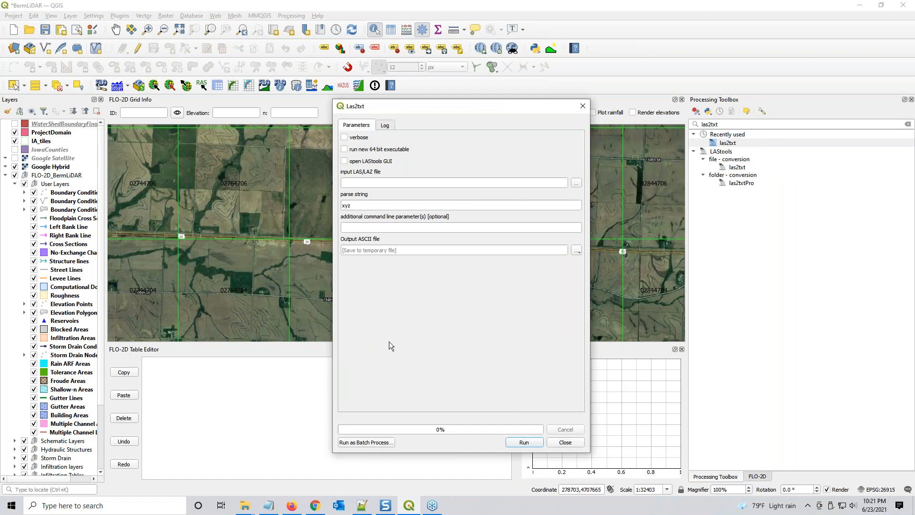
click(367, 443)
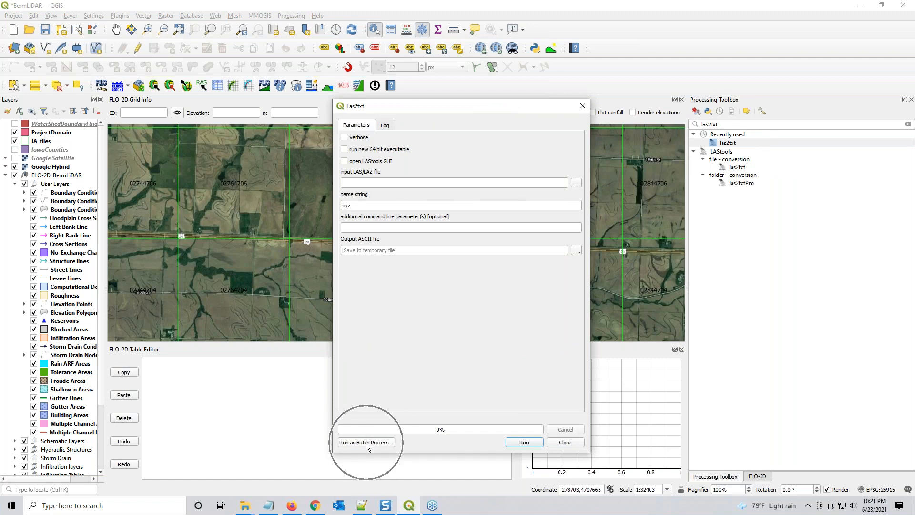
click(367, 443)
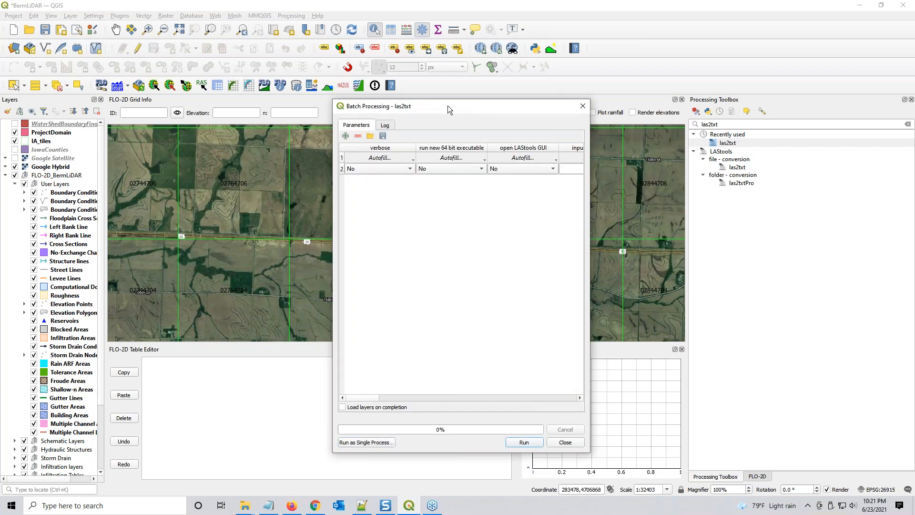
drag(448, 104, 427, 83)
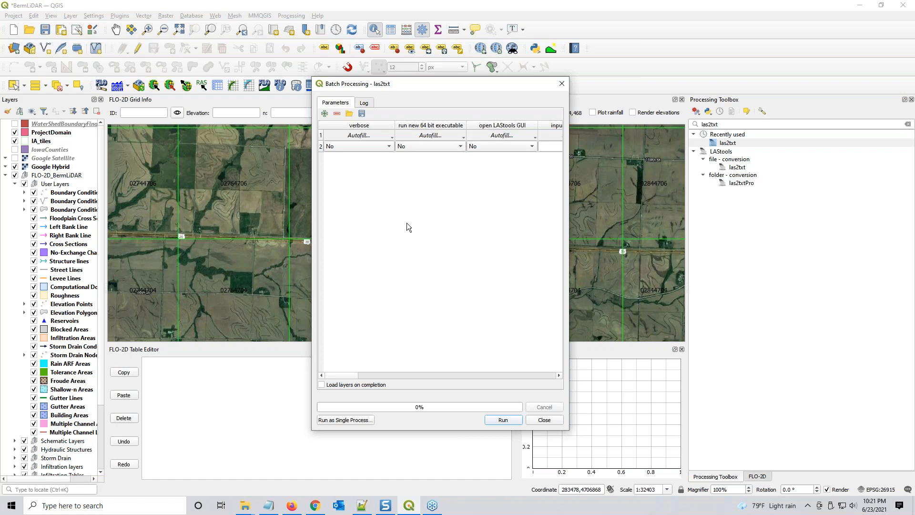
drag(571, 235, 857, 236)
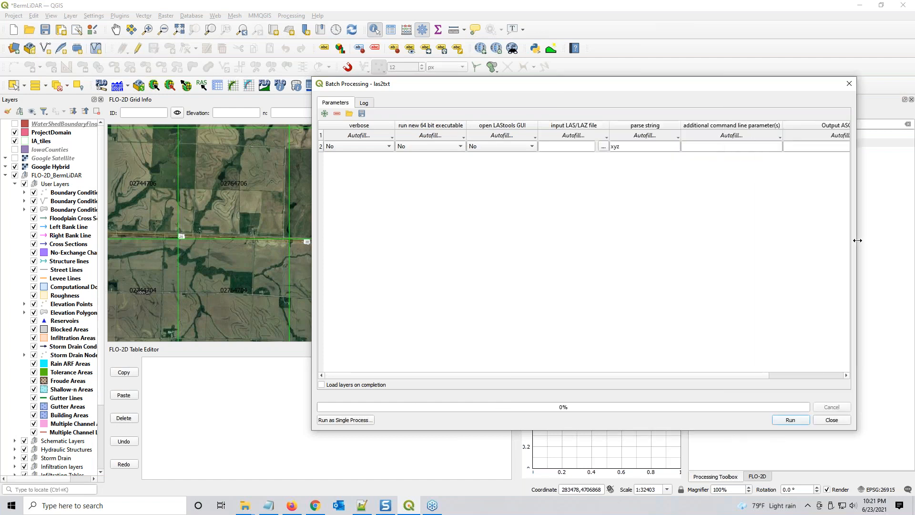
drag(550, 82, 392, 82)
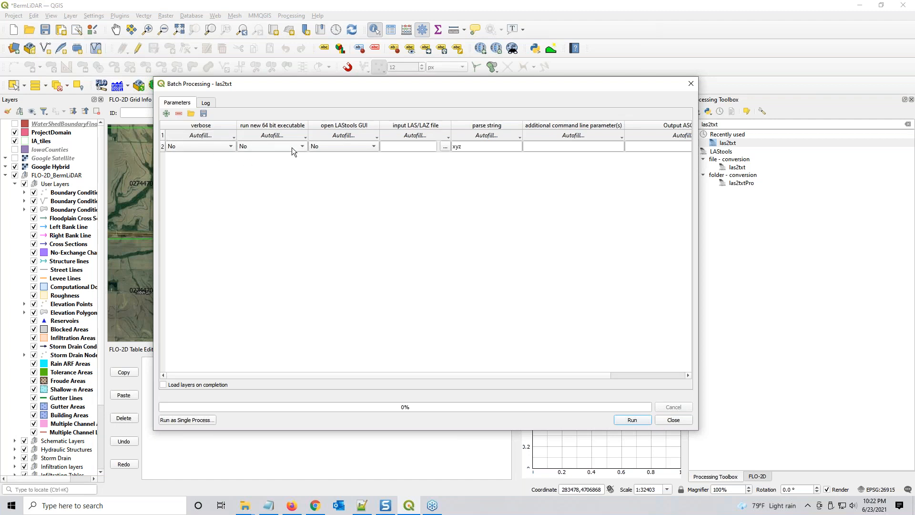
- Load the saved batch setup "batch processor for las2txt.json" and widen the window to reveal the output ASCII file paths
click(191, 114)
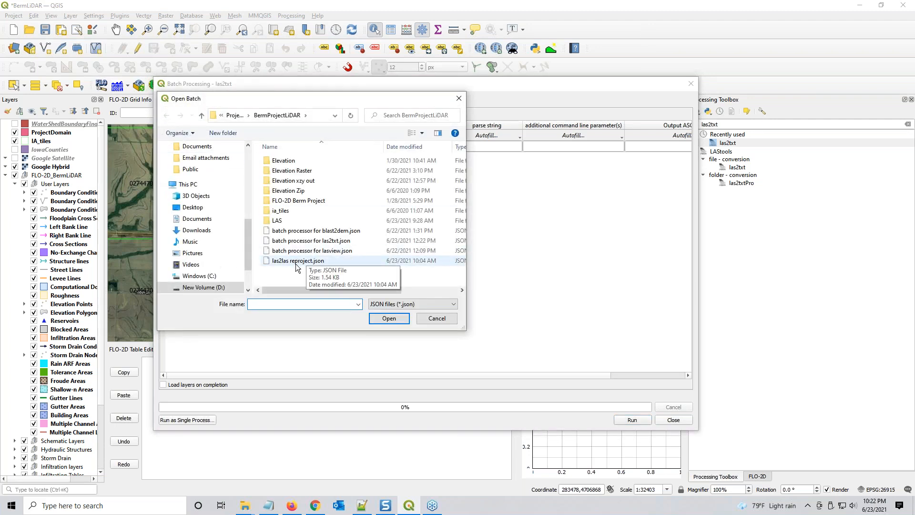
click(332, 243)
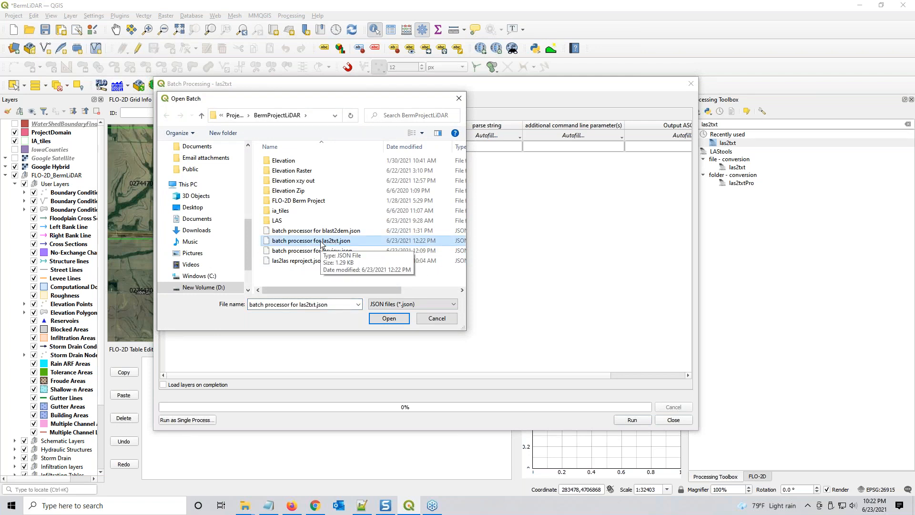
double_click(321, 242)
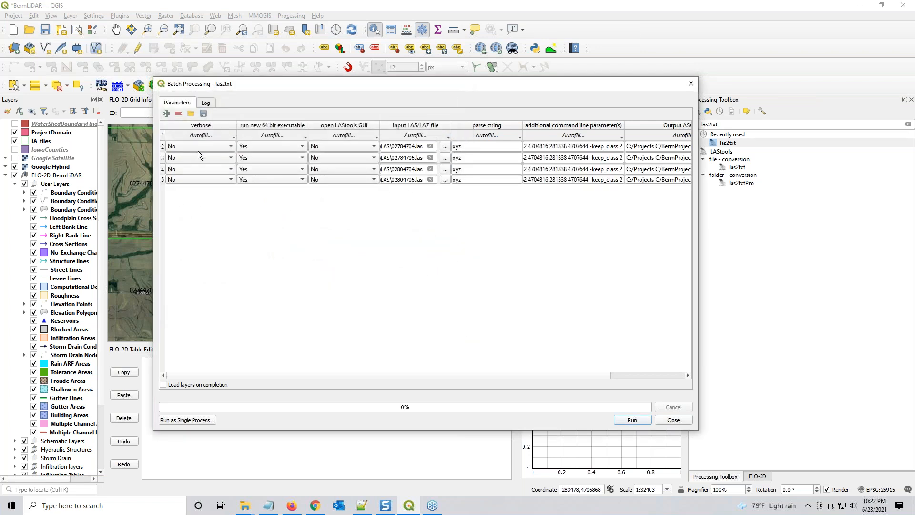
key(ctrl)
key(ctrl)
key(ctrl)
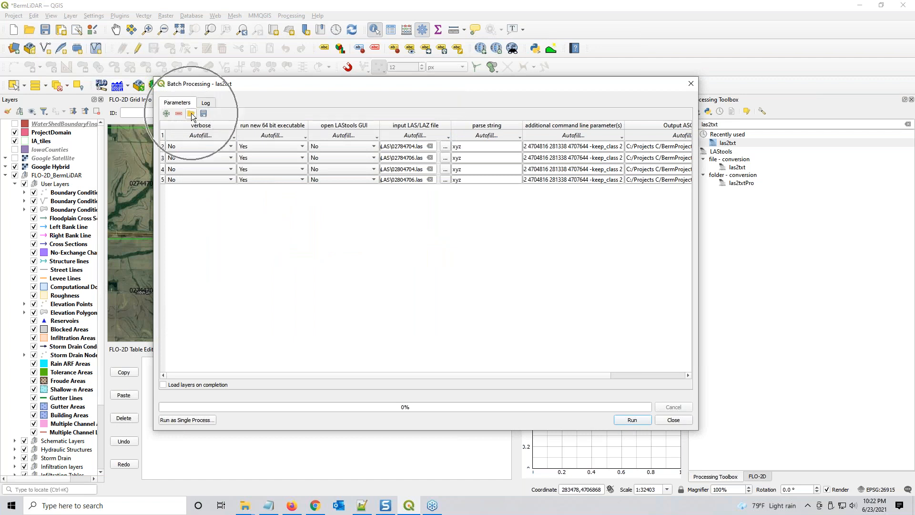
drag(697, 266, 885, 255)
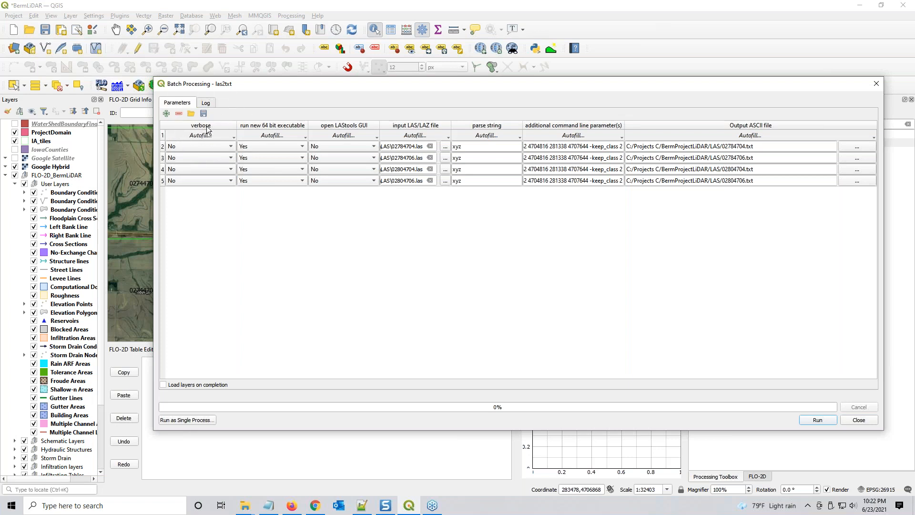
- Set "run new 64 bit executable" to No in the first batch row and fill it down to all rows
click(267, 147)
click(262, 159)
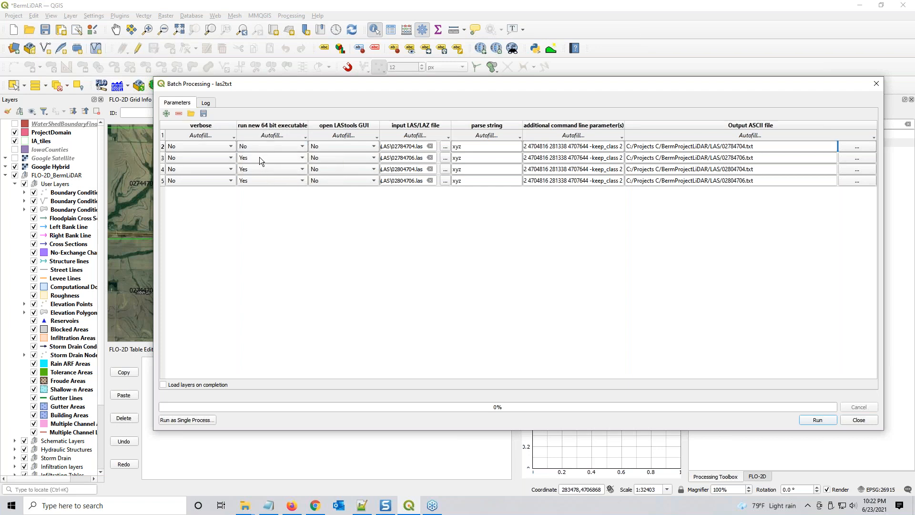
click(267, 137)
click(267, 144)
- Set "run new 64 bit executable" to Yes in the first batch row and fill it down to all rows
click(255, 148)
click(256, 138)
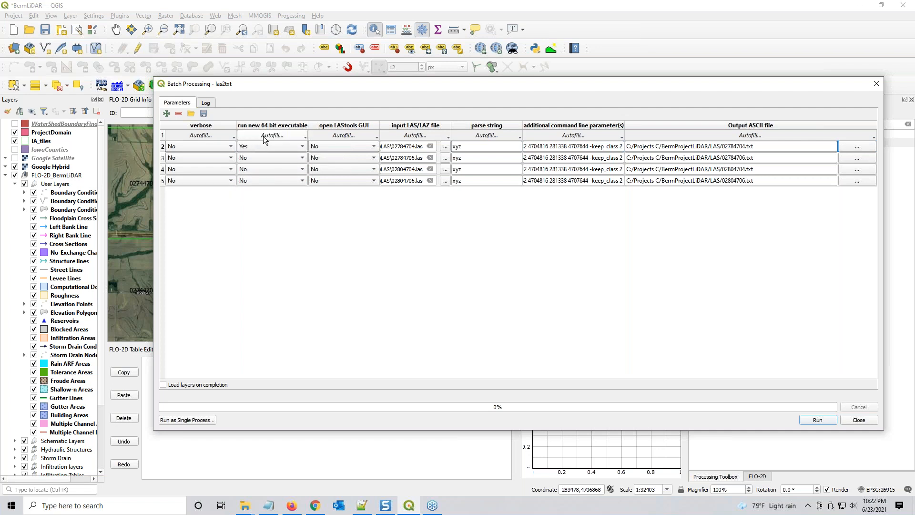
click(263, 136)
click(264, 145)
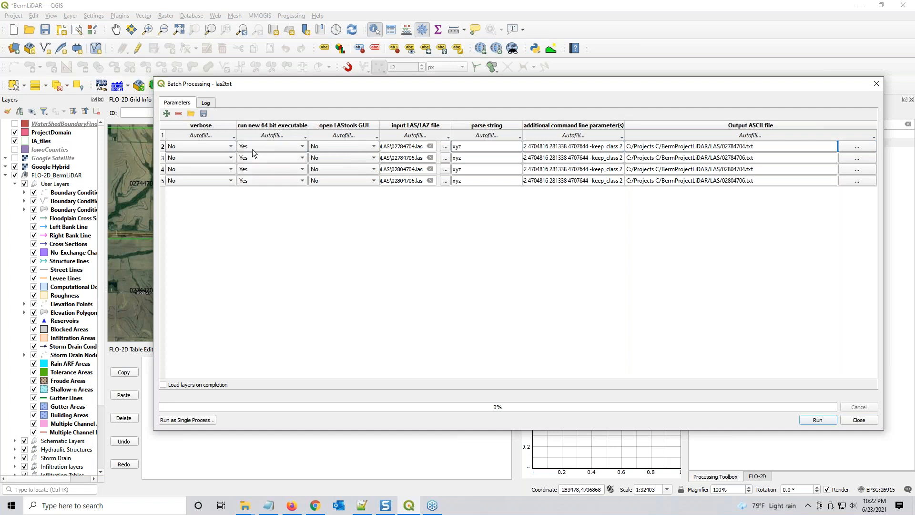
click(261, 135)
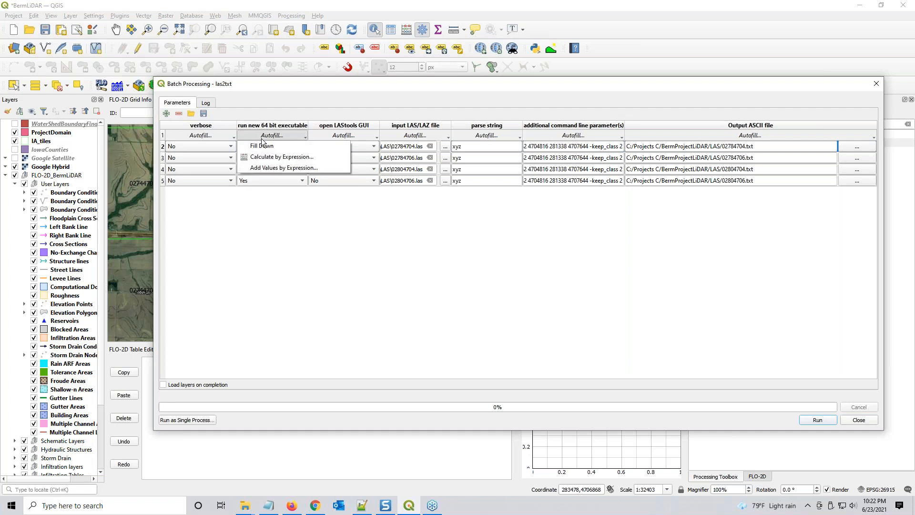
click(262, 205)
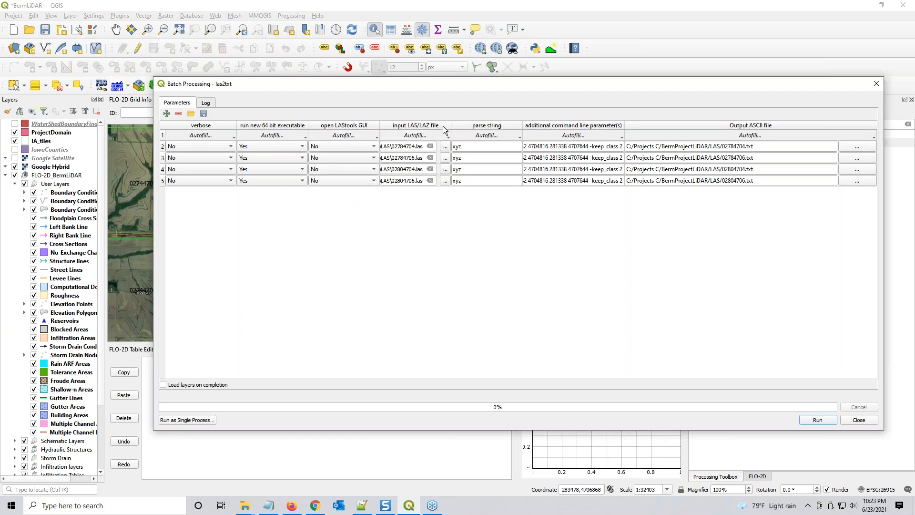
- Copy the path of 02784704.las from the LAS folder in File Explorer, and browse the input file choices for the first batch row
drag(451, 125, 581, 124)
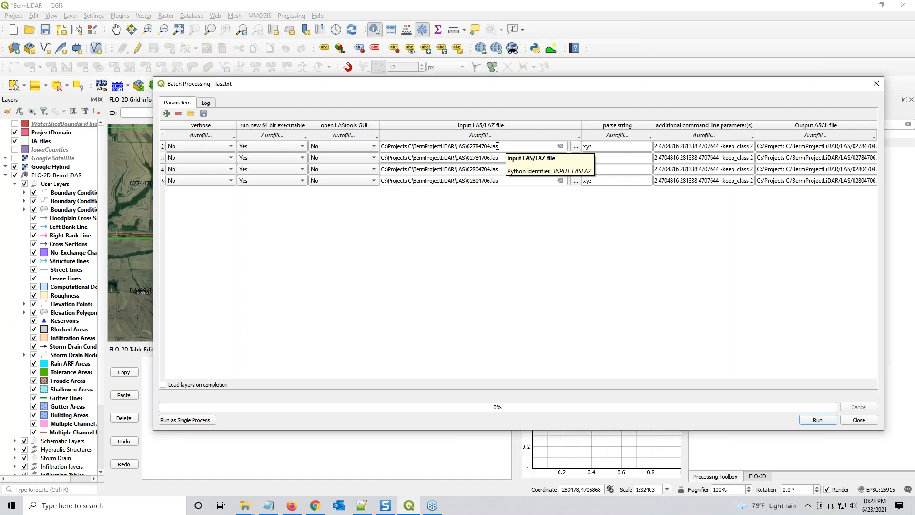
drag(914, 72, 744, 46)
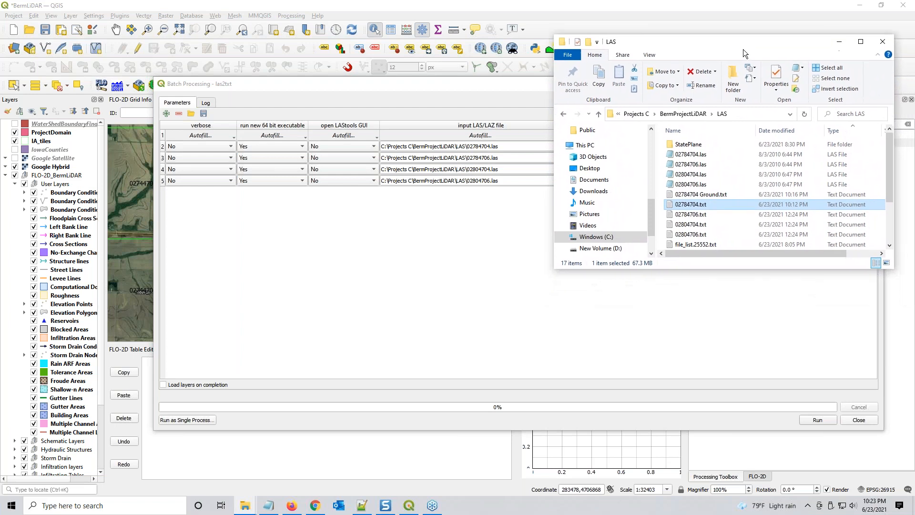
right_click(685, 157)
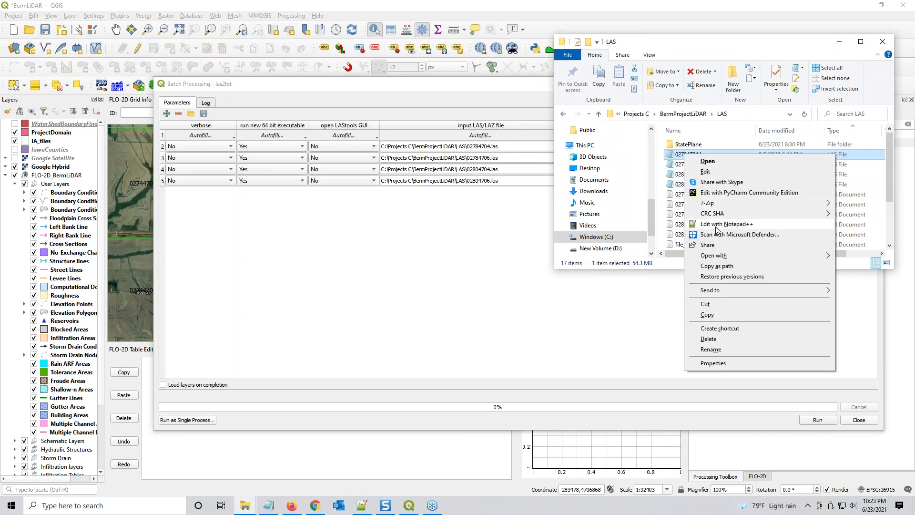
click(718, 270)
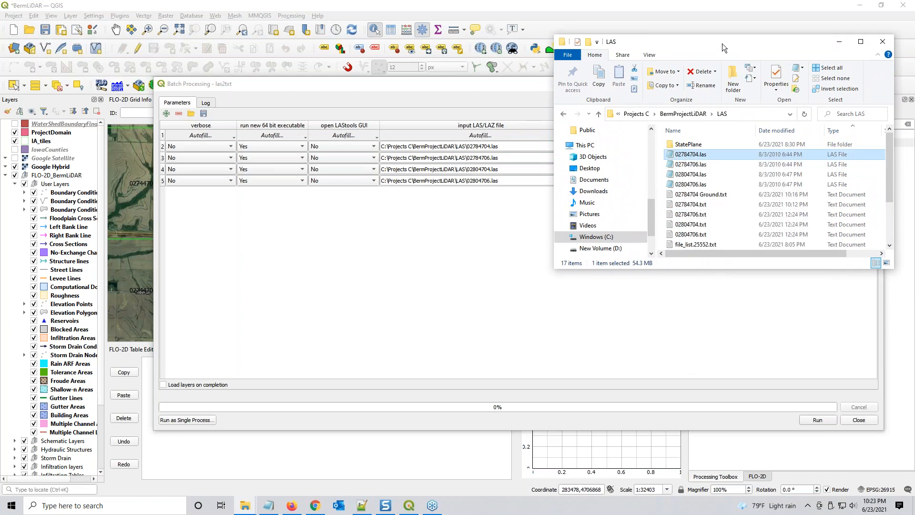
drag(736, 47, 914, 63)
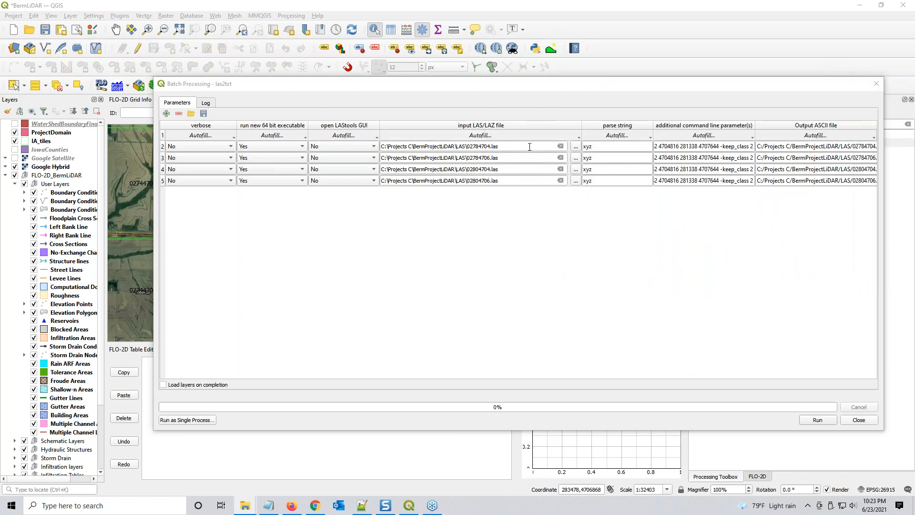
click(576, 146)
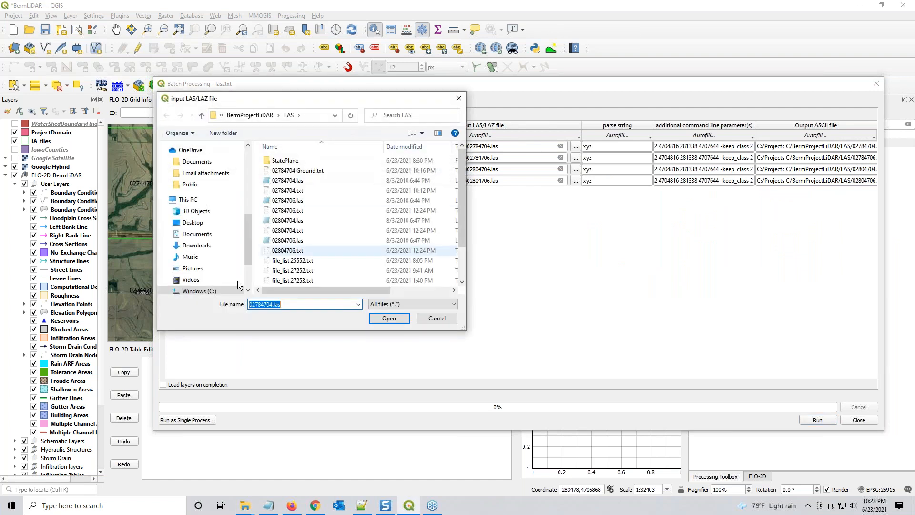
click(436, 317)
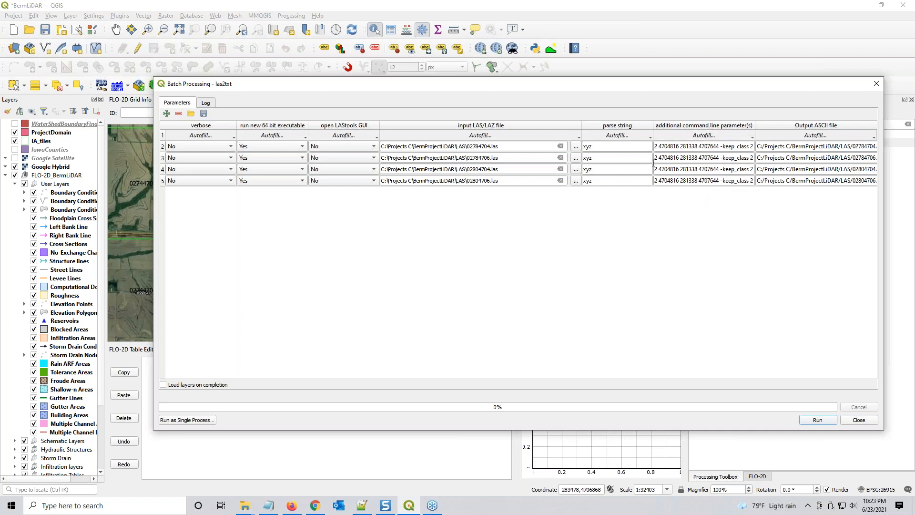
- Enlarge the batch window and widen the additional command line parameters column to read the full keep_xy and keep_class settings
drag(770, 84, 449, 75)
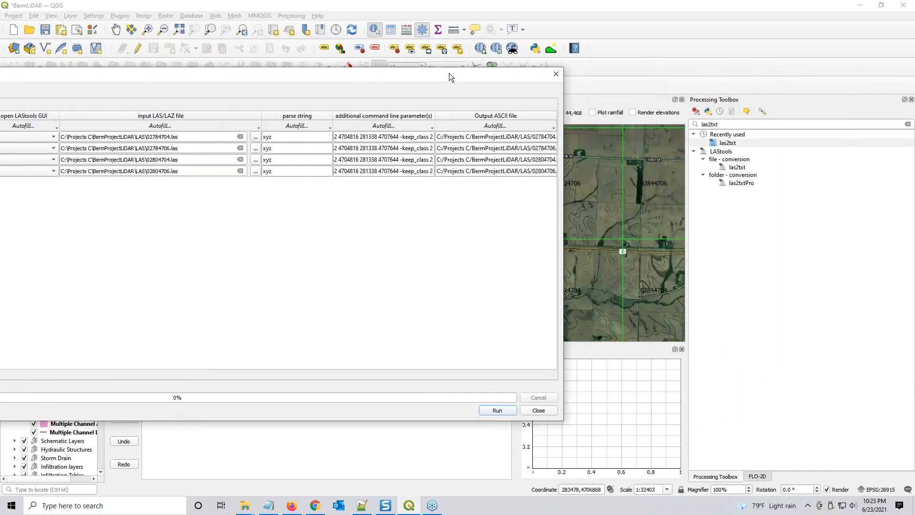
drag(564, 116, 847, 98)
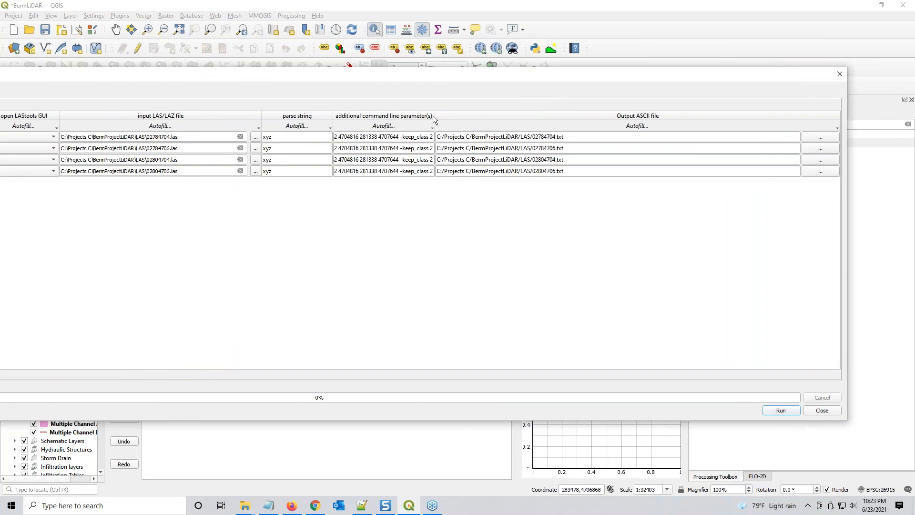
drag(433, 116, 495, 116)
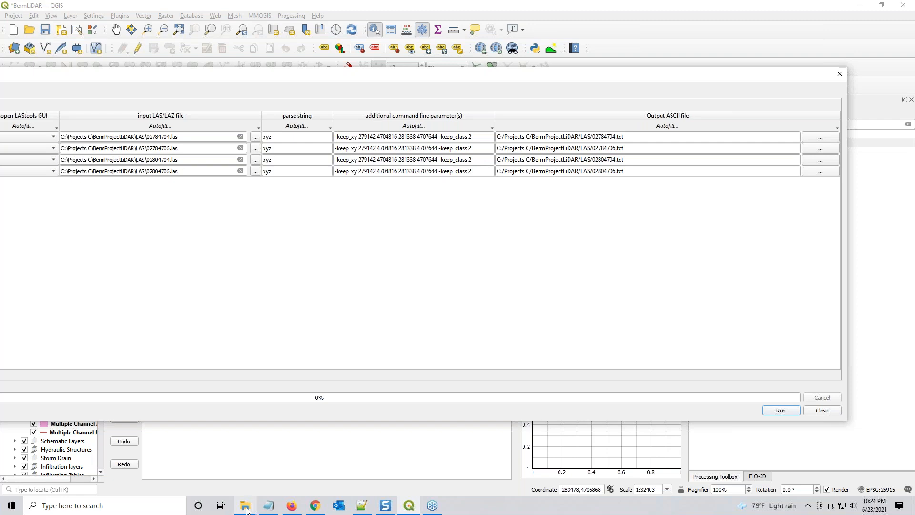
mouse_move(246, 511)
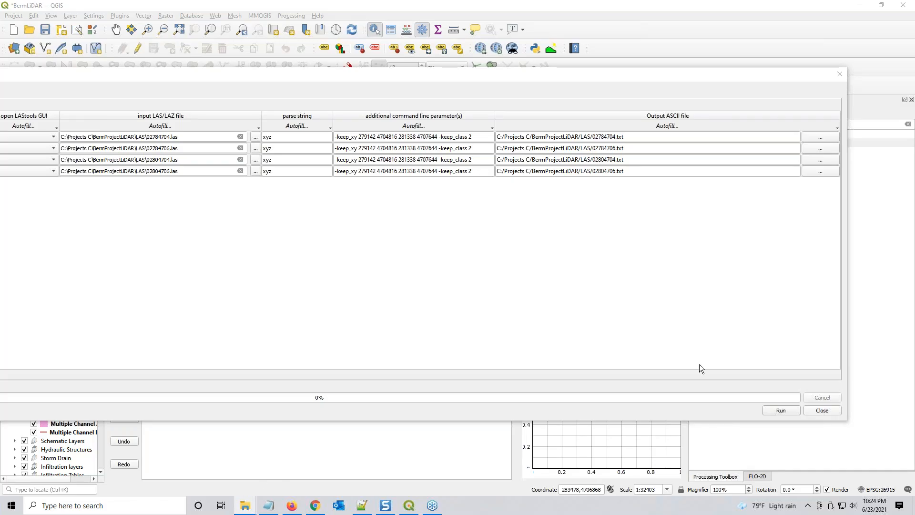
- Find las2txt_README.txt in the LAStools bin folder in File Explorer and open it in Notepad
click(216, 464)
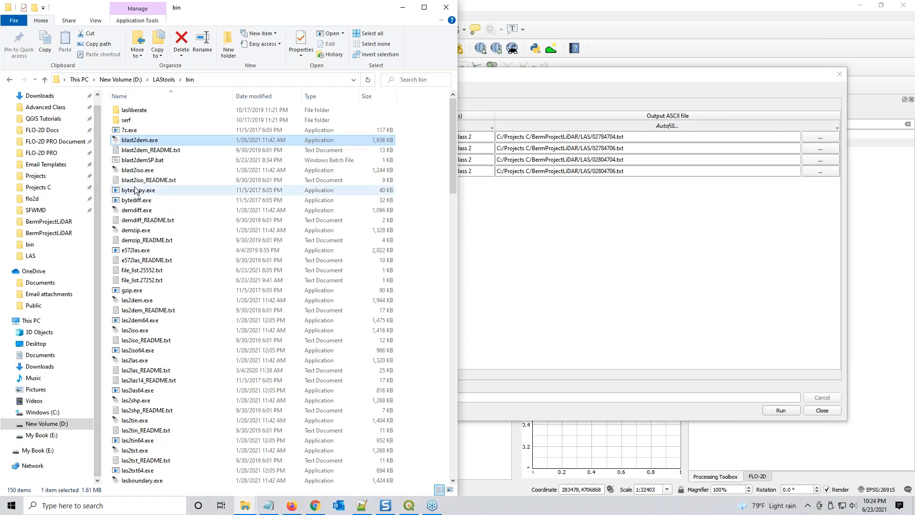
text(las2dem)
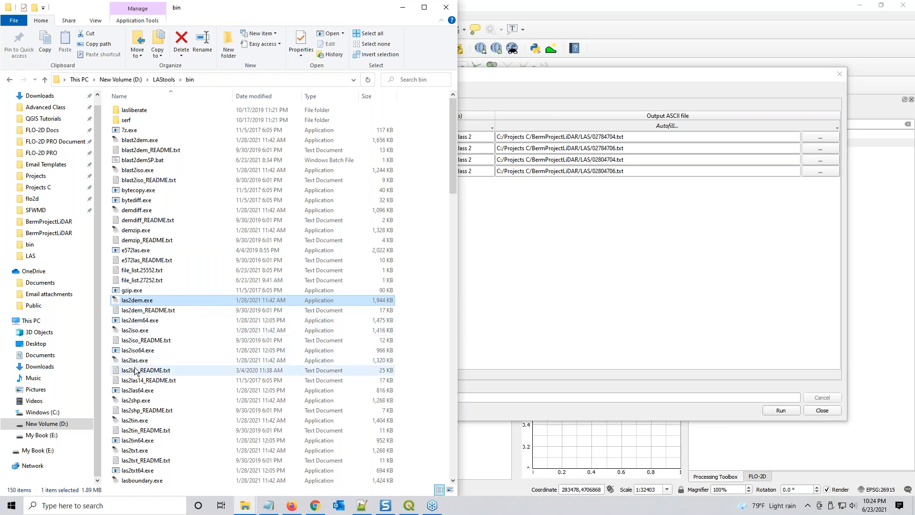
click(133, 393)
scroll(132, 396, down, 3)
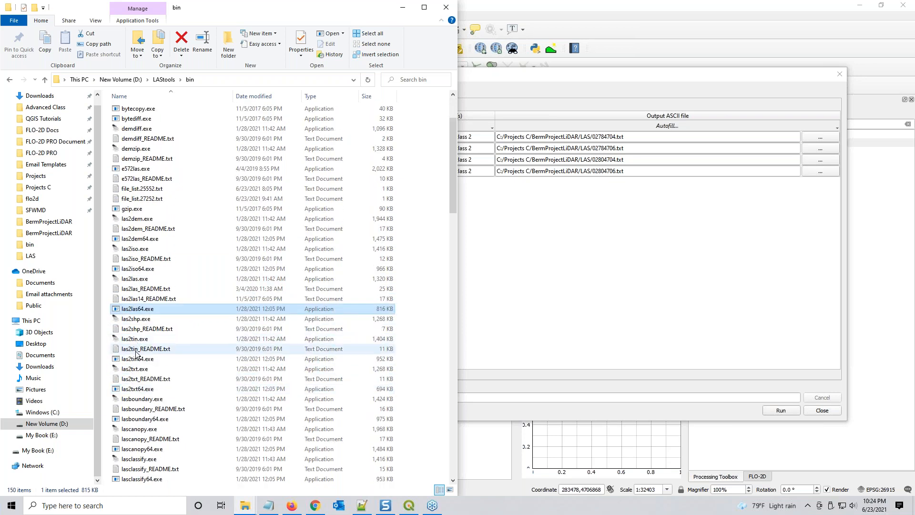
click(136, 370)
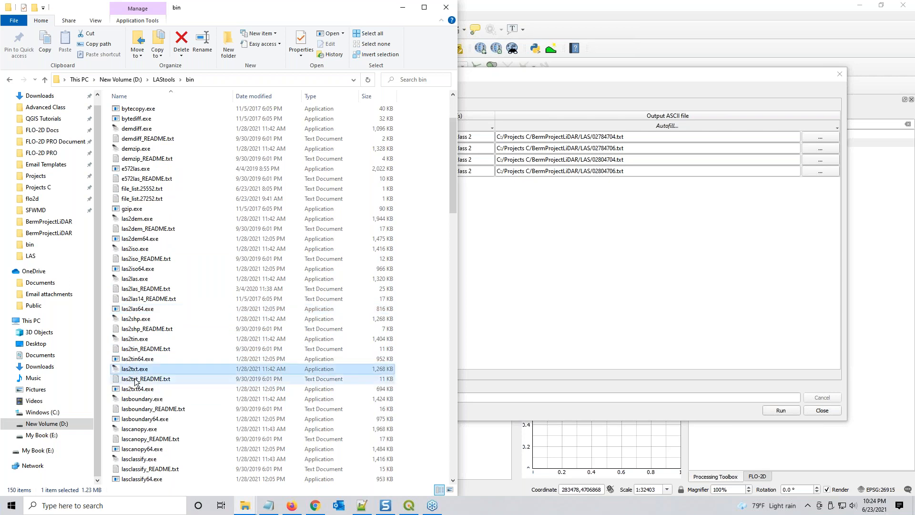
click(137, 380)
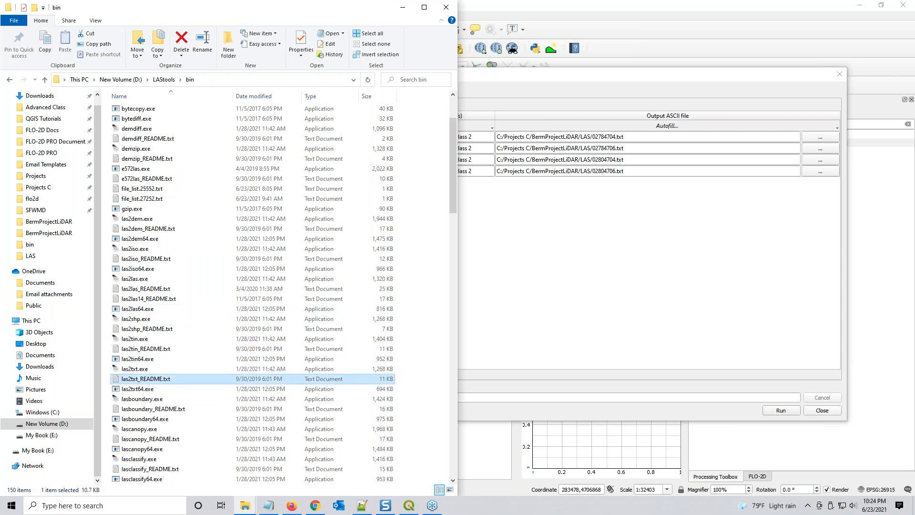
double_click(138, 380)
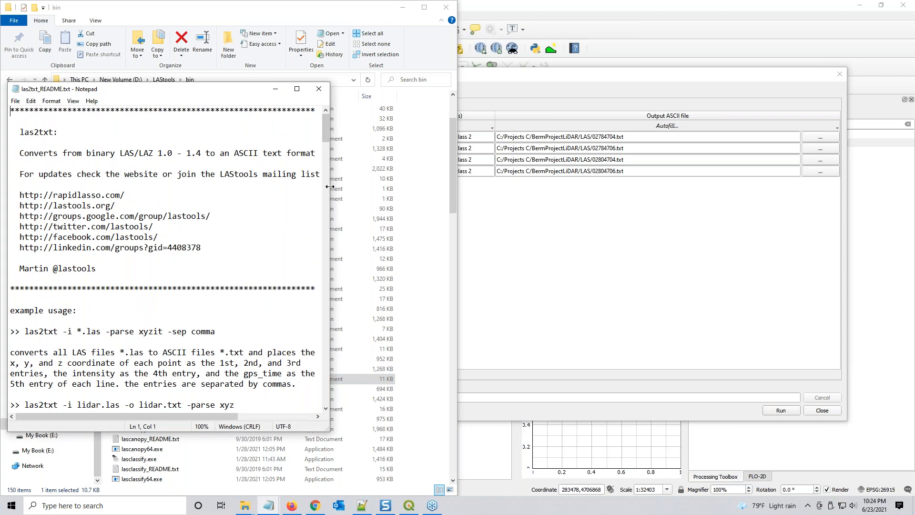
- Read the README's coordinate and classification filters, highlighting the keep_xy and keep_class lines, and put the README away
drag(330, 187, 378, 187)
drag(376, 139, 382, 208)
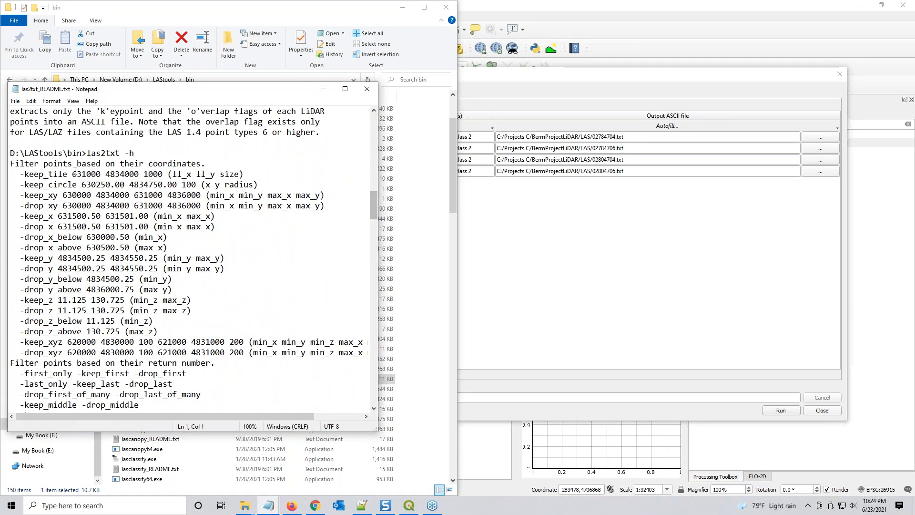
drag(39, 163, 212, 164)
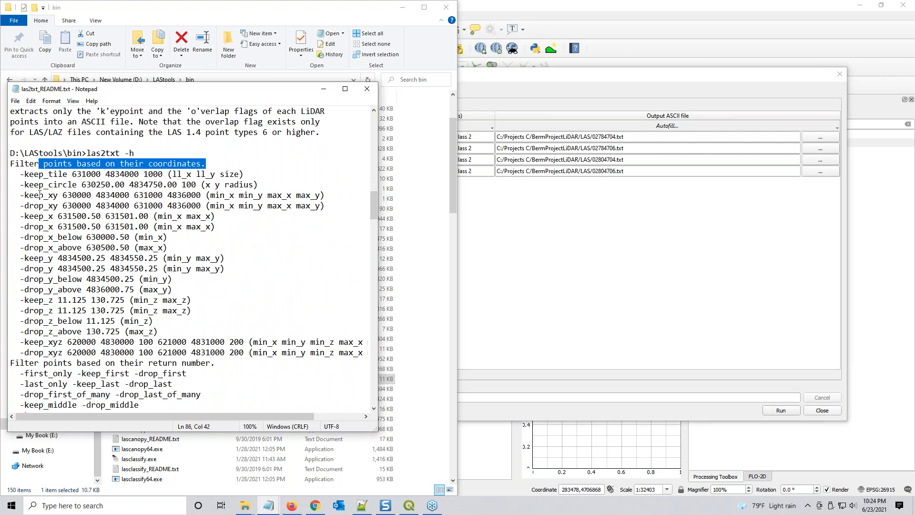
drag(34, 195, 333, 197)
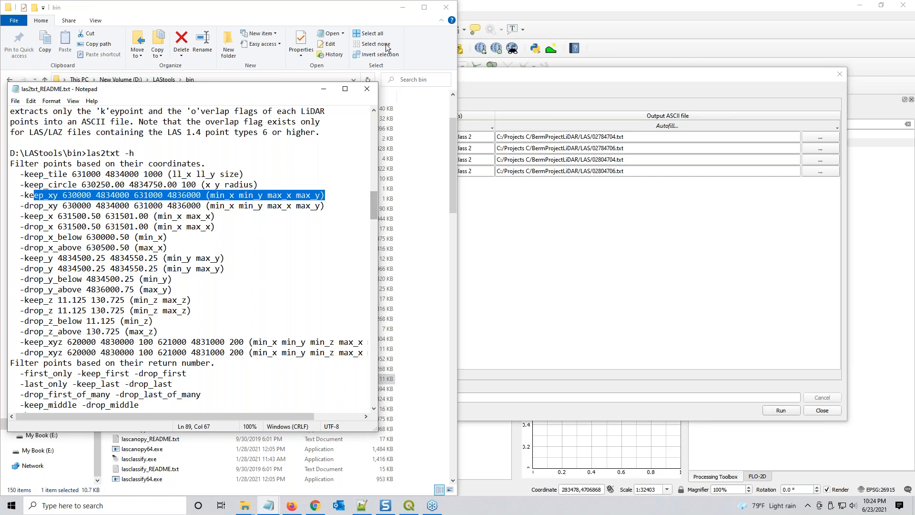
drag(372, 205, 371, 242)
drag(20, 195, 136, 199)
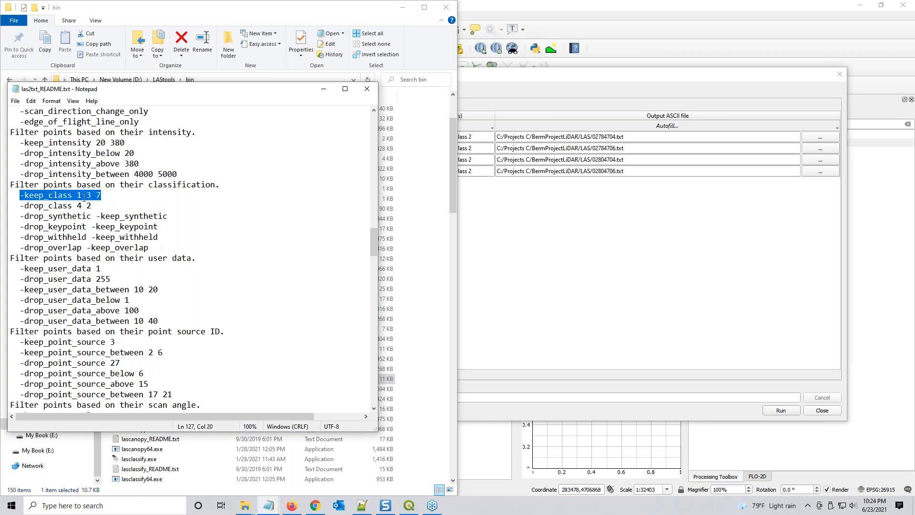
click(323, 90)
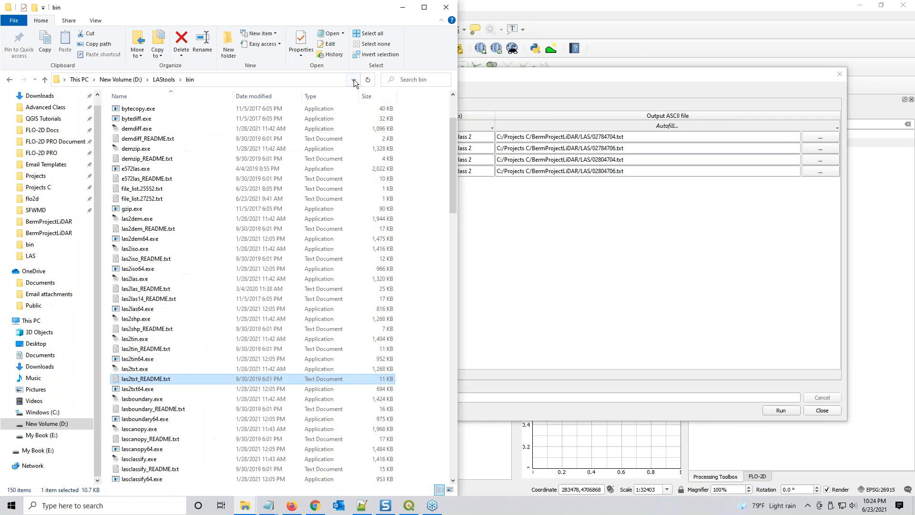
- Copy the first batch row's additional command line parameters into a new Notepad document placed over the batch table
click(537, 80)
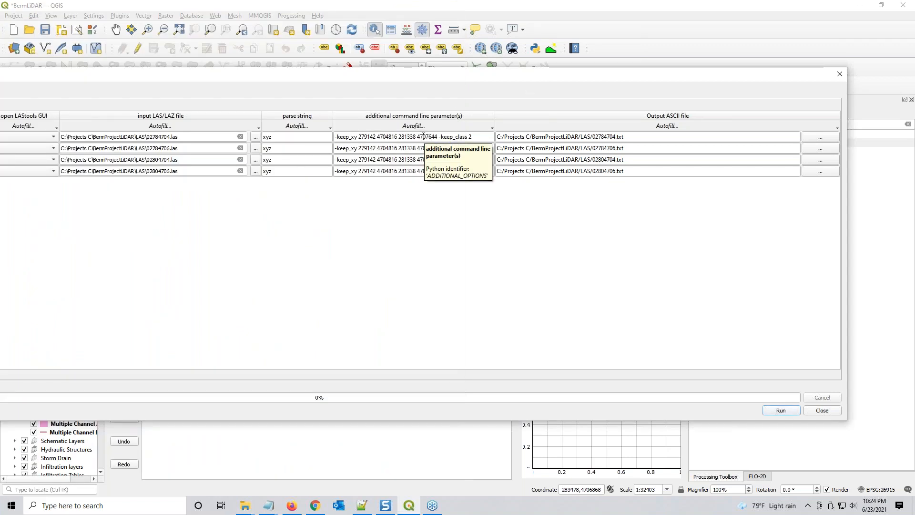
click(476, 137)
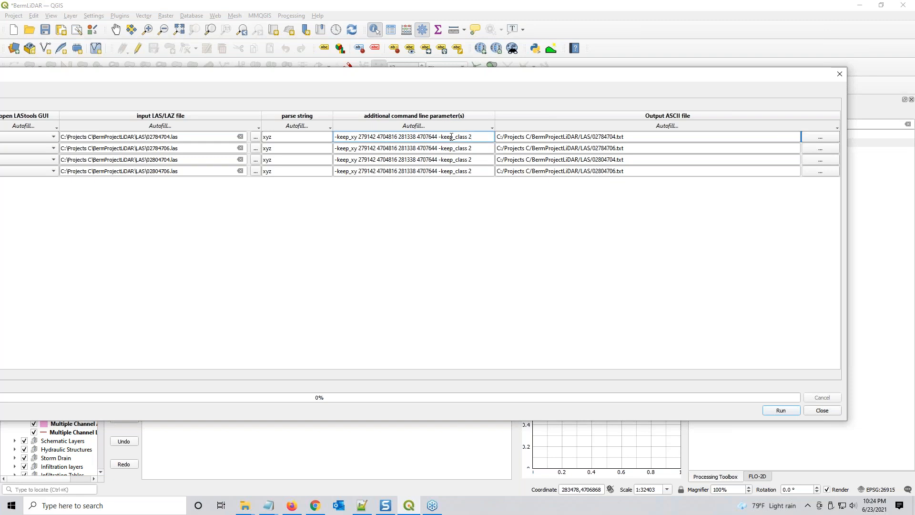
key(ctrl+a)
key(ctrl+c)
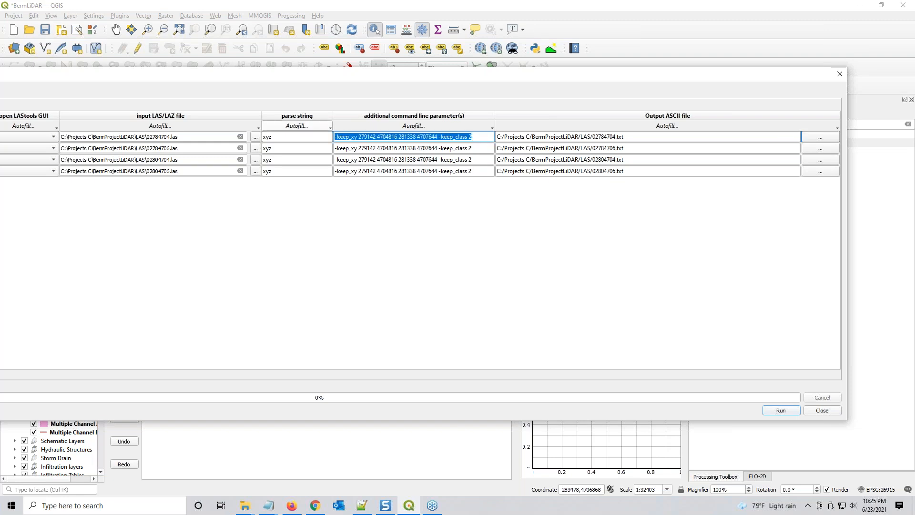
click(268, 509)
click(249, 465)
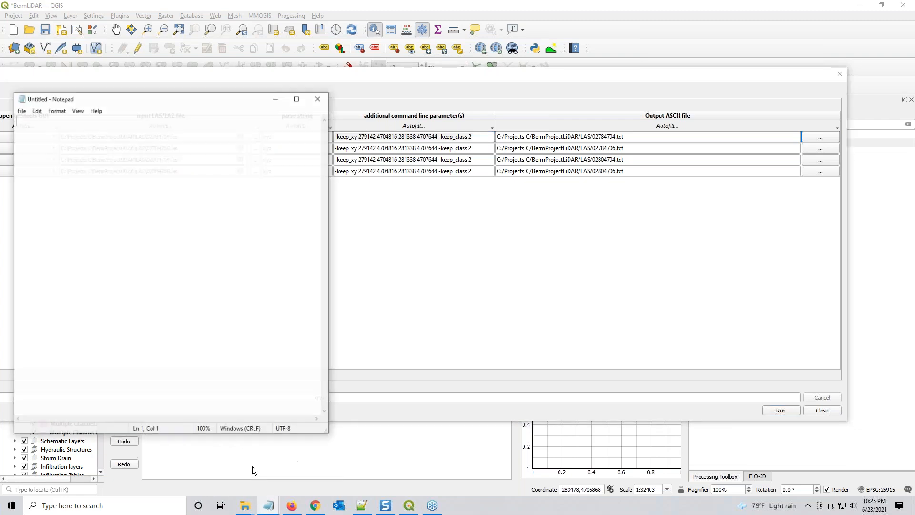
key(ctrl+v)
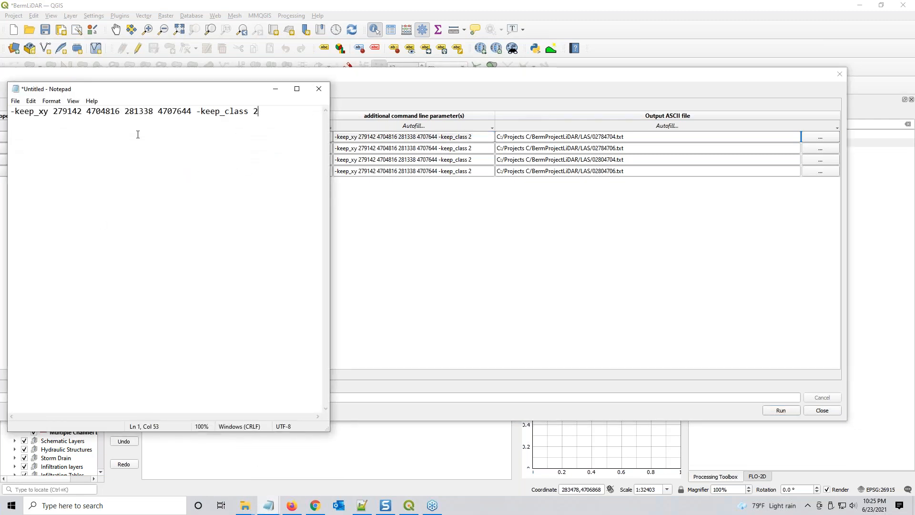
drag(166, 89, 525, 102)
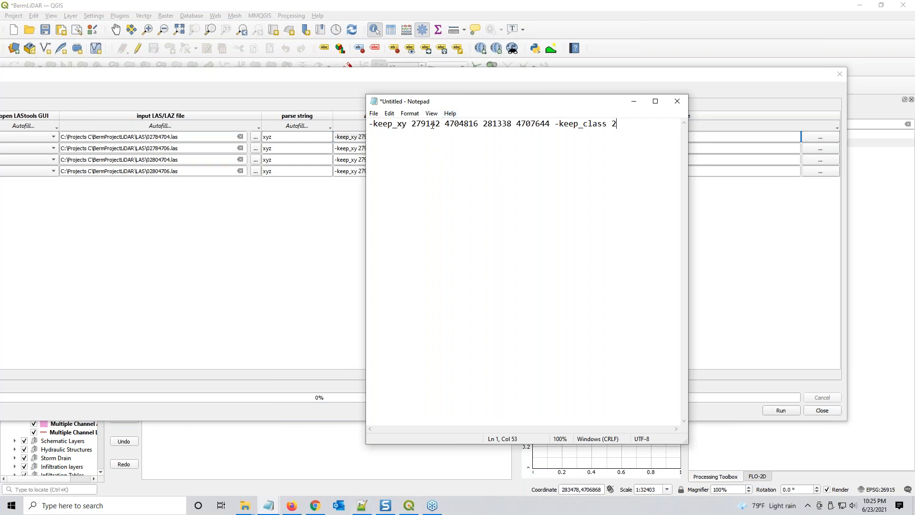
- Compare the four keep_xy coordinates in the note with the README's min_x, min_y, max_x, max_y order
double_click(461, 124)
double_click(498, 124)
double_click(528, 123)
mouse_move(412, 507)
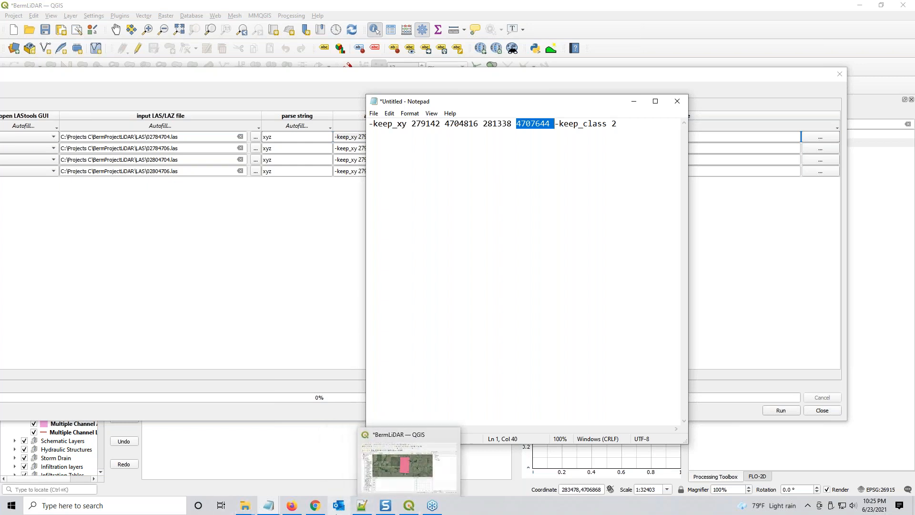
mouse_move(269, 506)
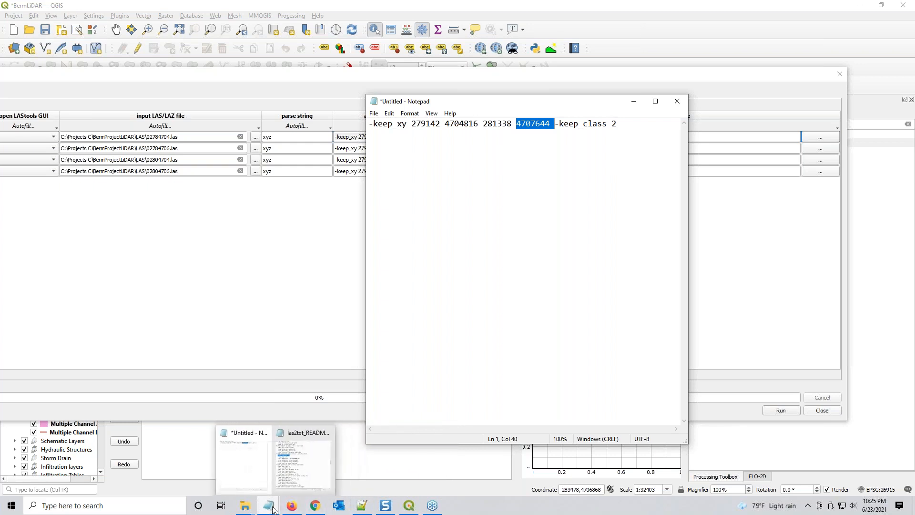
click(277, 477)
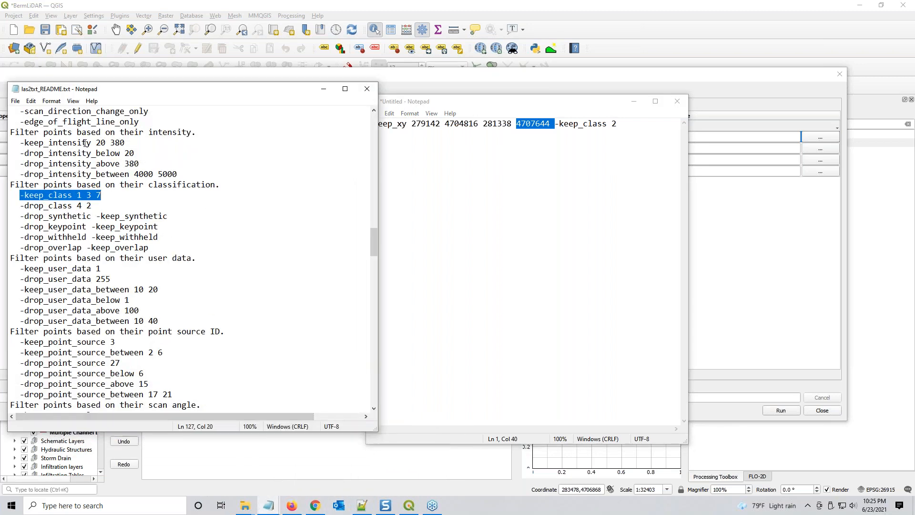
scroll(84, 213, up, 11)
scroll(84, 213, up, 1)
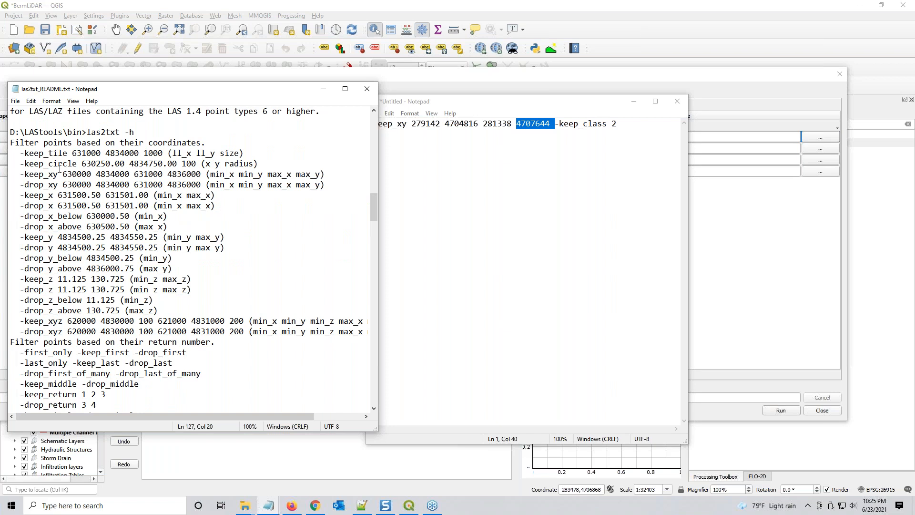
click(41, 175)
drag(220, 175, 320, 175)
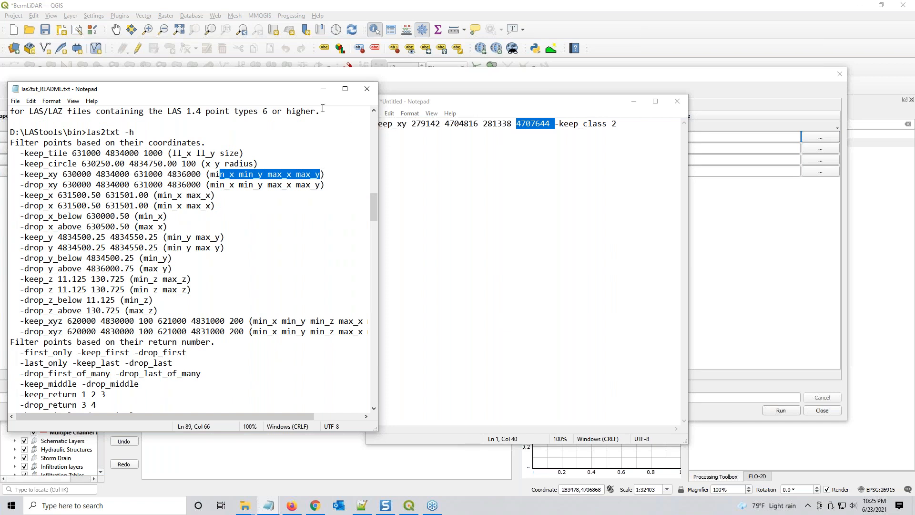
click(323, 89)
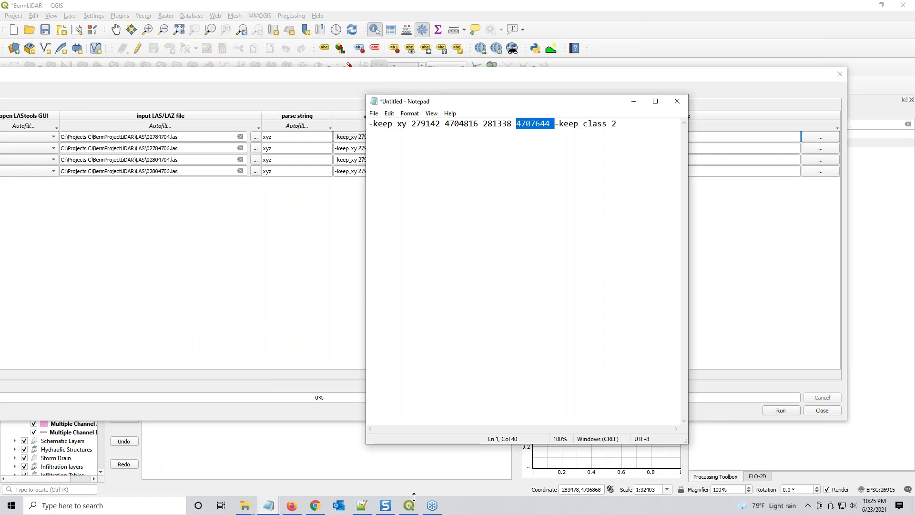
drag(411, 124, 550, 124)
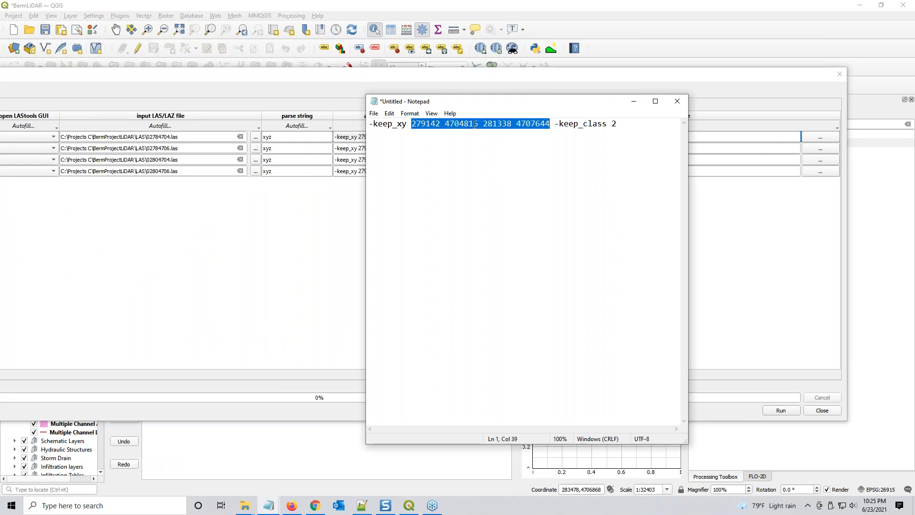
- Switch to QGIS, then narrow the las2txt batch window and move it off the map canvas
click(410, 506)
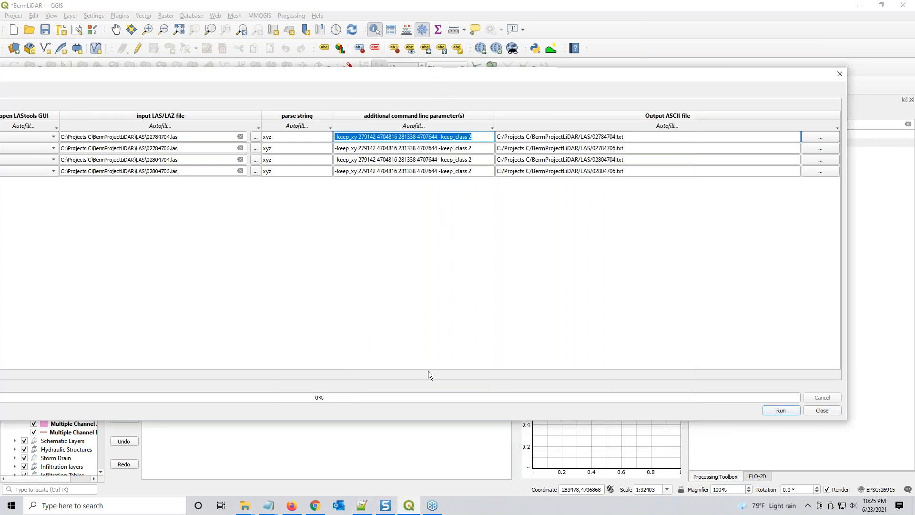
drag(423, 75, 661, 78)
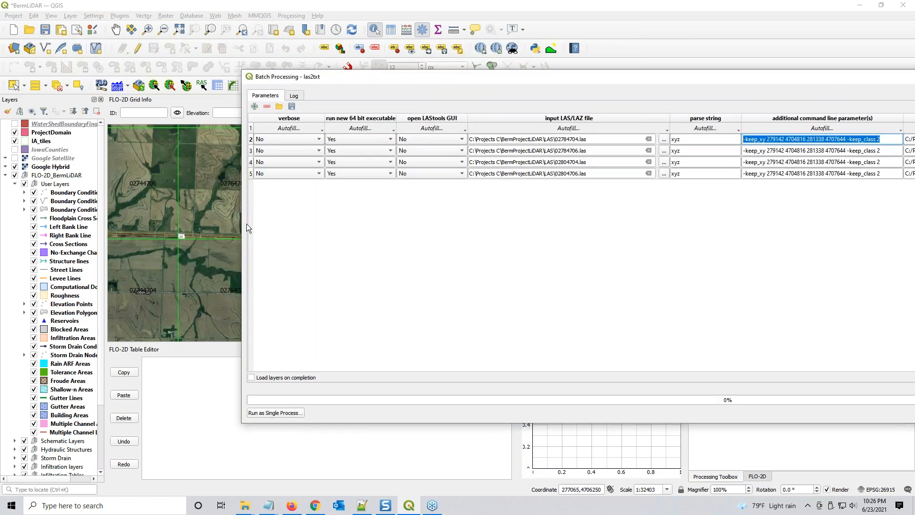
drag(242, 224, 628, 224)
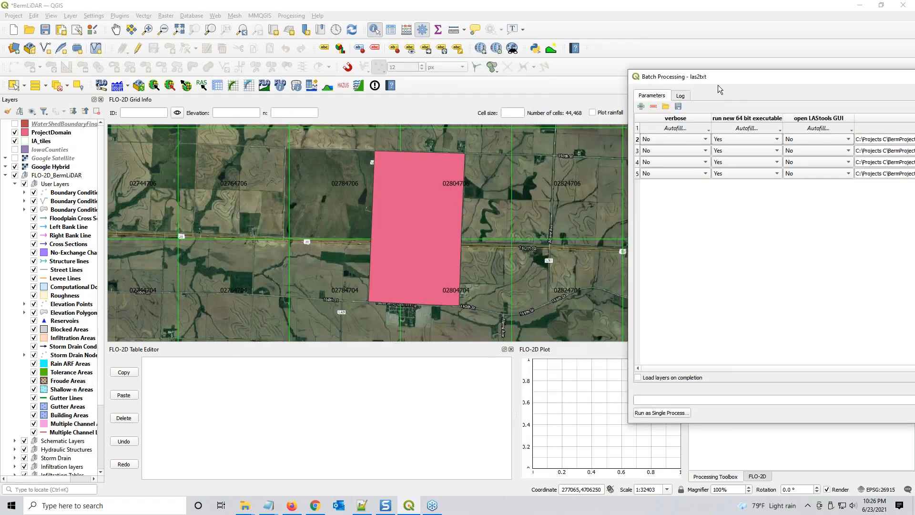
drag(717, 77, 914, 77)
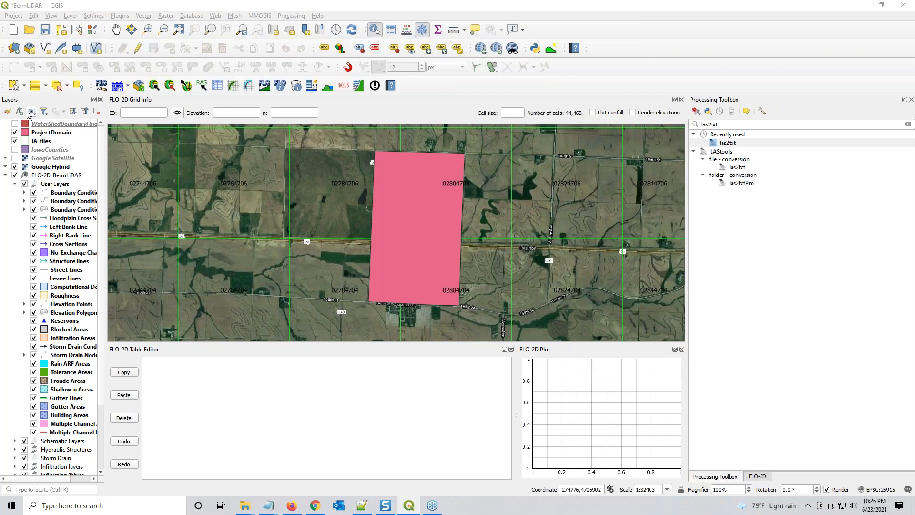
- Copy the map CRS (EPSG:26915) coordinate of a point just outside the southwest corner of the ProjectDomain polygon
click(12, 84)
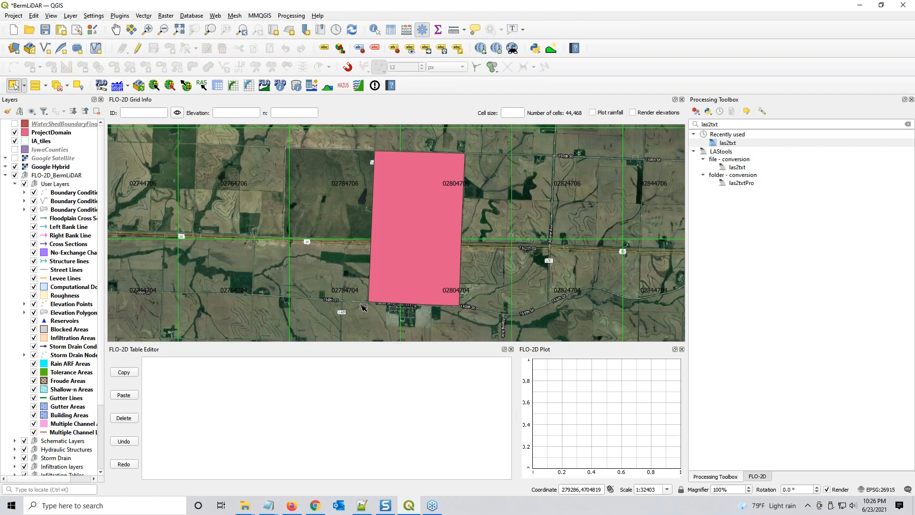
scroll(361, 307, up, 1)
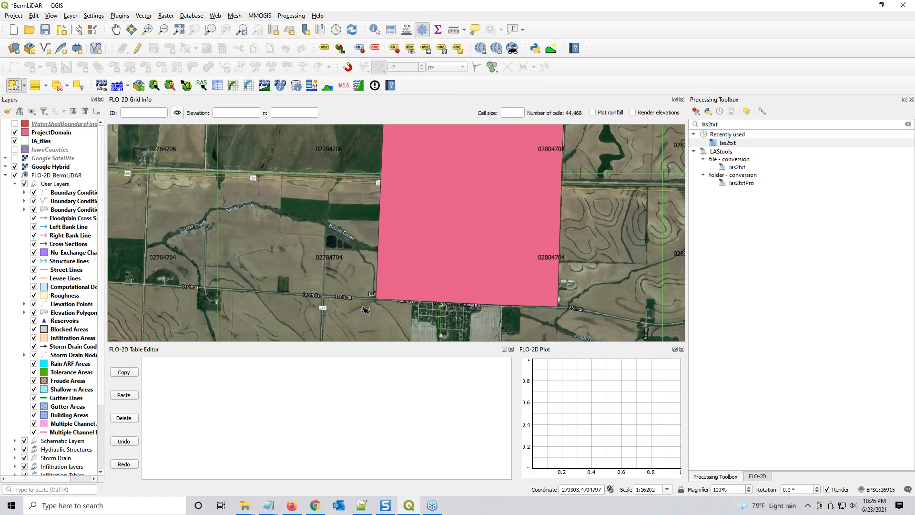
right_click(366, 310)
mouse_move(382, 313)
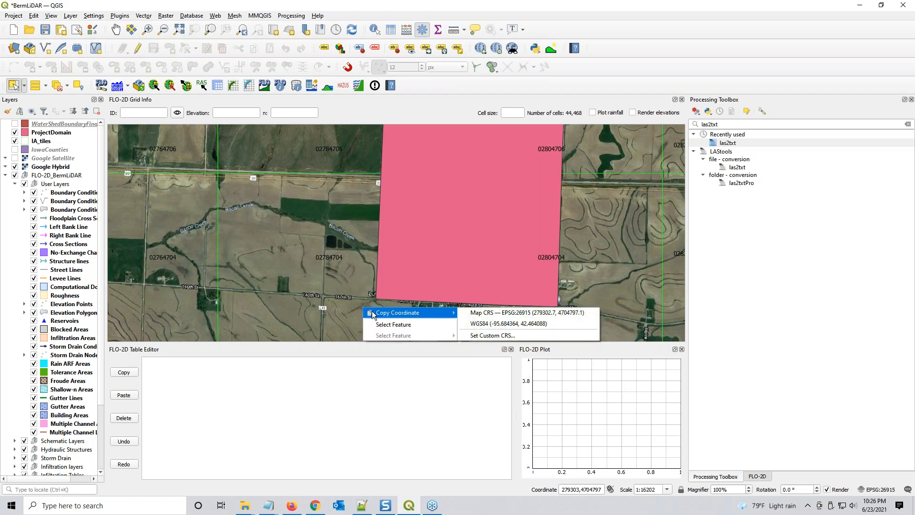
click(501, 323)
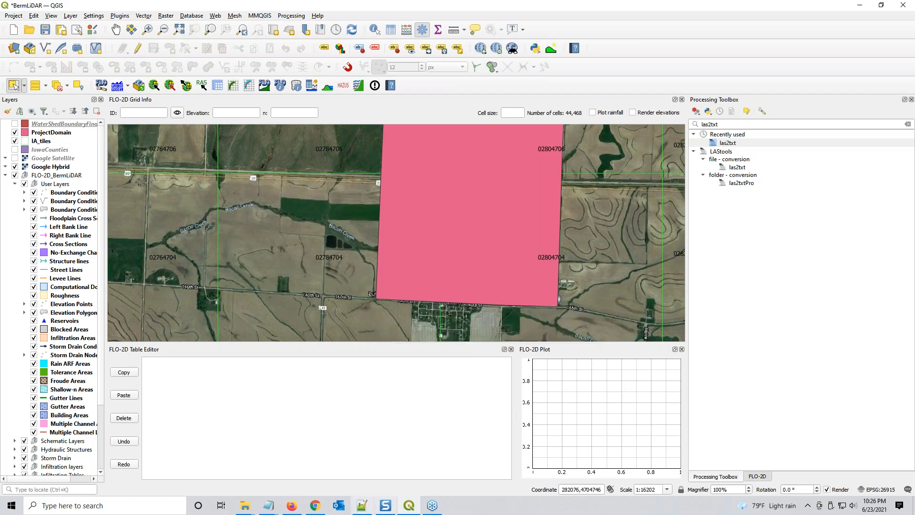
- Add the copied corner coordinate 279302.7,4704797.1 to the untitled Notepad note, leaving a blank line beneath the parameters
mouse_move(268, 506)
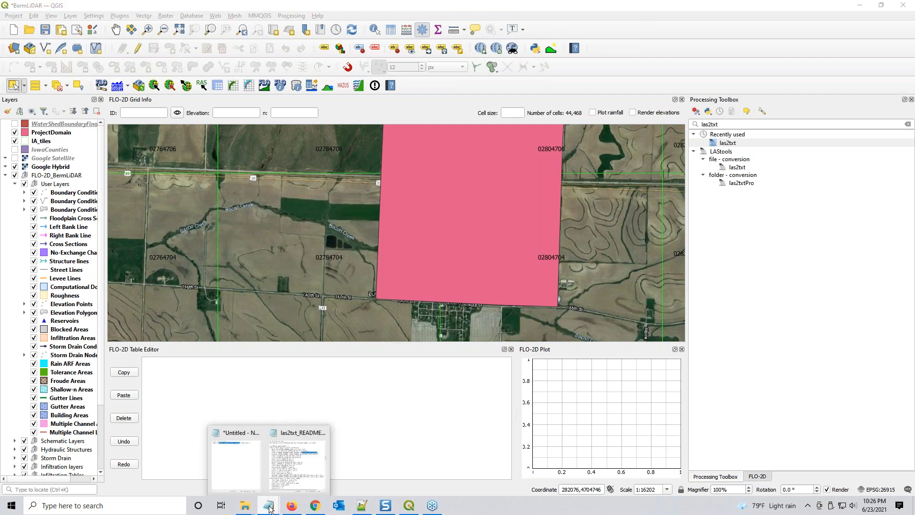
click(255, 434)
click(639, 124)
key(Return)
key(Return)
text(279302.7,4704797.1)
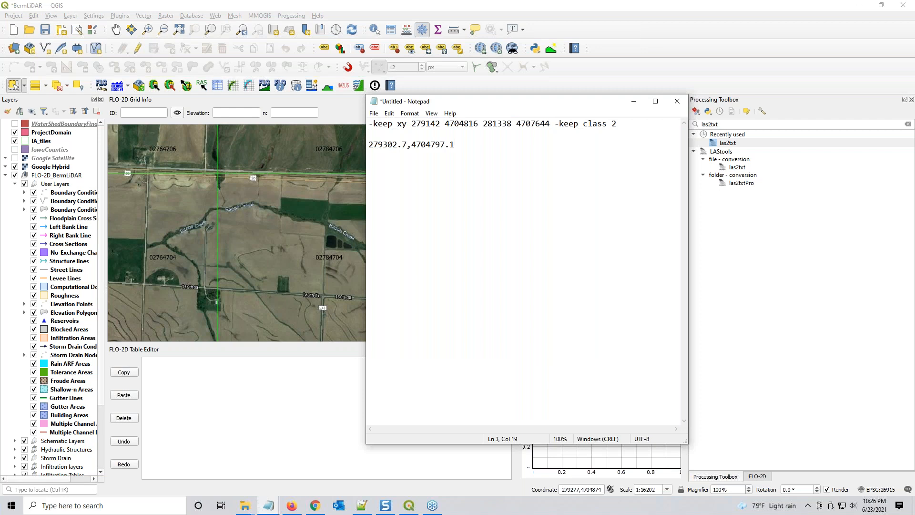
key(BackSpace)
key(BackSpace)
key(BackSpace)
key(Left)
key(Delete)
key(Delete)
key(Delete)
text(0)
key(Right)
key(Right)
key(Right)
key(Right)
key(Delete)
text(5)
text(0)
- Copy the map CRS (EPSG:26915) coordinate just outside the upper-right corner of the pink project domain
drag(490, 106, 206, 118)
scroll(599, 186, down, 1)
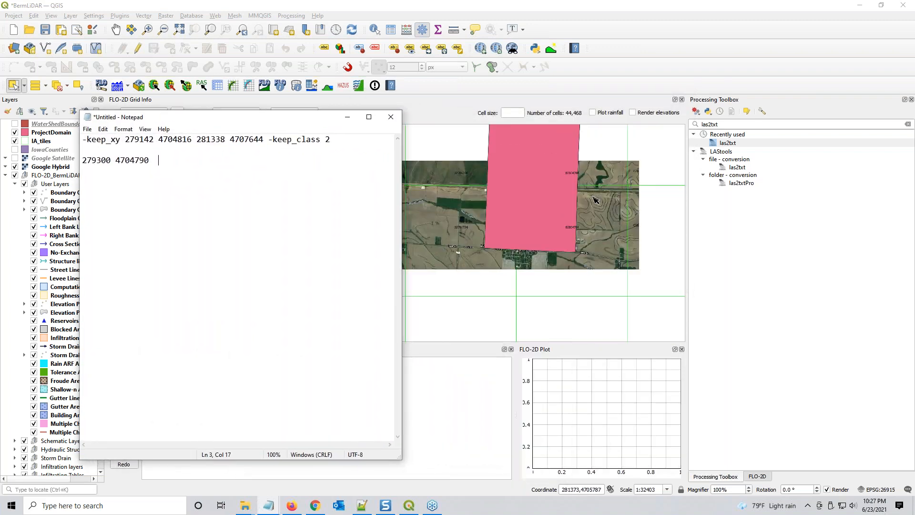
drag(598, 182, 583, 284)
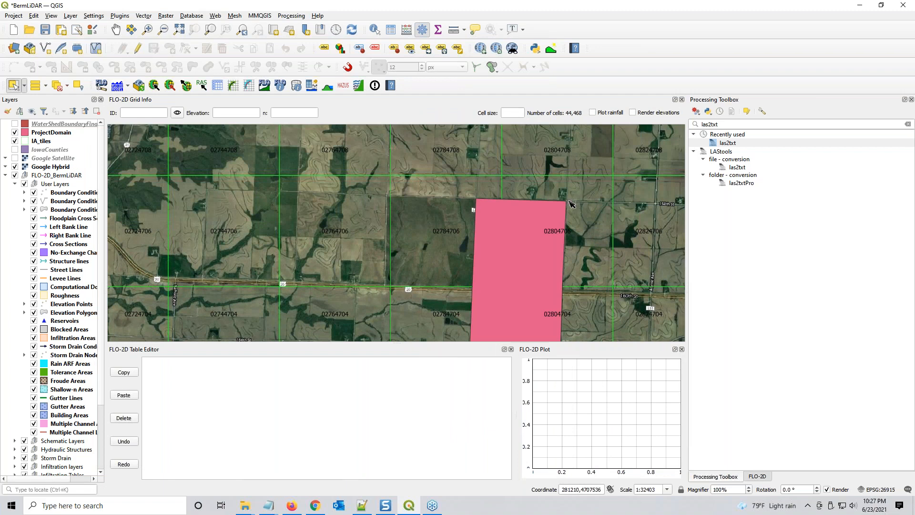
scroll(572, 203, up, 2)
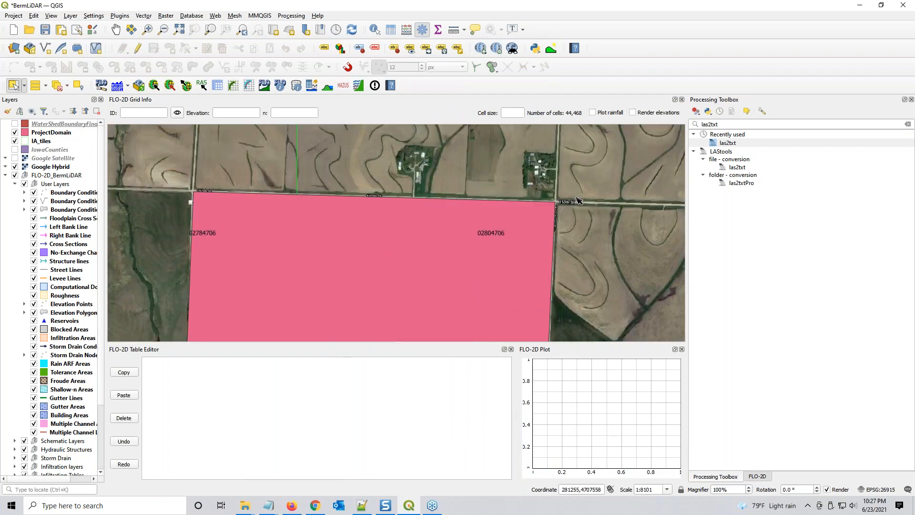
right_click(576, 199)
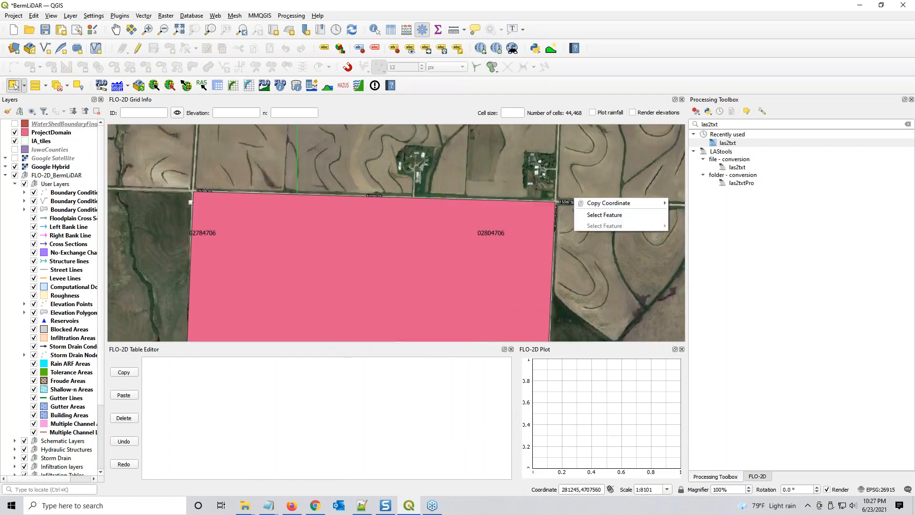
mouse_move(620, 203)
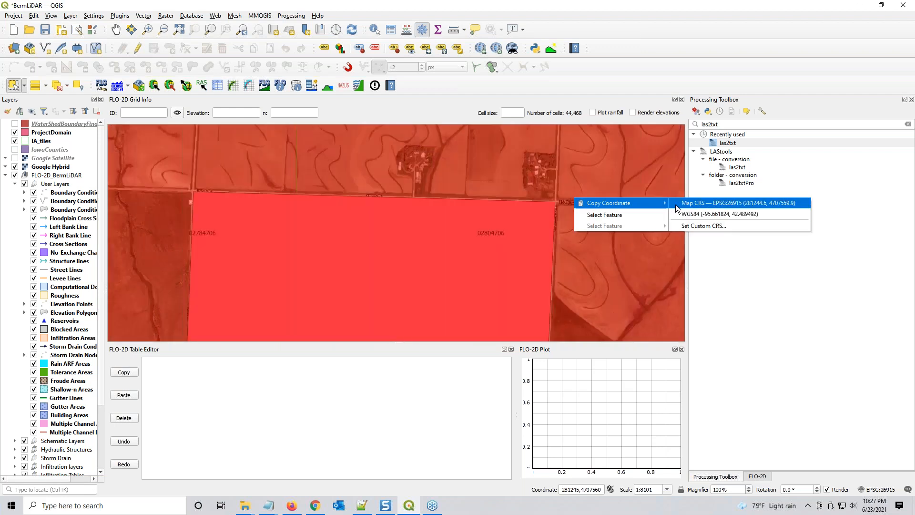
click(691, 203)
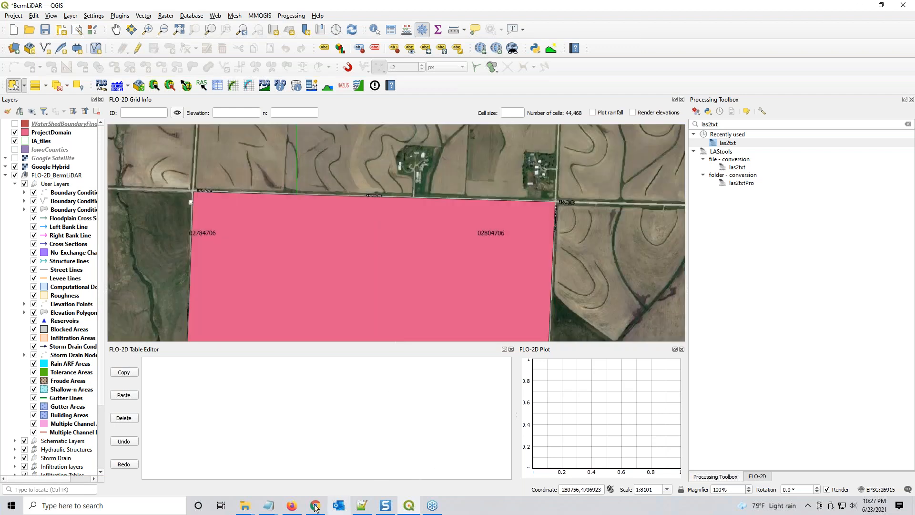
mouse_move(268, 505)
click(238, 458)
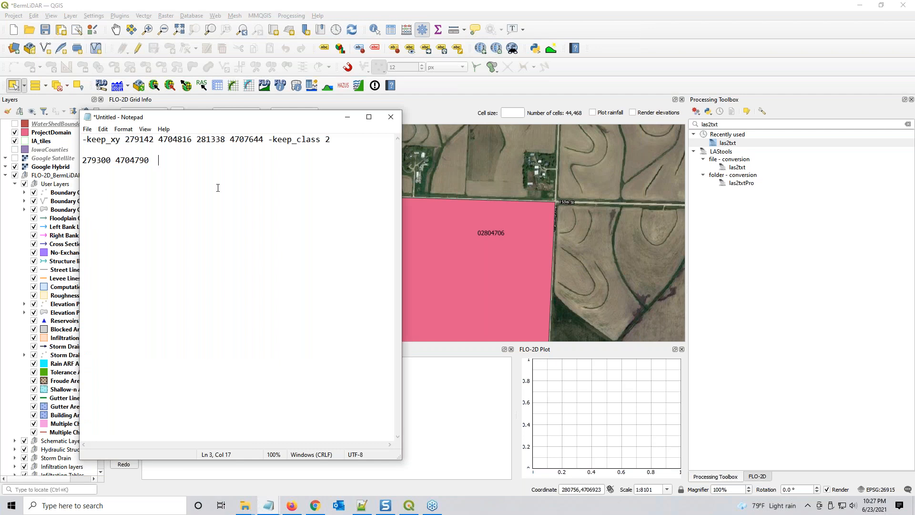
text(281244.6,4707559.9)
text(60)
key(Delete)
key(Delete)
key(Delete)
key(Left)
key(Left)
key(Left)
key(Delete)
key(Left)
key(Delete)
key(Delete)
text(281250)
key(Delete)
key(Delete)
drag(235, 160, 68, 151)
key(ctrl+c)
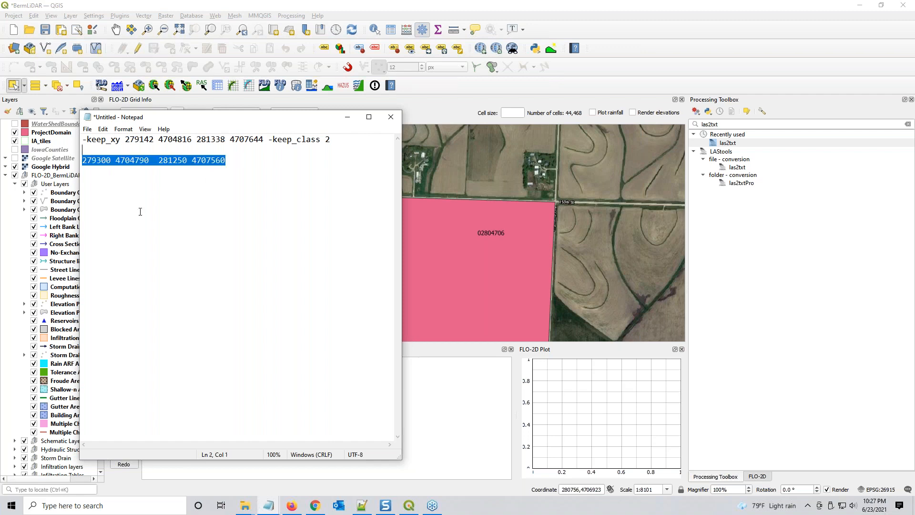
click(140, 212)
drag(82, 161, 230, 163)
click(142, 143)
drag(126, 140, 264, 139)
key(ctrl+v)
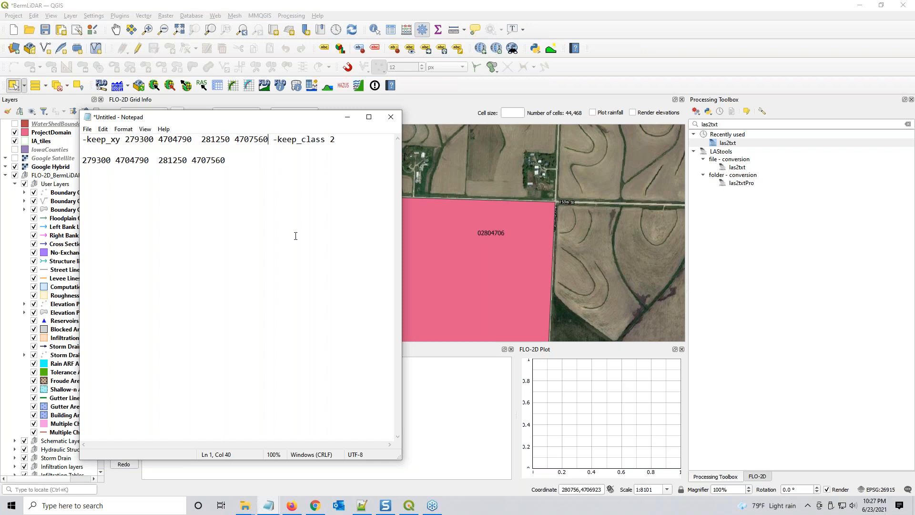
drag(82, 139, 345, 138)
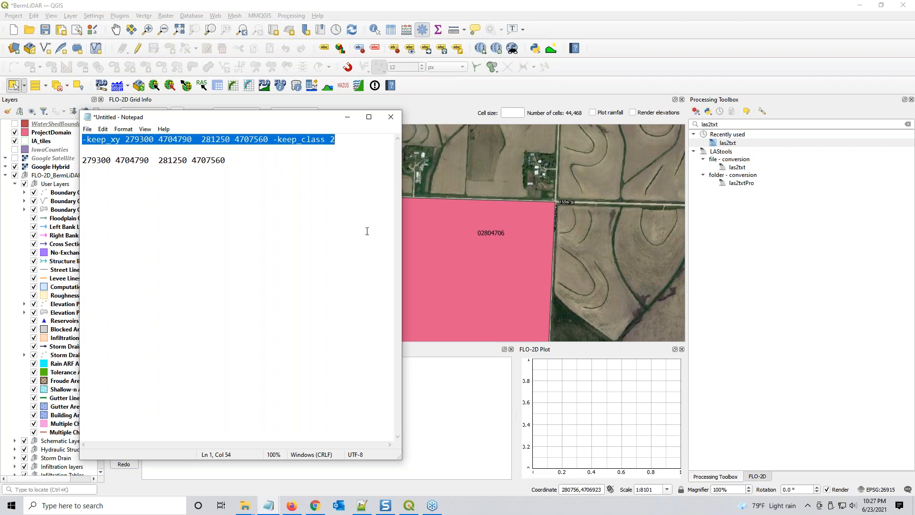
click(192, 140)
key(Delete)
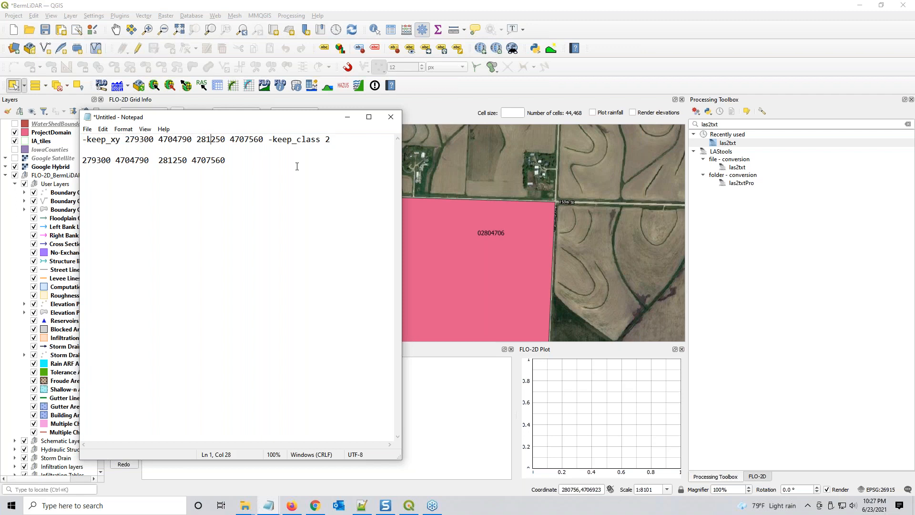
key(Right)
key(Right)
key(Right)
key(Left)
key(Left)
key(Left)
key(Left)
key(Left)
key(Left)
key(Left)
key(Left)
key(Left)
key(Left)
key(Left)
key(Left)
key(Left)
key(Left)
key(Left)
key(Left)
key(Left)
key(Left)
key(Left)
key(Left)
key(Left)
key(Left)
key(Left)
key(Left)
key(Left)
key(Left)
key(Left)
key(Left)
key(shift+Up)
key(ctrl+c)
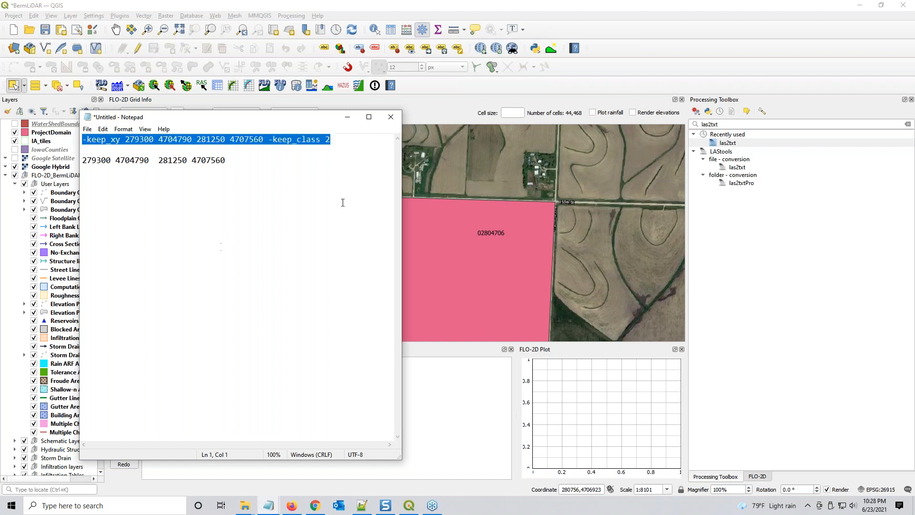
drag(914, 88, 348, 75)
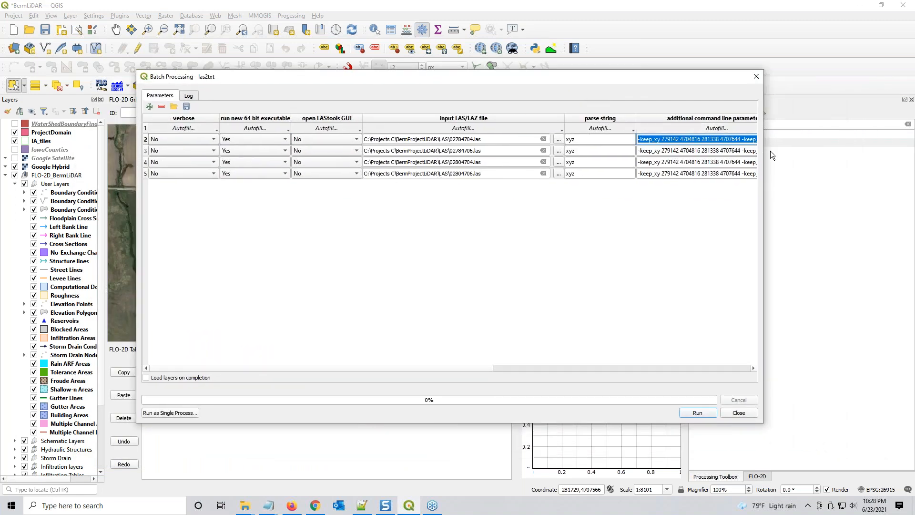
drag(763, 150, 912, 150)
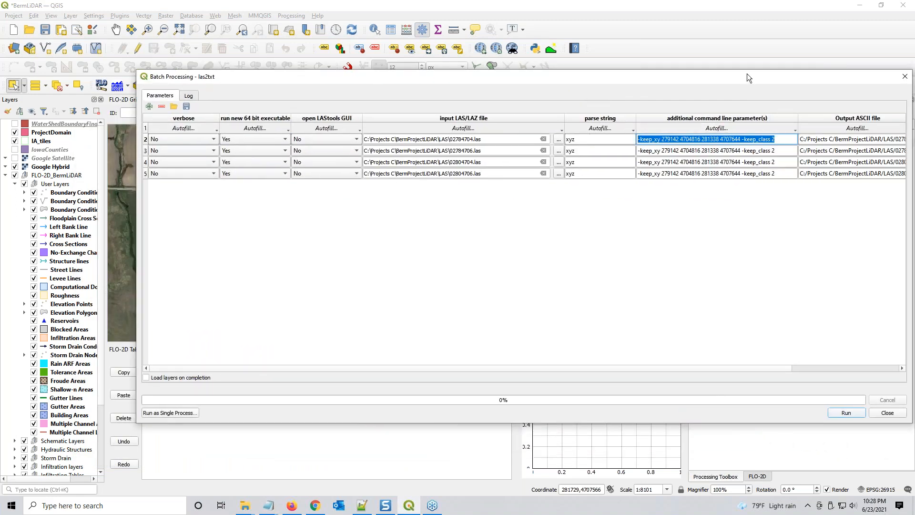
drag(748, 74, 555, 80)
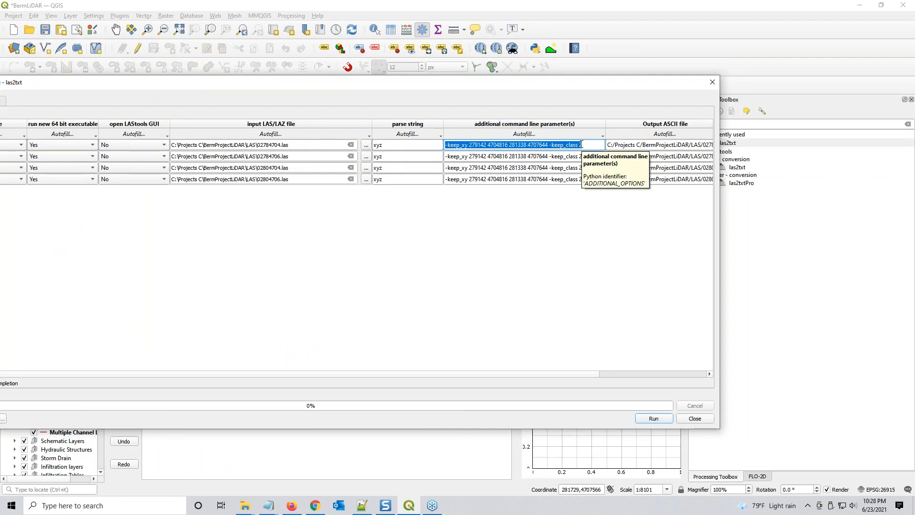
key(ctrl+v)
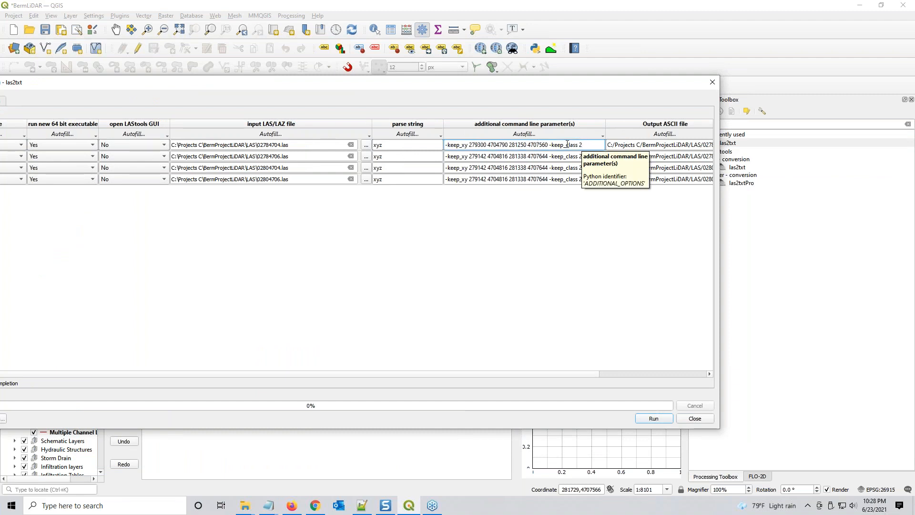
click(596, 134)
click(590, 144)
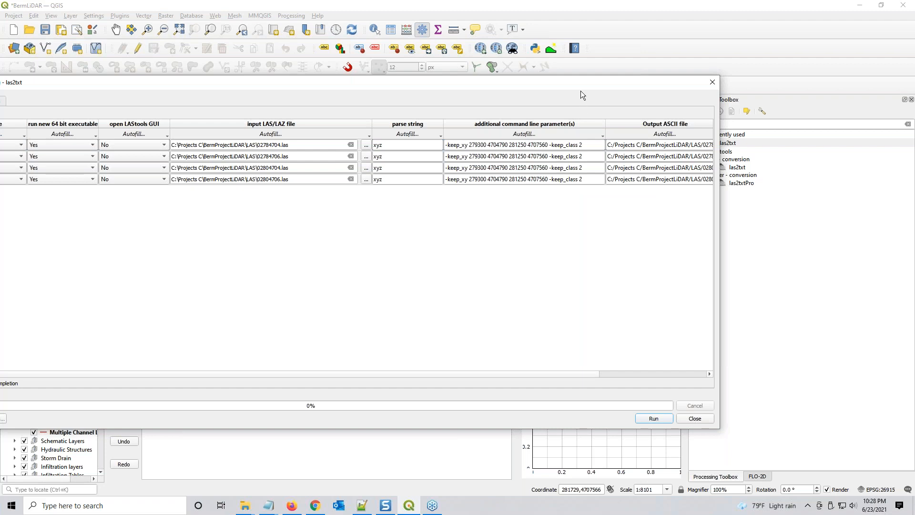
drag(580, 79, 589, 72)
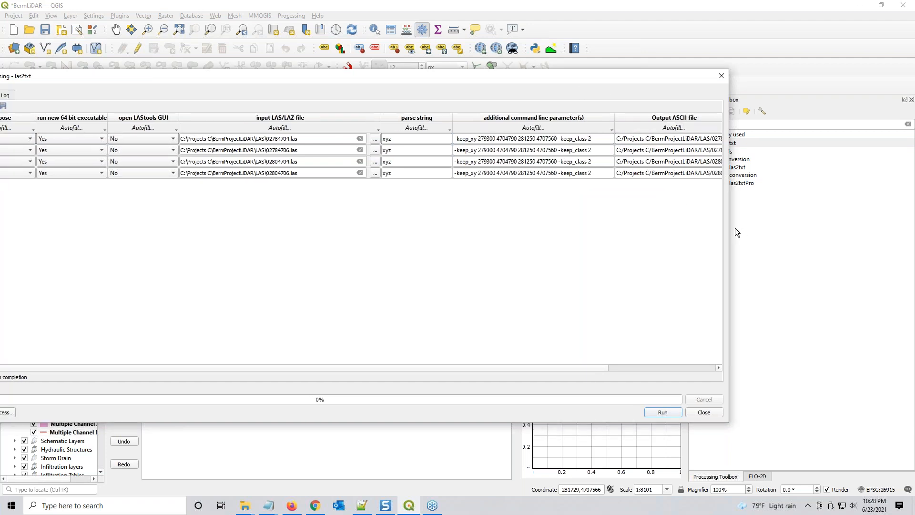
drag(728, 224, 887, 224)
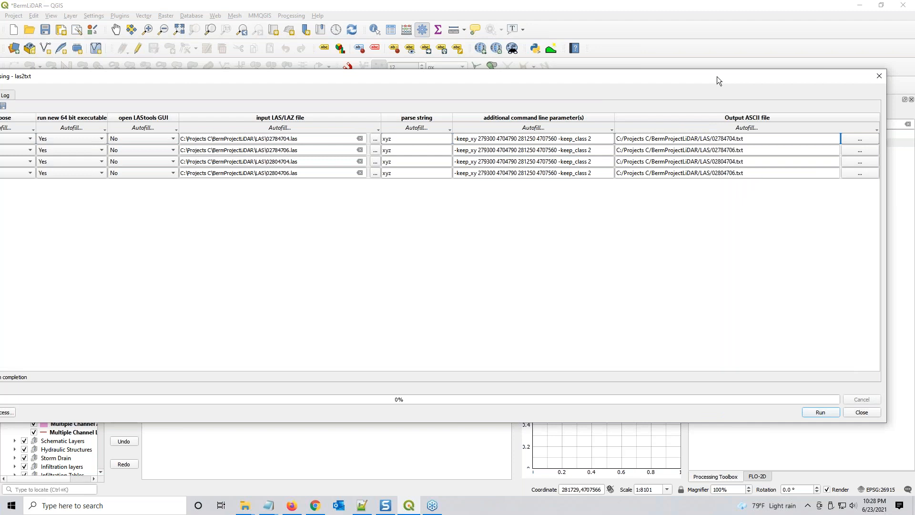
drag(721, 76, 655, 77)
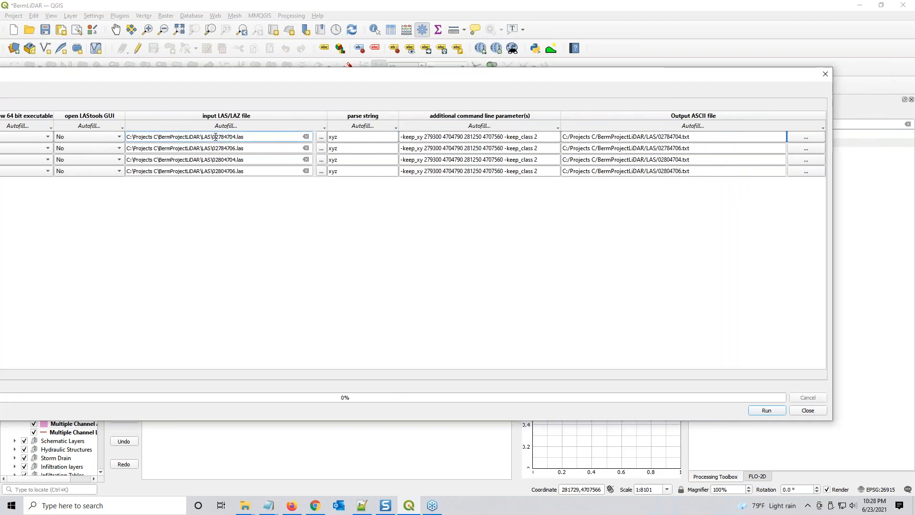
drag(213, 137, 235, 136)
key(ctrl+c)
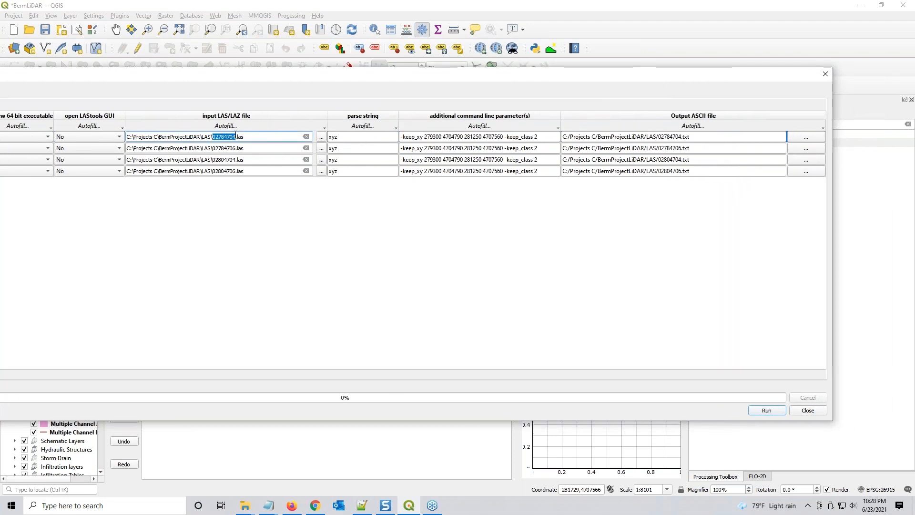
click(808, 137)
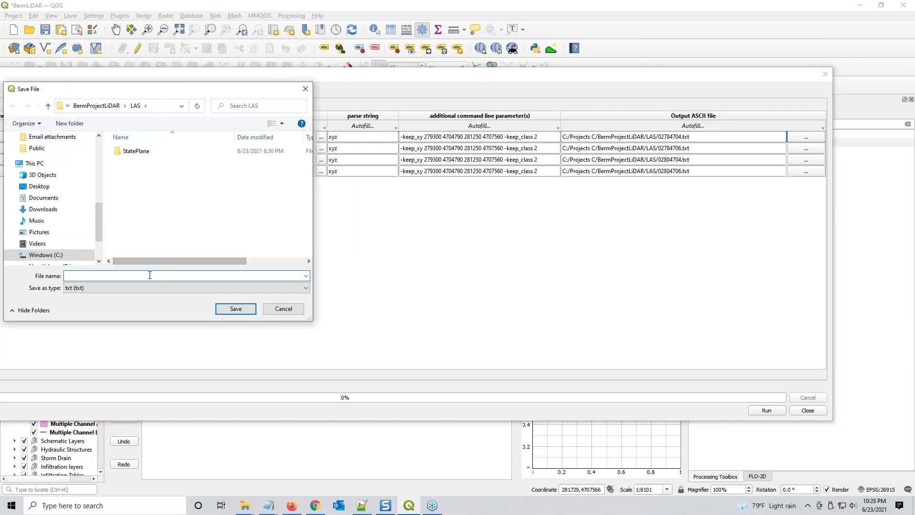
key(ctrl+v)
text(.txt)
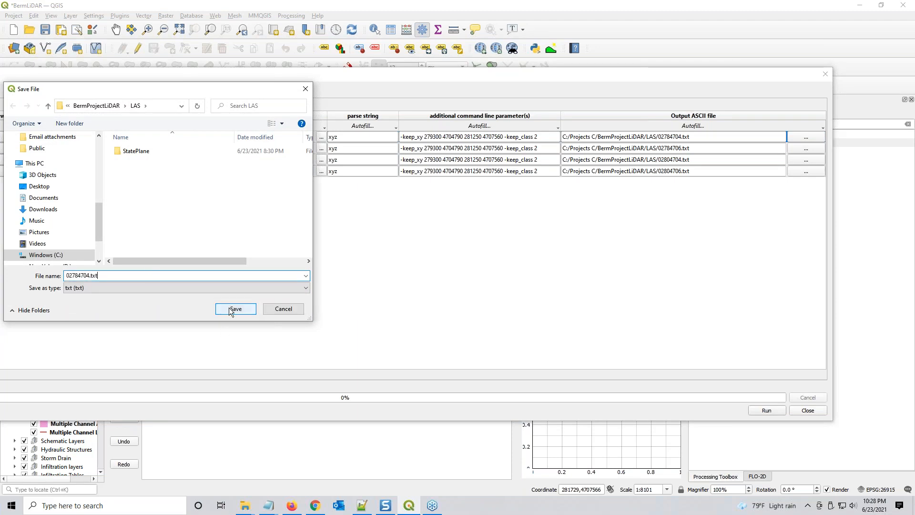
click(283, 309)
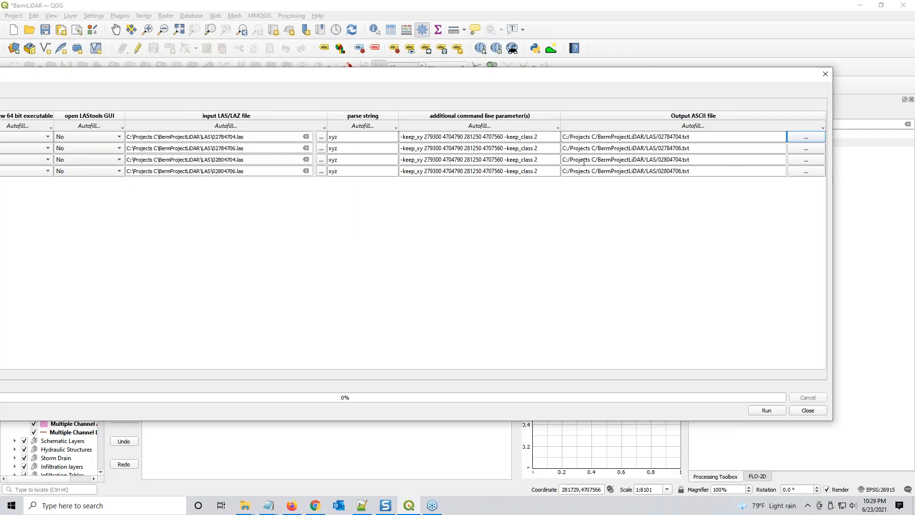
drag(829, 200, 313, 113)
drag(296, 76, 701, 62)
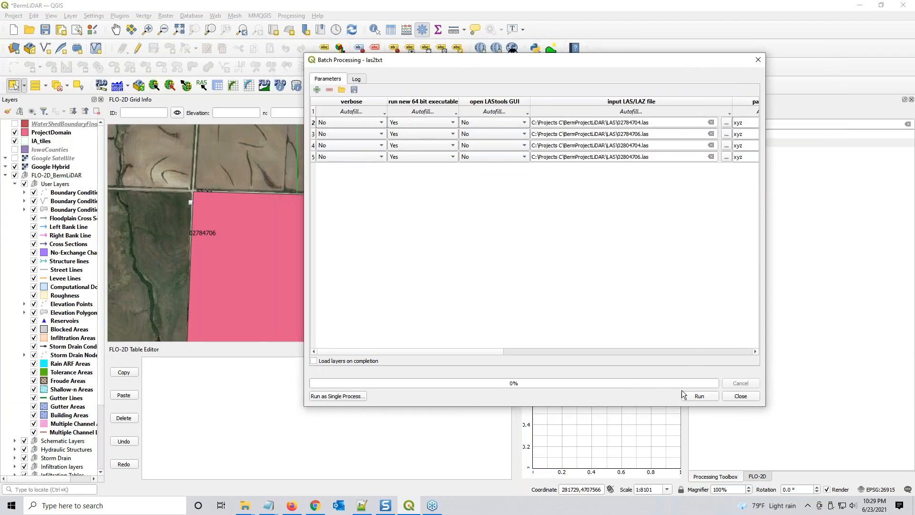
- Delete 02784704 Ground.txt and the four old tile text files from 02784704.txt to 02804706.txt in the LAS folder
click(245, 505)
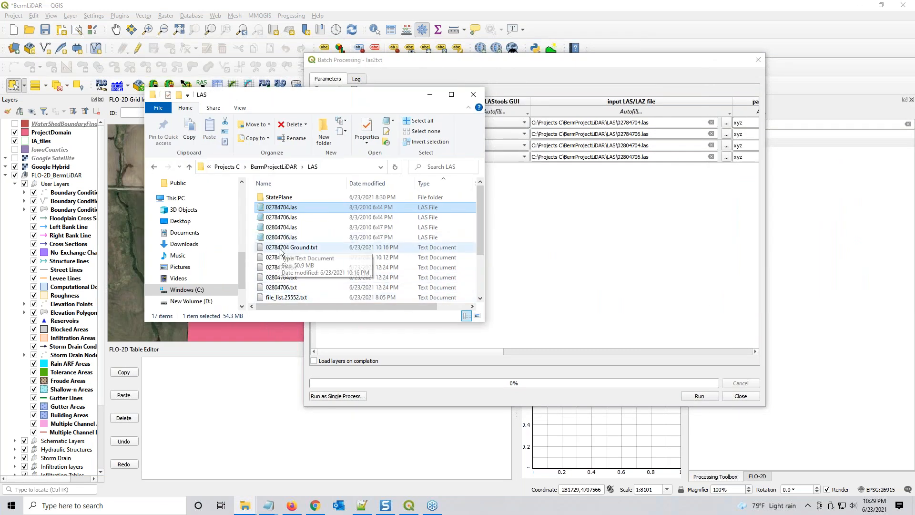
click(280, 251)
shift+click(285, 287)
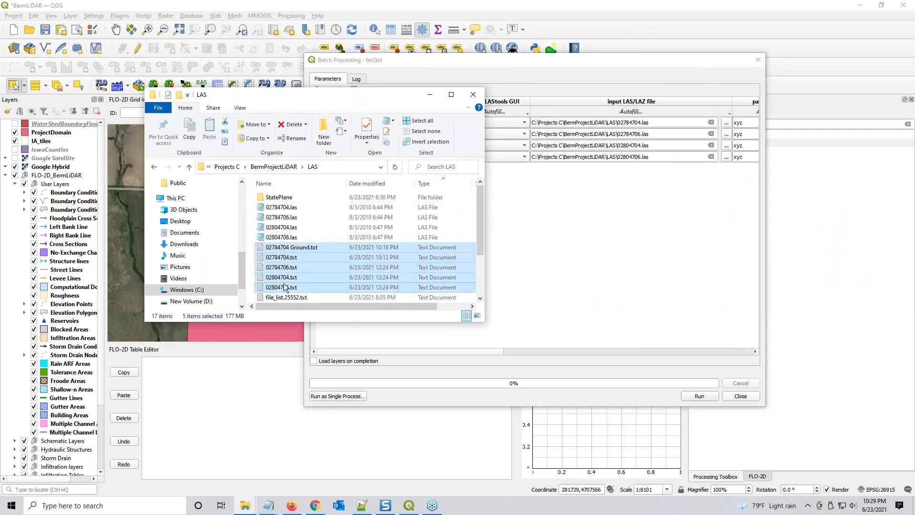
key(Delete)
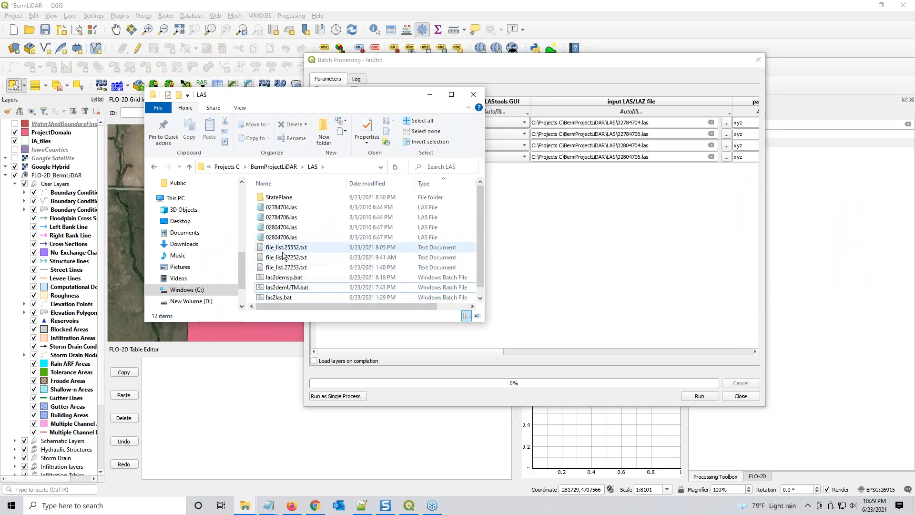
drag(281, 95, 914, 67)
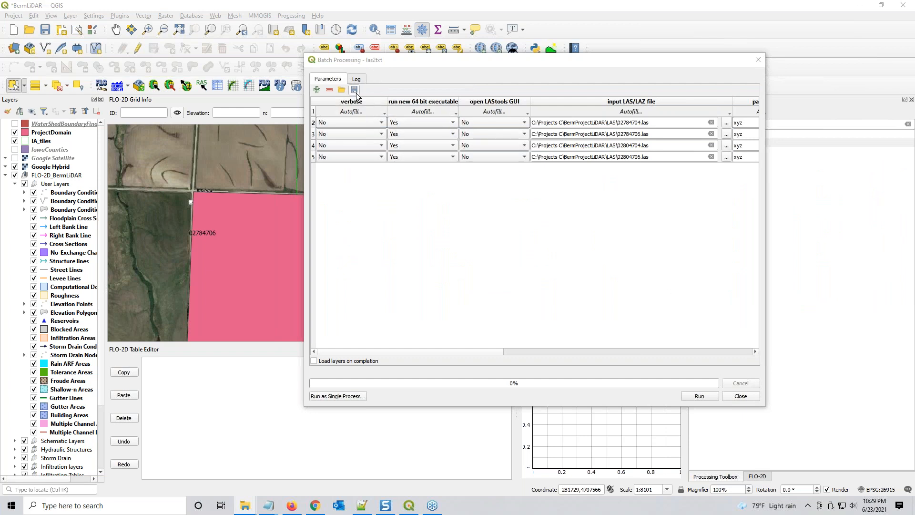
- Run the las2txt batch on the four LAS tiles and check the output text files and the processing log
click(699, 396)
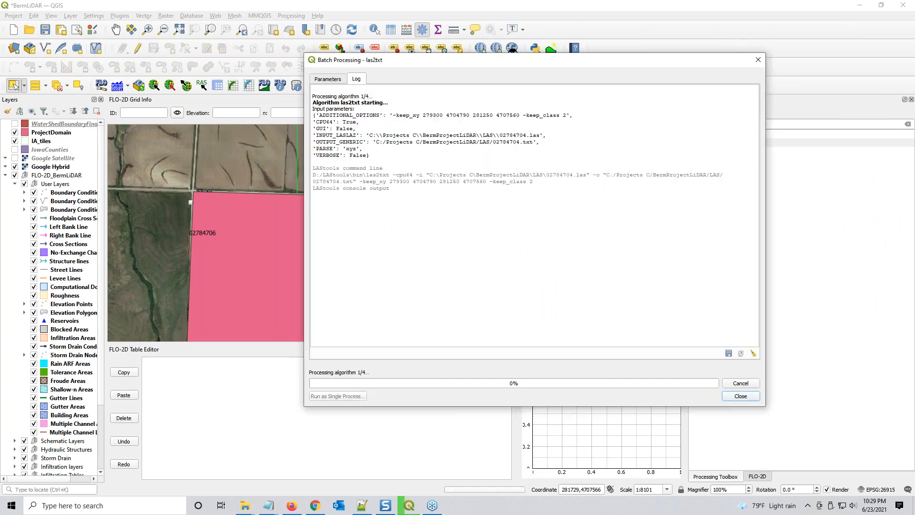
drag(914, 72, 615, 83)
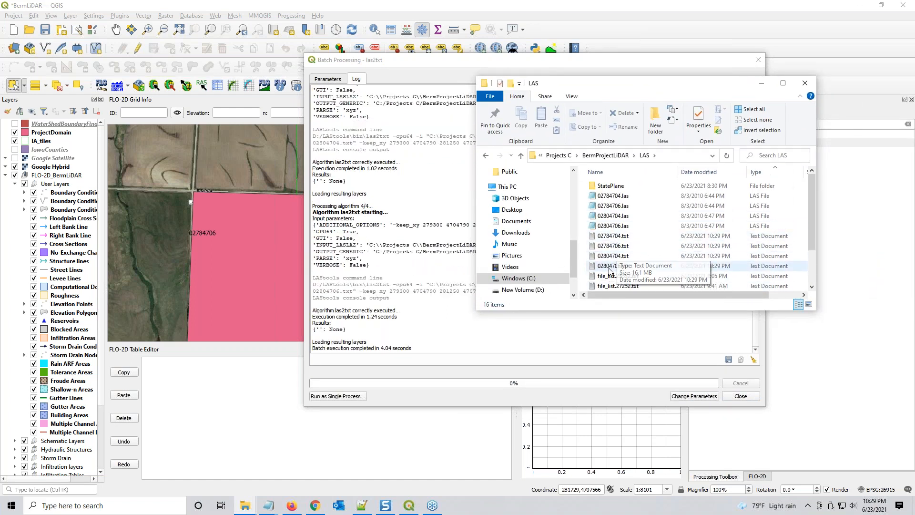
drag(653, 84, 914, 95)
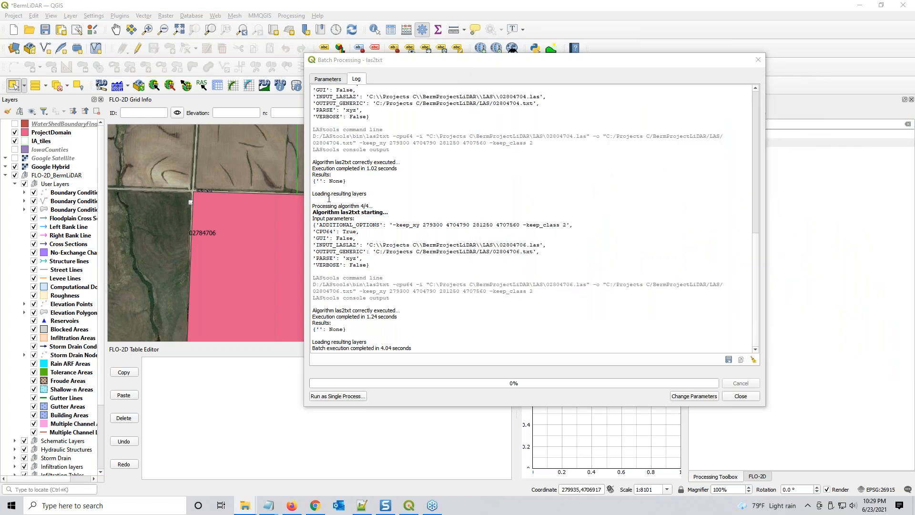
drag(361, 206, 374, 206)
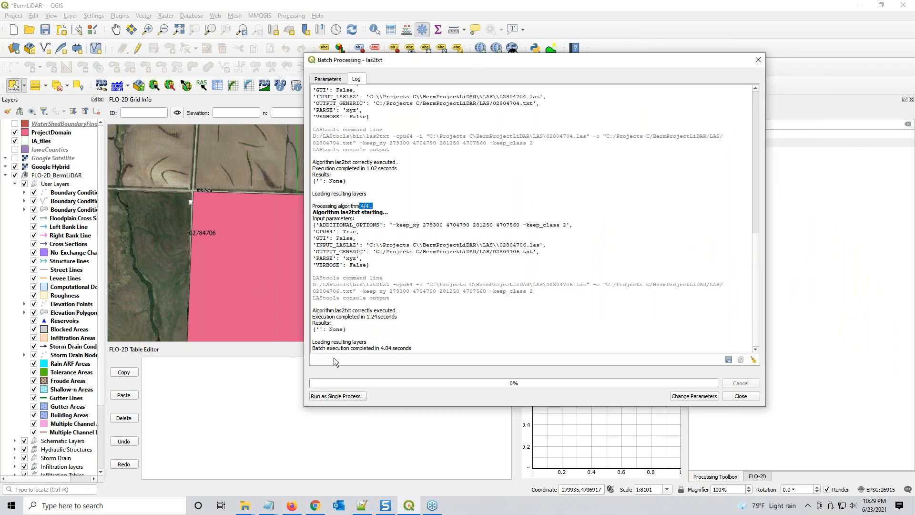
drag(326, 348, 417, 351)
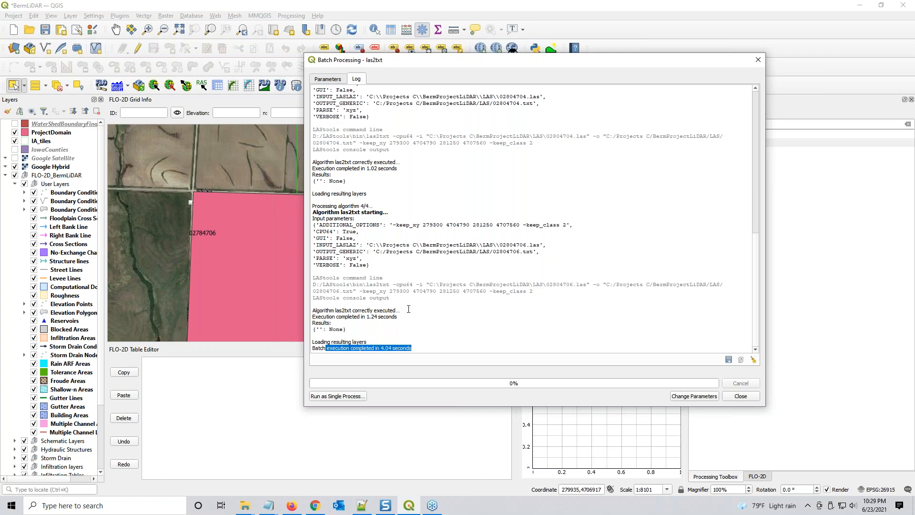
scroll(409, 309, up, 10)
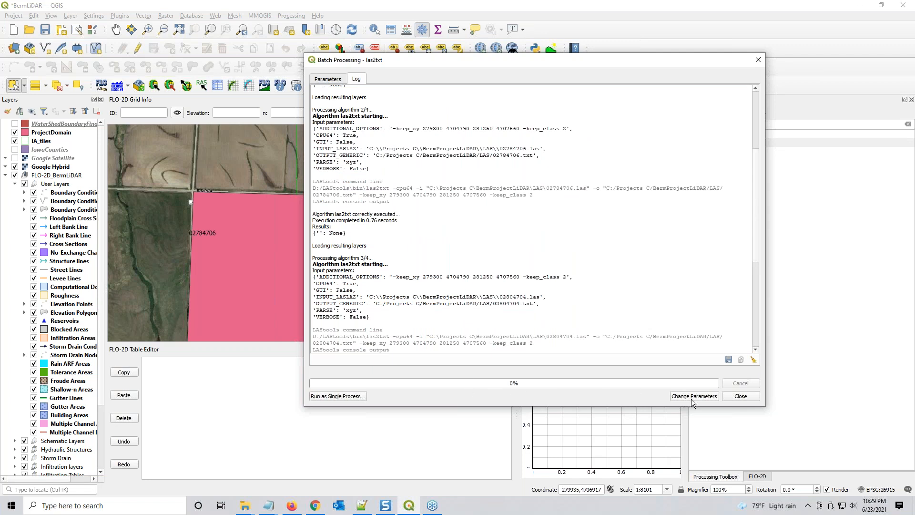
- Highlight the LAStools command line for tile 02784704 in the batch processing log to read it
scroll(461, 325, up, 7)
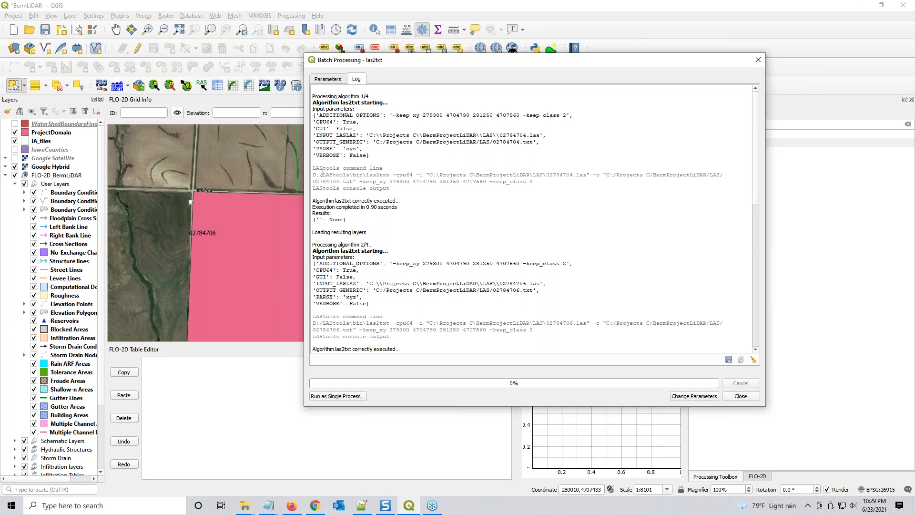
drag(313, 176, 534, 180)
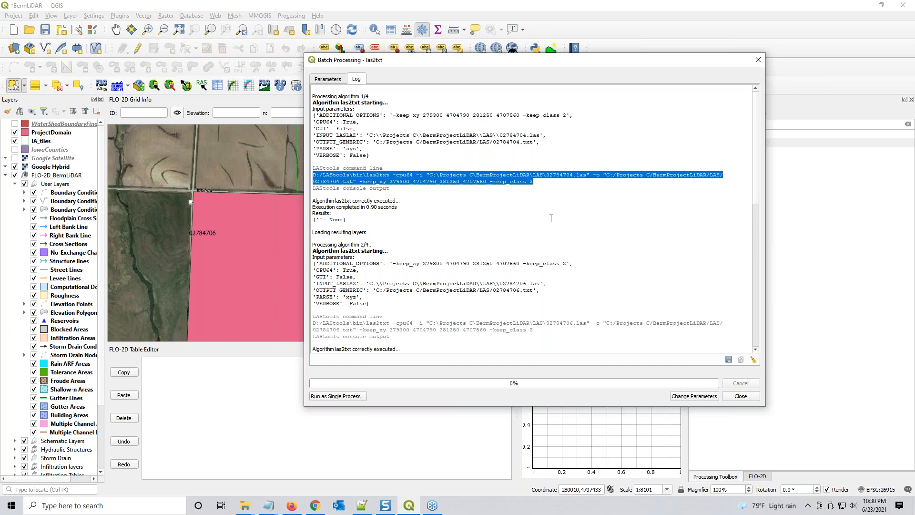
drag(914, 129, 914, 91)
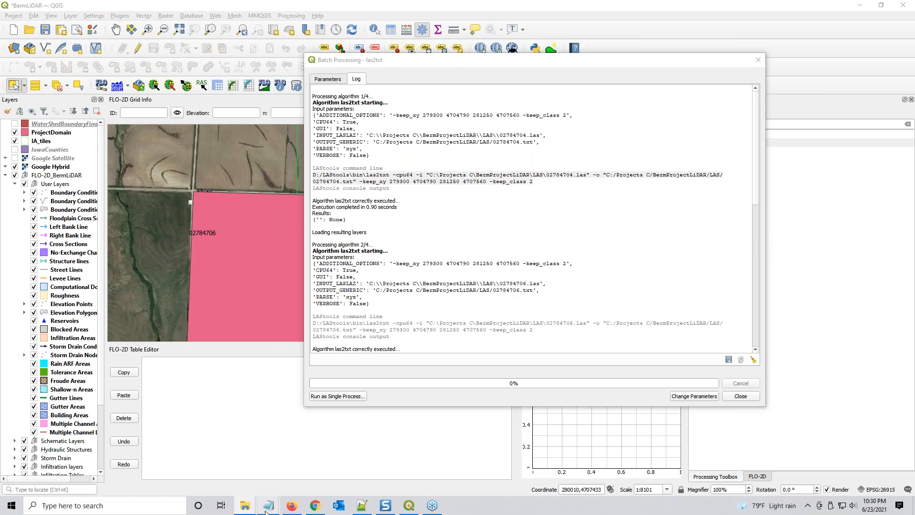
- Switch to File Explorer and open las2txt.bat from the LAS folder in Notepad++
mouse_move(246, 508)
drag(914, 143, 599, 130)
scroll(544, 288, down, 2)
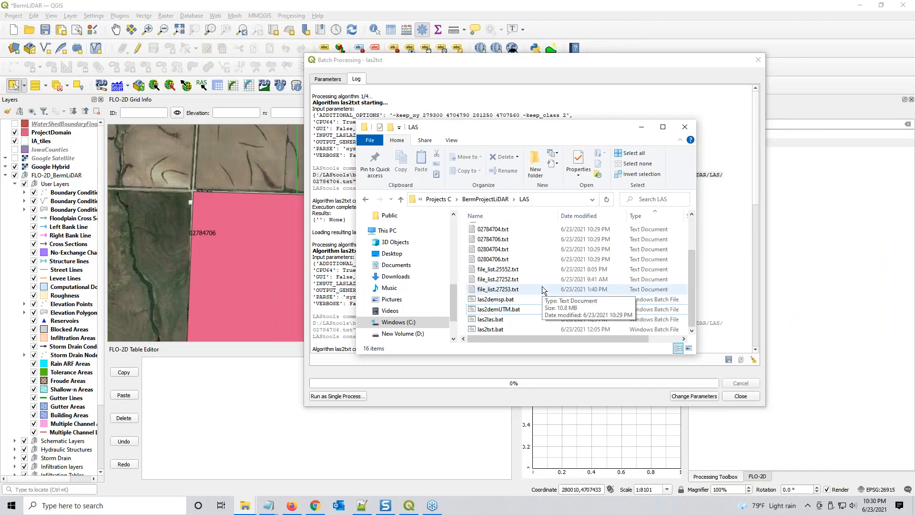
click(485, 330)
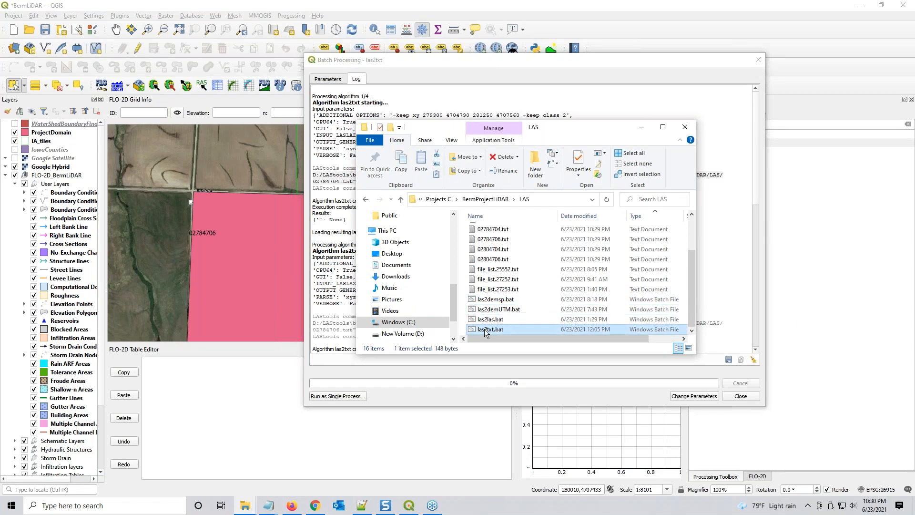
right_click(484, 329)
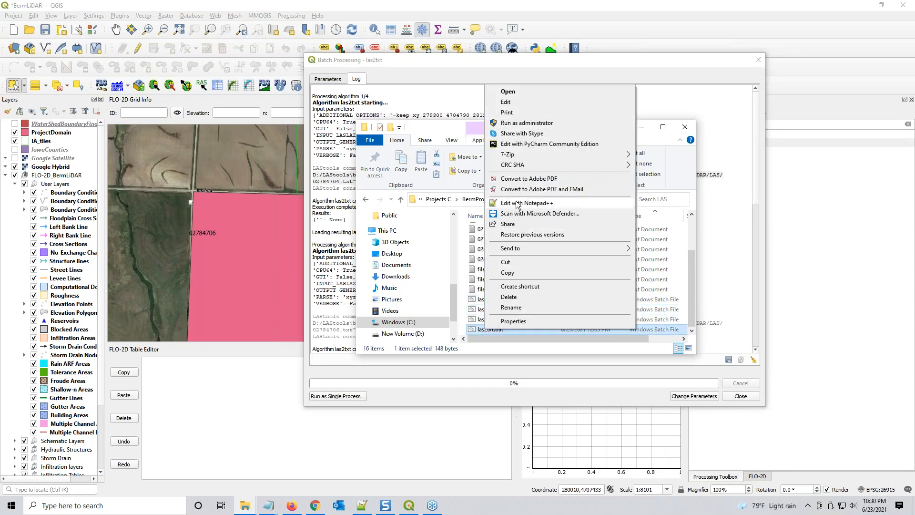
click(517, 203)
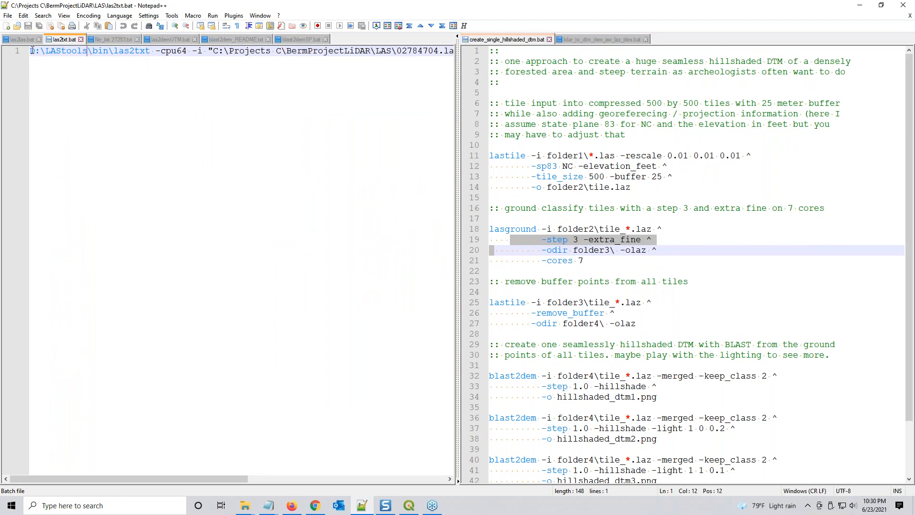
- Examine the las2txt program path and the output text file path in las2txt.bat, and return to the batch log
drag(30, 51, 152, 52)
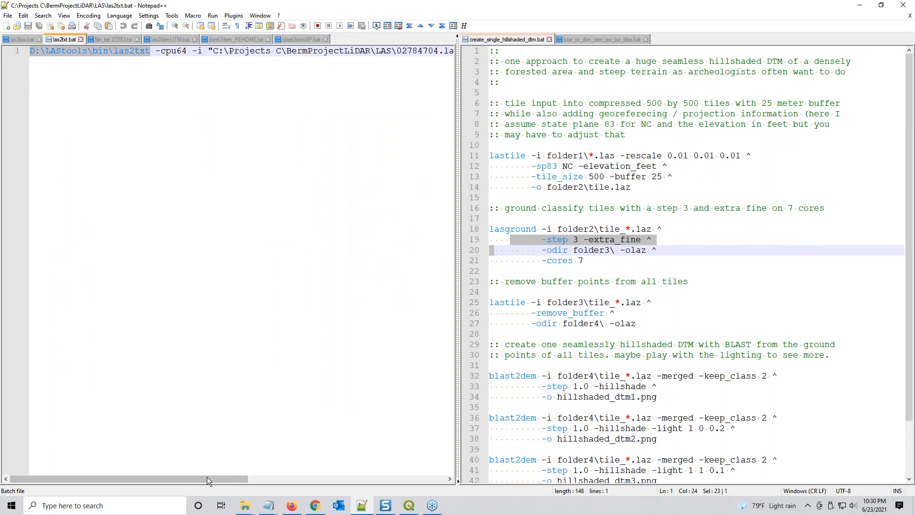
drag(207, 477, 92, 465)
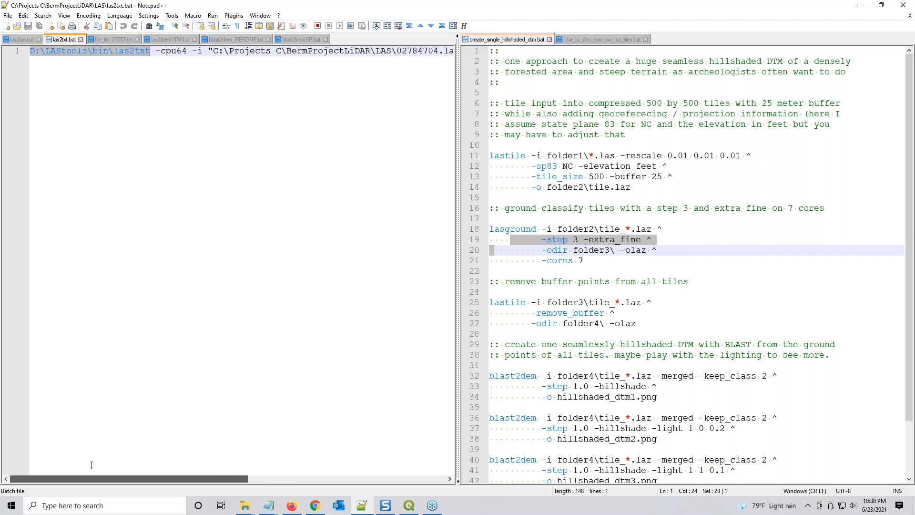
key(End)
drag(203, 50, 448, 53)
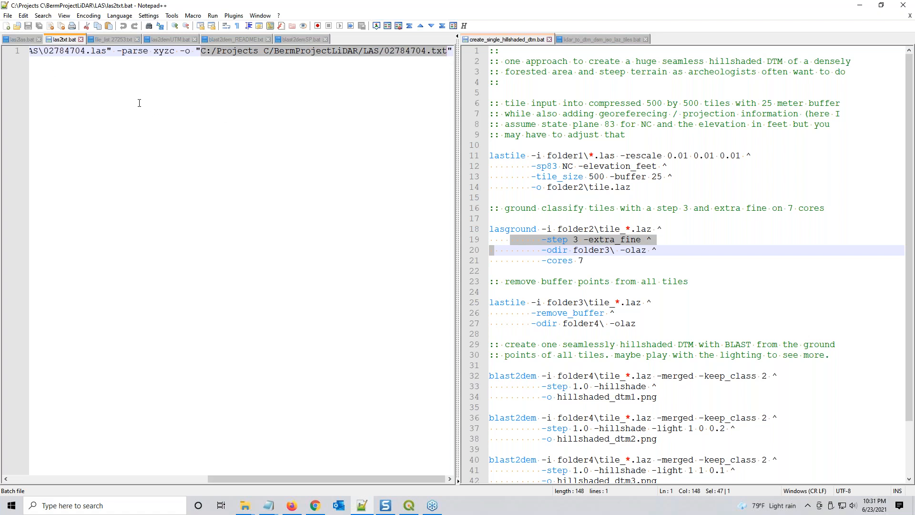
click(859, 7)
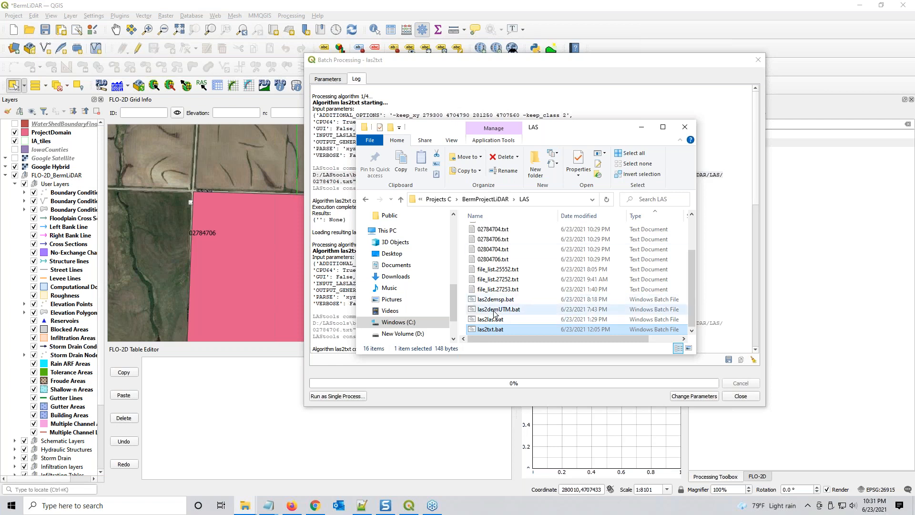
drag(560, 130, 914, 125)
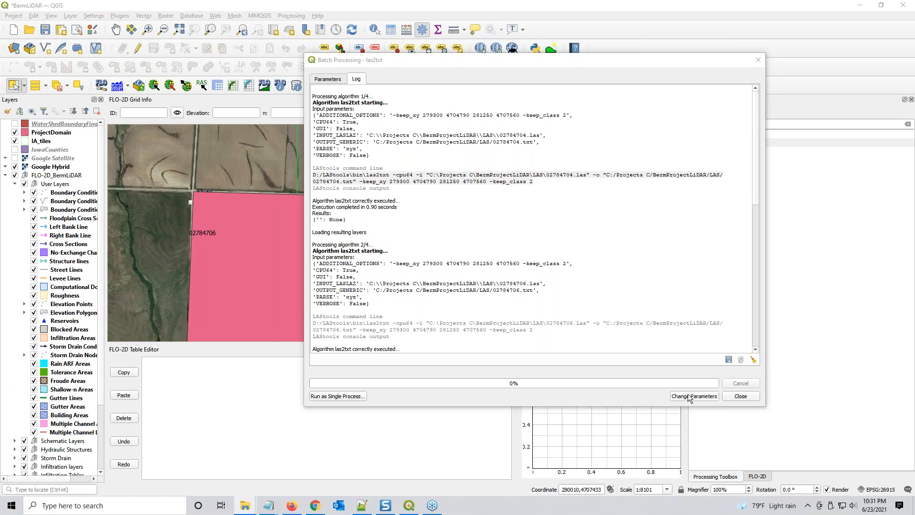
- Close the las2txt batch dialog and select the text files 02784704.txt to 02804706.txt in the LAS folder to check them
click(741, 396)
drag(914, 143, 478, 156)
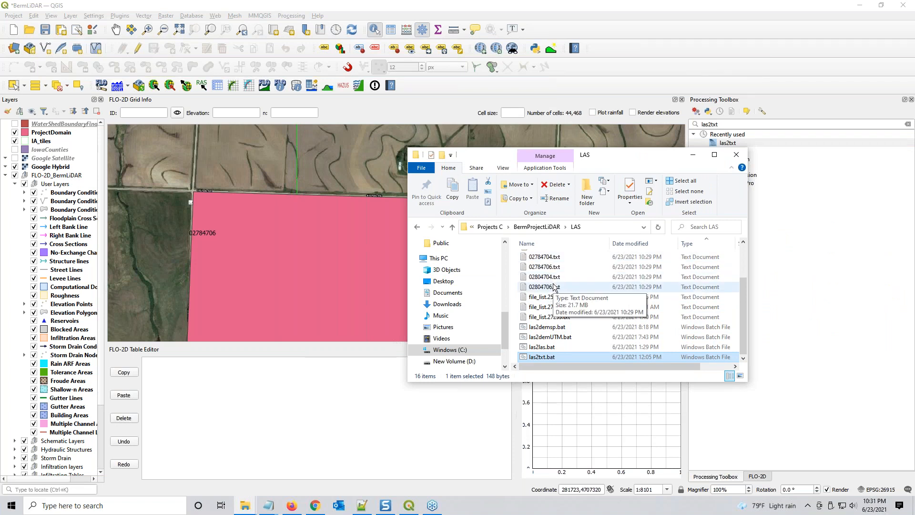
click(548, 257)
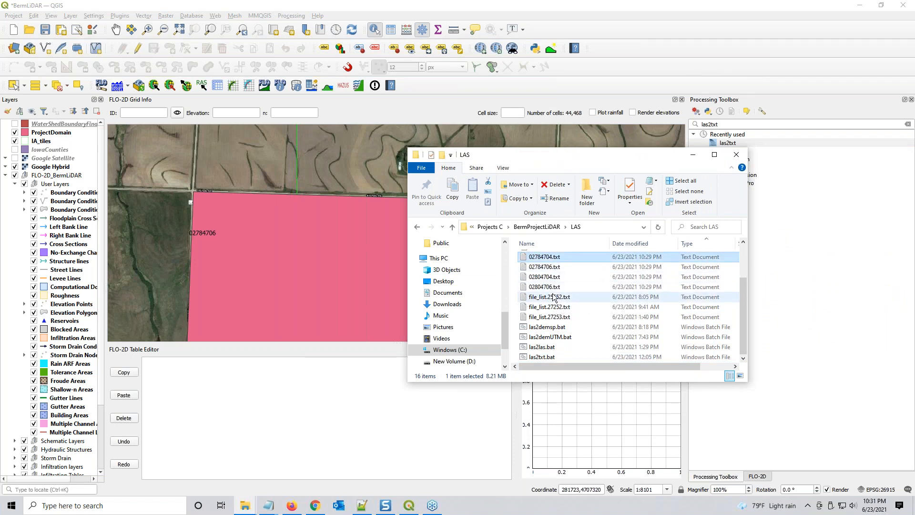
shift+click(548, 287)
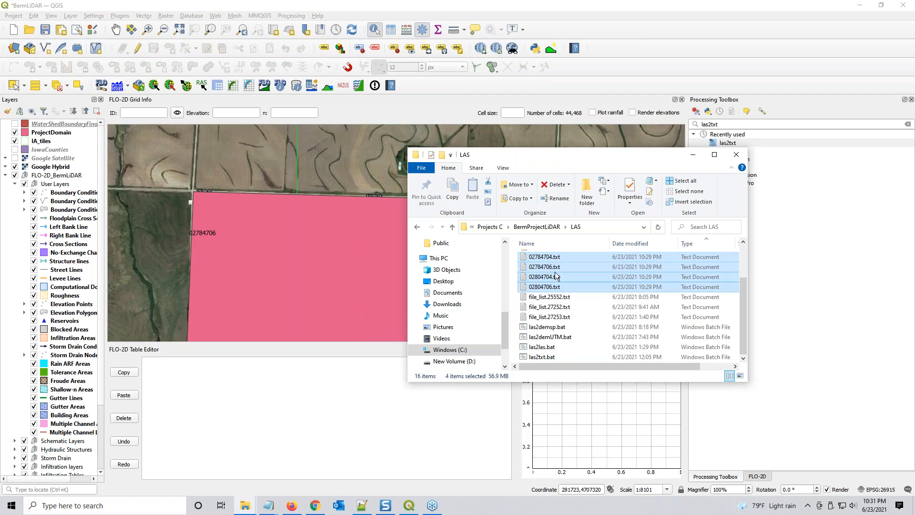
scroll(556, 277, up, 2)
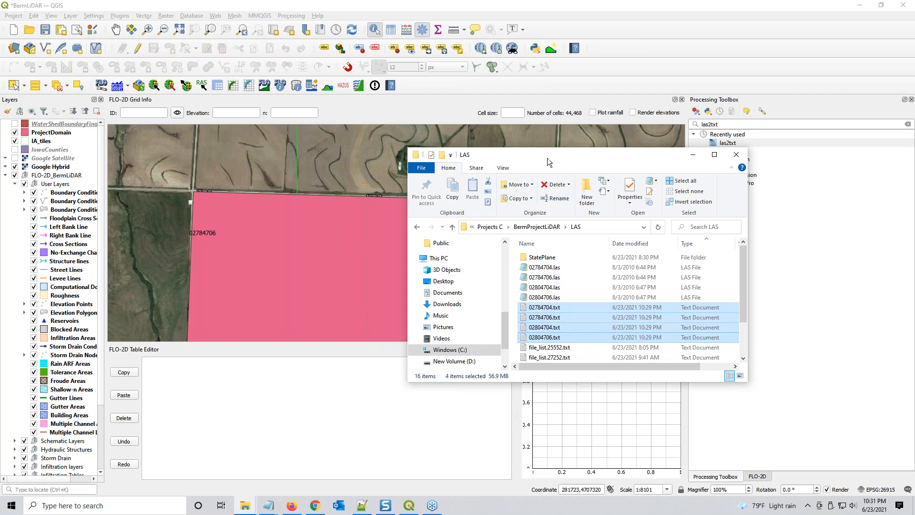
drag(547, 158, 542, 100)
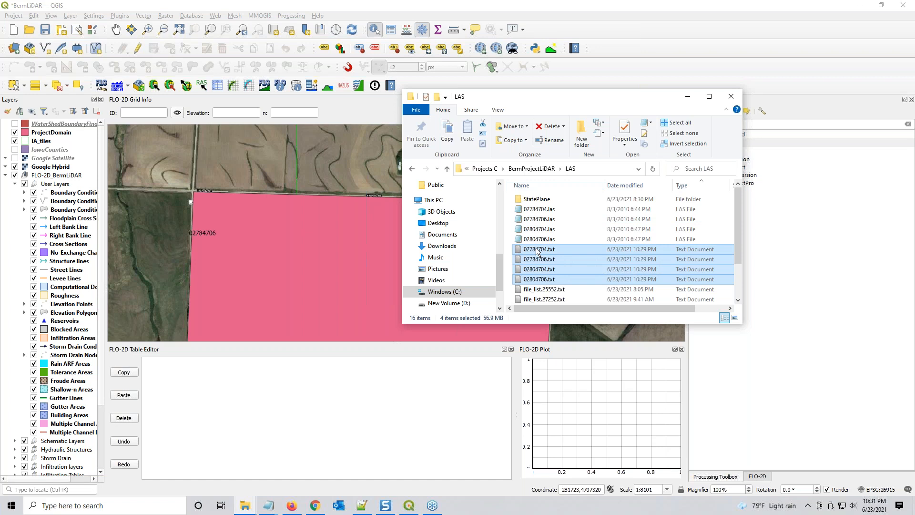
drag(565, 99, 619, 105)
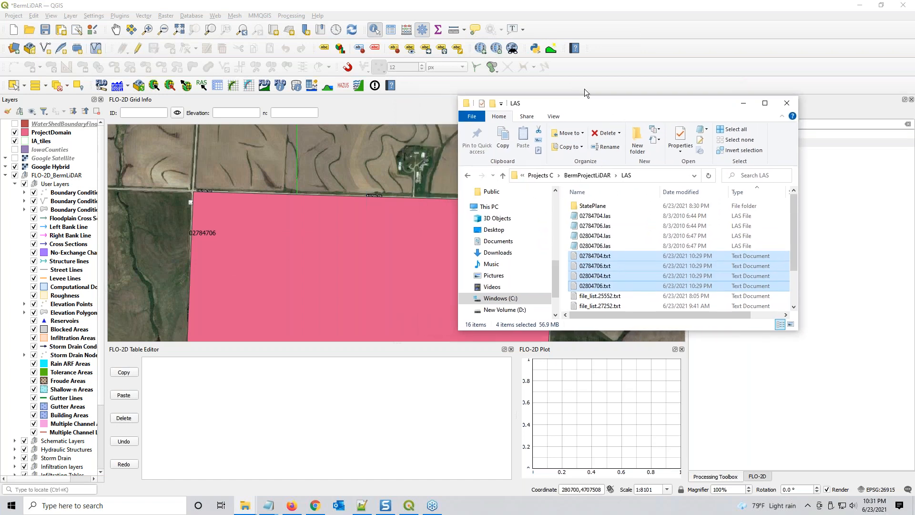
drag(585, 104, 914, 94)
- Add 02784704.txt as a delimited text point layer with field_1 as X and field_2 as Y, and view its extent against the project domain
scroll(397, 224, down, 2)
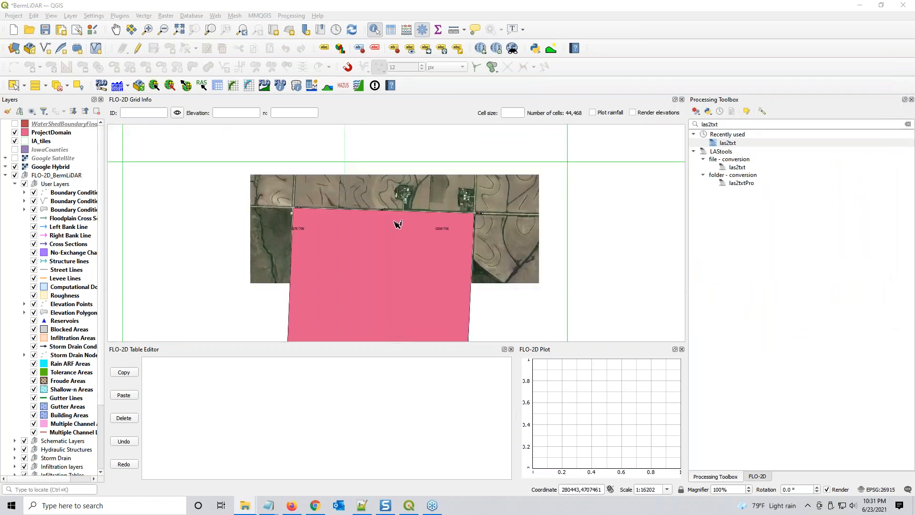
drag(403, 265, 419, 191)
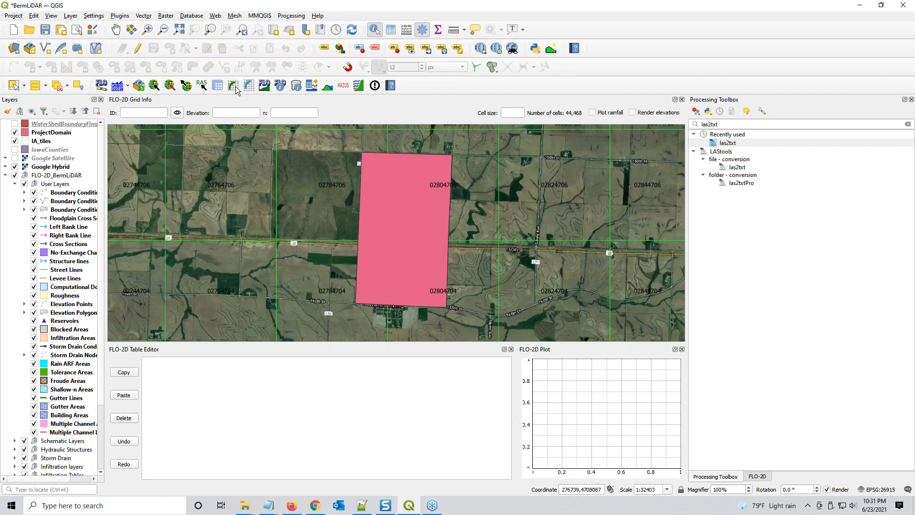
click(18, 48)
click(632, 100)
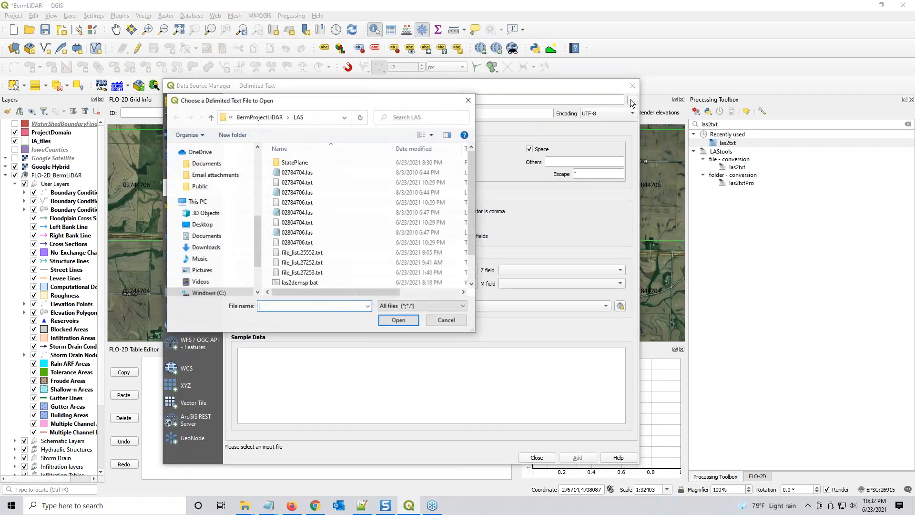
click(305, 183)
double_click(304, 182)
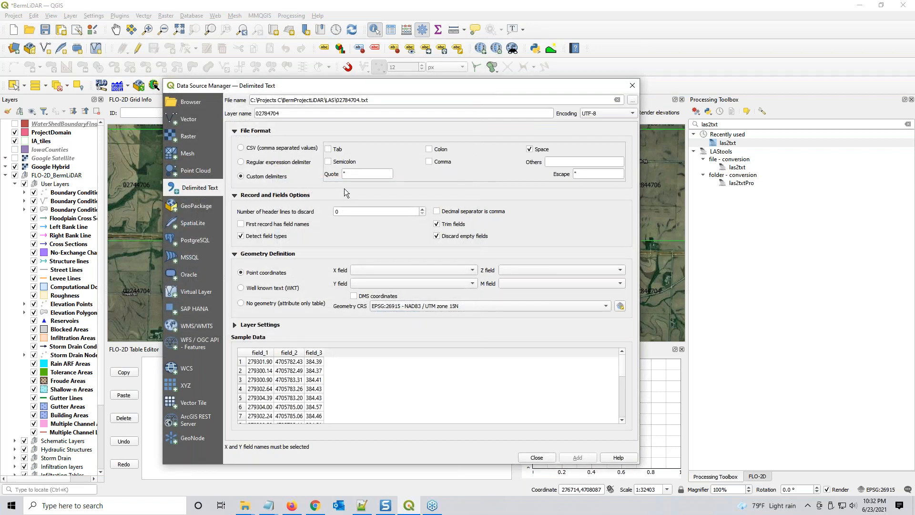
click(416, 270)
click(413, 275)
click(411, 284)
click(408, 293)
click(539, 460)
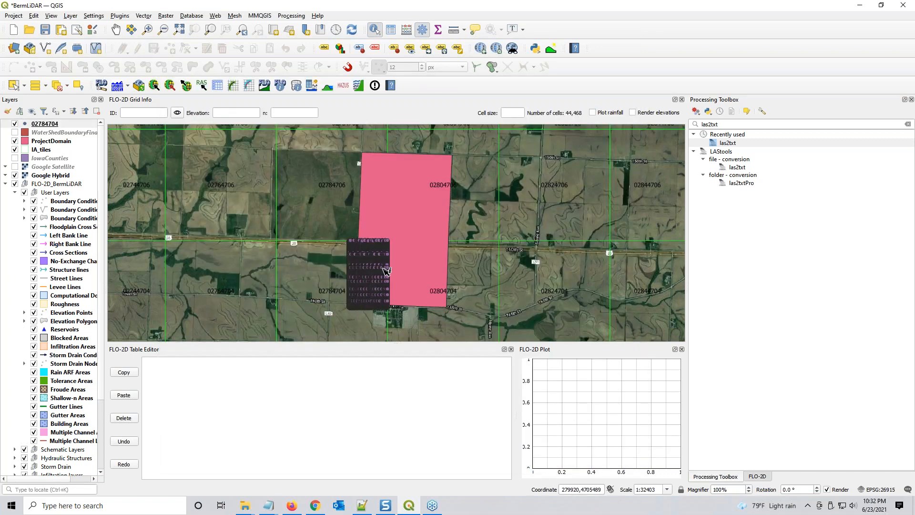
drag(385, 271, 429, 184)
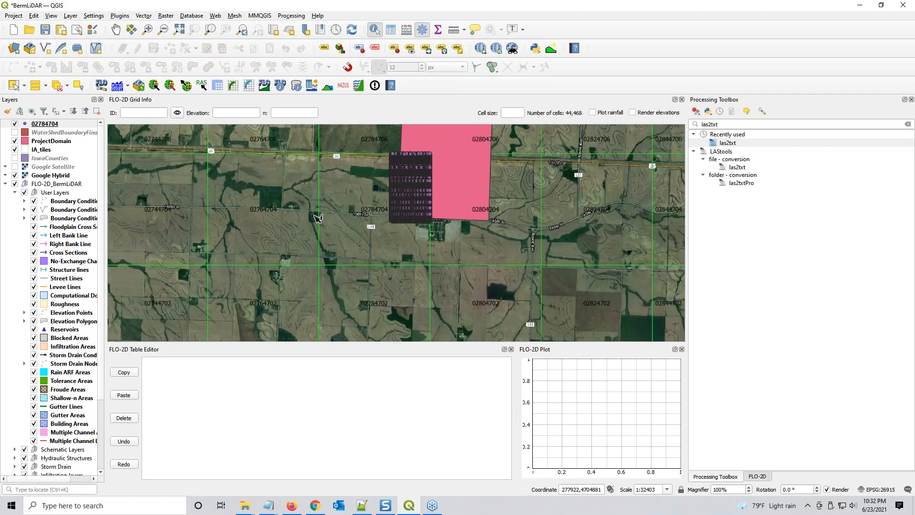
- Remove the 02784704 point layer from the project
right_click(52, 128)
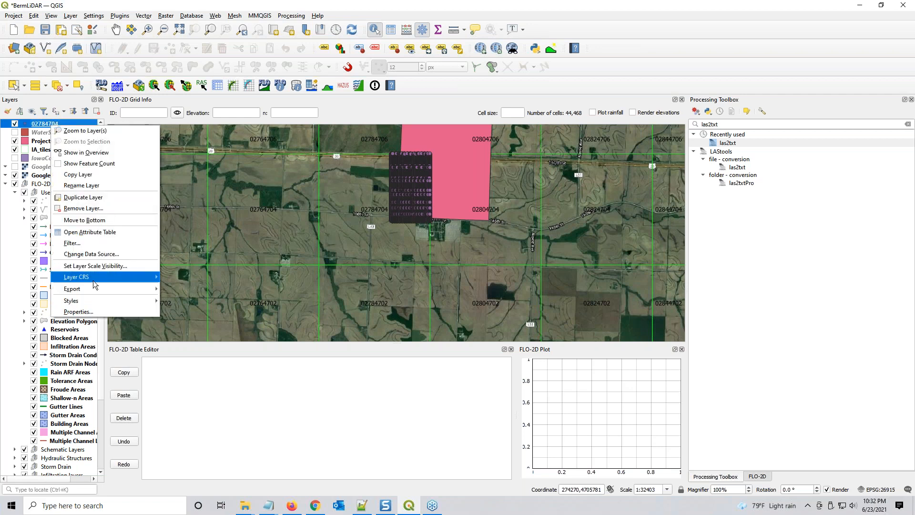
key(r)
key(Escape)
scroll(332, 241, down, 1)
drag(399, 185, 424, 230)
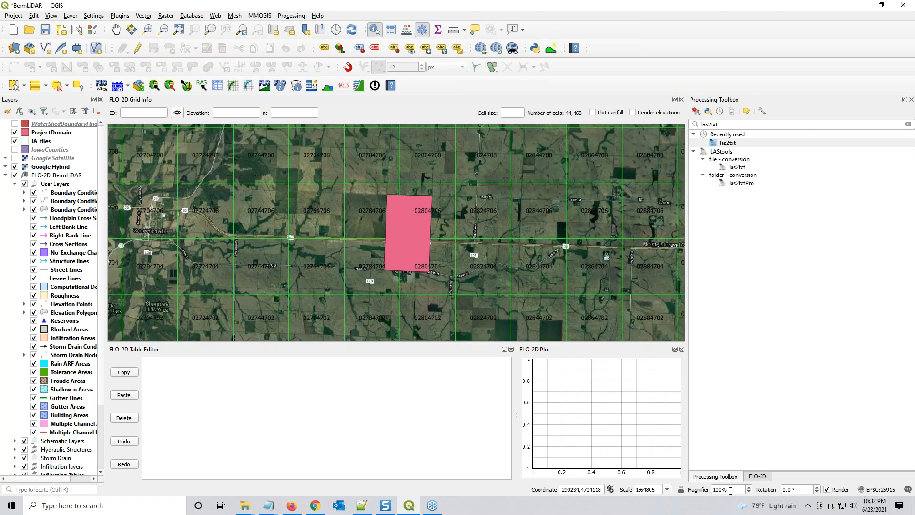
- Set up grid creation from the external polygon layer ProjectDomain, with CellSize as the cell size field
click(757, 477)
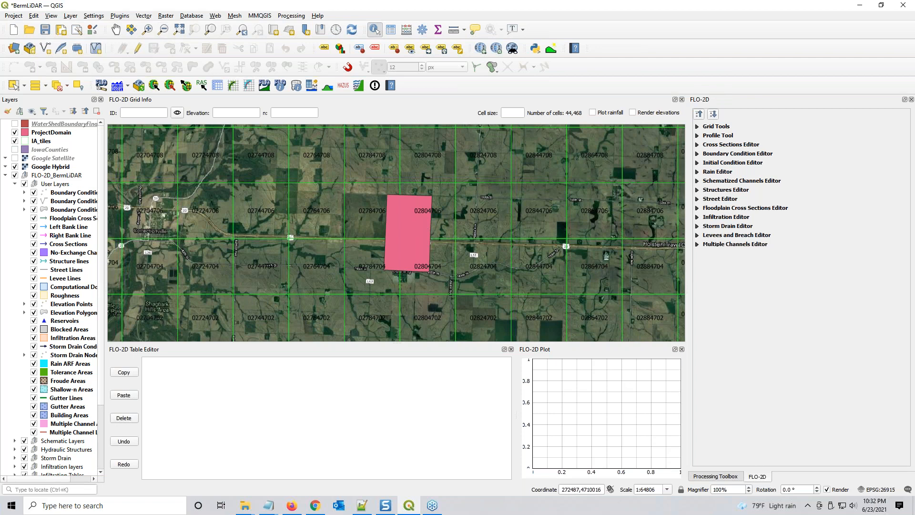
click(55, 132)
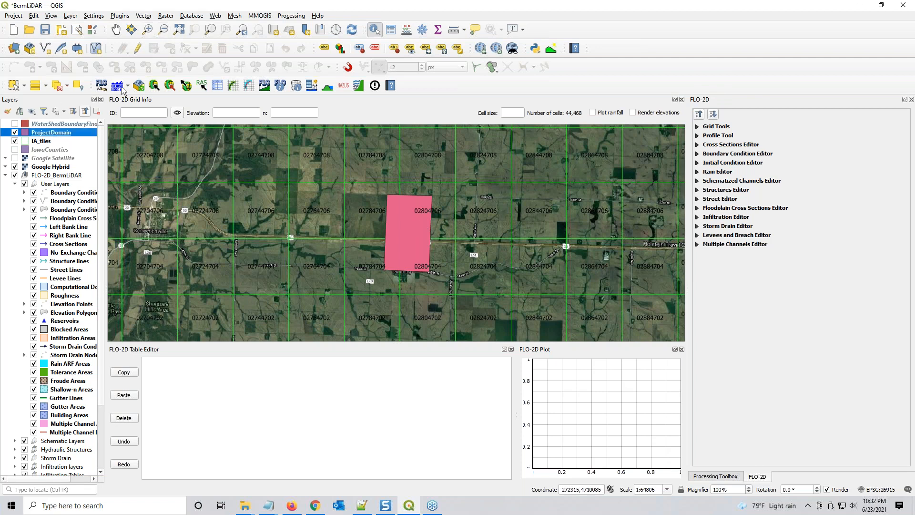
click(210, 29)
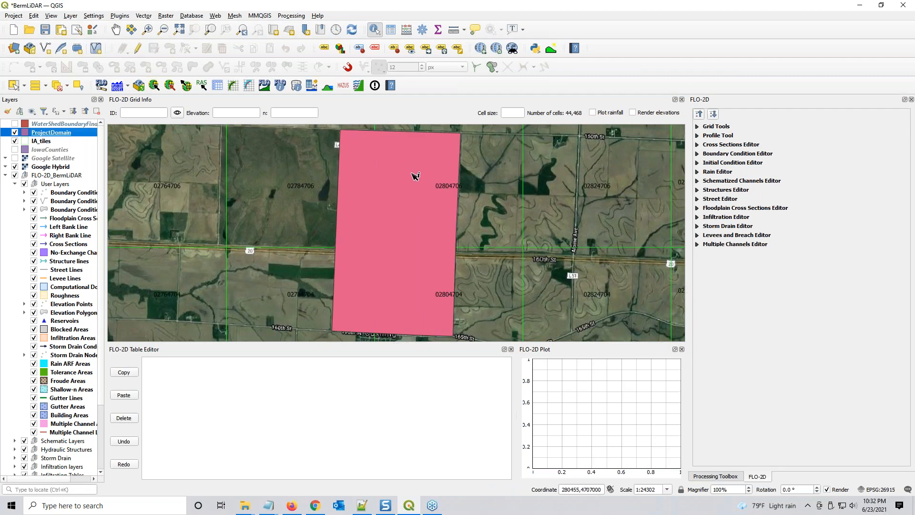
click(697, 127)
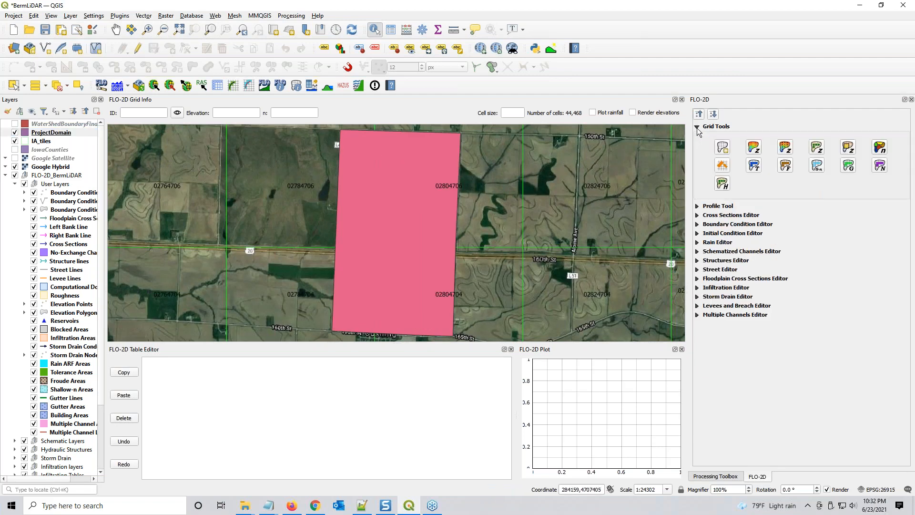
click(723, 149)
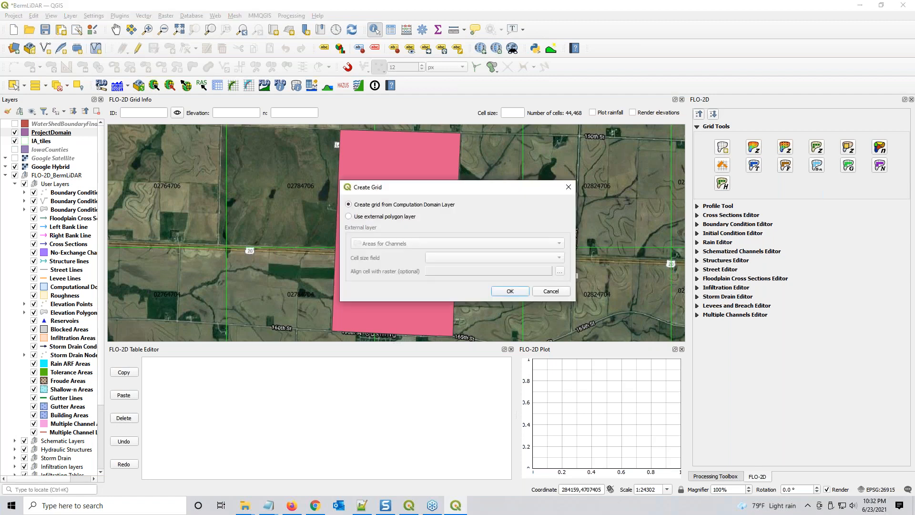
click(377, 217)
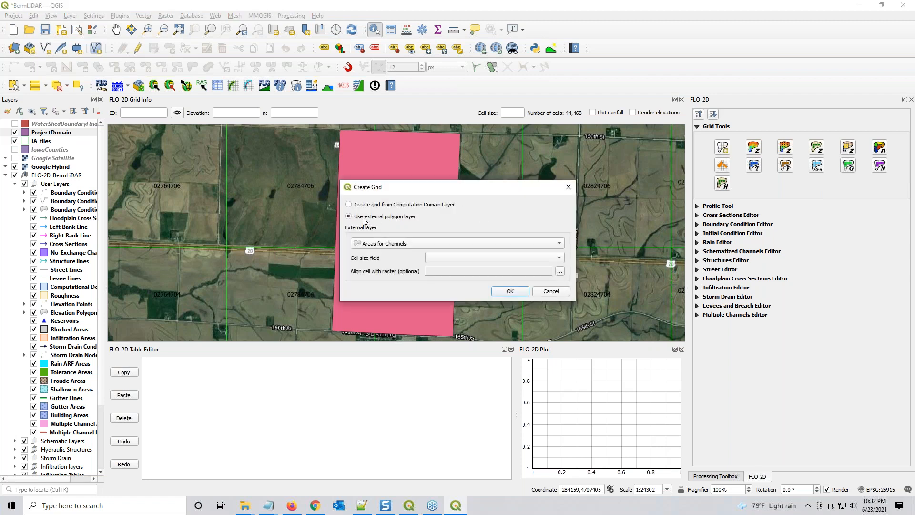
click(389, 243)
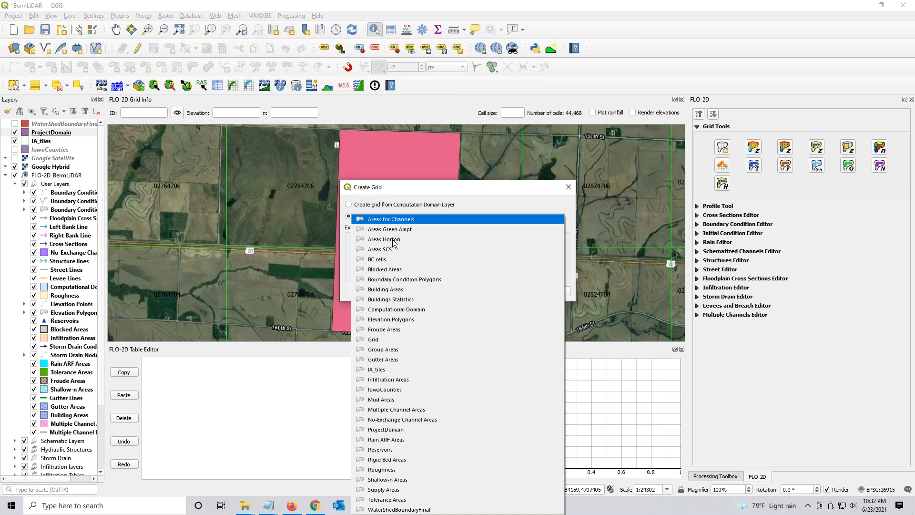
key(p)
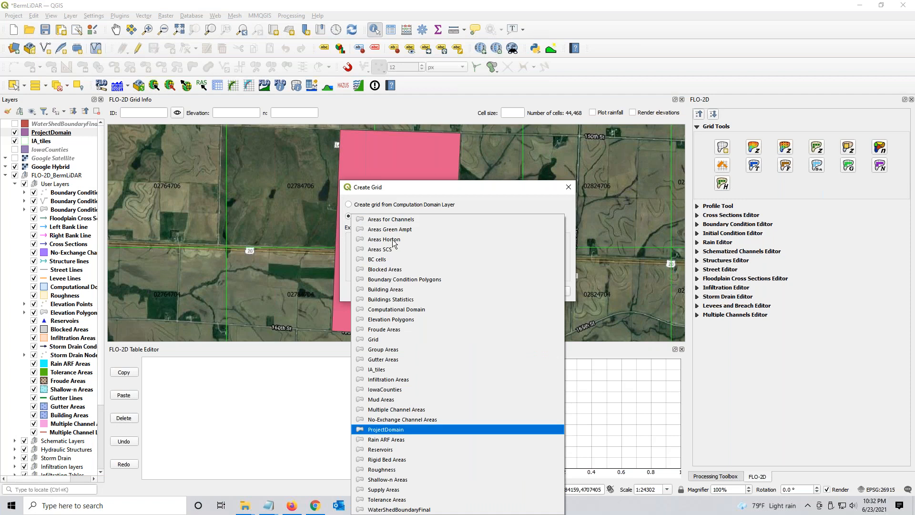
click(429, 429)
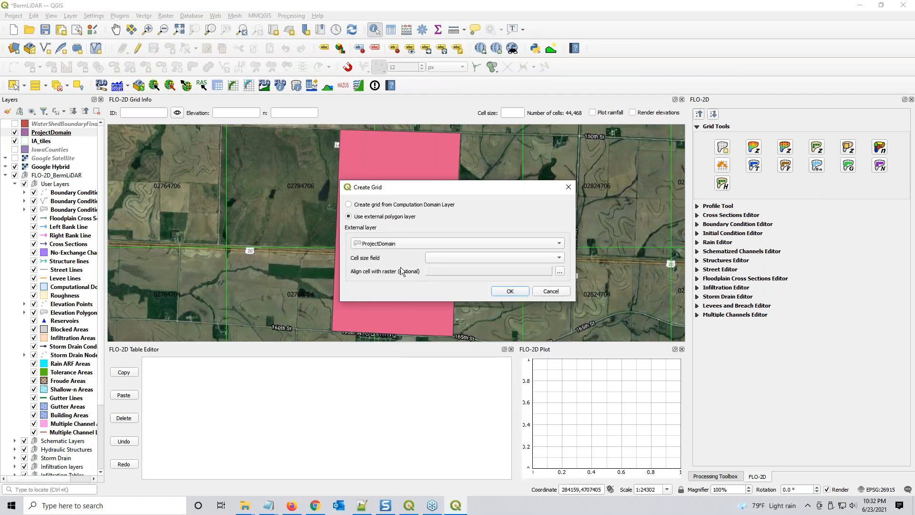
click(448, 257)
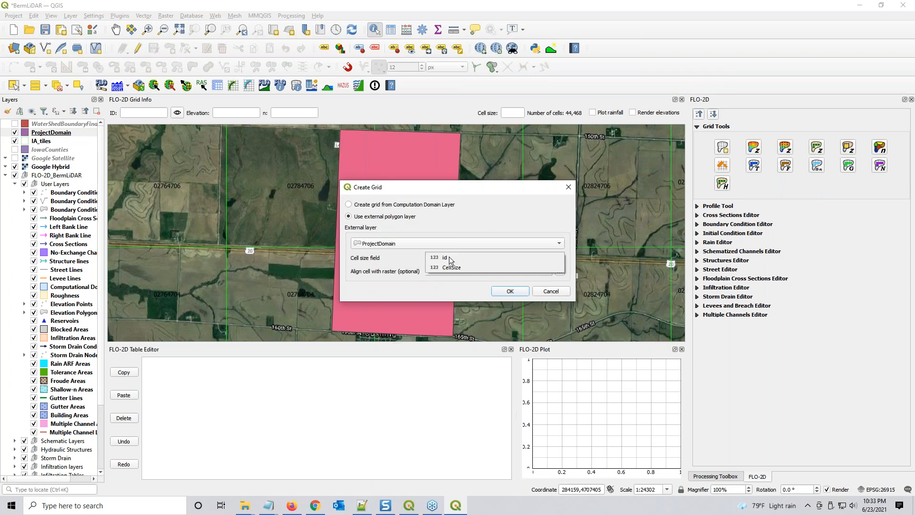
click(451, 268)
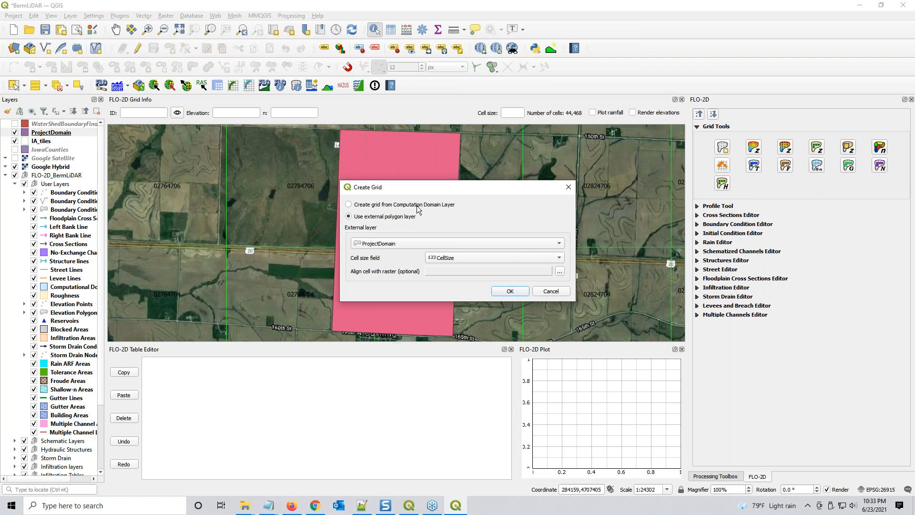
- Generate the FLO-2D grid, overwriting the grid already saved in the database
click(510, 291)
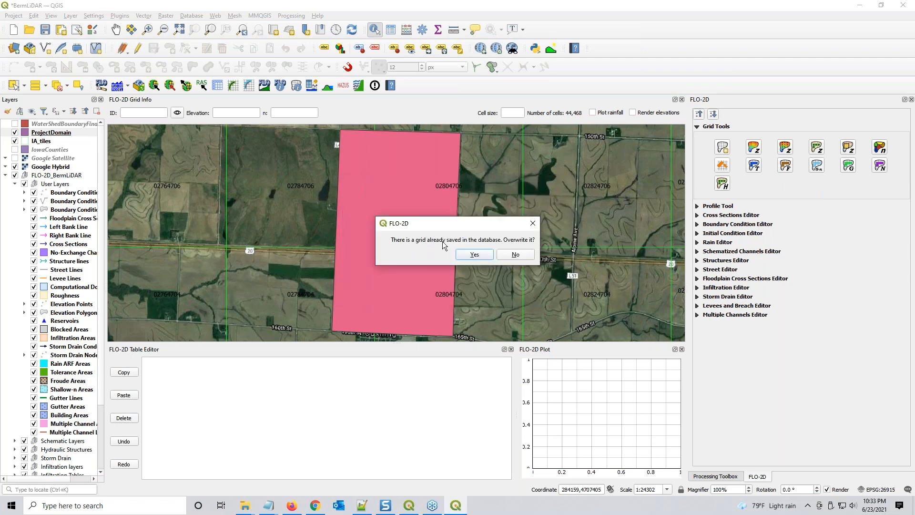
click(475, 255)
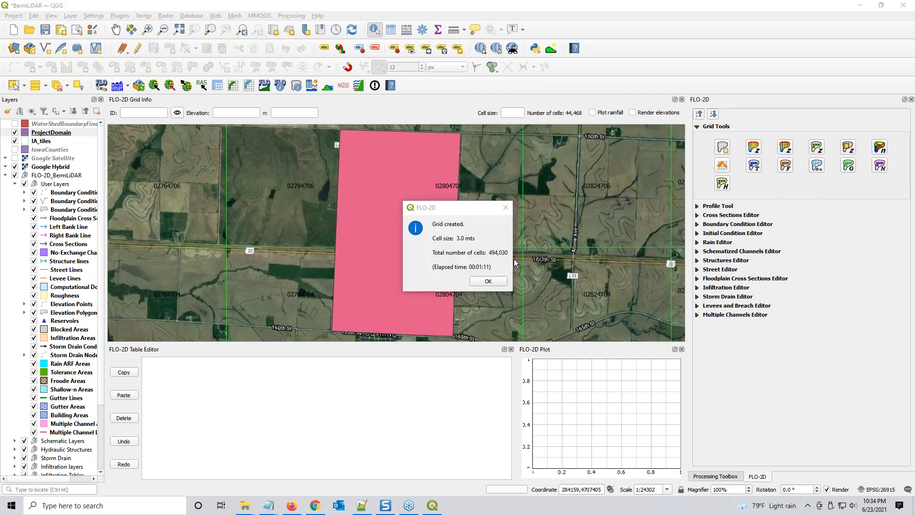
key(ctrl)
click(489, 282)
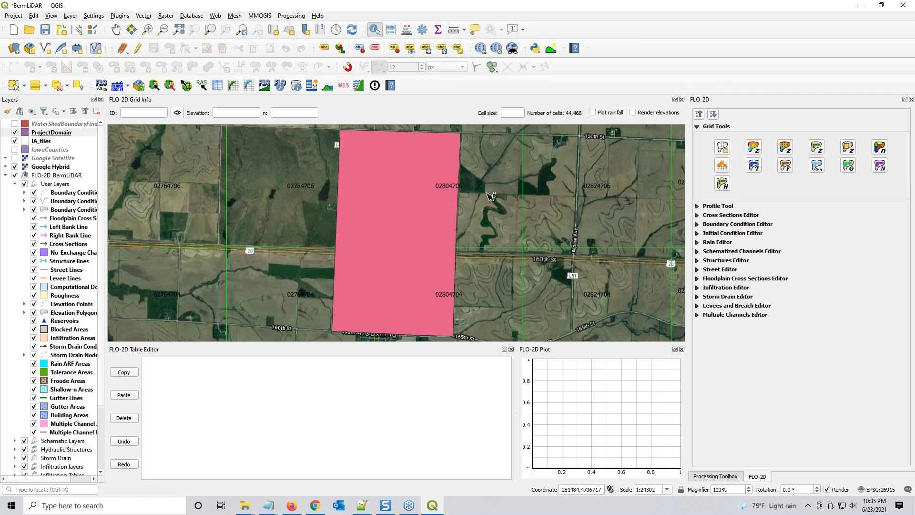
- Hide the ProjectDomain layer and fit the map to the Computational Domain layer
click(15, 132)
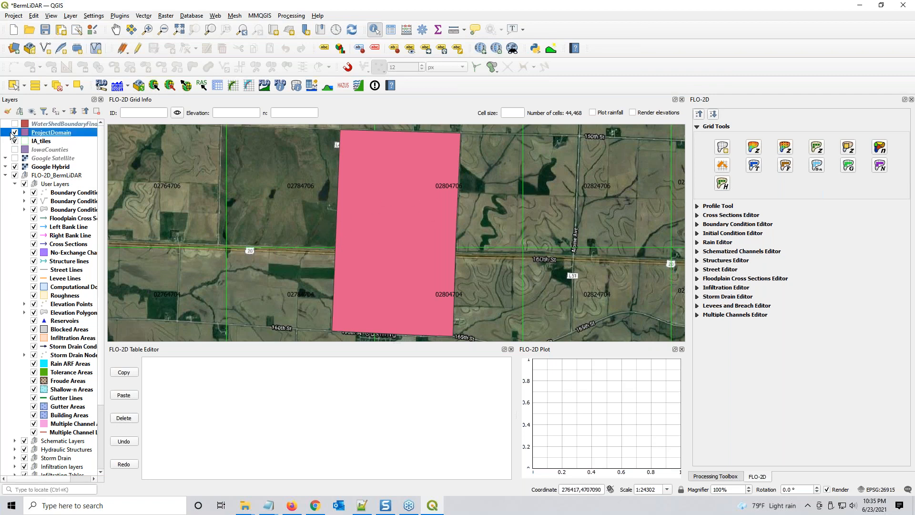
click(56, 289)
right_click(56, 289)
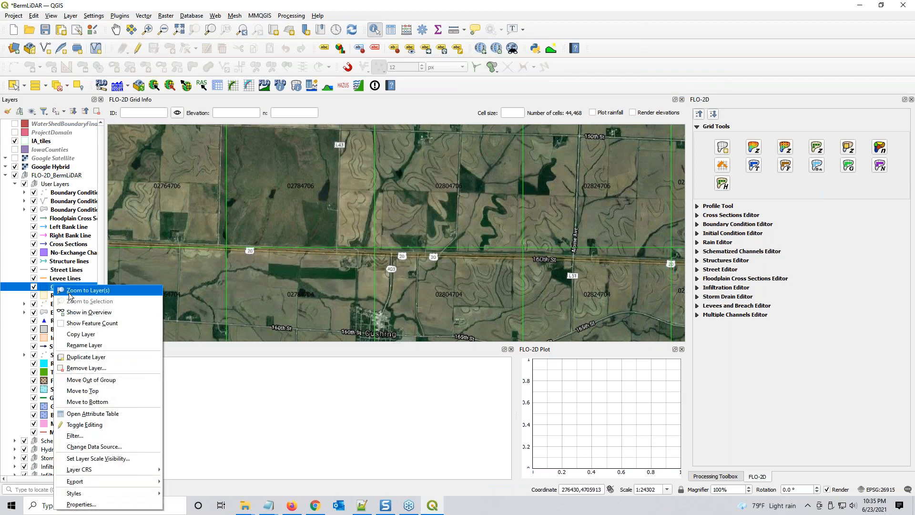
click(72, 294)
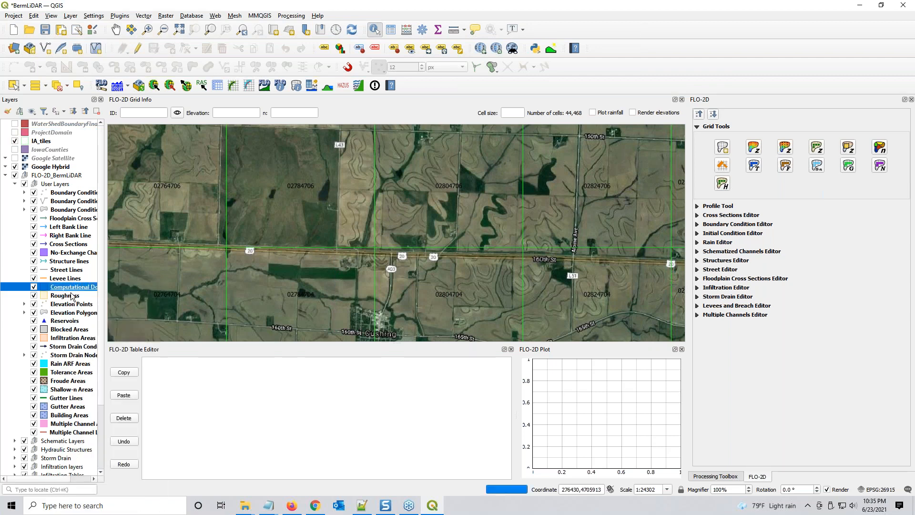
scroll(292, 257, up, 1)
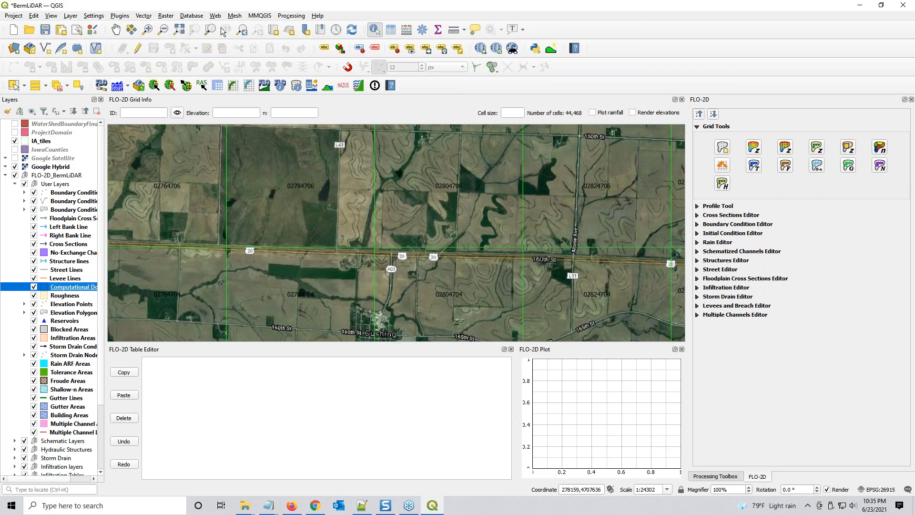
- Remove the Google Hybrid and Google Satellite basemap layers from the project
click(15, 167)
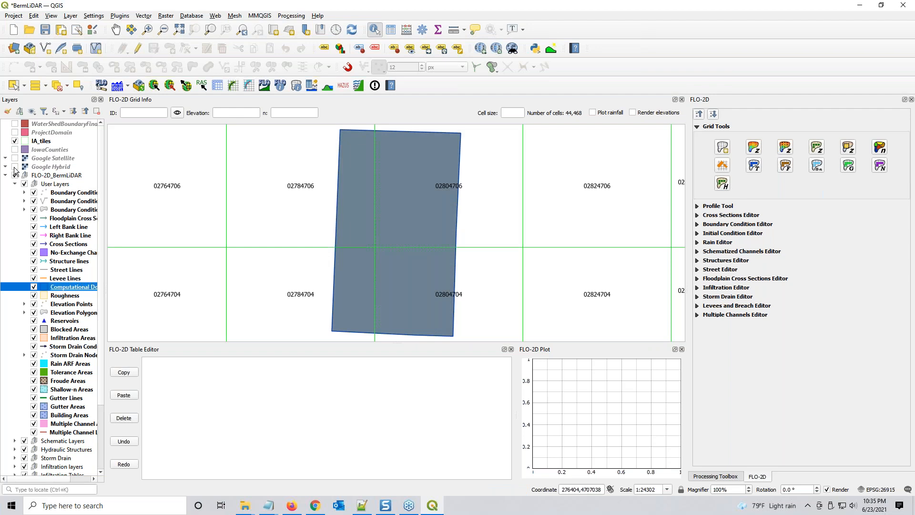
drag(40, 168, 15, 241)
ctrl+click(42, 158)
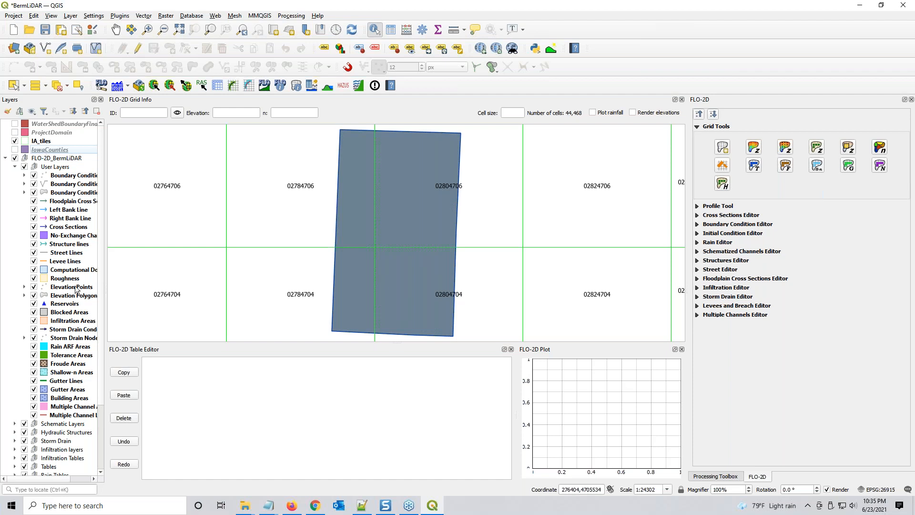
- Examine the new grid across the computational domain and query one of its cells with the FLO-2D grid info tool
scroll(376, 233, up, 3)
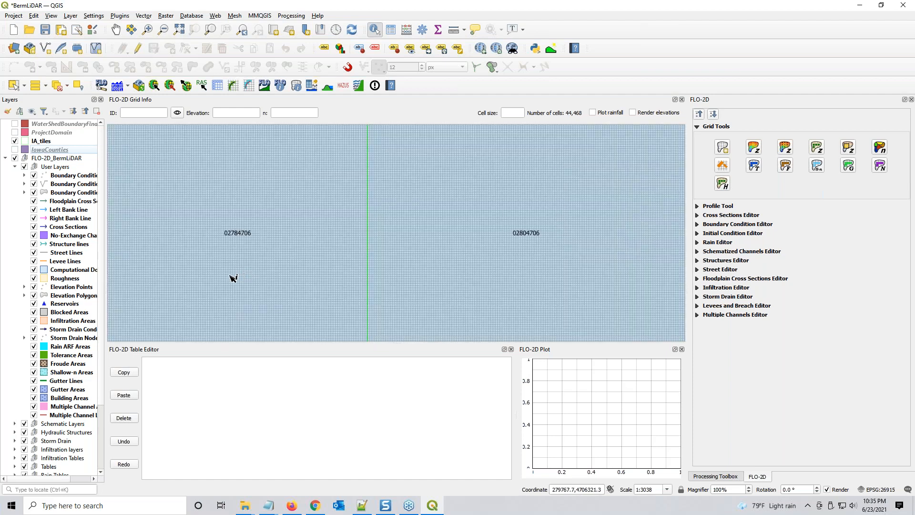
scroll(363, 246, down, 2)
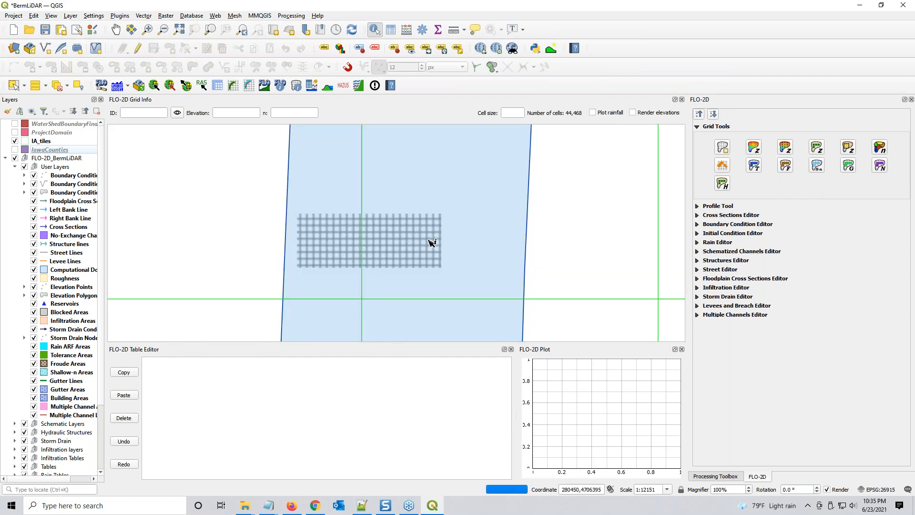
scroll(430, 241, down, 1)
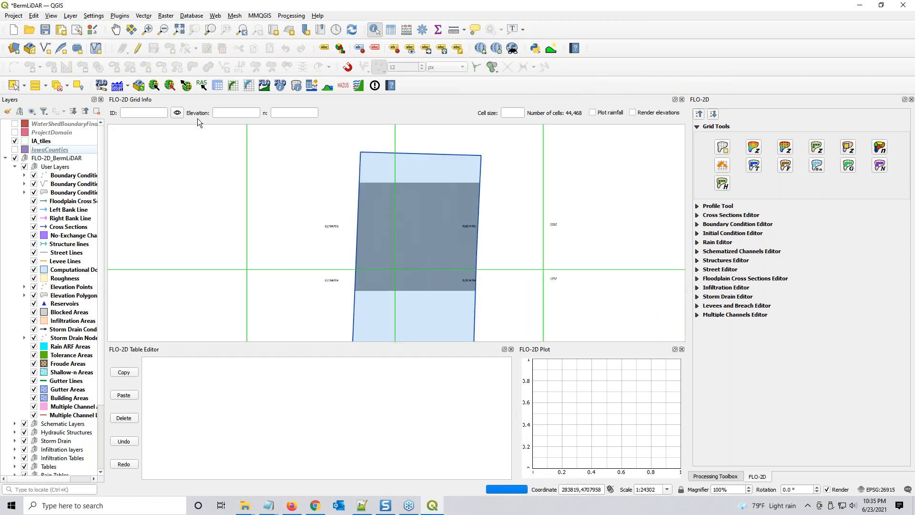
click(293, 87)
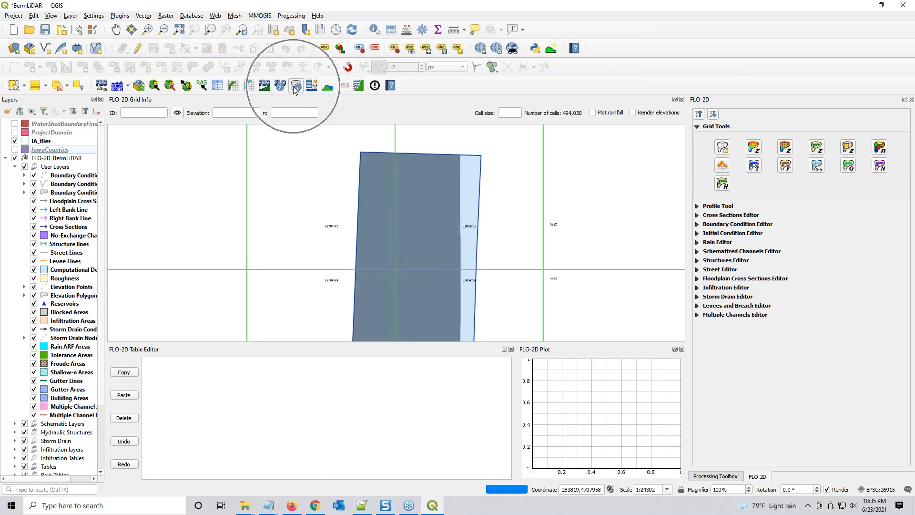
click(447, 285)
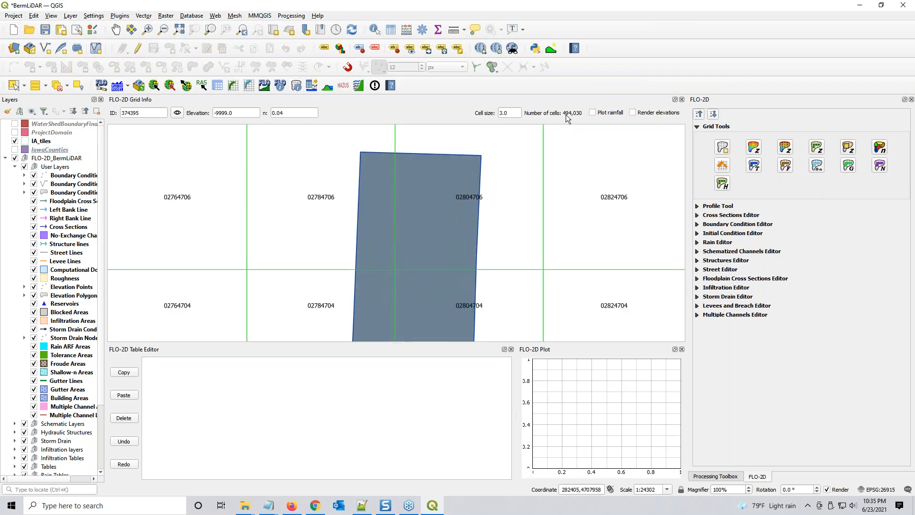
drag(426, 242, 417, 216)
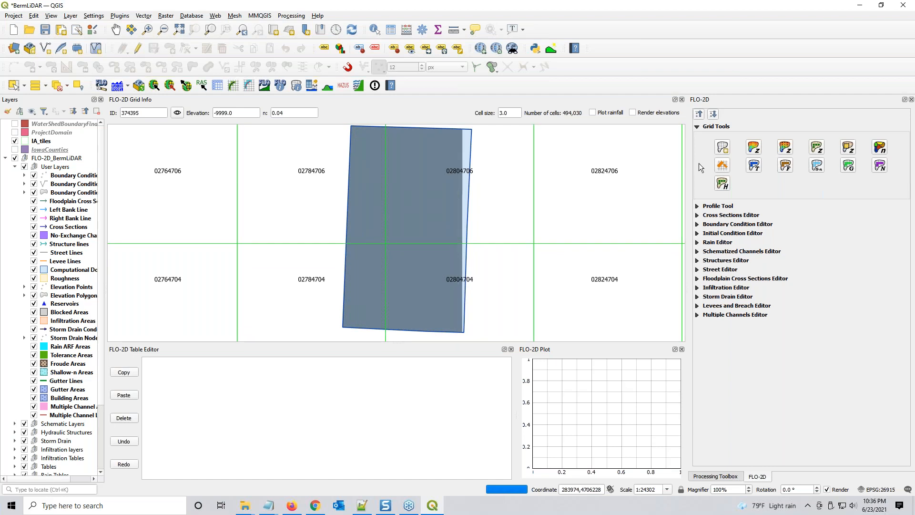
mouse_move(465, 184)
mouse_down()
mouse_move(465, 198)
mouse_move(460, 189)
mouse_up()
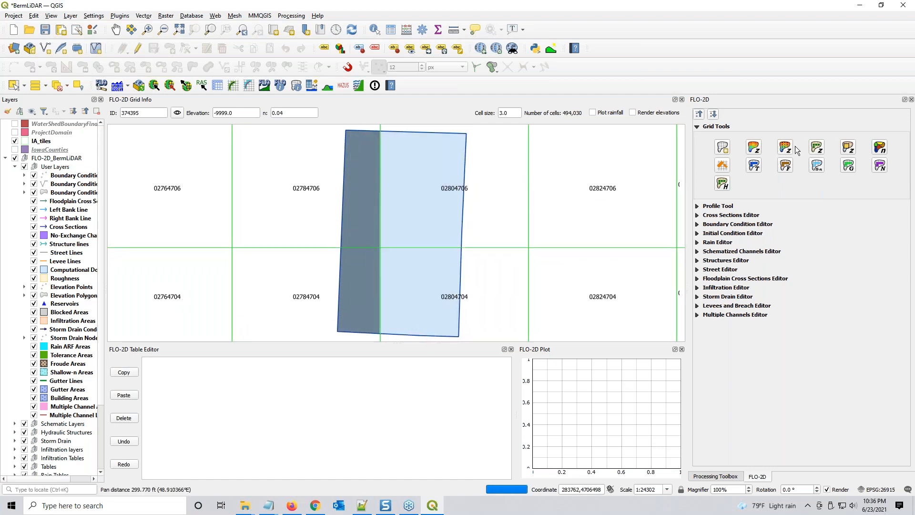
key(ctrl)
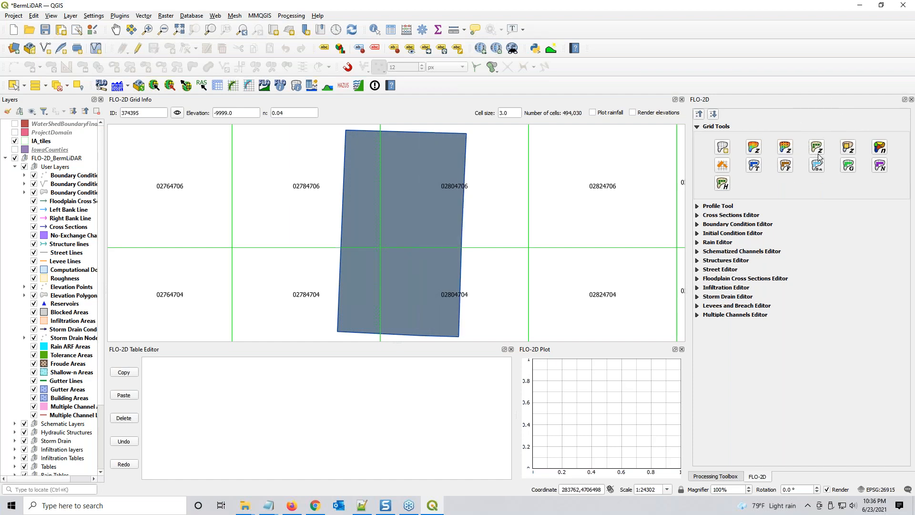
- Assign grid elevations by interpolation from the LIDAR files 02784704.txt, 02784706.txt, 02804704.txt and 02804706.txt in the LAS folder
click(817, 148)
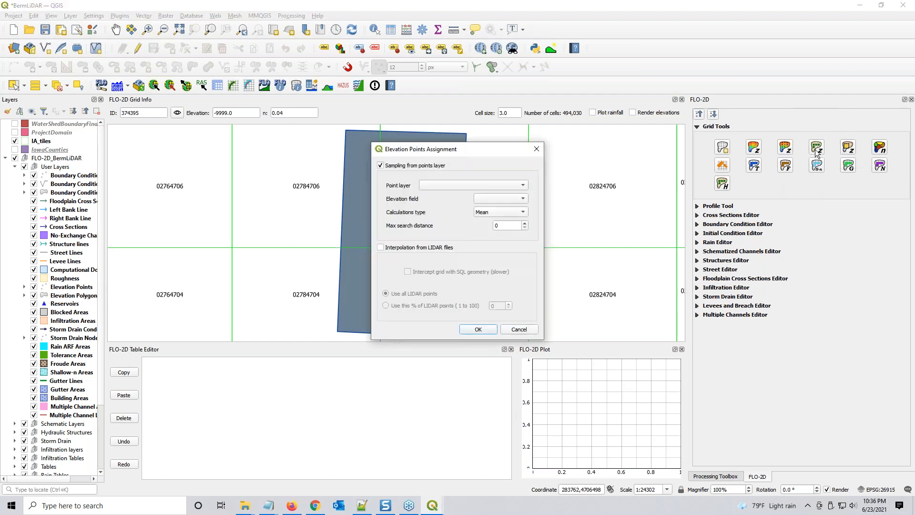
click(381, 248)
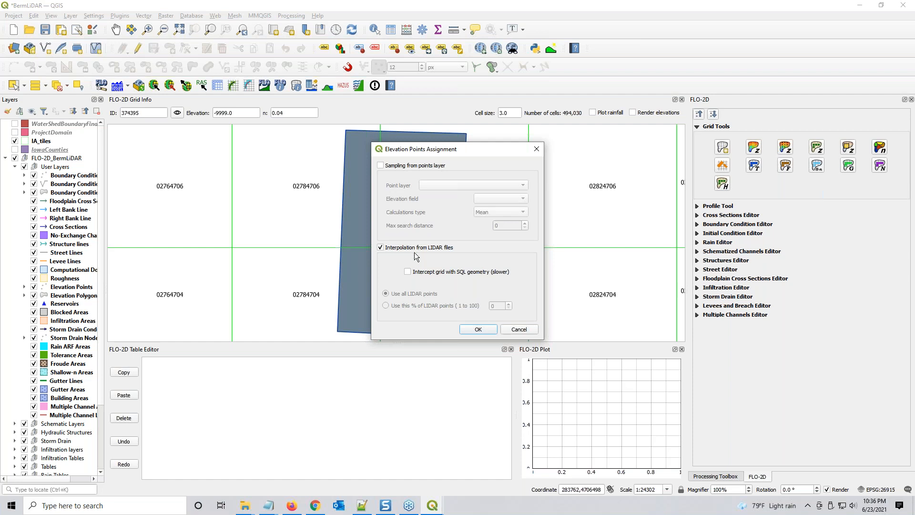
click(484, 327)
click(474, 261)
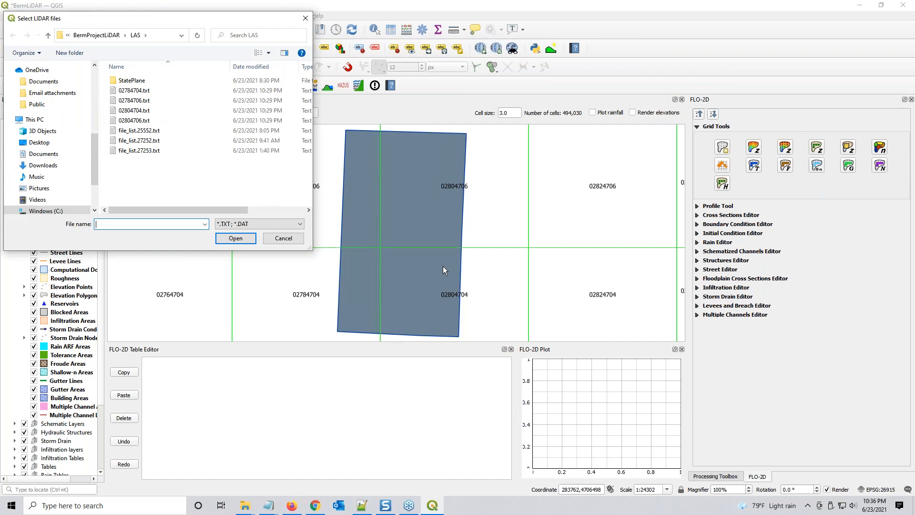
click(130, 121)
shift+click(137, 90)
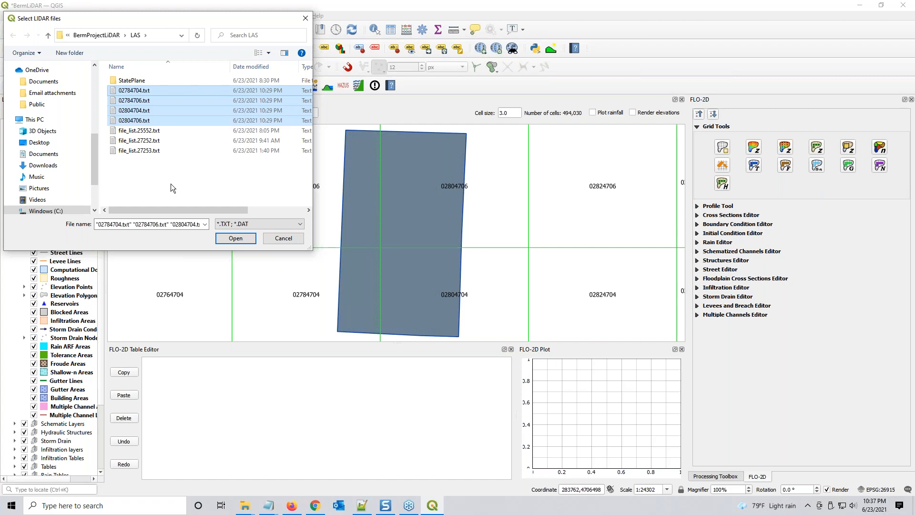
click(236, 239)
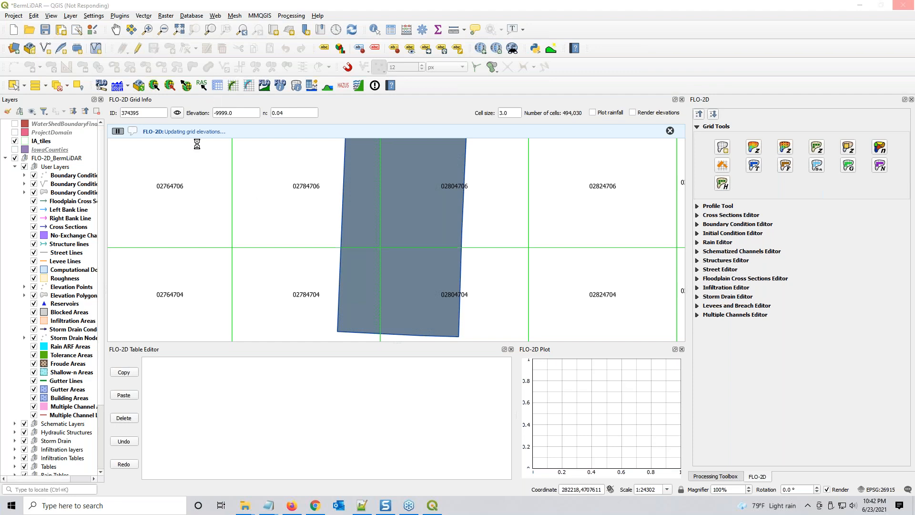
- Minimize QGIS and close the untitled Notepad note without saving its changes
click(861, 9)
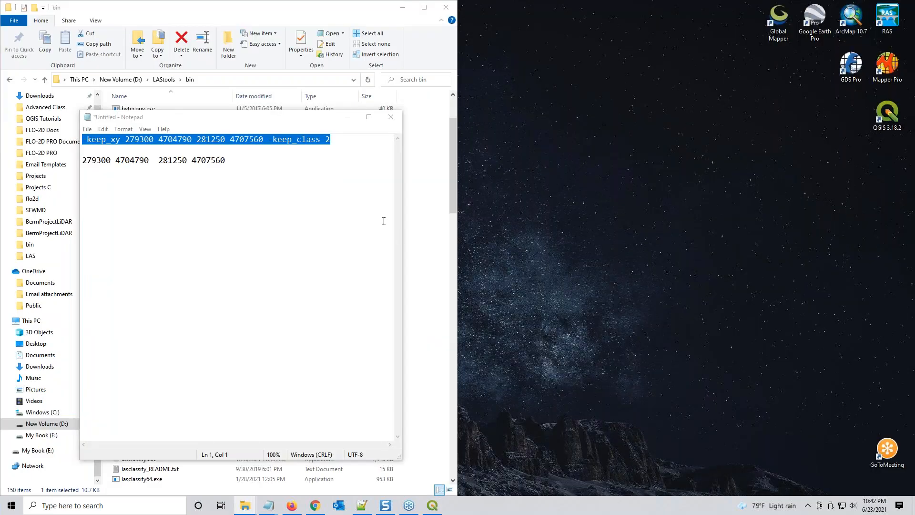
click(397, 118)
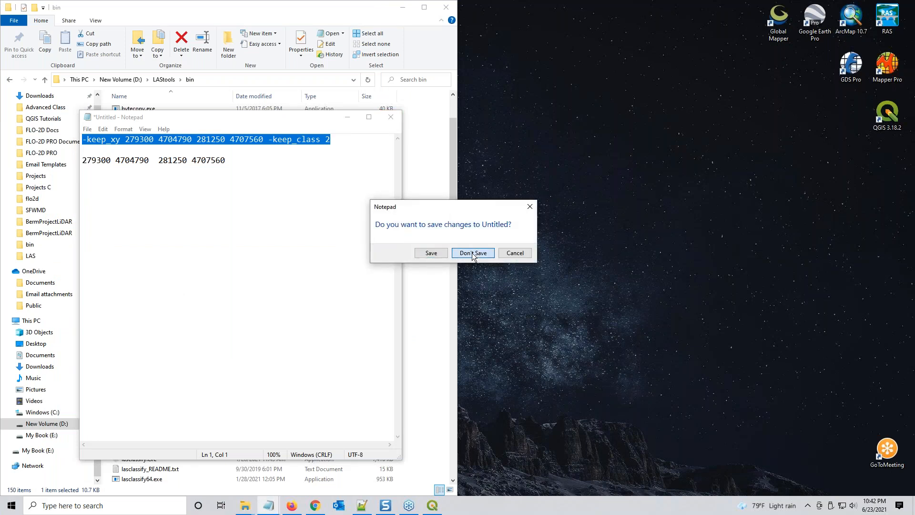
click(472, 252)
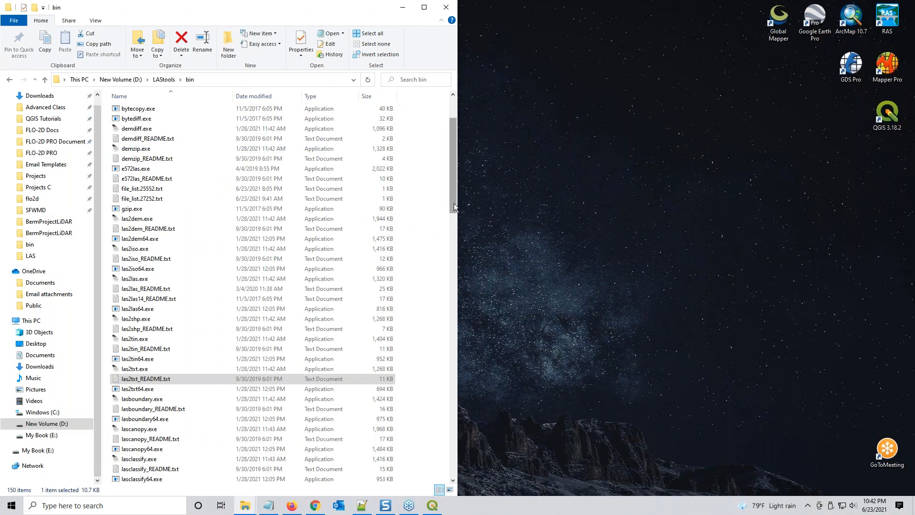
- Launch las2las.exe from the LAStools bin folder and maximize its window
drag(454, 205, 454, 185)
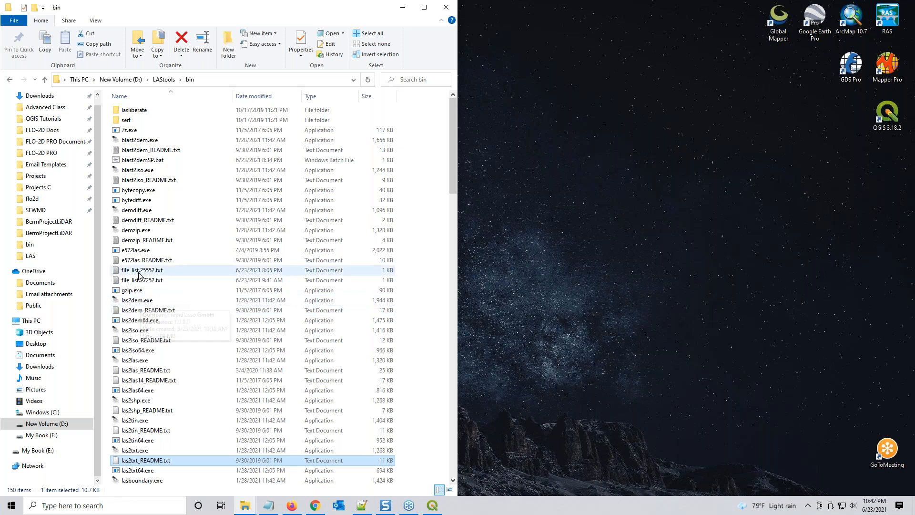
click(160, 311)
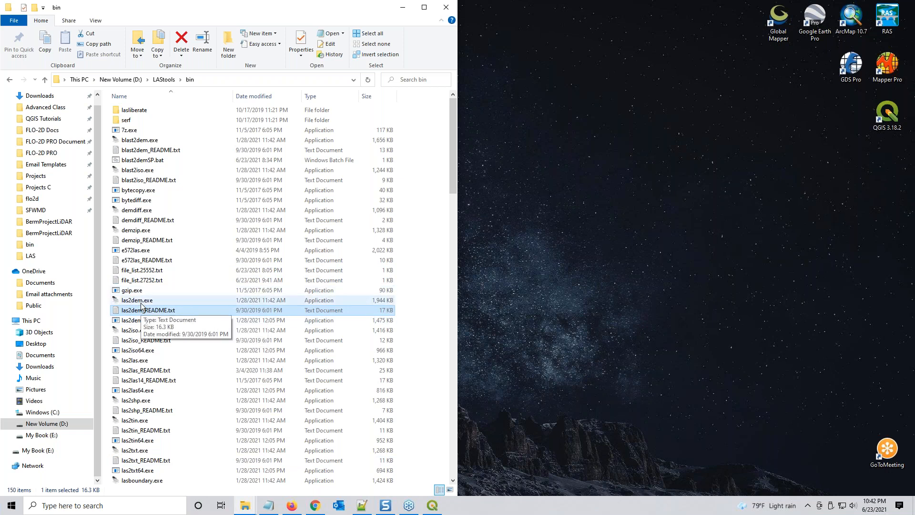
click(432, 505)
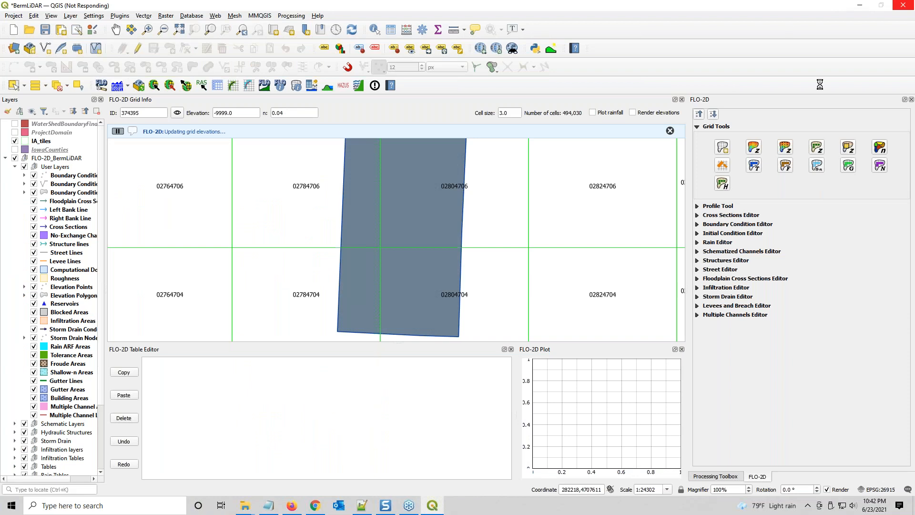
click(858, 8)
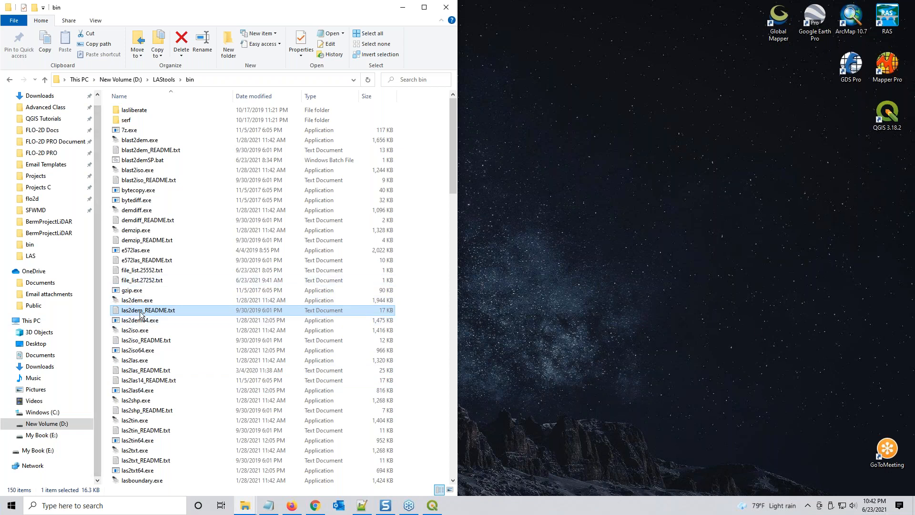
click(137, 341)
click(137, 361)
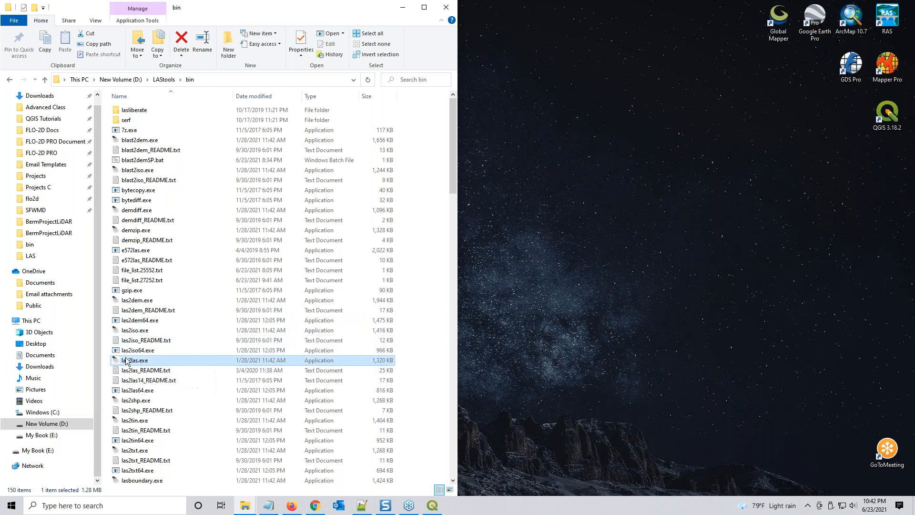
double_click(128, 361)
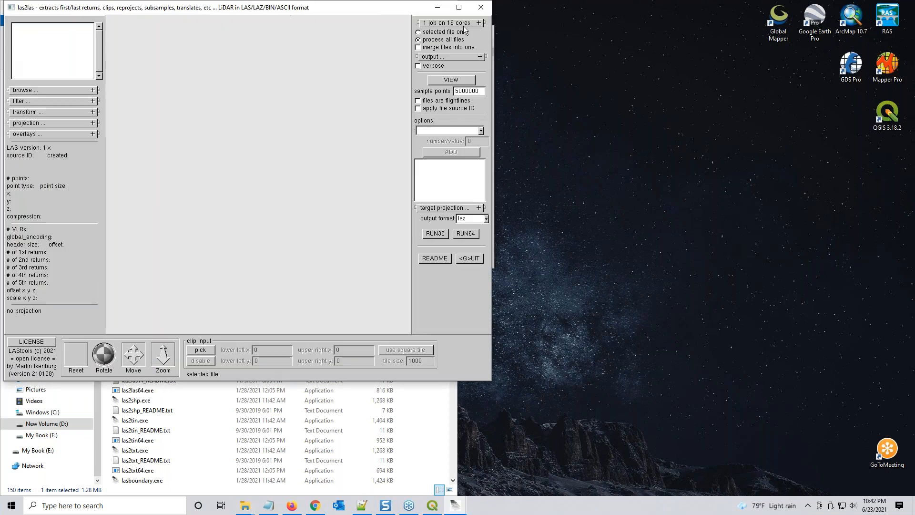
drag(332, 7, 550, 32)
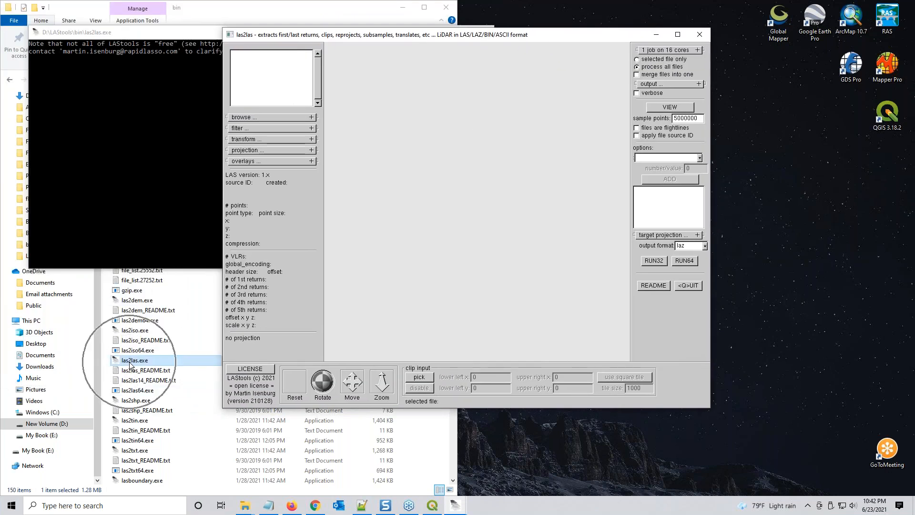
click(676, 34)
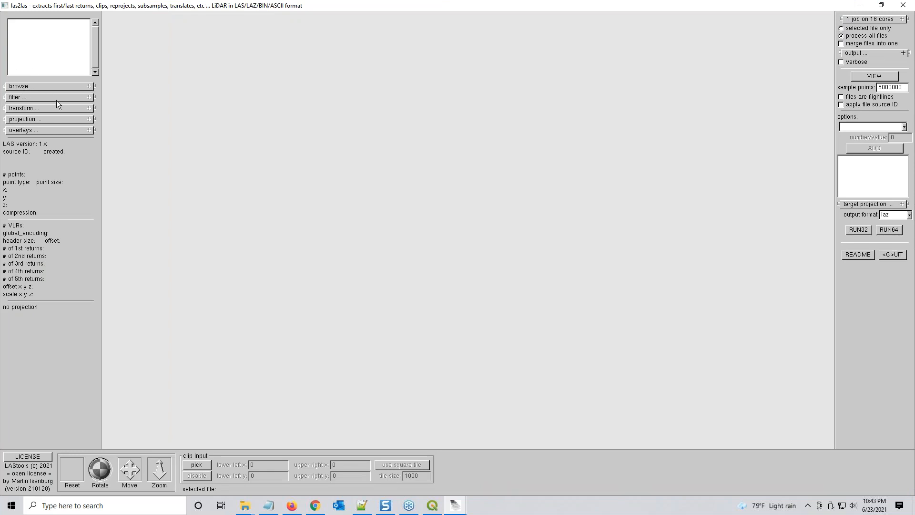
- Set the las2las file wildcard to *.las and load the directory C:\Projects C
click(89, 86)
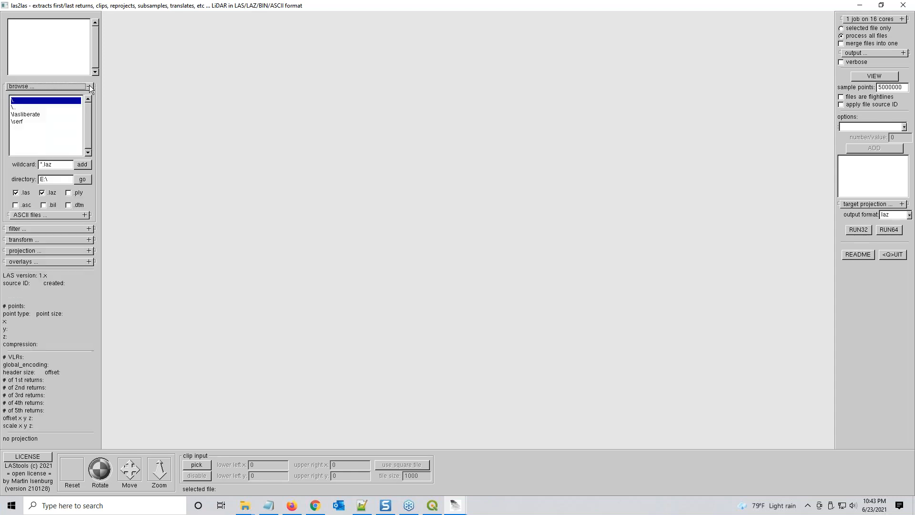
triple_click(59, 166)
click(56, 166)
key(BackSpace)
key(BackSpace)
text(C:\)
text(Project)
text(s C)
click(83, 180)
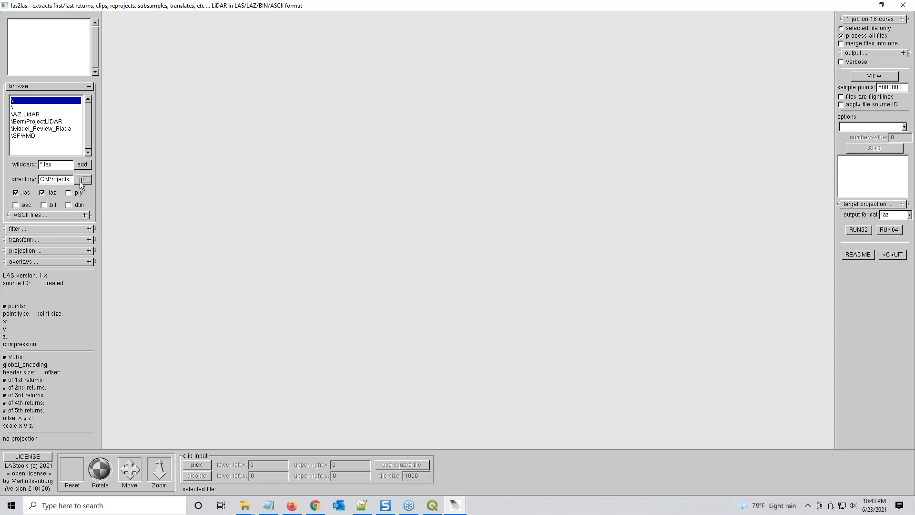
- Browse into the BermProjectLiDAR folder and open its LAS subfolder
click(14, 122)
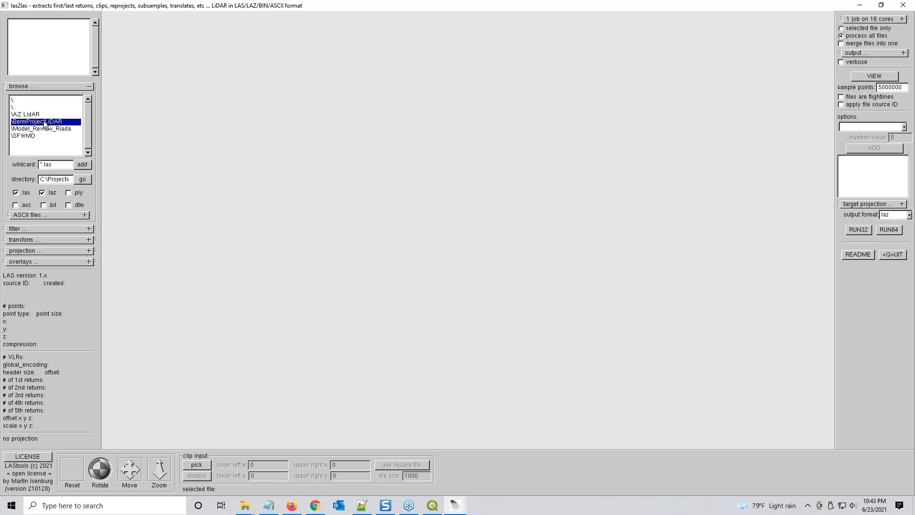
double_click(46, 123)
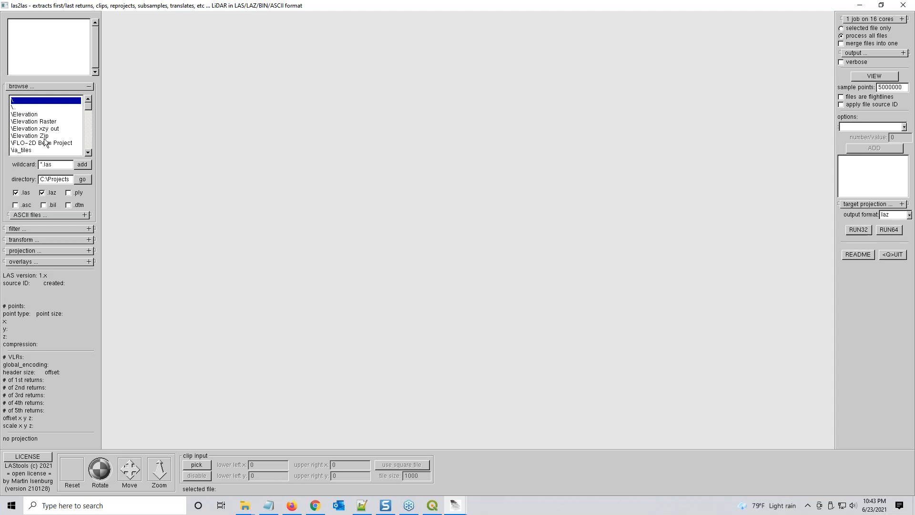
click(88, 153)
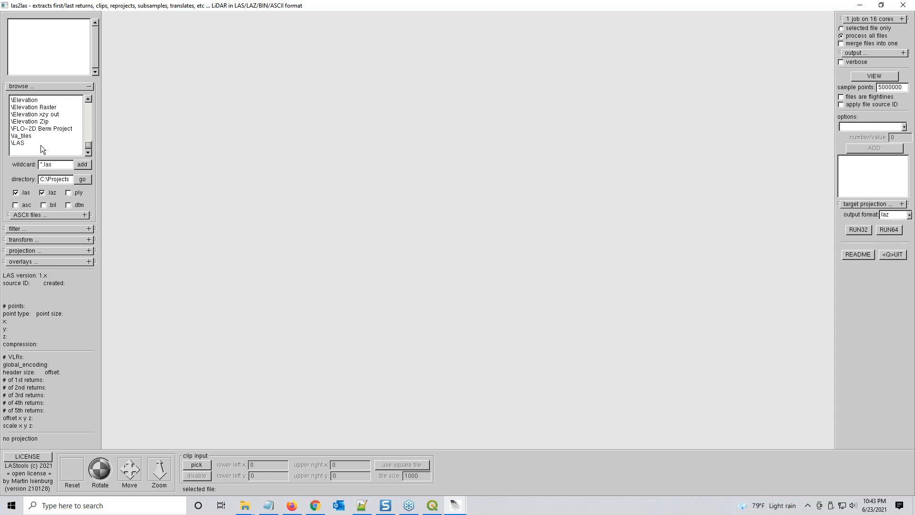
click(21, 144)
double_click(21, 143)
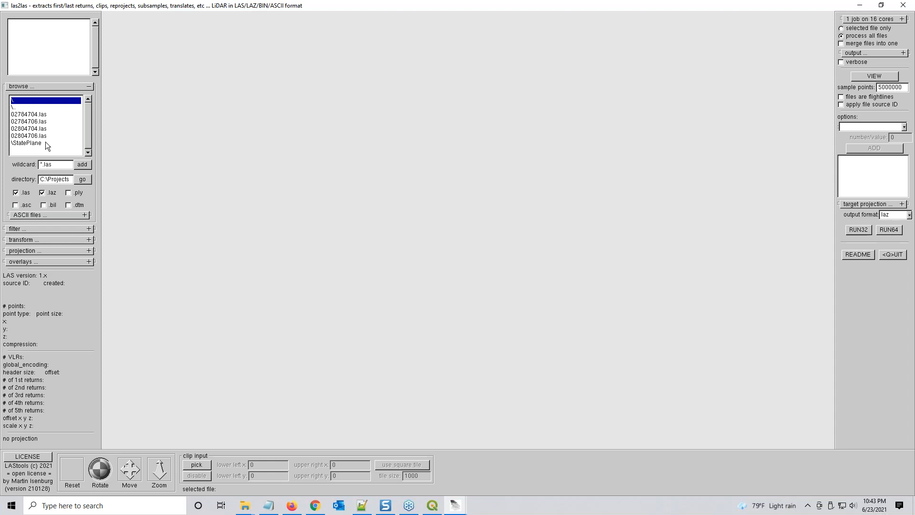
- Add all *.las tiles of the LAS folder as input and review the tiles' extents one by one
click(34, 115)
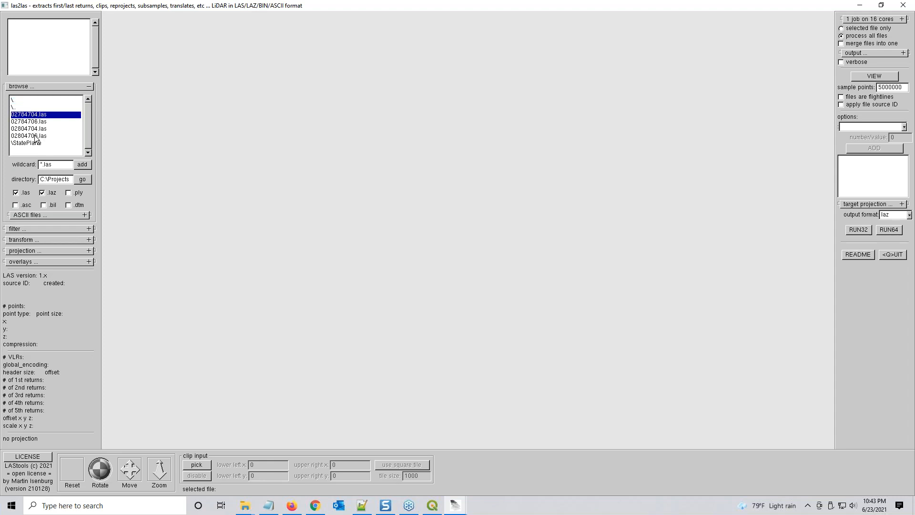
click(36, 136)
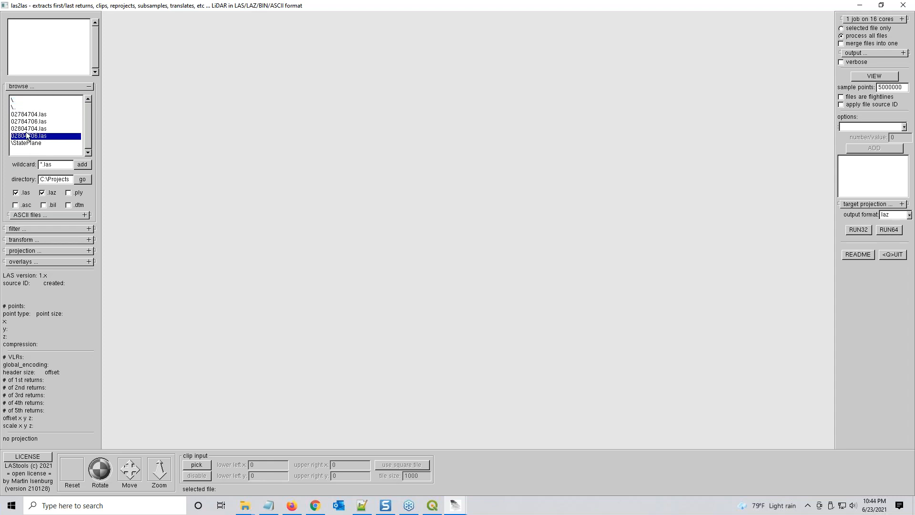
click(79, 166)
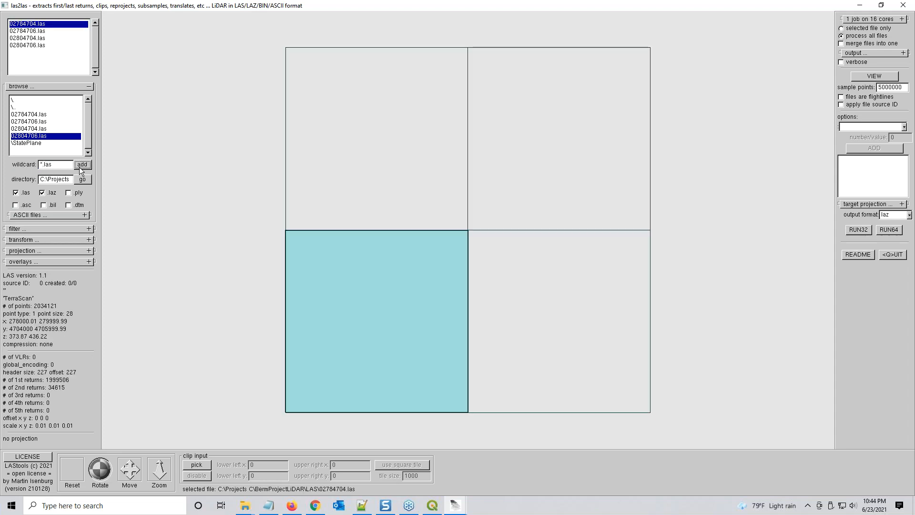
click(33, 31)
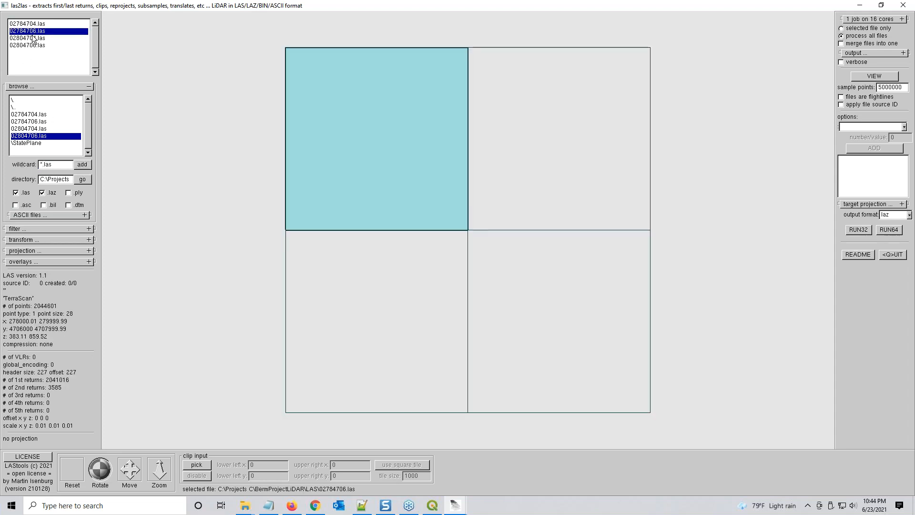
click(33, 38)
click(33, 45)
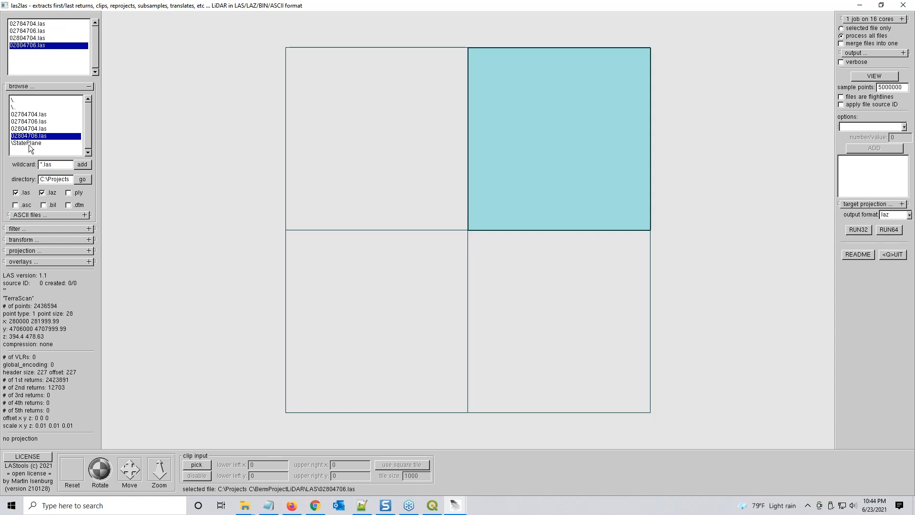
- Delete 02784704.las, 02784706.las, 02804704.las and 02804706.las from the StatePlane subfolder of the LAS folder in File Explorer
drag(914, 105, 454, 104)
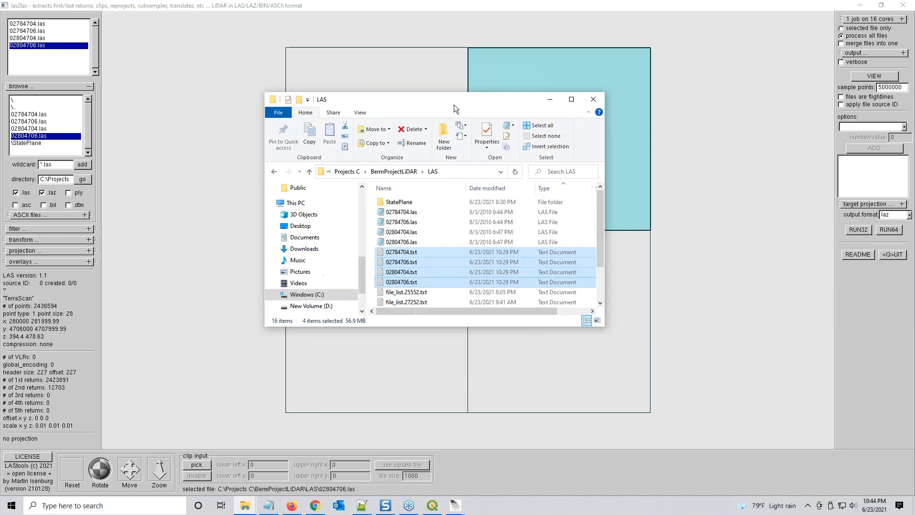
double_click(400, 202)
click(409, 232)
shift+click(404, 203)
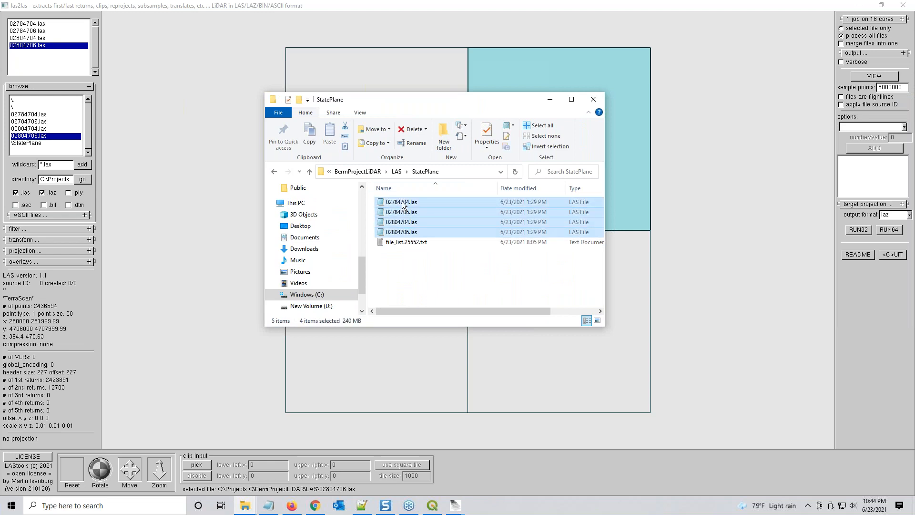
key(Delete)
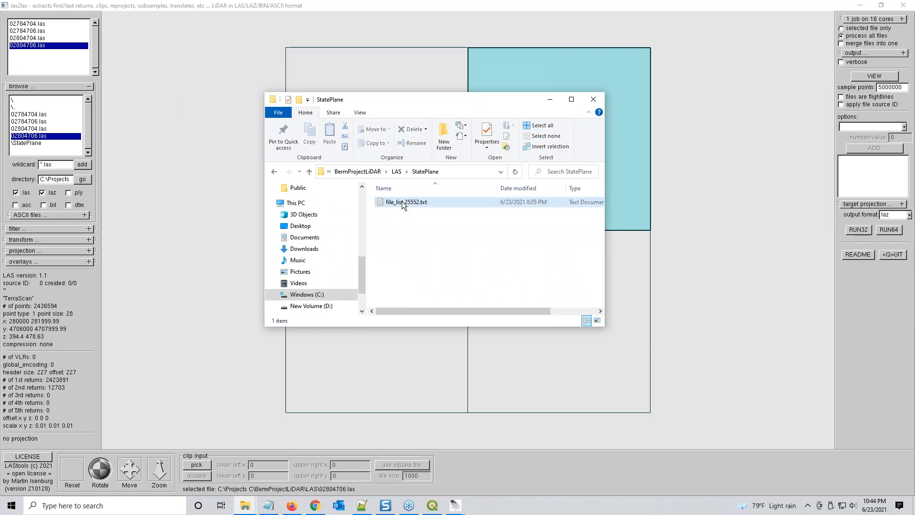
drag(425, 101, 914, 89)
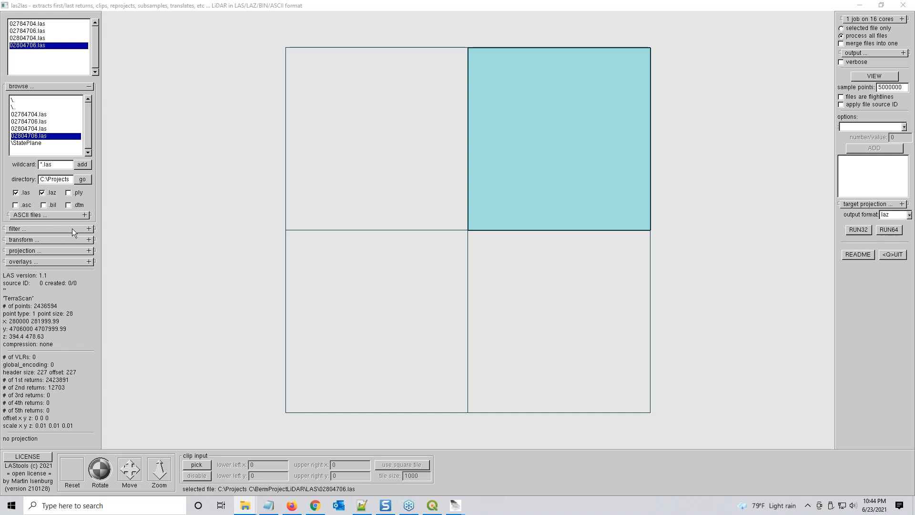
- Define the source projection of the tiles as UTM zone 15 with the nad83 datum
click(88, 252)
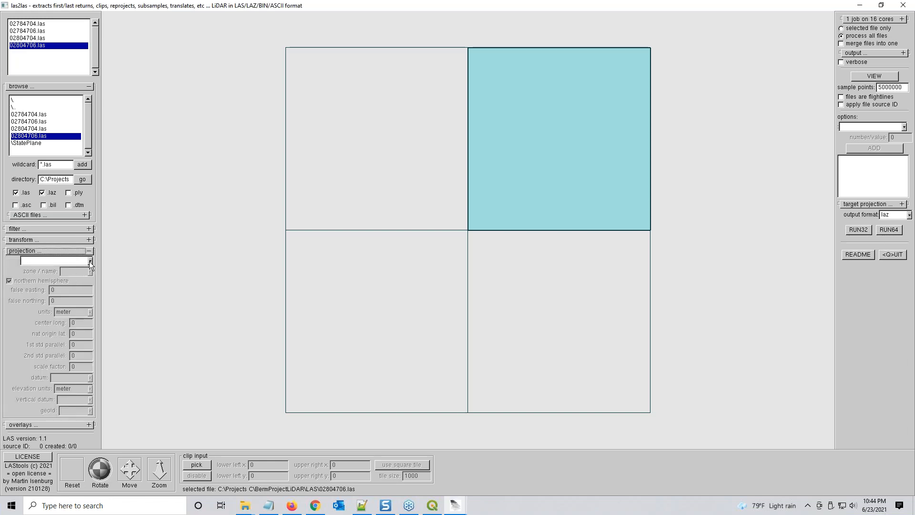
click(90, 261)
click(101, 276)
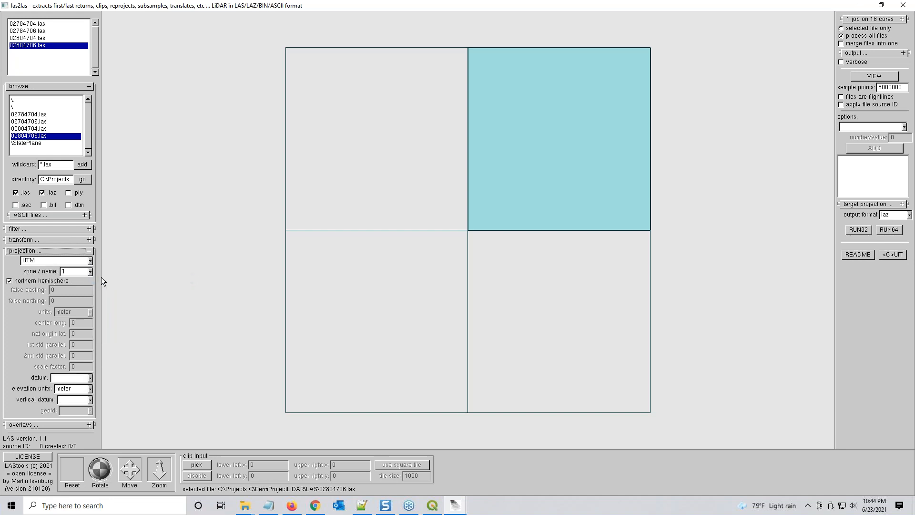
click(90, 272)
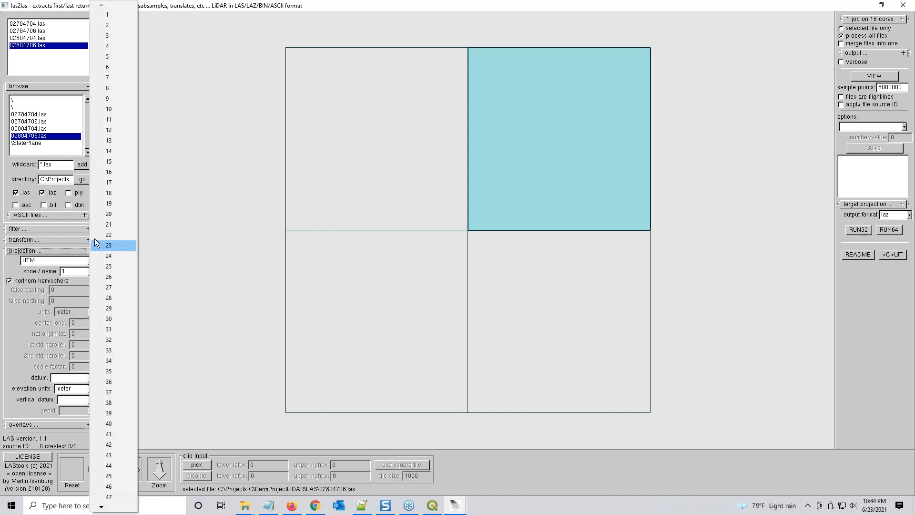
click(110, 161)
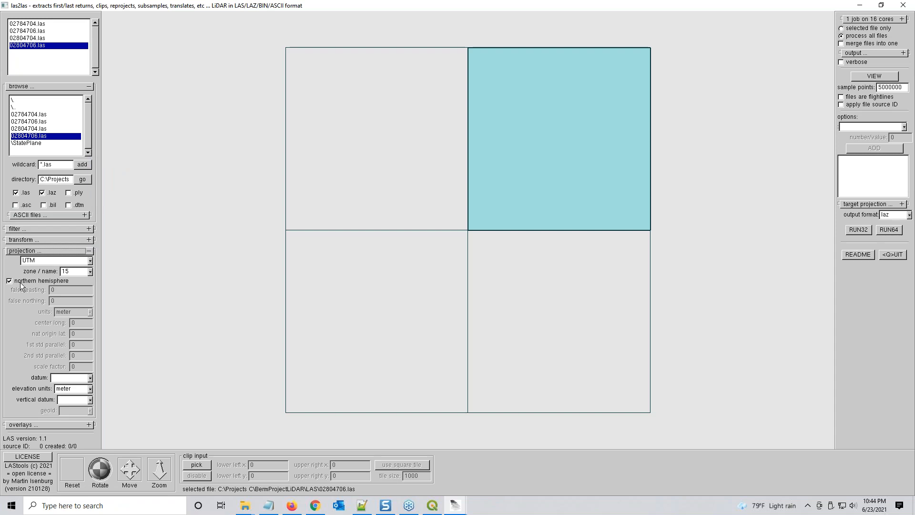
click(90, 378)
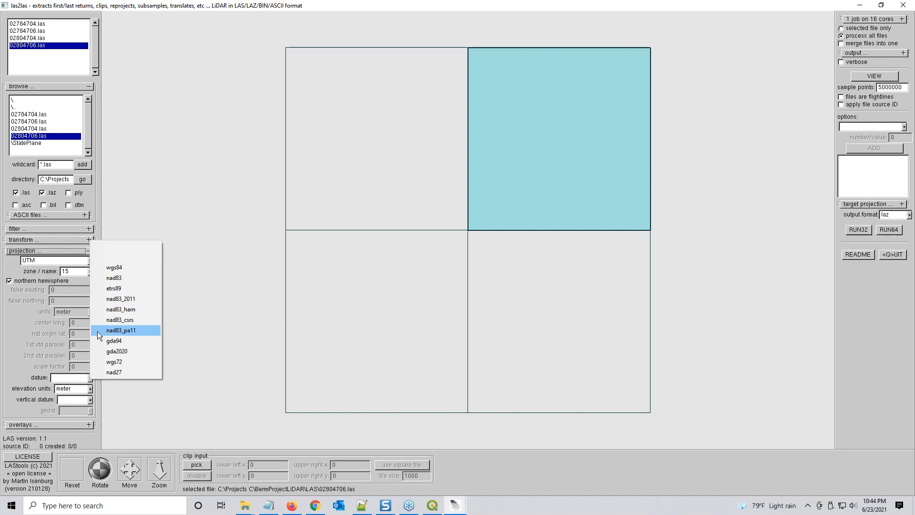
click(108, 277)
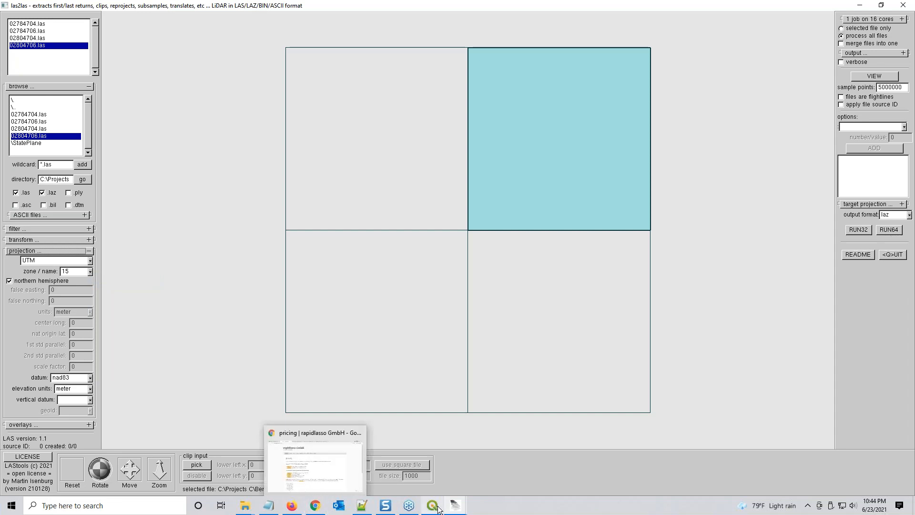
- Switch to Firefox and open the Original LAS/ASCII Metadata page of the Iowa Lidar Mapping Project
mouse_move(431, 510)
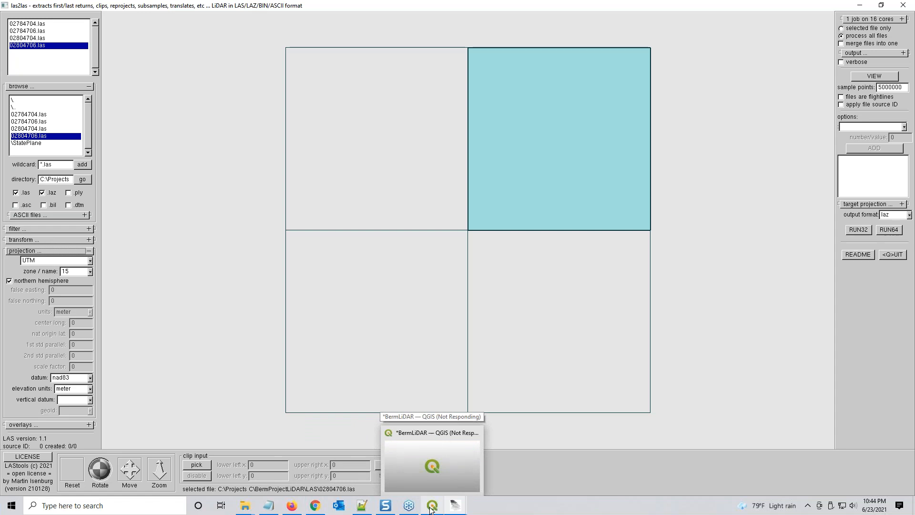
click(317, 509)
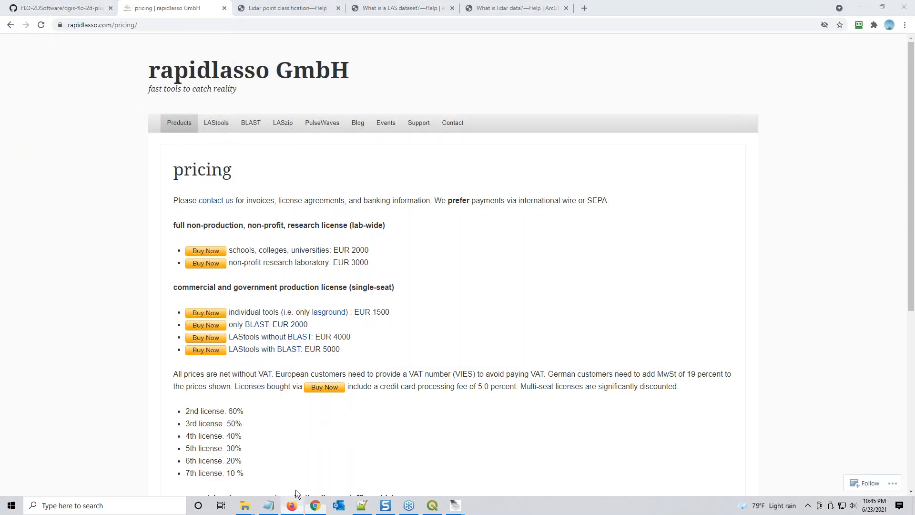
click(293, 504)
click(40, 25)
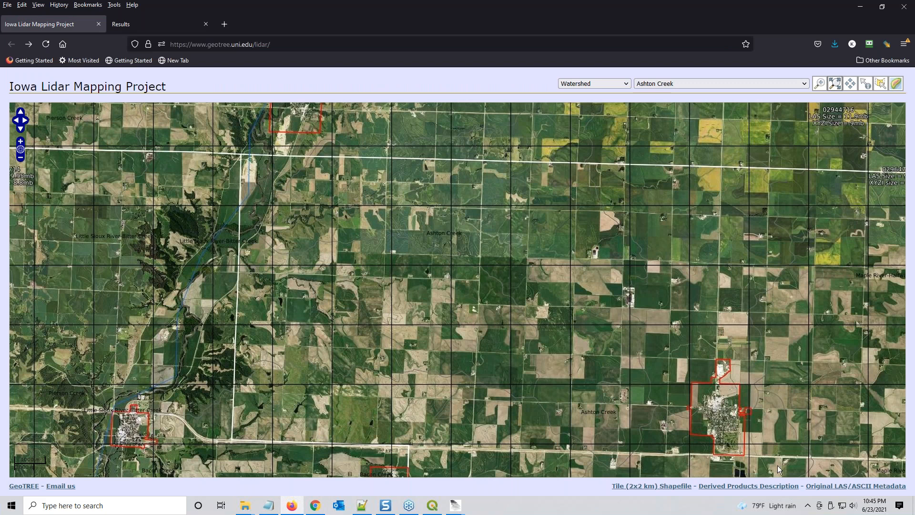
click(833, 487)
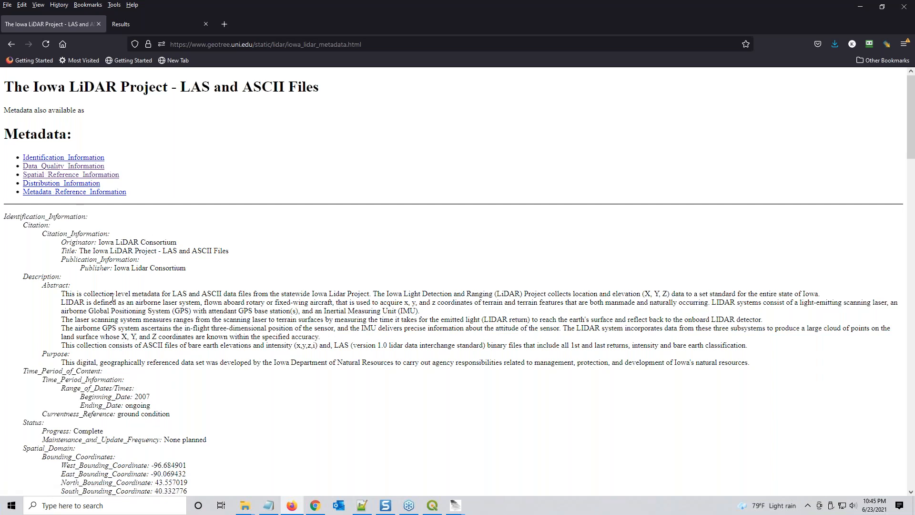
scroll(109, 288, down, 4)
scroll(91, 224, up, 4)
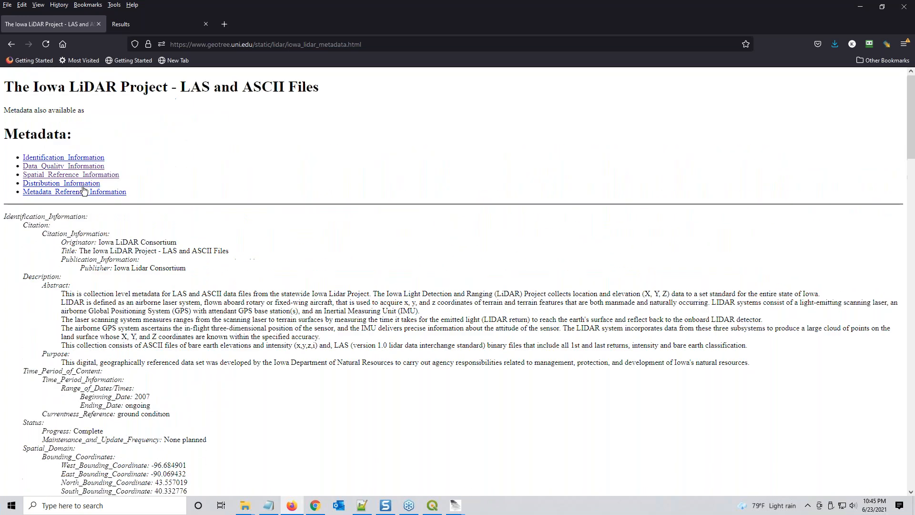
- Examine the horizontal and vertical positional accuracy reports in the metadata's Data Quality Information section
click(74, 166)
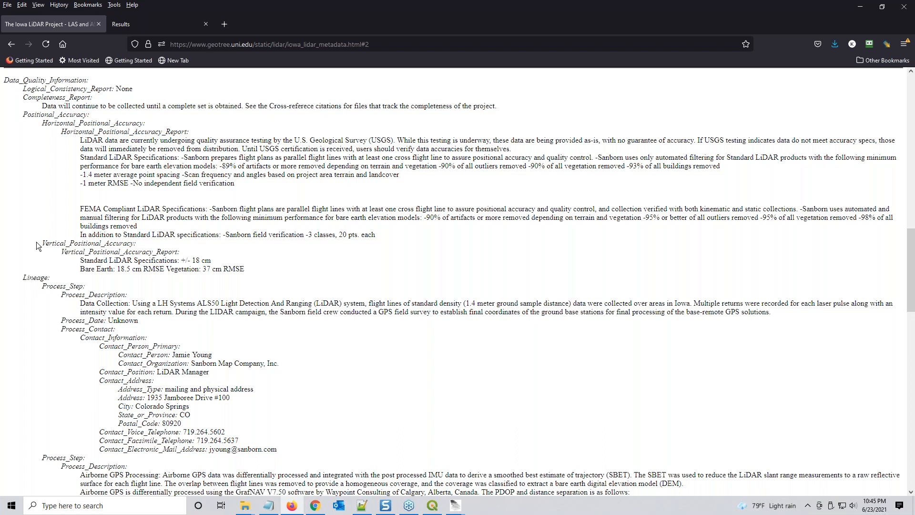
drag(44, 243, 211, 262)
drag(84, 123, 162, 132)
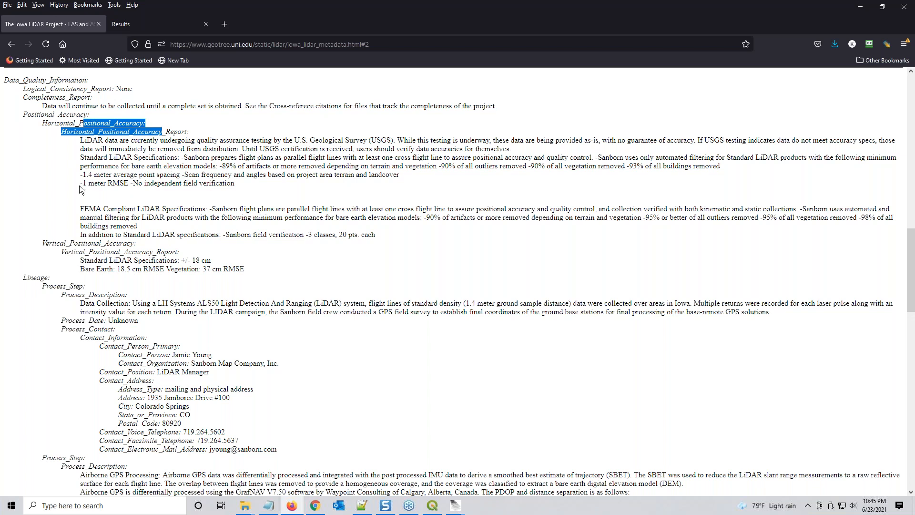
drag(80, 183, 244, 187)
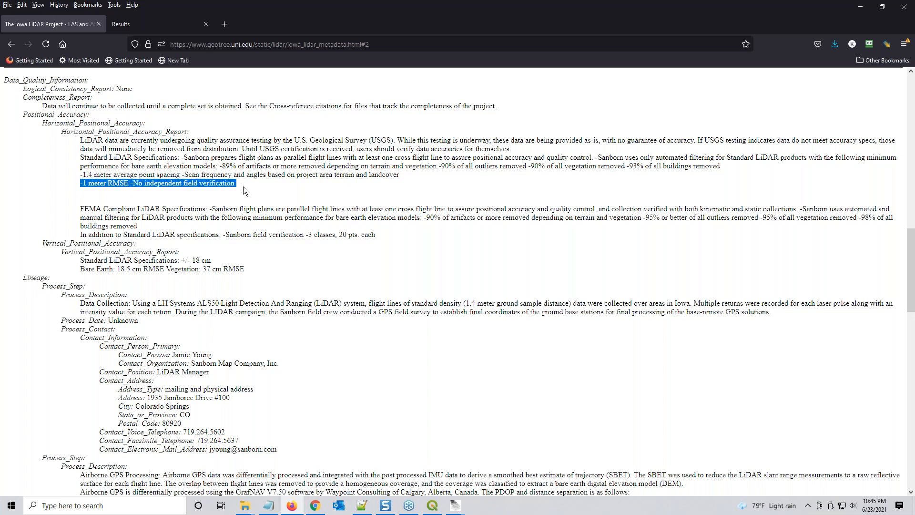
scroll(211, 229, down, 2)
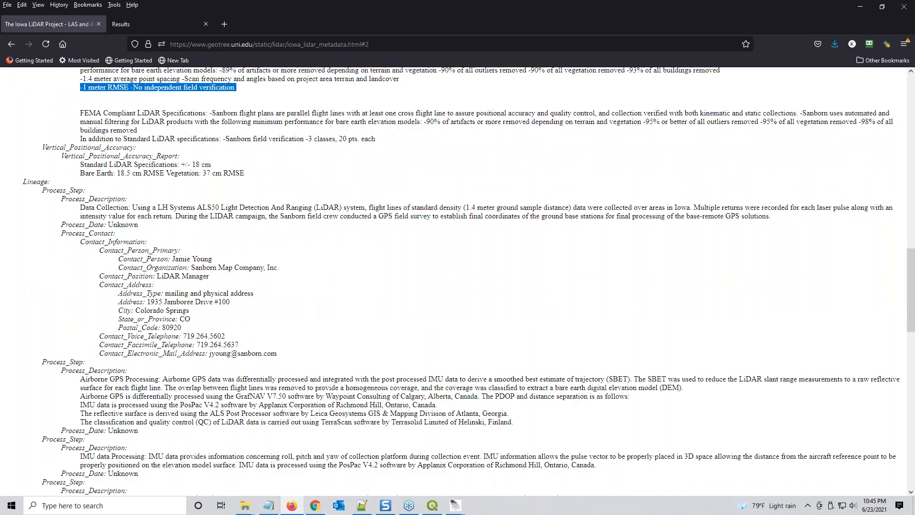
- Examine the horizontal coordinate system definition and datum under Spatial Reference Information, and return to las2las
scroll(190, 253, up, 15)
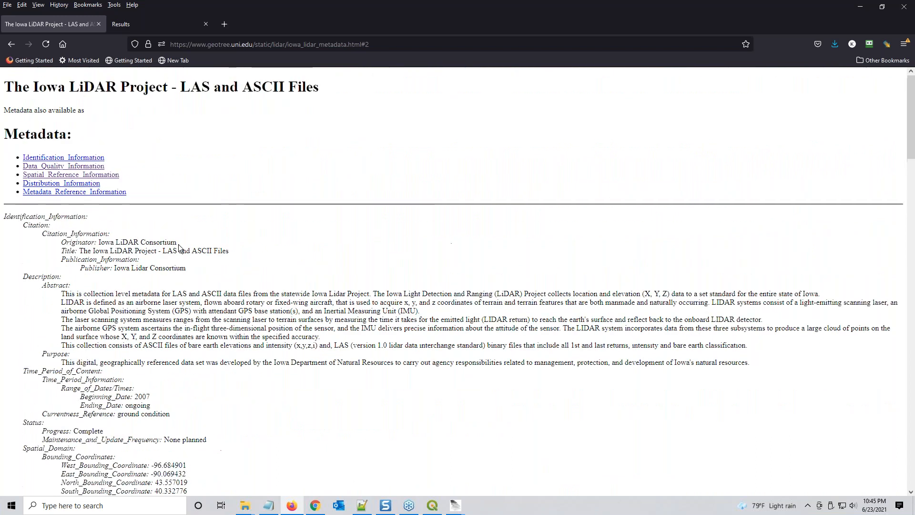
click(51, 174)
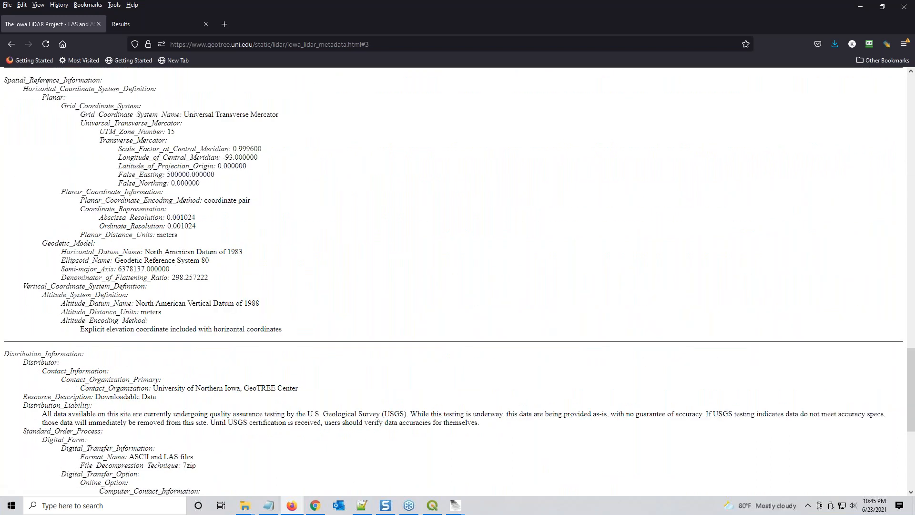
drag(31, 90, 155, 89)
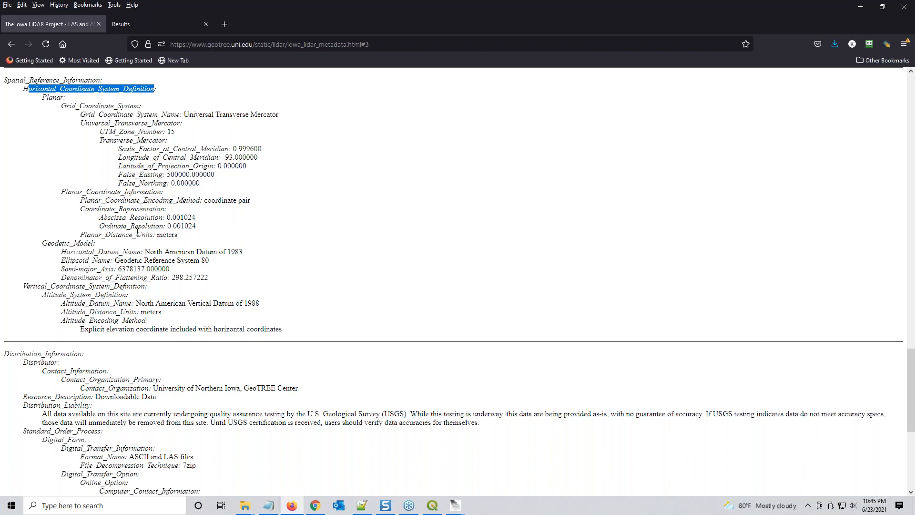
drag(62, 252, 229, 252)
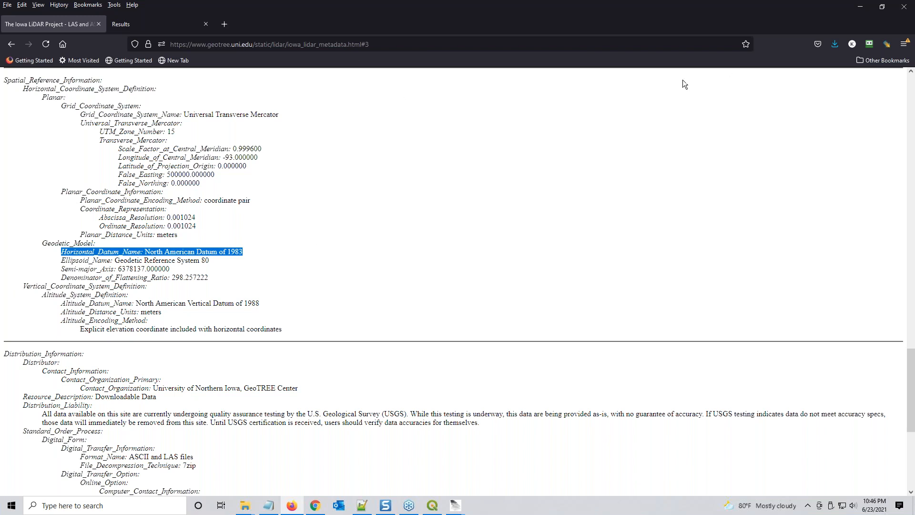
click(861, 10)
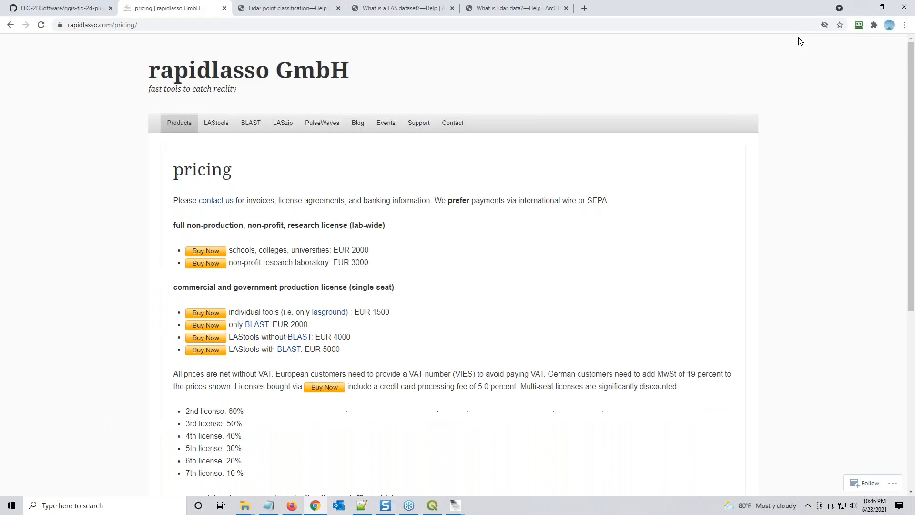
click(858, 9)
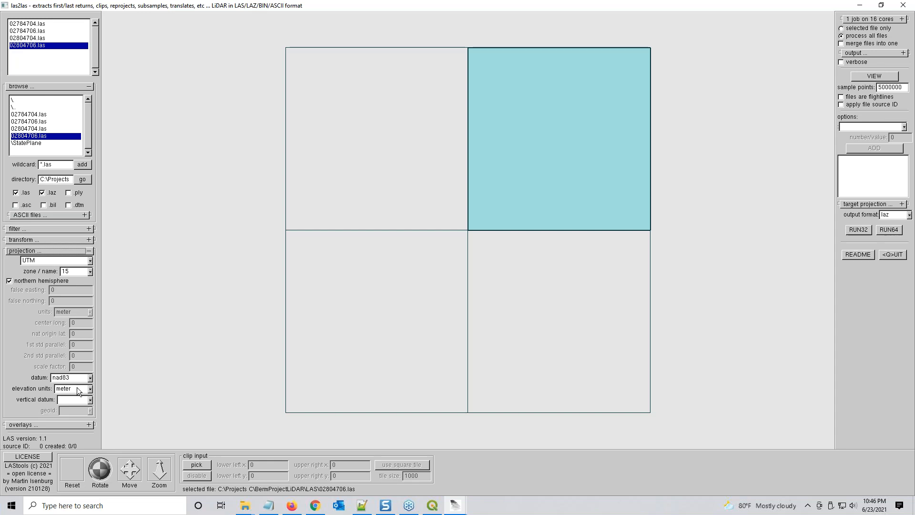
- Set the vertical datum of the source projection to navd88 and open the geoid choices
click(89, 401)
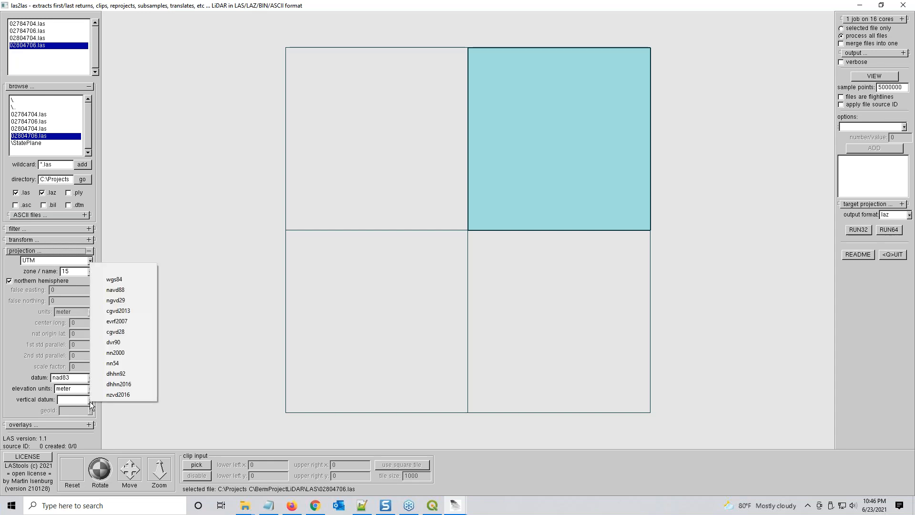
click(111, 290)
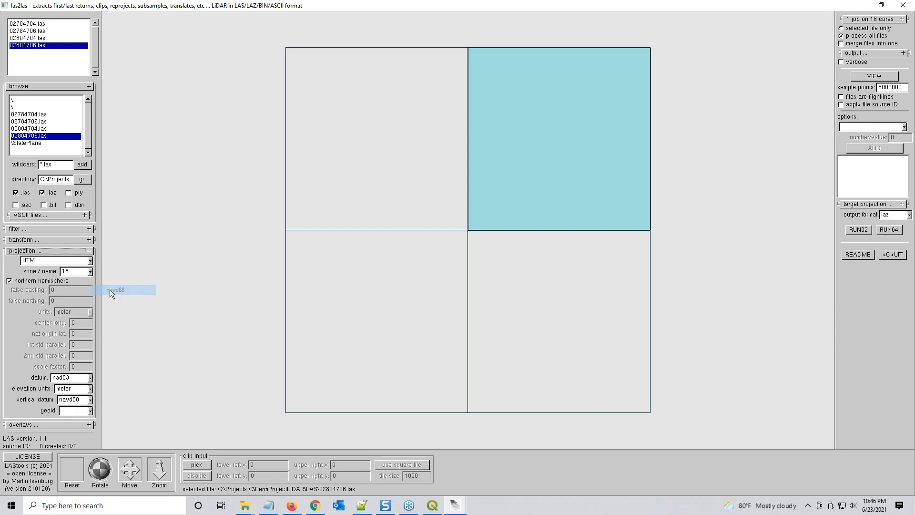
click(90, 411)
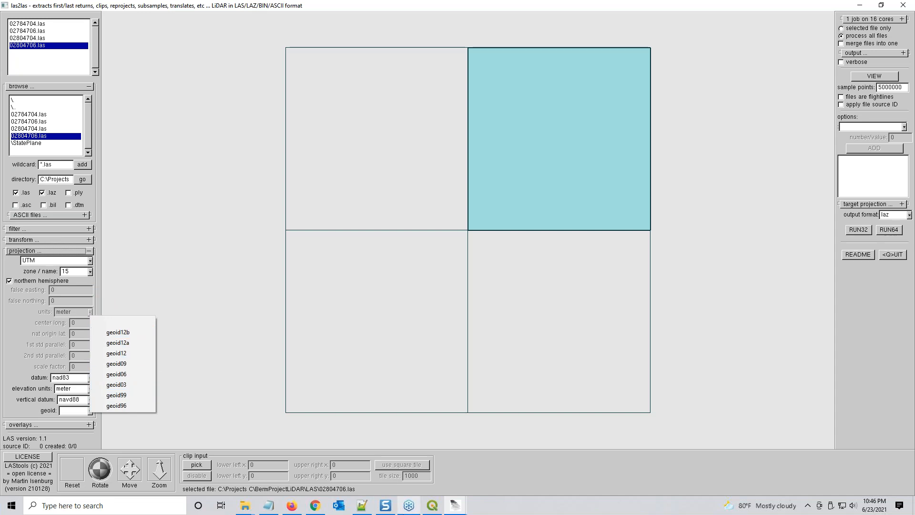
- Check the ellipsoid name and altitude encoding method in the Firefox metadata page, and return to las2las
click(292, 505)
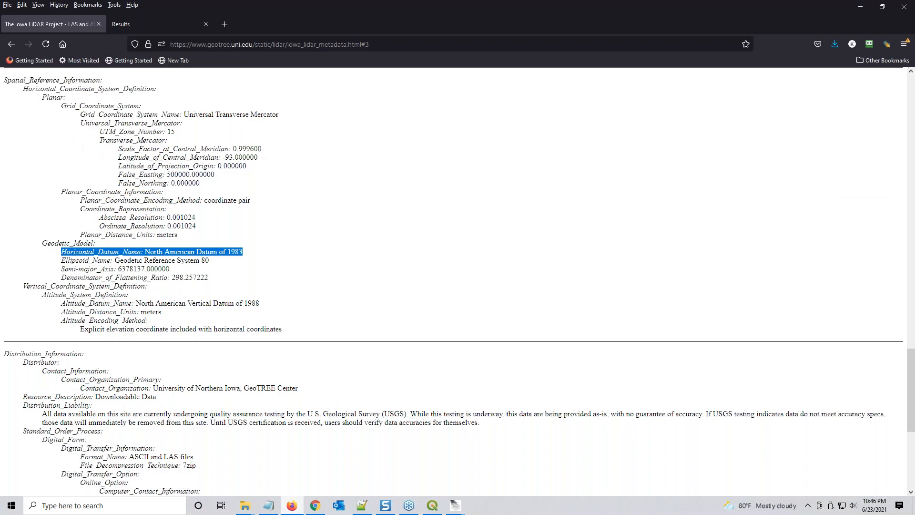
click(124, 260)
drag(115, 260, 209, 261)
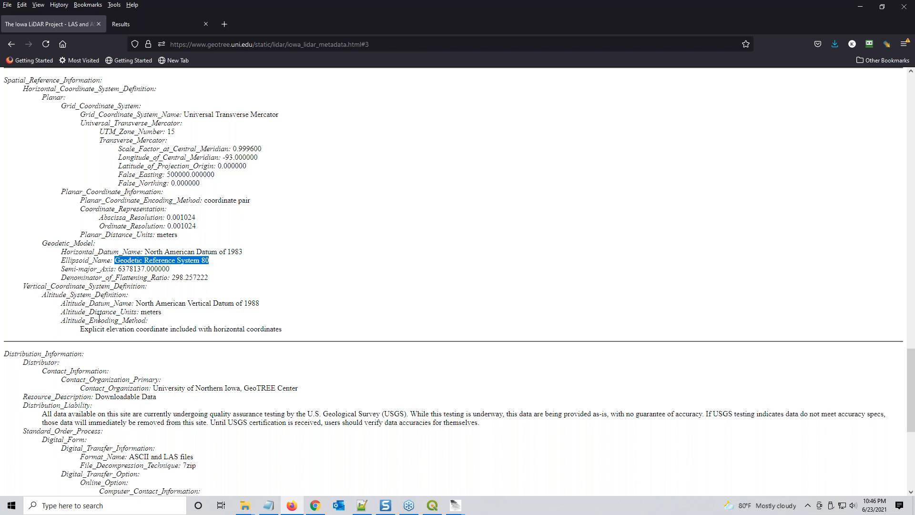
drag(81, 330, 281, 333)
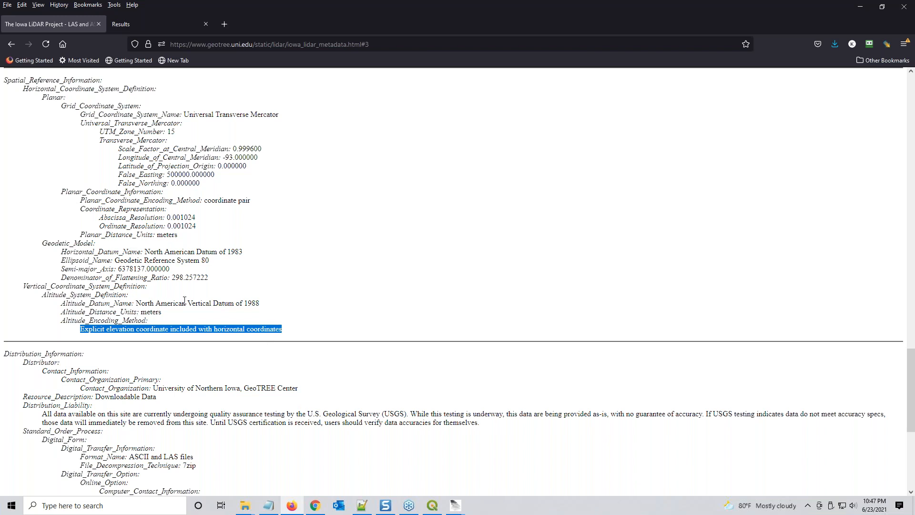
click(861, 6)
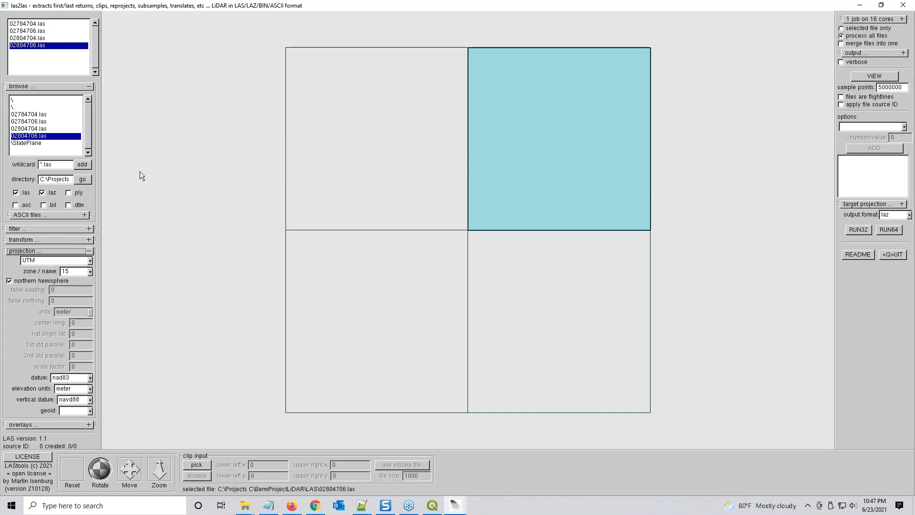
- Open the browser for the output directory and change its location to C:\Projects C
click(905, 54)
click(851, 68)
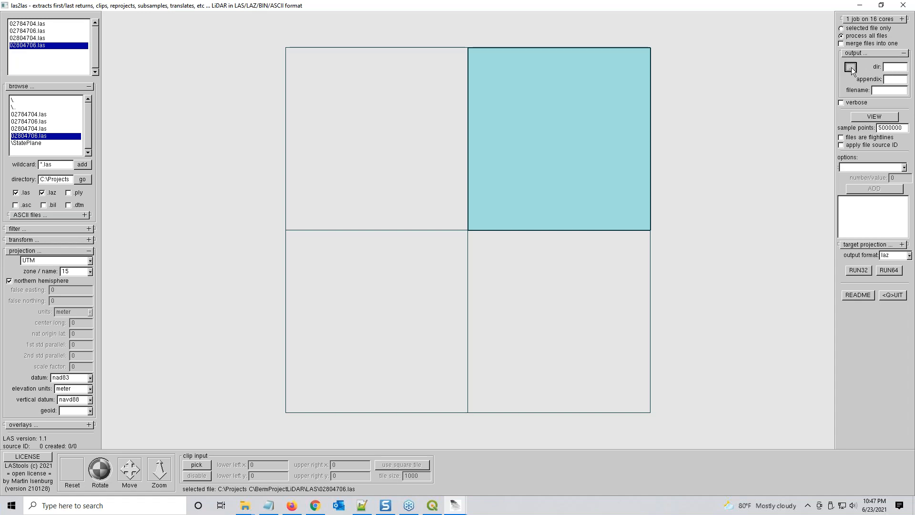
drag(110, 61, 473, 61)
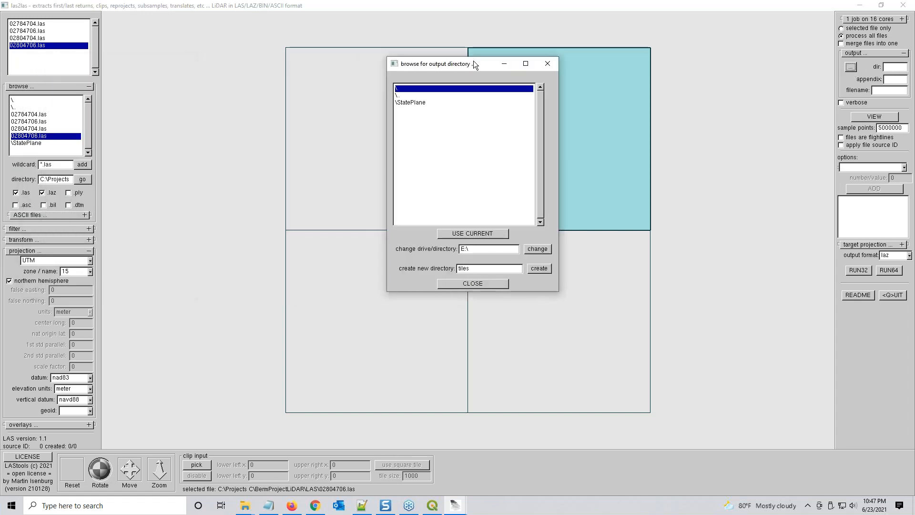
click(489, 249)
key(BackSpace)
key(BackSpace)
key(BackSpace)
text(C:\Projects C)
click(543, 250)
- Use the StatePlane subfolder of the LAS folder in BermProjectLiDAR as the output directory
double_click(408, 111)
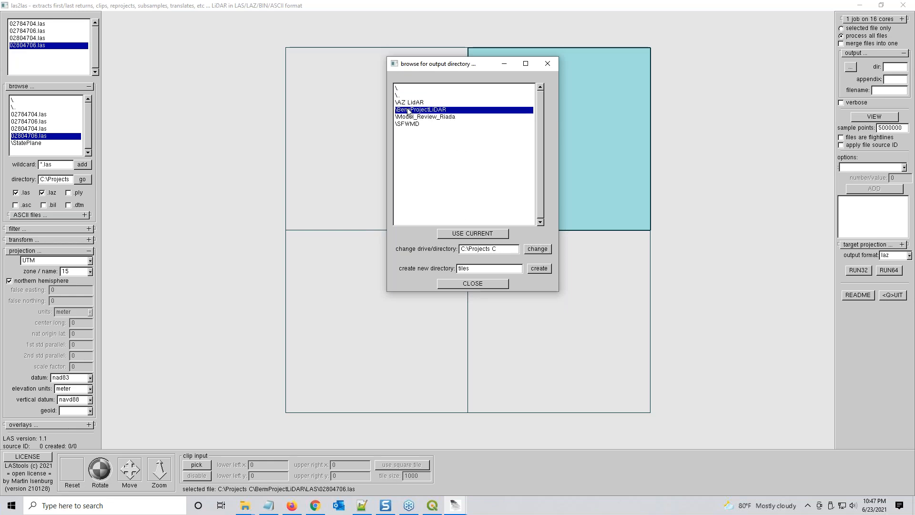
double_click(405, 146)
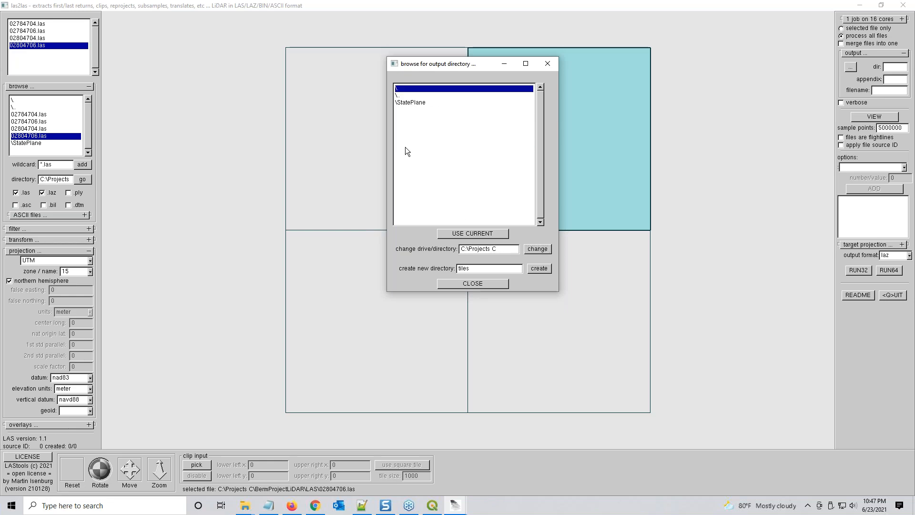
click(410, 102)
mouse_move(914, 67)
mouse_down()
mouse_move(758, 57)
mouse_move(914, 62)
mouse_up()
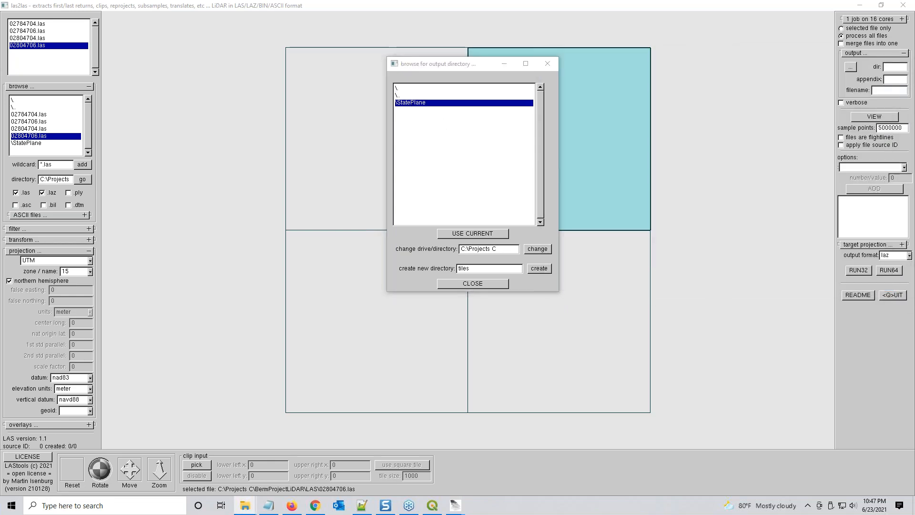
double_click(404, 103)
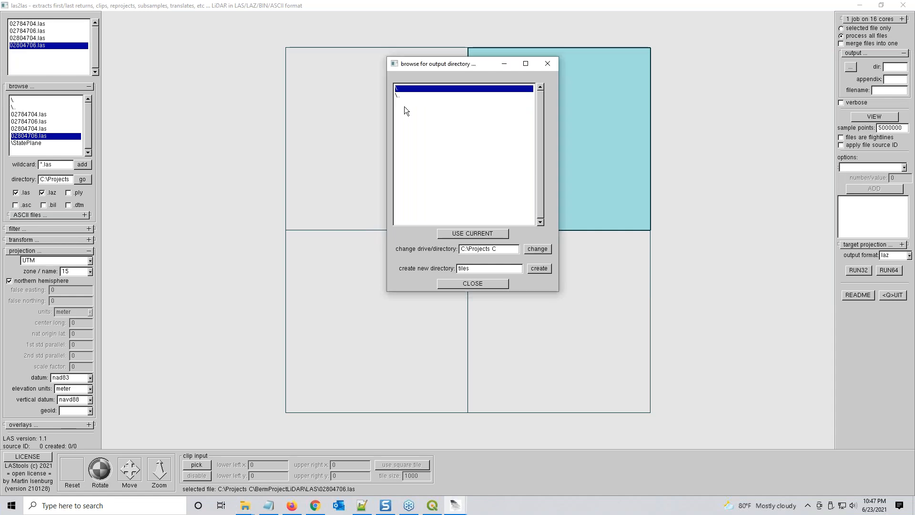
click(484, 233)
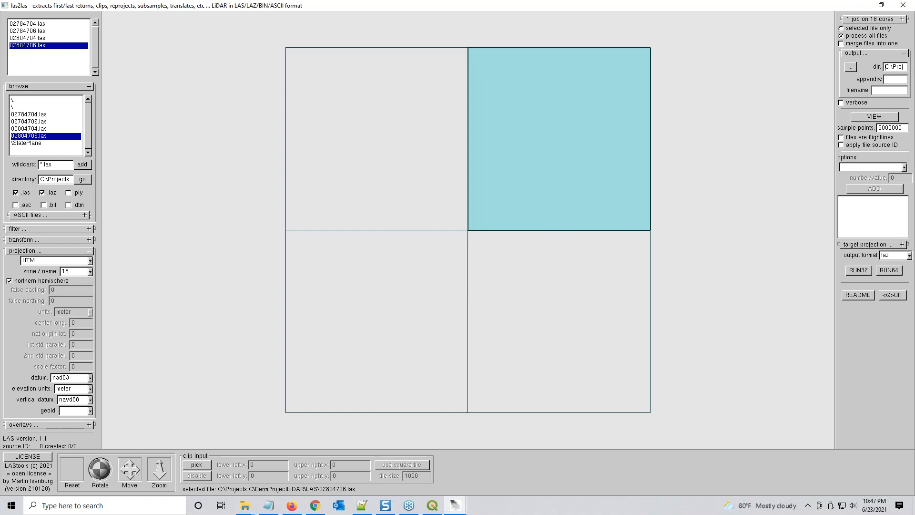
- Read through the full path of the output directory to check that it is the intended folder
key(Right)
key(Right)
key(Right)
key(Right)
key(Right)
key(Right)
key(Right)
key(Right)
key(Right)
key(Right)
key(Right)
key(Right)
key(Right)
key(Right)
key(Right)
key(Right)
key(Right)
key(Right)
key(Right)
key(Right)
key(Left)
key(Left)
key(Left)
key(Left)
key(Left)
key(Left)
key(Left)
key(Left)
key(Left)
key(Left)
key(Left)
key(Left)
key(Left)
key(Left)
key(Left)
key(Left)
key(Left)
key(Left)
key(Left)
key(Left)
- Set the target projection to state plane 83
click(902, 245)
click(904, 256)
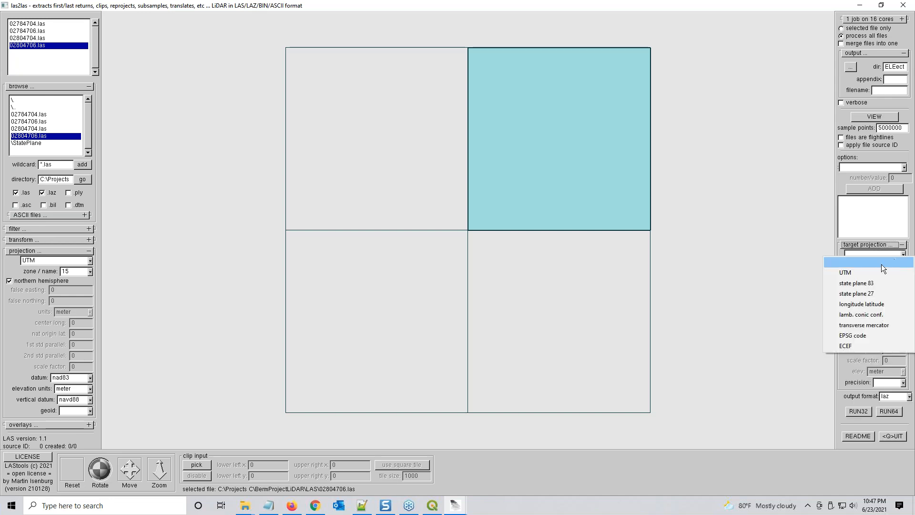
click(868, 283)
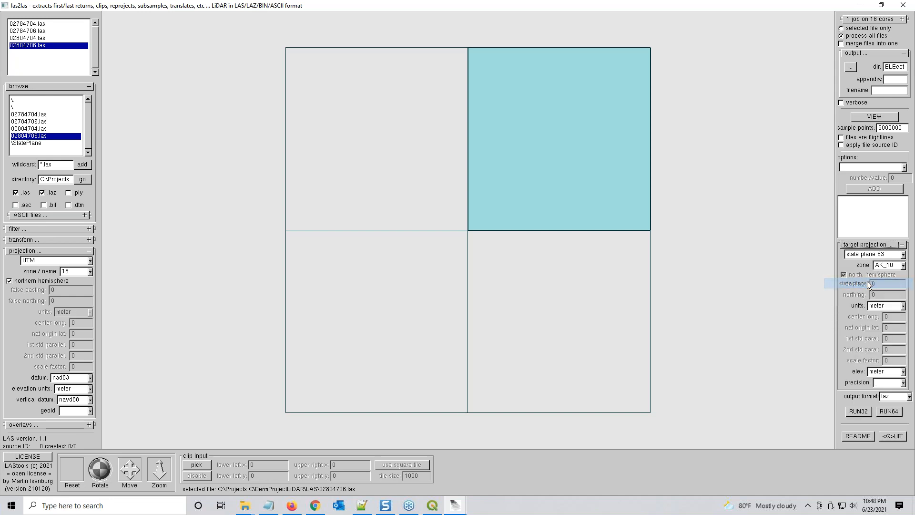
- Set the target projection's state plane zone to IA_N
click(903, 265)
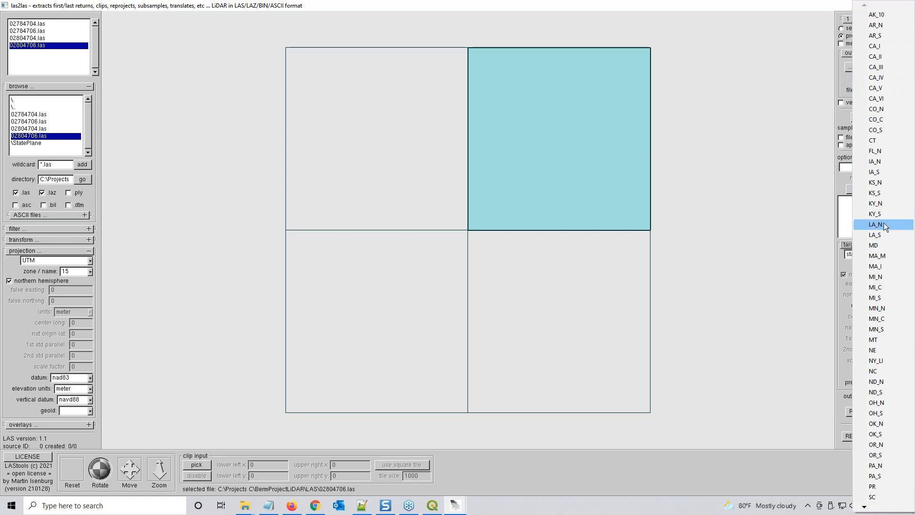
key(i)
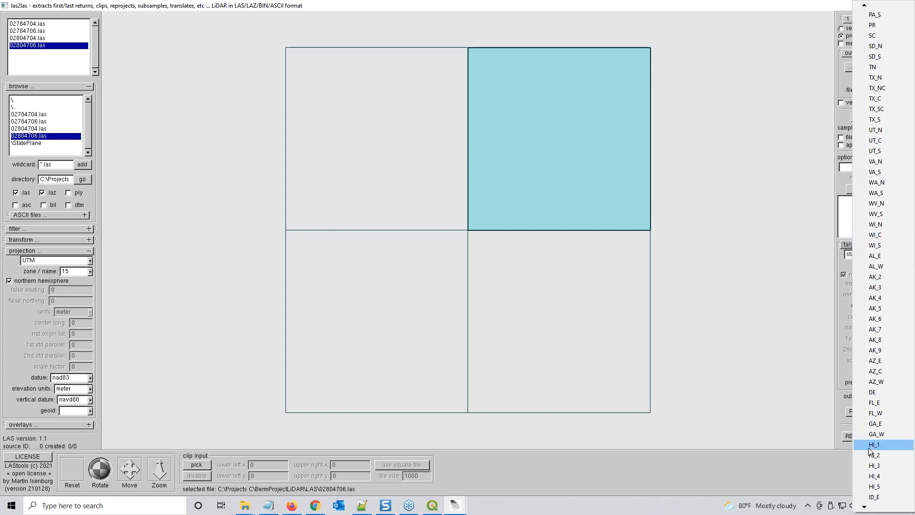
click(865, 508)
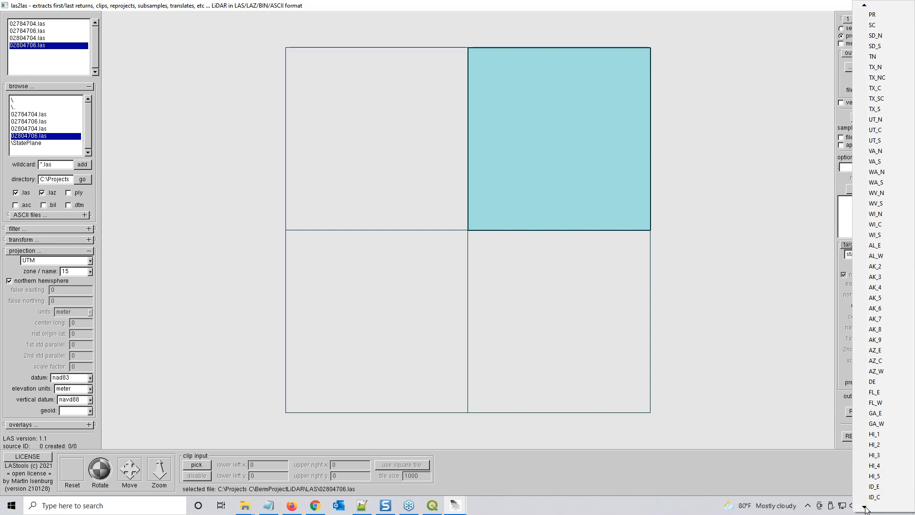
click(865, 509)
click(866, 508)
click(865, 508)
click(865, 508)
click(866, 508)
click(866, 508)
click(865, 509)
click(866, 509)
click(865, 509)
click(865, 509)
click(865, 508)
click(865, 508)
click(865, 509)
click(866, 509)
click(866, 509)
click(865, 509)
click(866, 509)
click(865, 509)
click(865, 509)
click(865, 508)
click(865, 508)
click(865, 510)
key(i)
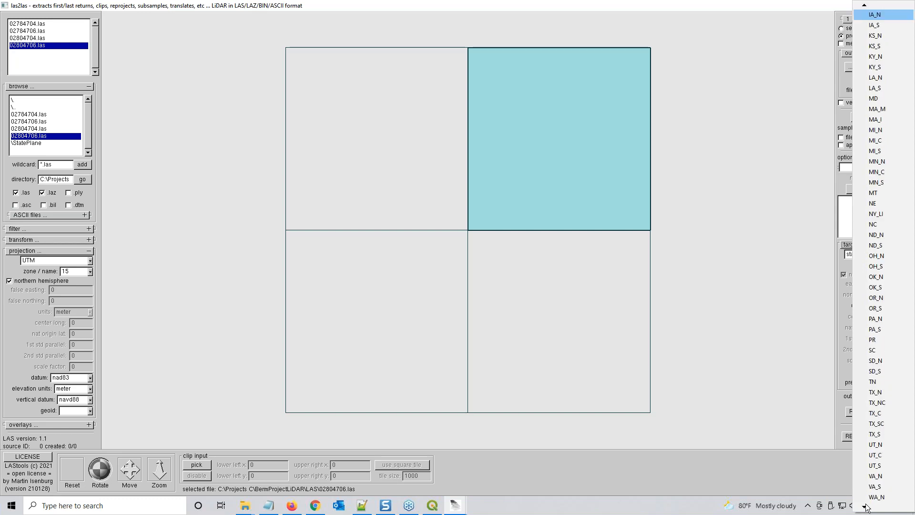
key(d)
key(Down)
key(Down)
key(Down)
key(Down)
key(Down)
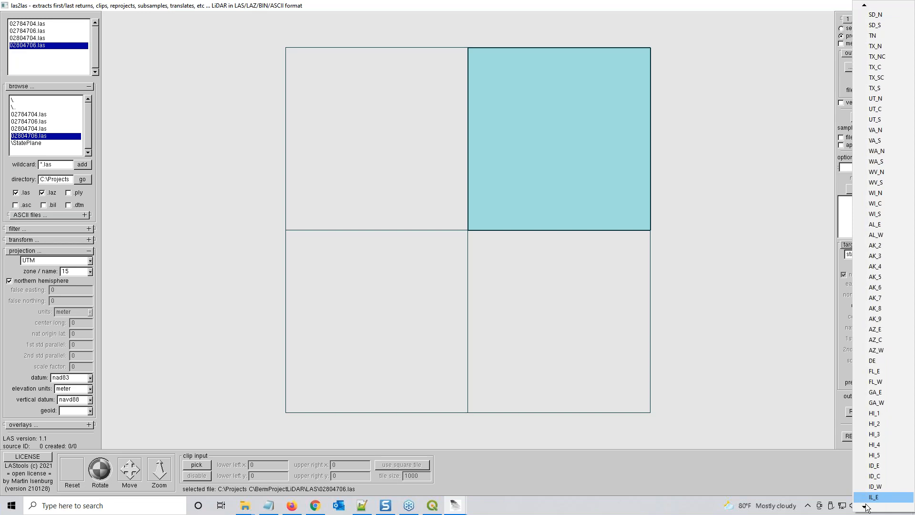
key(i)
key(i)
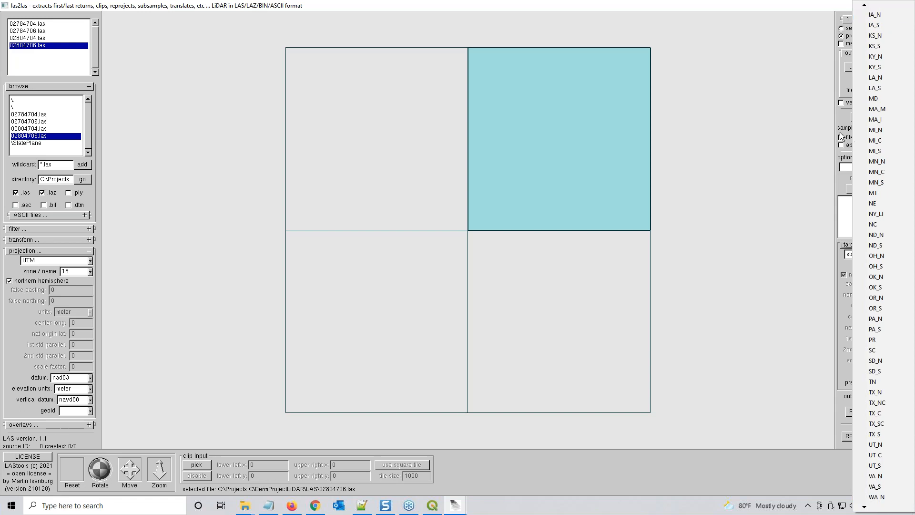
click(876, 14)
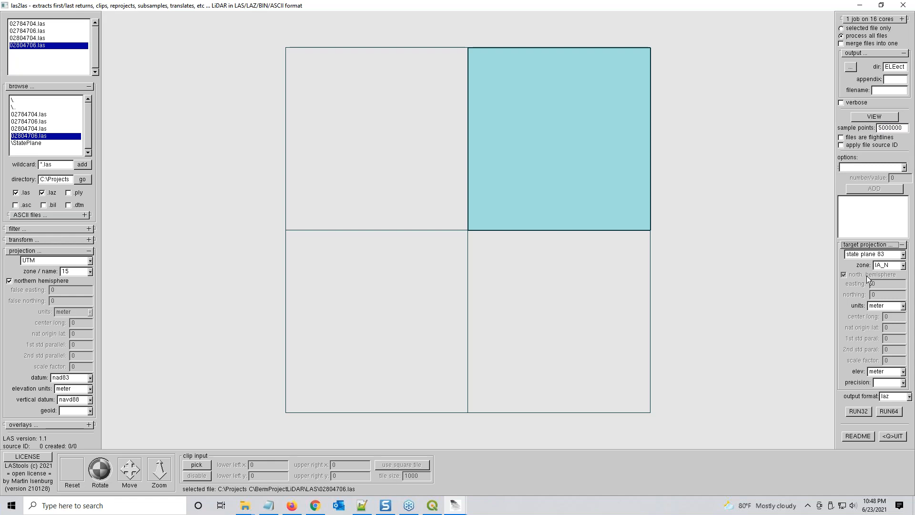
- Set both the horizontal and elevation units of the target projection to feet, leaving the precision blank
click(904, 309)
click(888, 322)
click(903, 372)
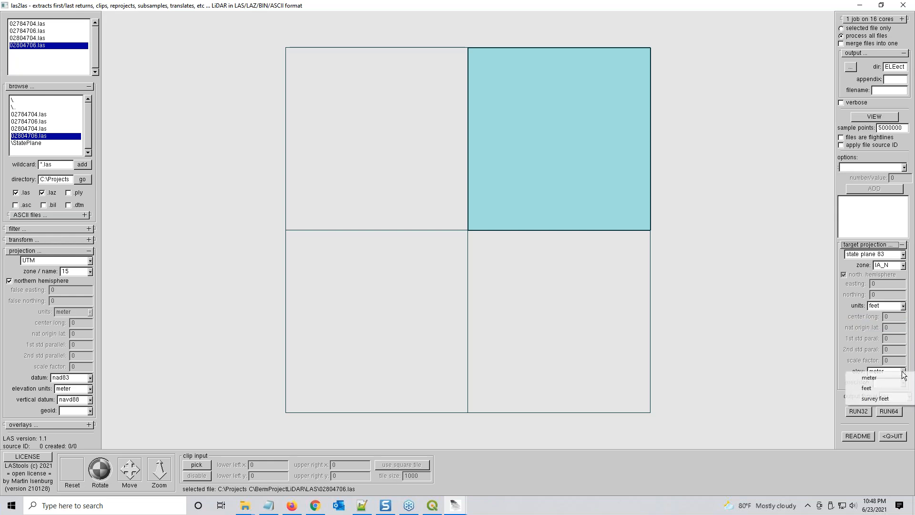
click(885, 386)
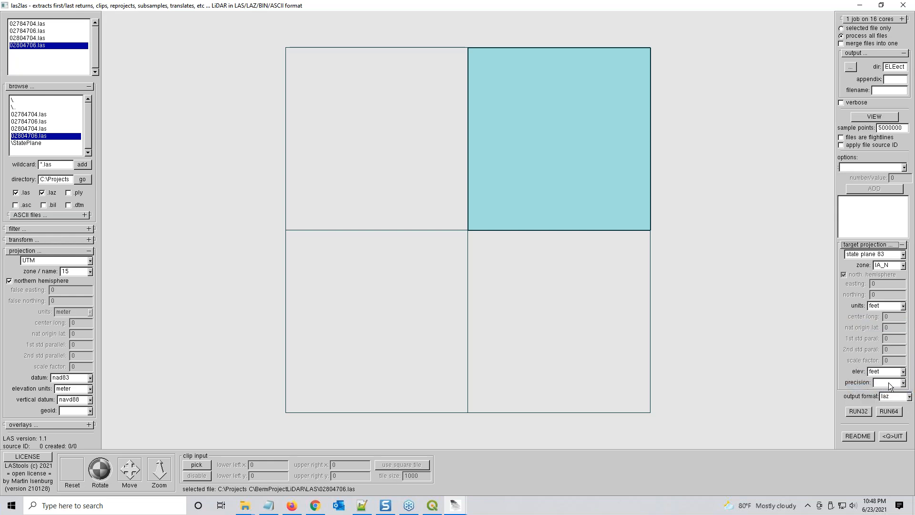
click(903, 383)
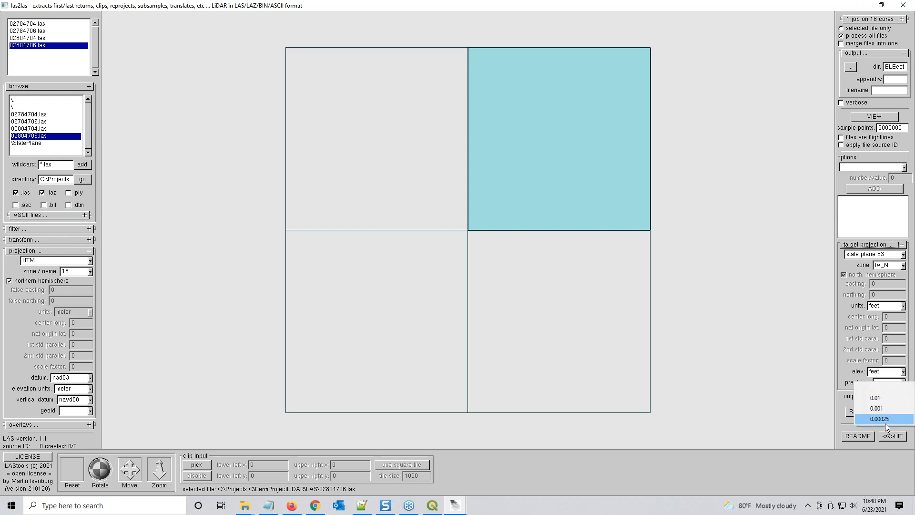
click(848, 376)
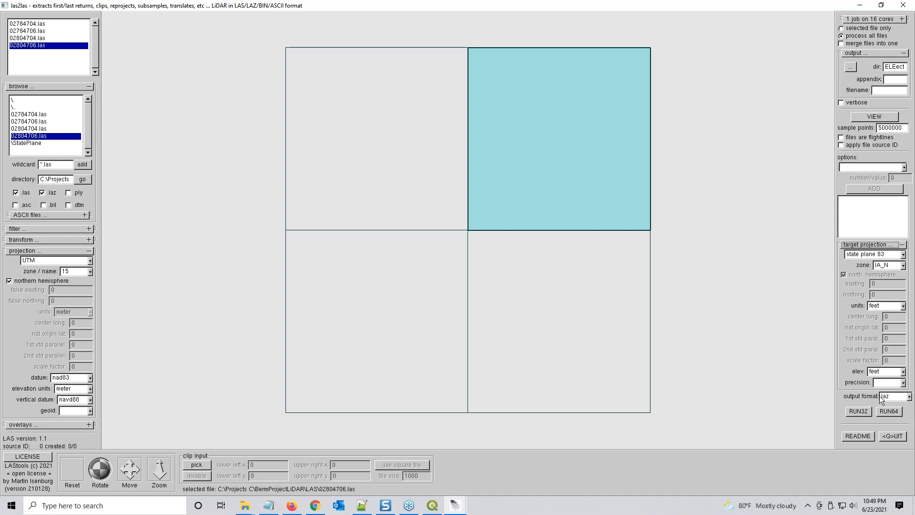
- Set the output format to las
click(909, 397)
click(909, 399)
click(894, 404)
- Generate the 64-bit las2las run command, review its projection arguments and copy the command
click(888, 412)
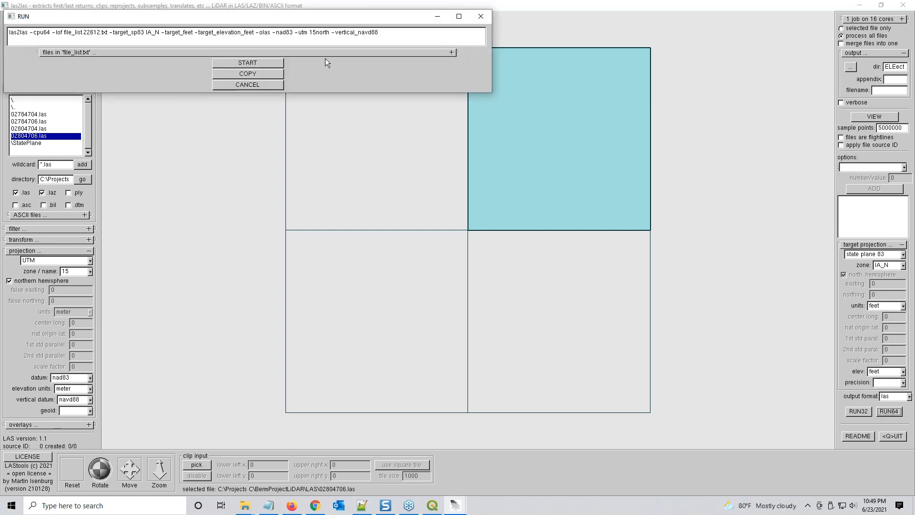
drag(380, 33, 283, 32)
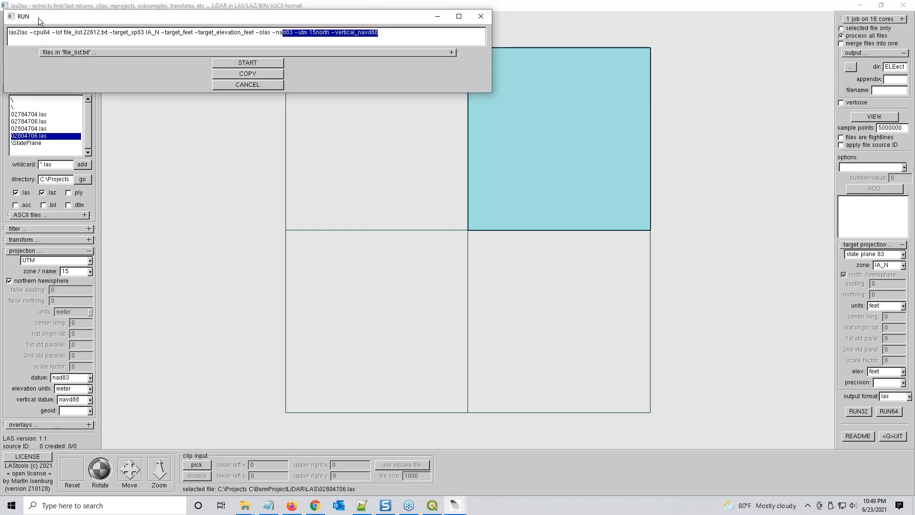
click(10, 32)
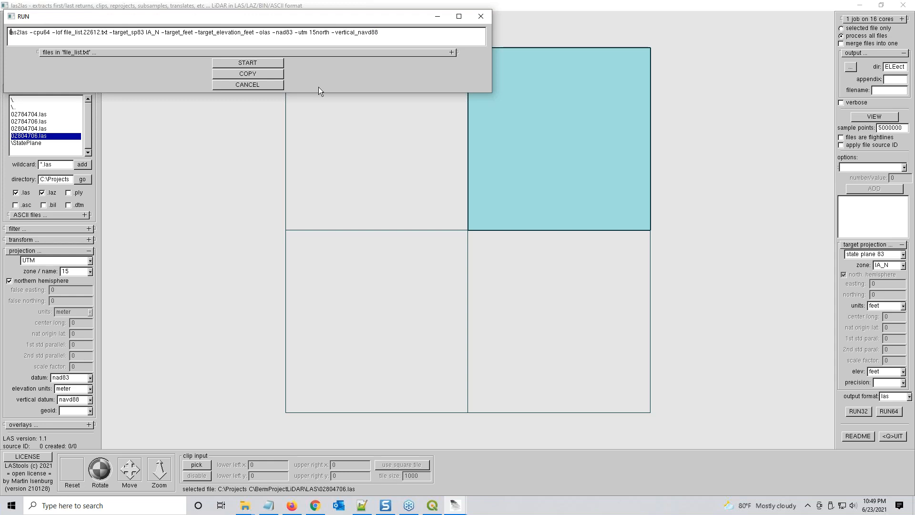
click(236, 76)
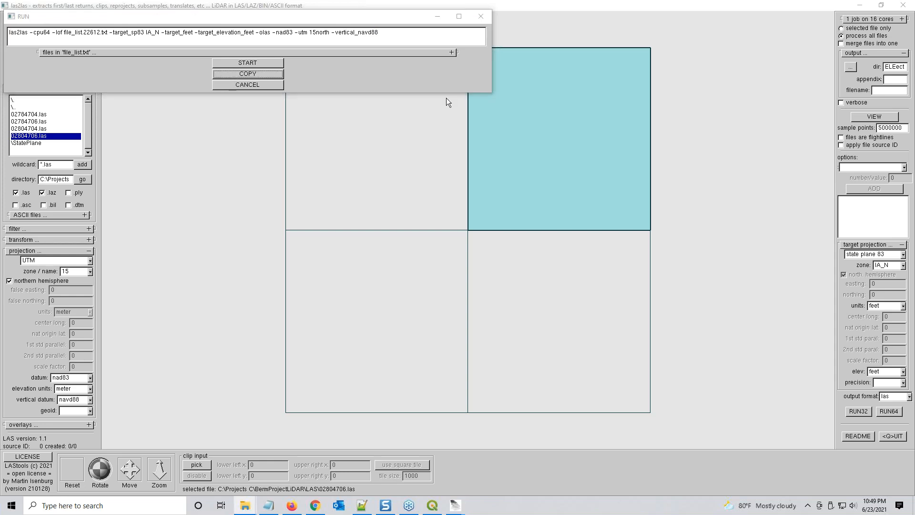
- Open las2las.bat from the LAS folder in Notepad++ to view its saved command, and return to the run dialog
drag(448, 97, 522, 85)
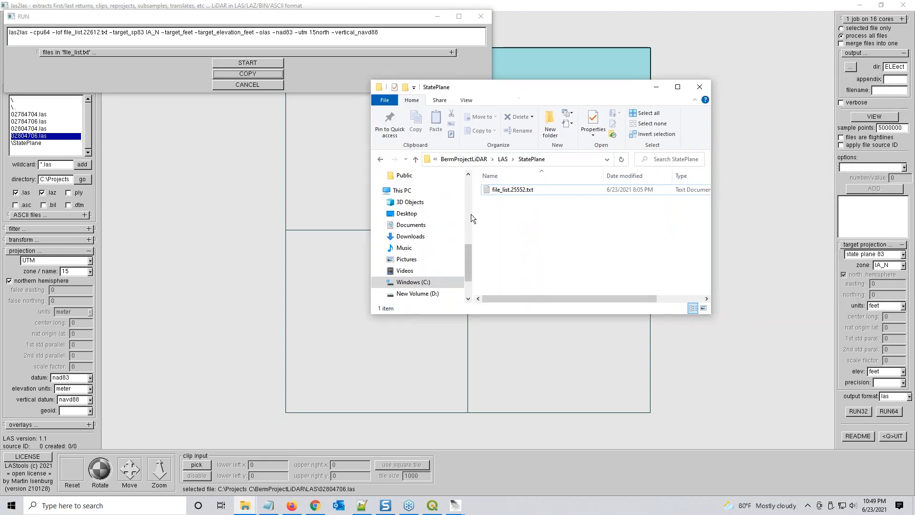
click(504, 159)
scroll(509, 267, down, 2)
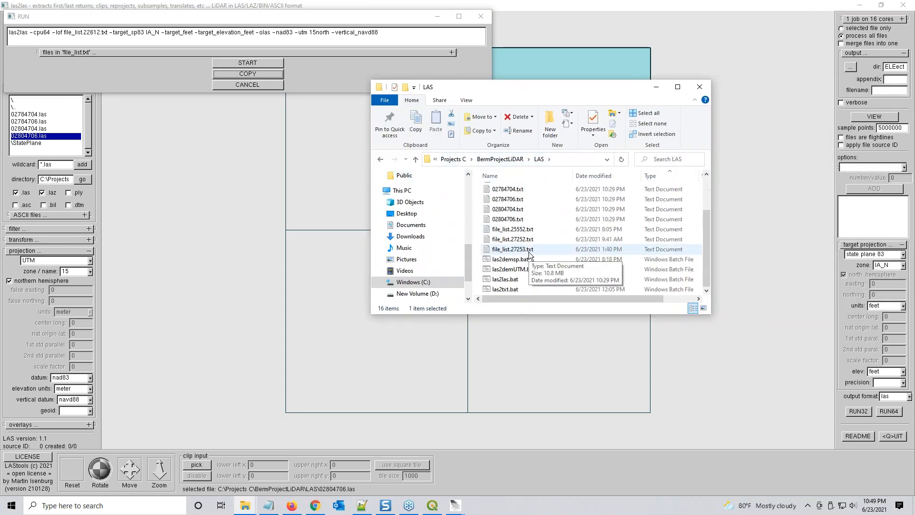
click(503, 281)
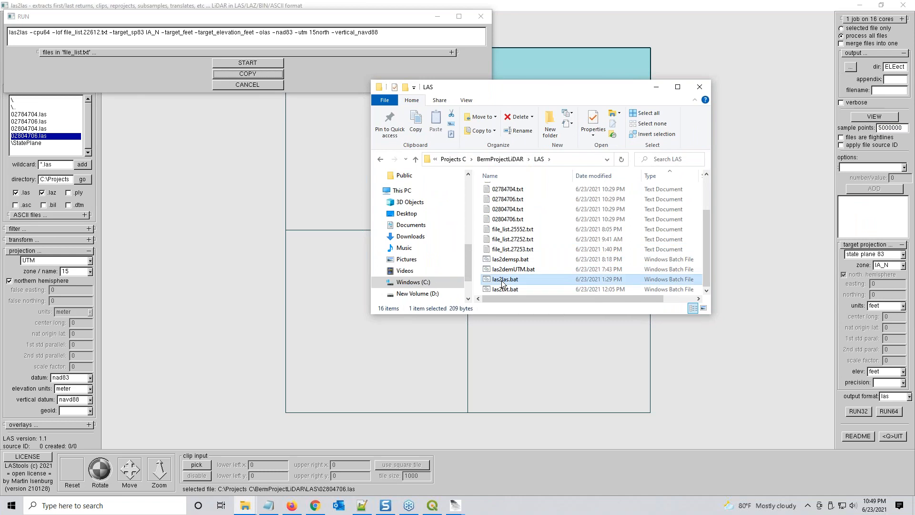
right_click(504, 281)
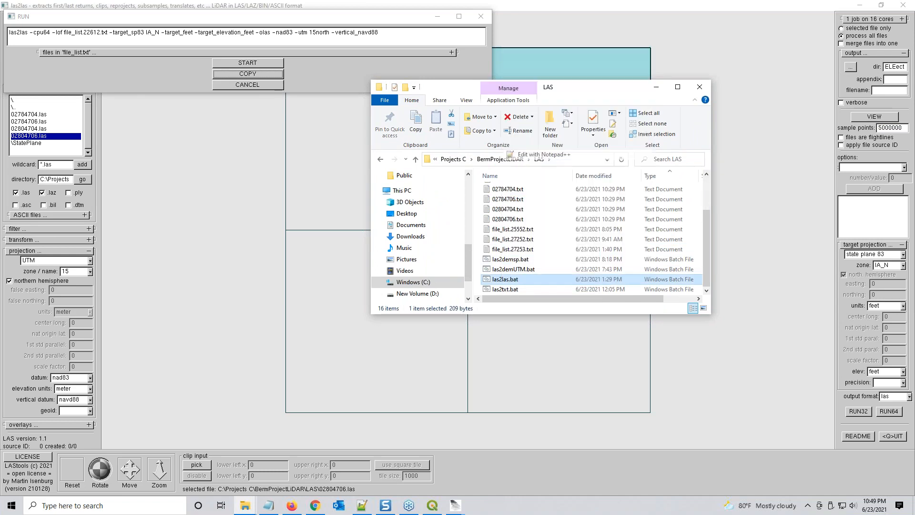
click(544, 155)
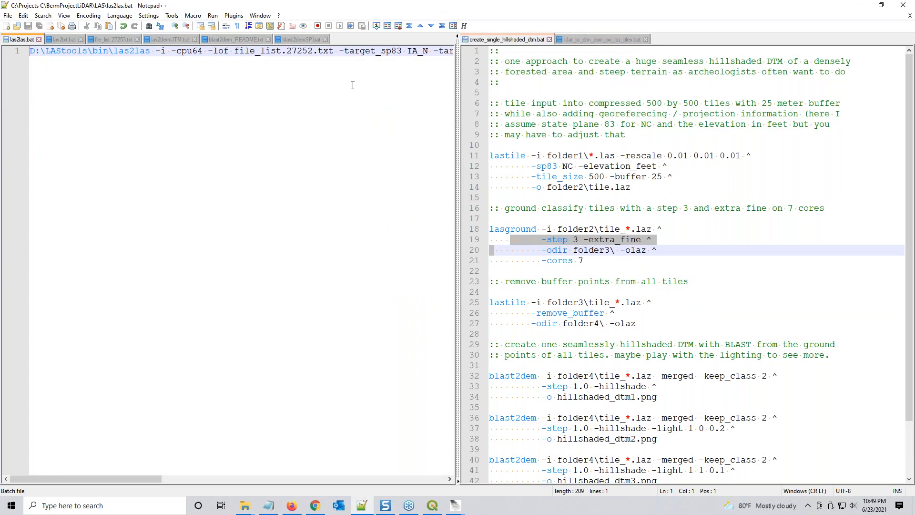
click(860, 6)
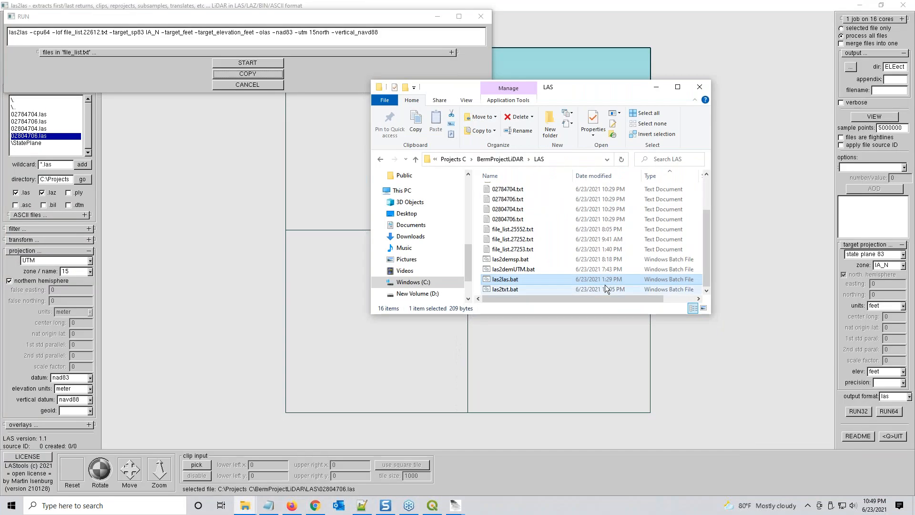
- Show the StatePlane output folder beside the run dialog and start the las2las reprojection
drag(566, 86, 914, 88)
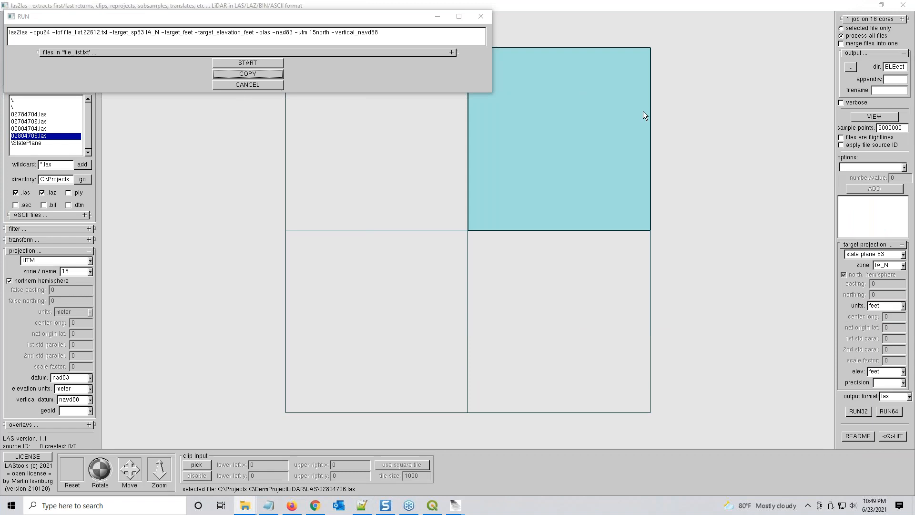
drag(914, 55, 765, 45)
double_click(679, 149)
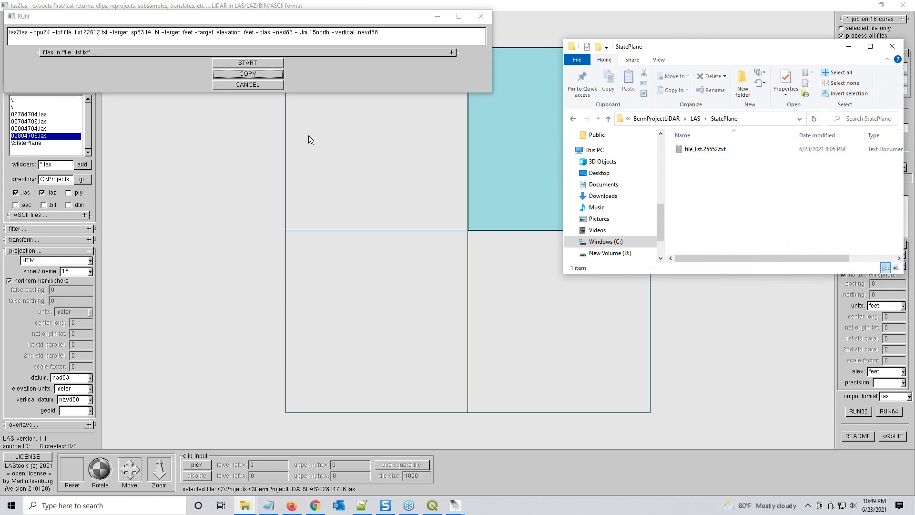
click(257, 63)
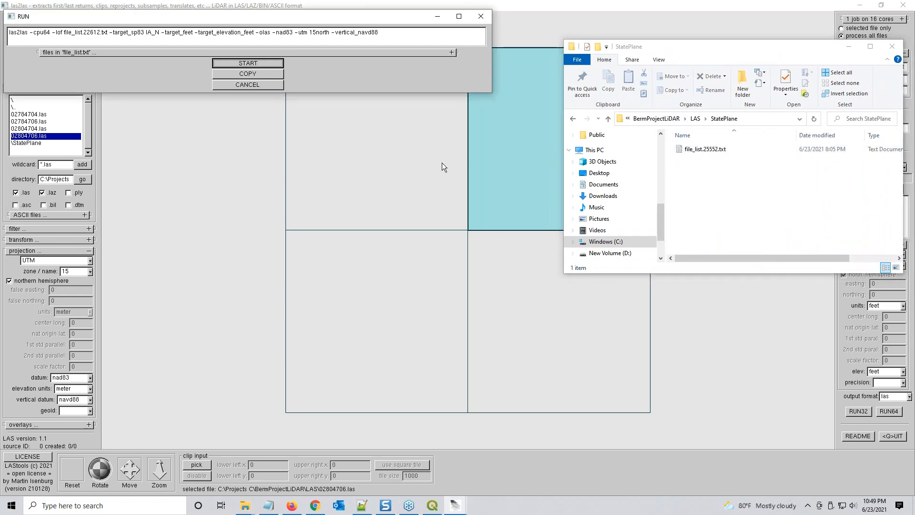
drag(693, 51, 688, 56)
click(263, 64)
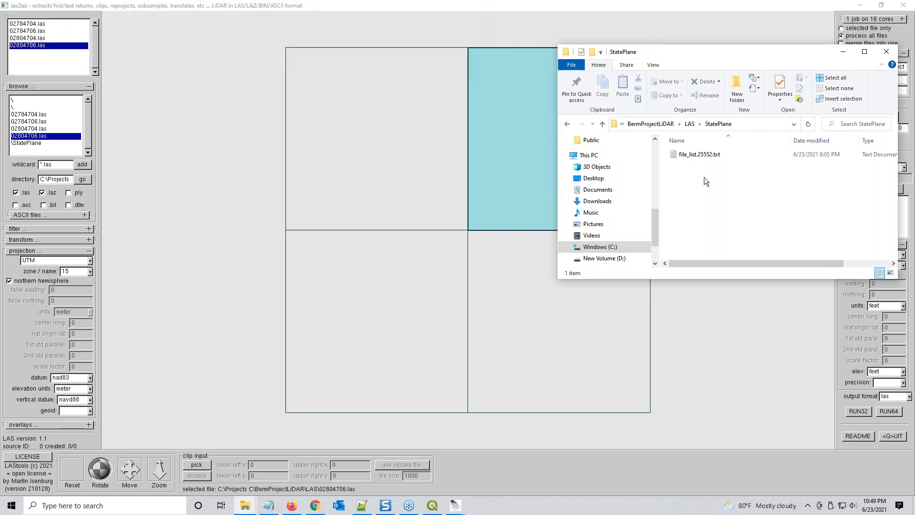
- Check the running las2las console against the contents of the StatePlane output folder
drag(708, 53, 716, 58)
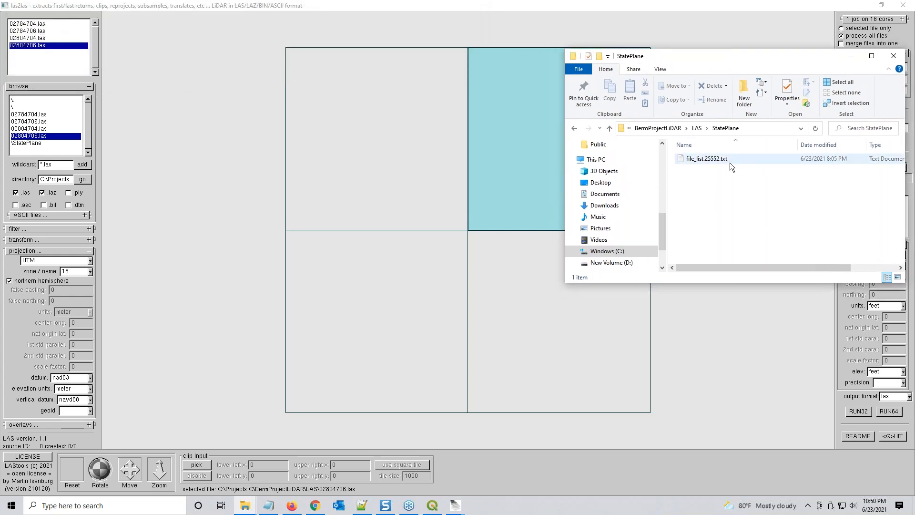
click(455, 511)
click(431, 467)
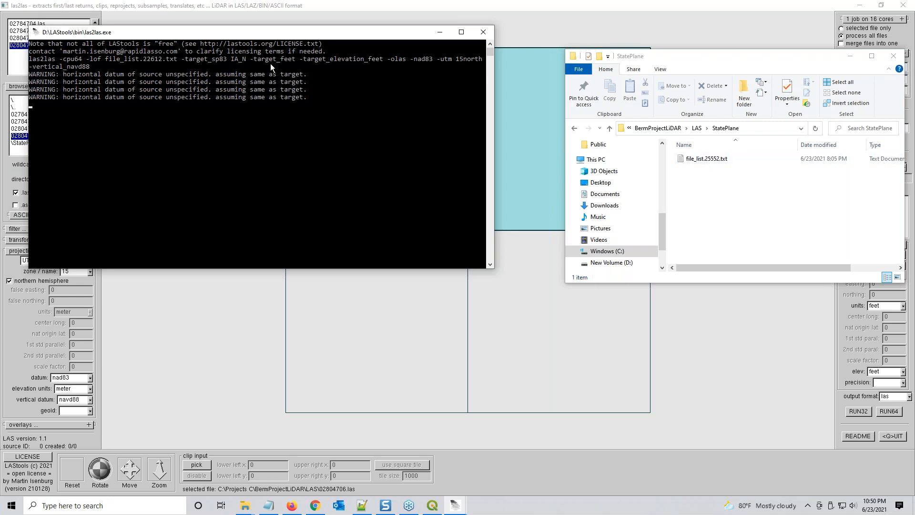
mouse_move(494, 123)
mouse_down()
mouse_move(723, 123)
mouse_move(492, 123)
mouse_up()
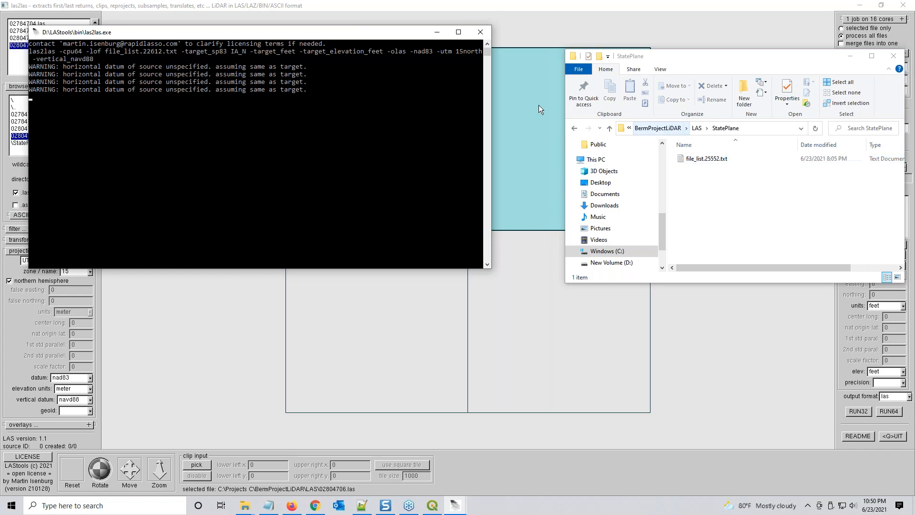
click(893, 56)
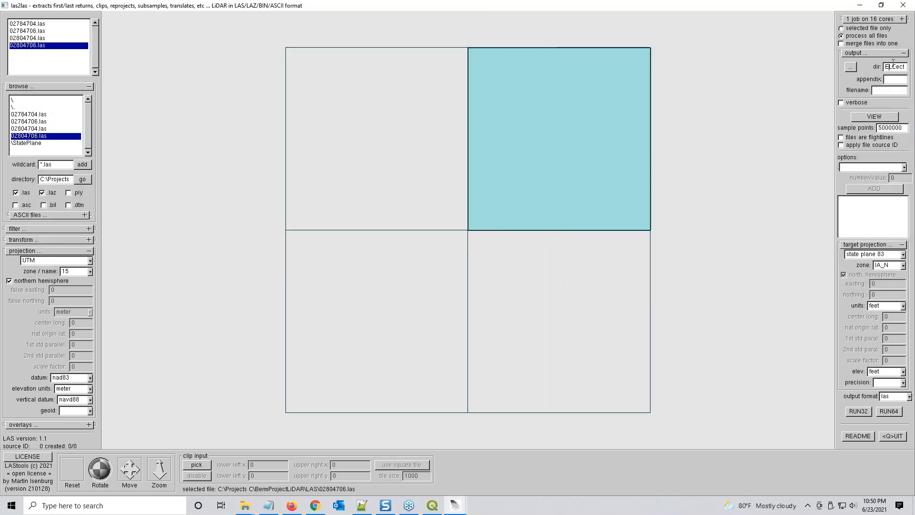
- Clear the output directory path and open the output directory browser again
key(Left)
key(Left)
key(Left)
key(Left)
key(Left)
key(Left)
key(Left)
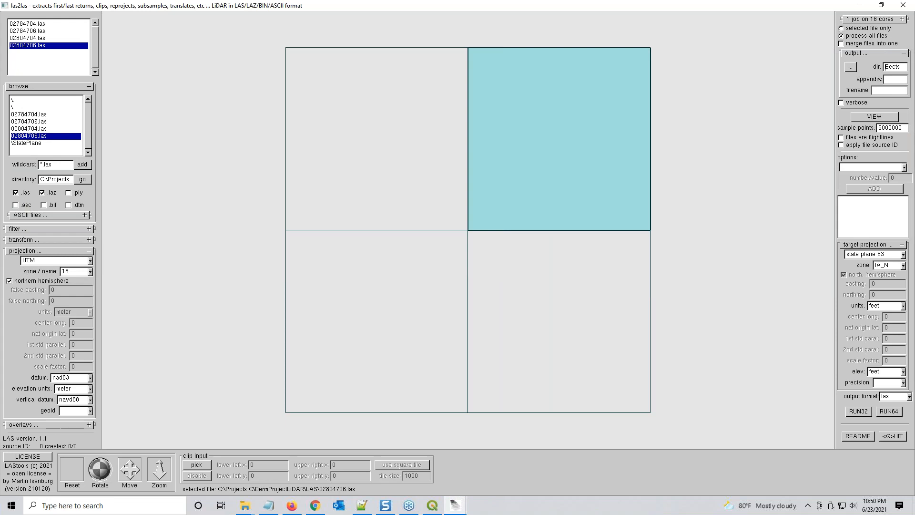
key(Right)
key(Right)
key(Right)
key(Right)
key(Right)
key(Right)
key(Right)
key(Right)
key(Right)
key(Right)
key(Right)
key(Right)
key(Right)
key(Right)
key(Right)
key(Right)
key(Right)
key(Right)
key(Right)
key(Right)
key(Delete)
key(Delete)
key(Delete)
key(Delete)
key(Delete)
click(850, 66)
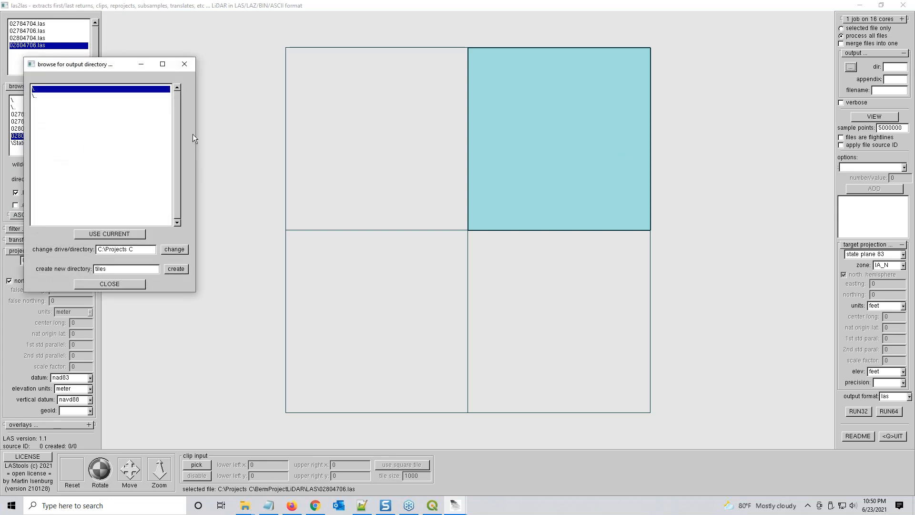
drag(127, 67, 386, 50)
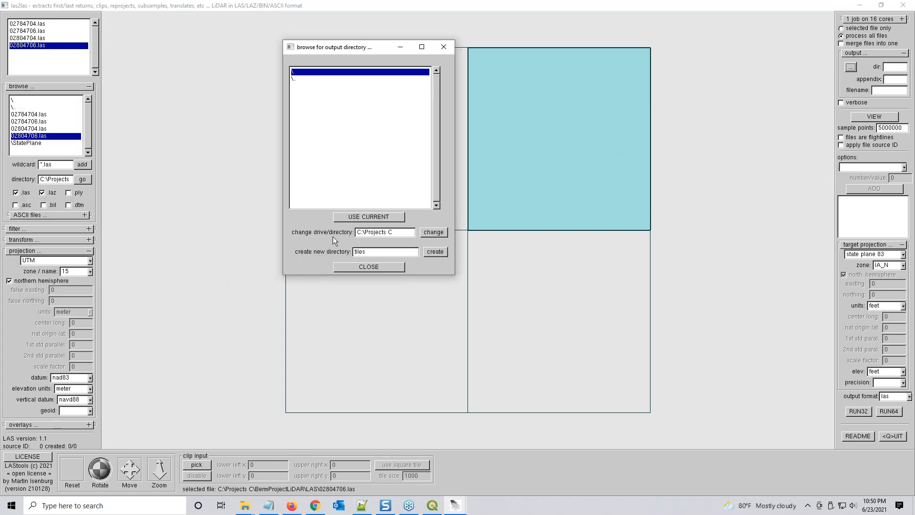
- Look through the programs in the LAStools bin folder
click(245, 505)
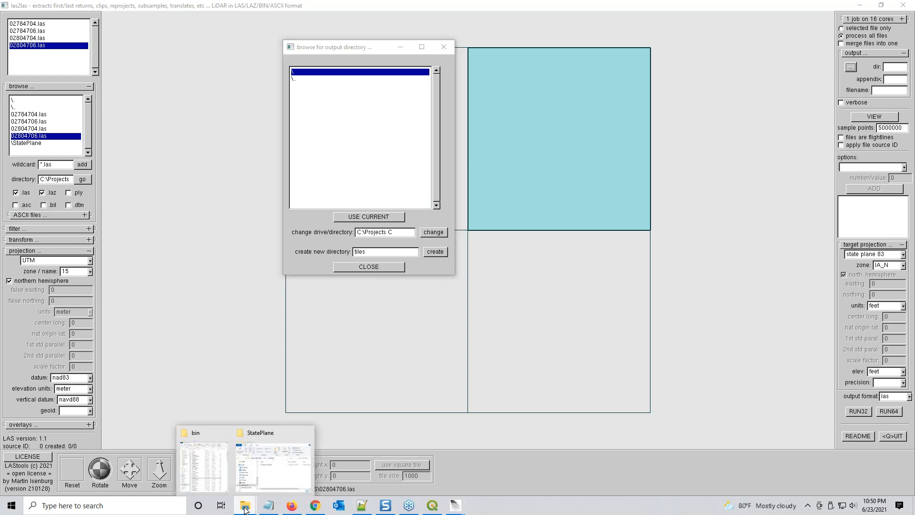
click(196, 469)
scroll(187, 308, down, 2)
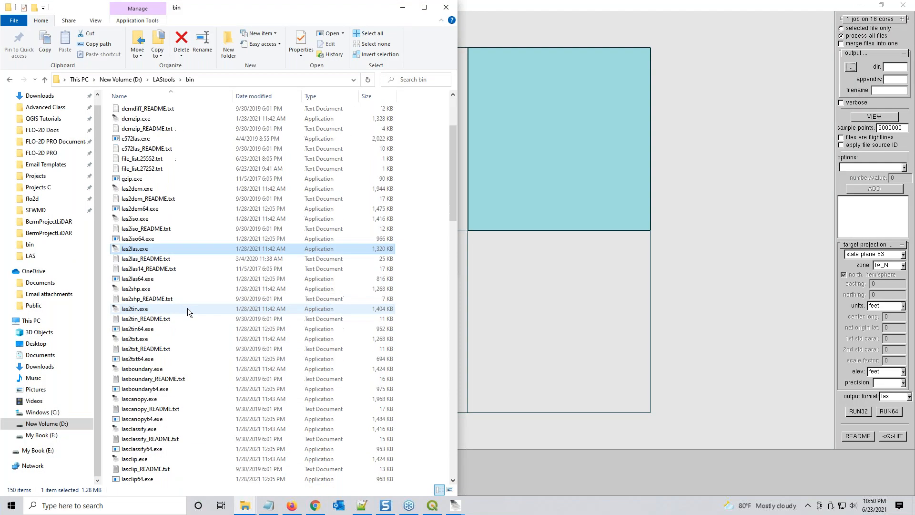
scroll(188, 308, down, 14)
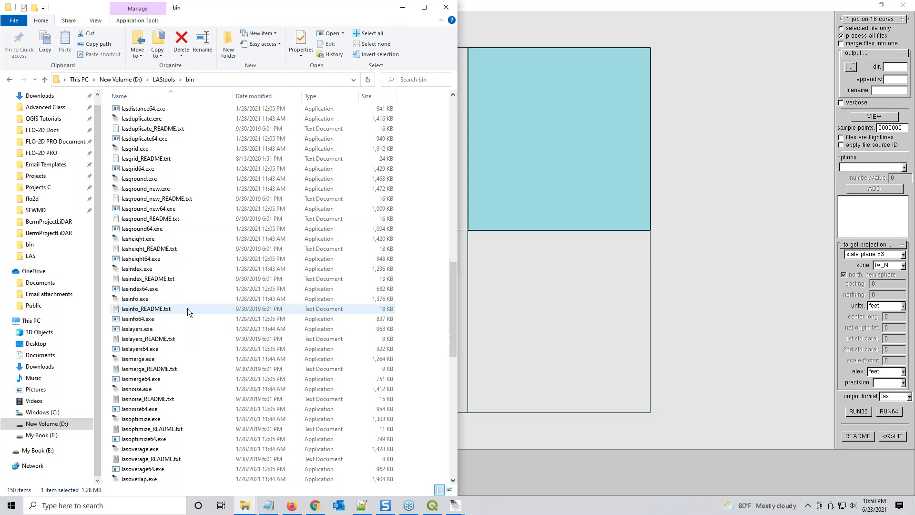
scroll(187, 308, down, 16)
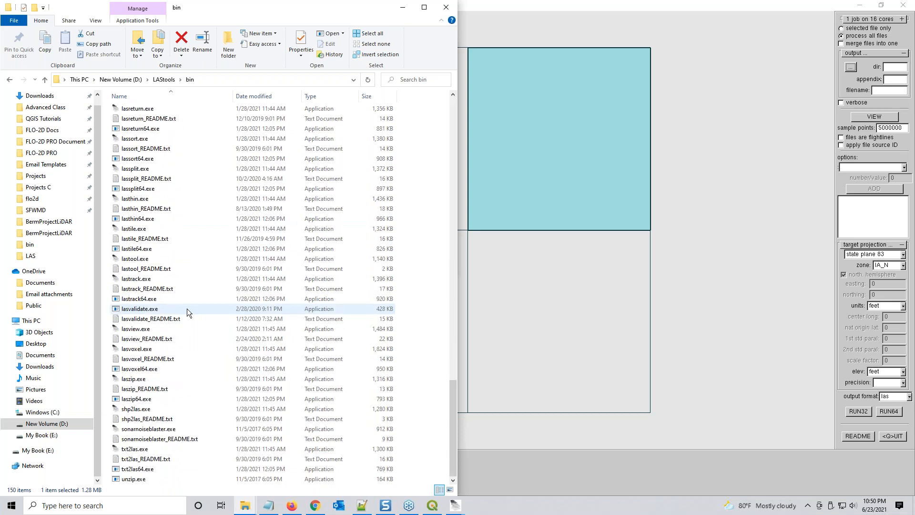
scroll(187, 308, up, 9)
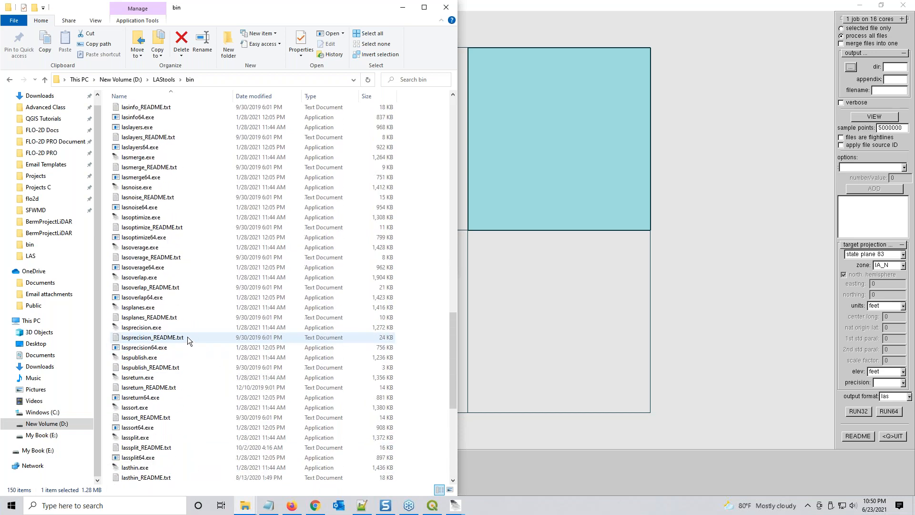
scroll(187, 338, up, 20)
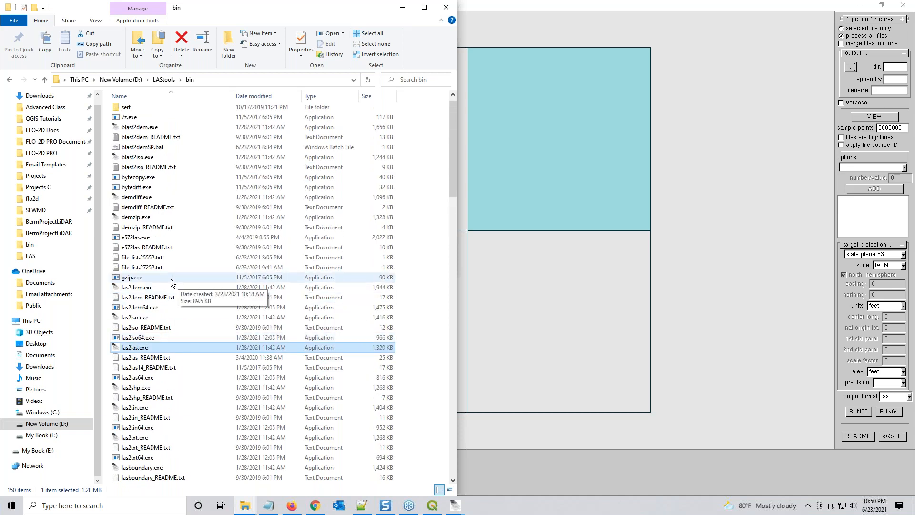
scroll(150, 360, up, 1)
- Move the four reprojected tiles with the _1.las suffix from the LAS folder into its StatePlane subfolder
drag(914, 113, 265, 84)
click(241, 148)
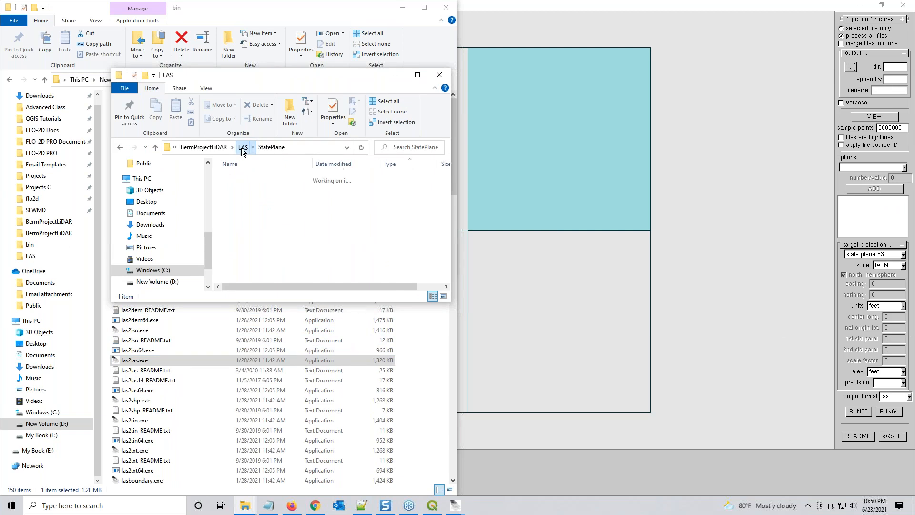
click(262, 197)
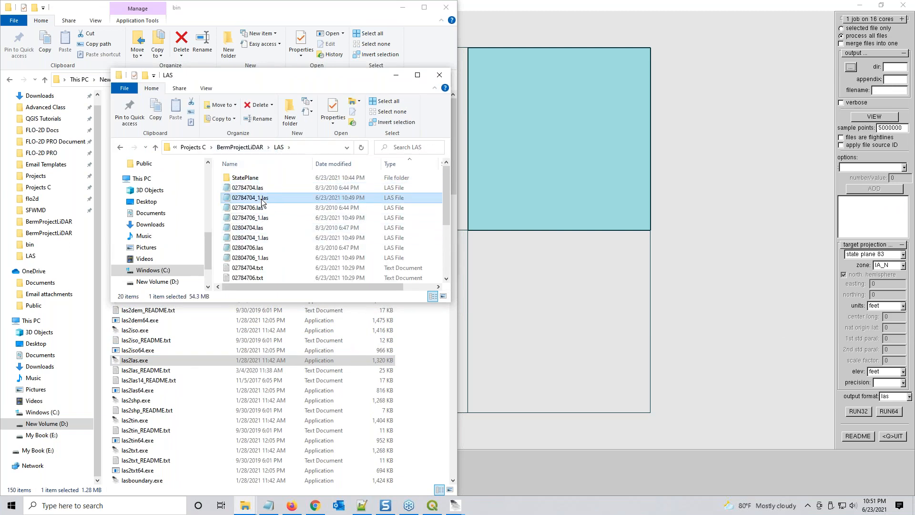
shift+click(265, 218)
ctrl+click(273, 207)
ctrl+click(265, 239)
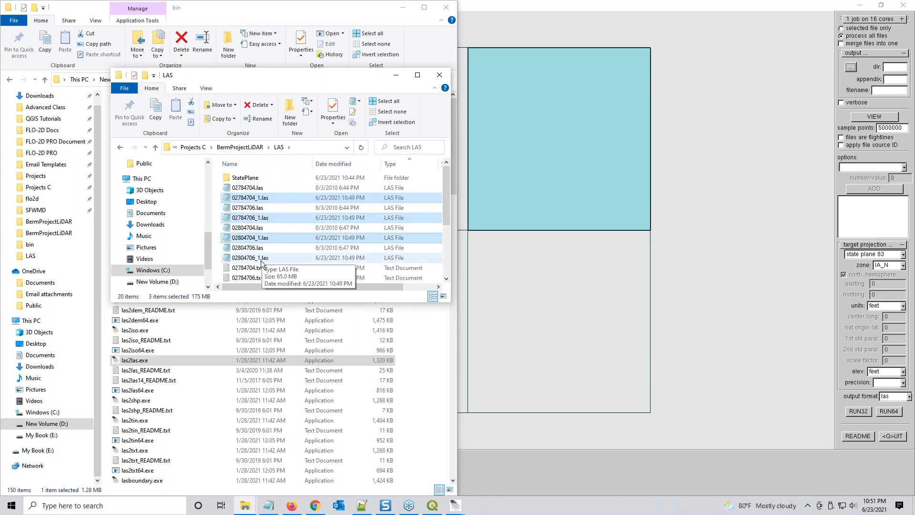
ctrl+click(272, 258)
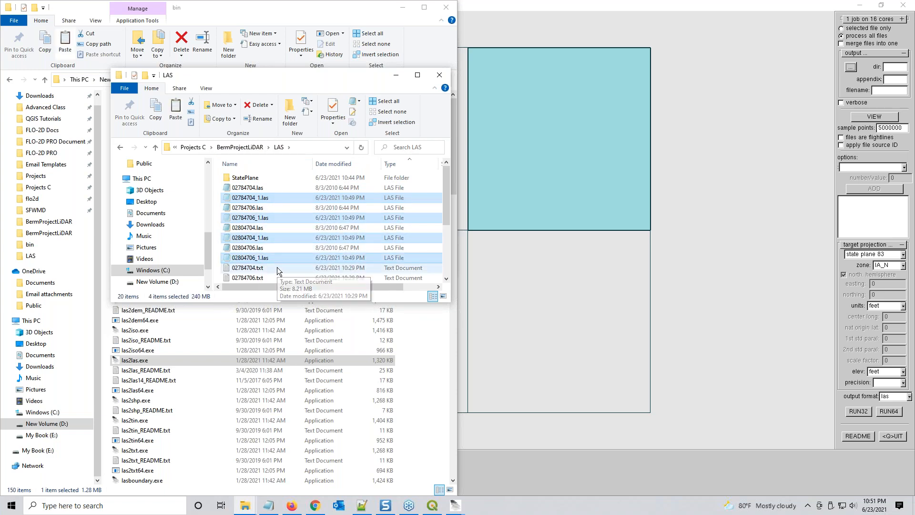
double_click(255, 179)
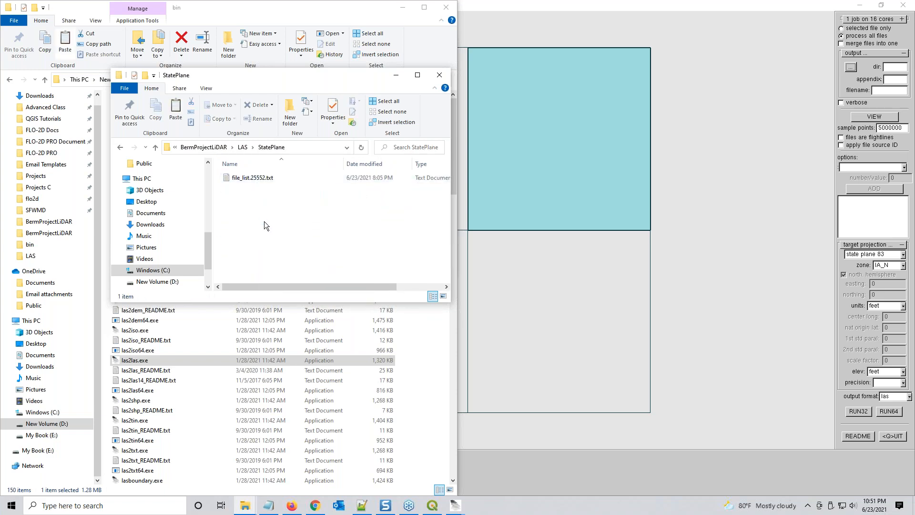
key(ctrl+v)
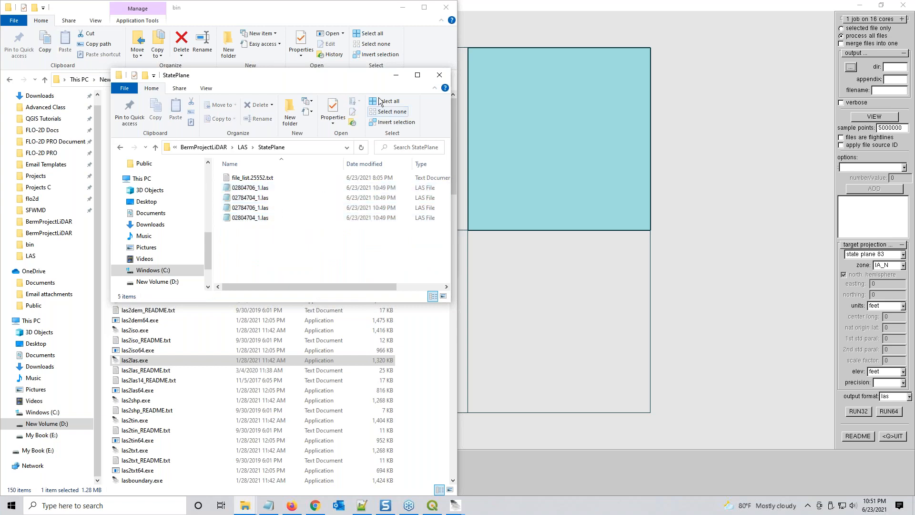
- Put the folder windows away, dismiss the output directory browser and close las2las
click(401, 8)
drag(349, 78, 0, 78)
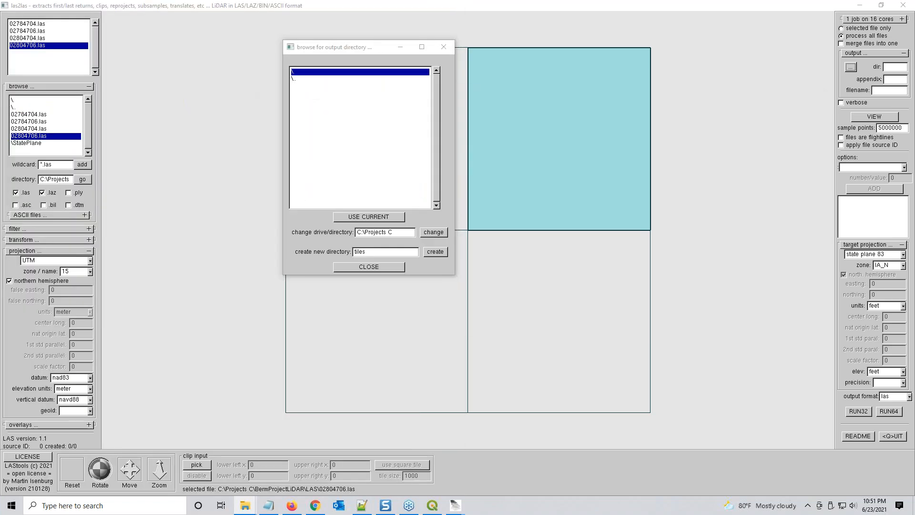
click(371, 267)
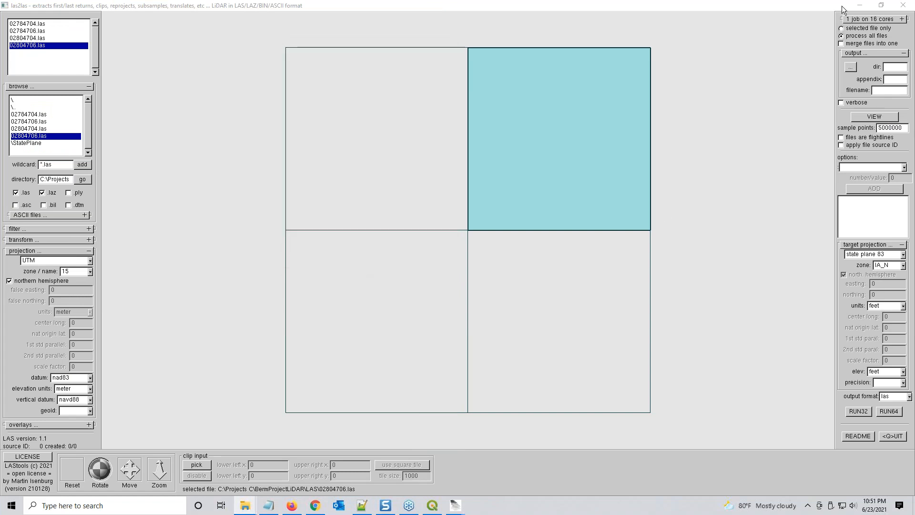
click(902, 6)
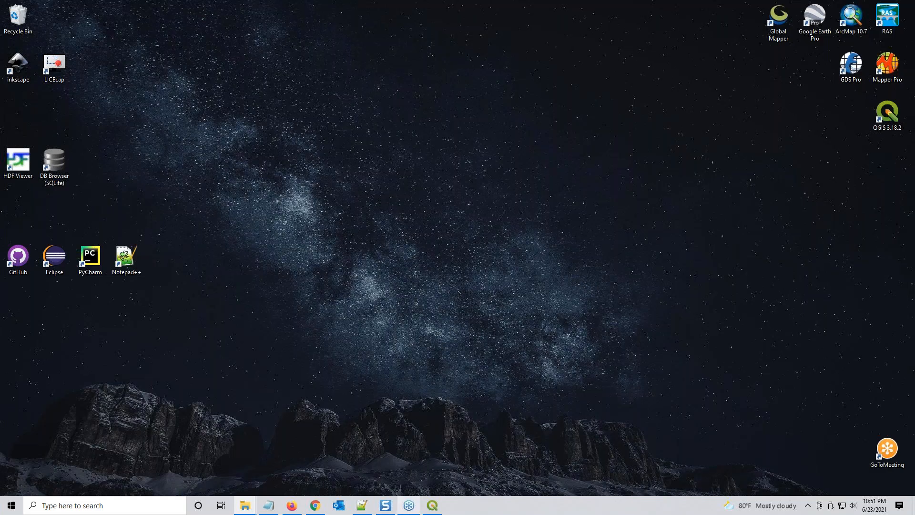
- Check the running grid elevation update in QGIS, minimize that session and launch a second QGIS 3.18.2 instance
click(434, 507)
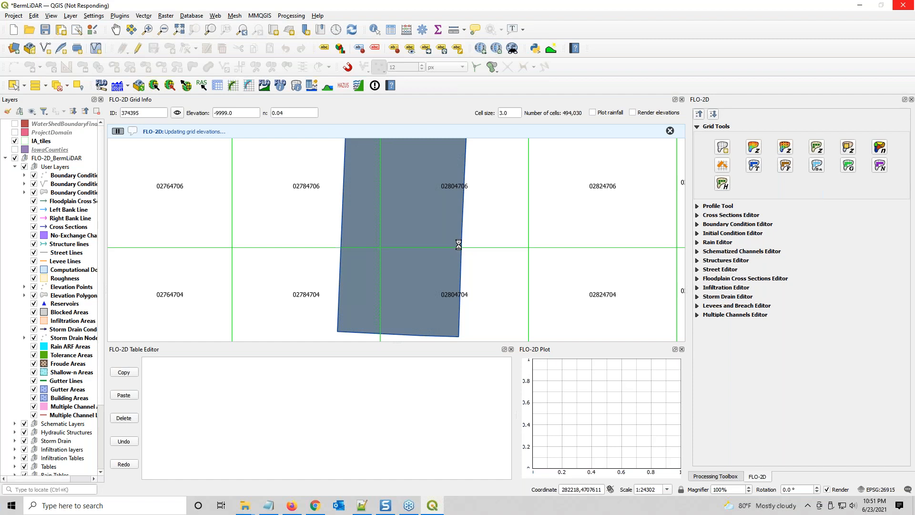
click(861, 9)
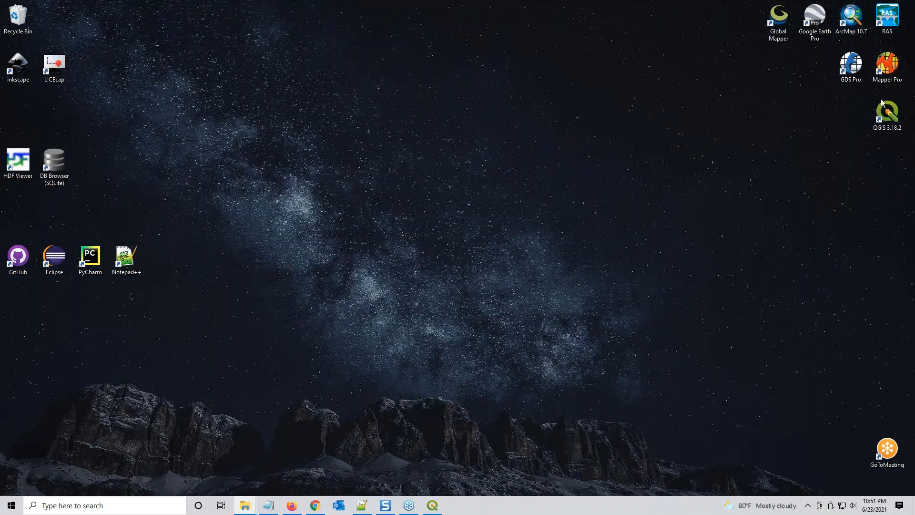
drag(914, 75, 591, 65)
double_click(887, 113)
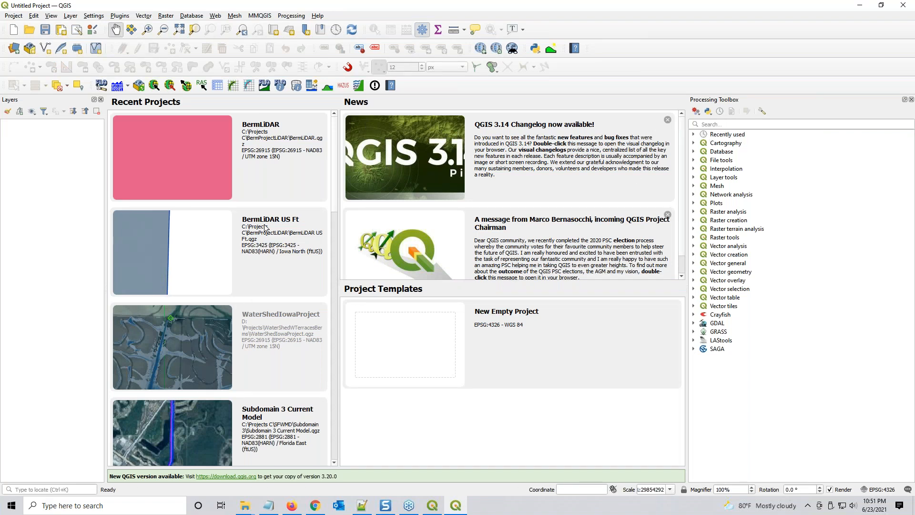
- Open the recent project BermLiDAR US Ft, removing its unavailable layers and loading its FLO-2D GeoPackage
click(264, 256)
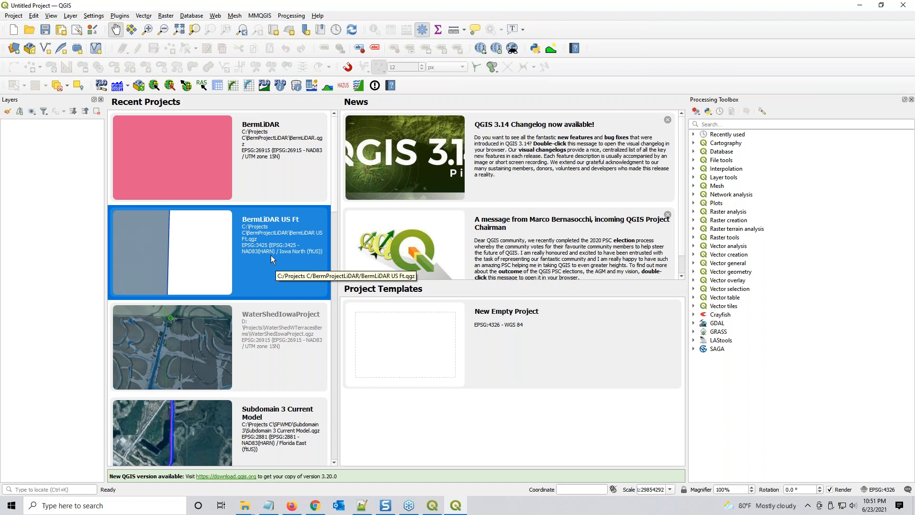
double_click(272, 262)
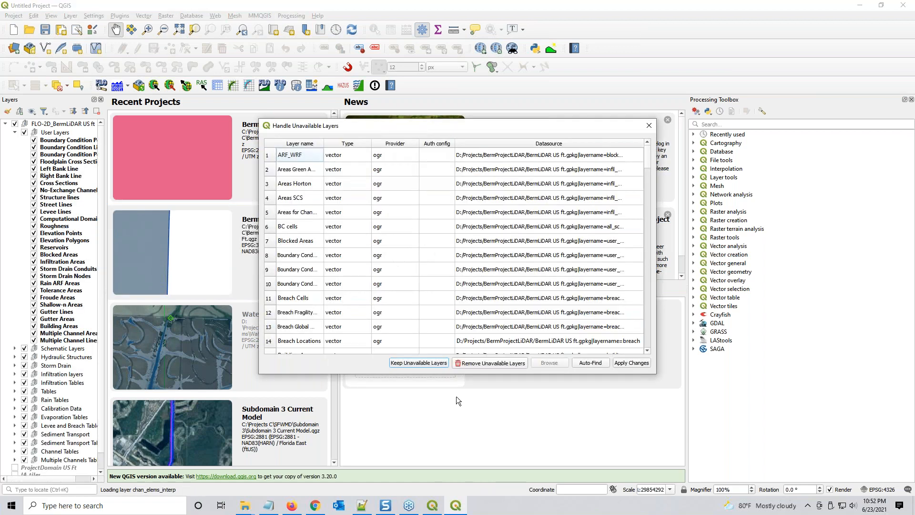
click(484, 363)
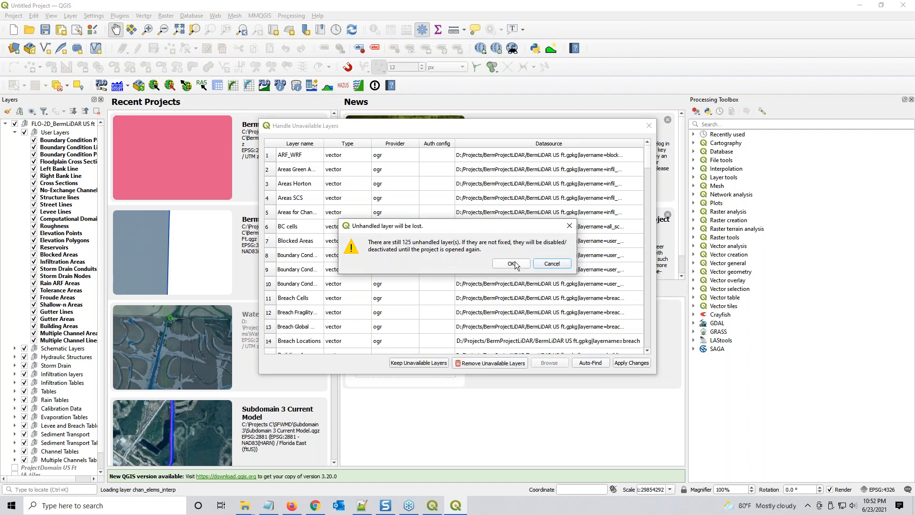
click(512, 264)
click(520, 287)
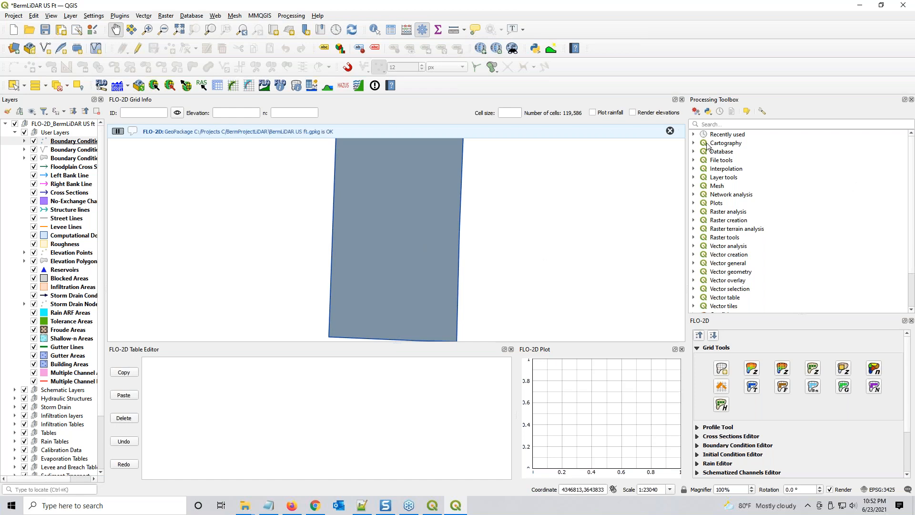
- Stack the Processing Toolbox and FLO-2D panels as tabs, search the toolbox for "blas" and open blast2dem
click(743, 124)
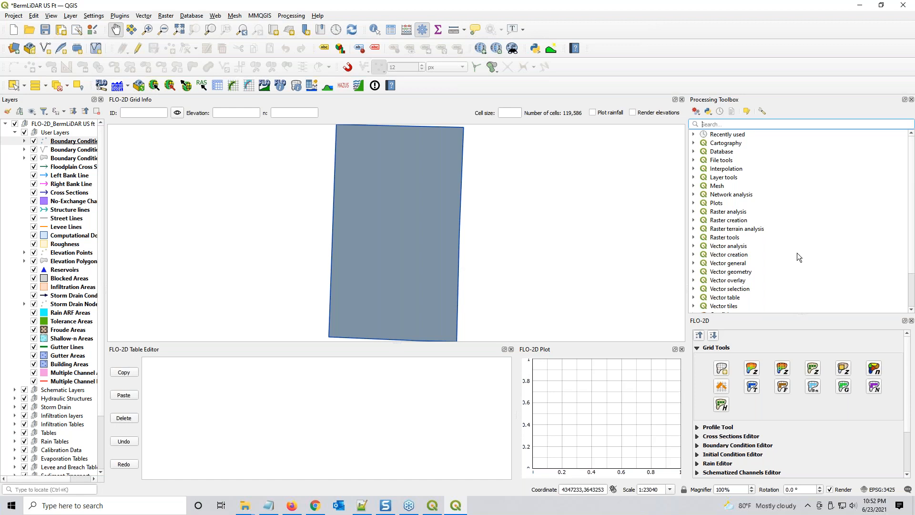
drag(751, 320, 708, 277)
click(745, 475)
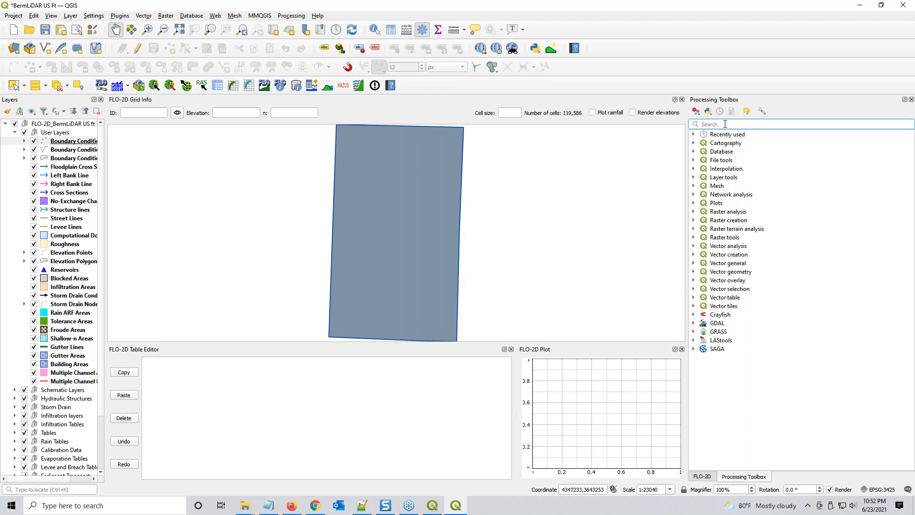
text(blas)
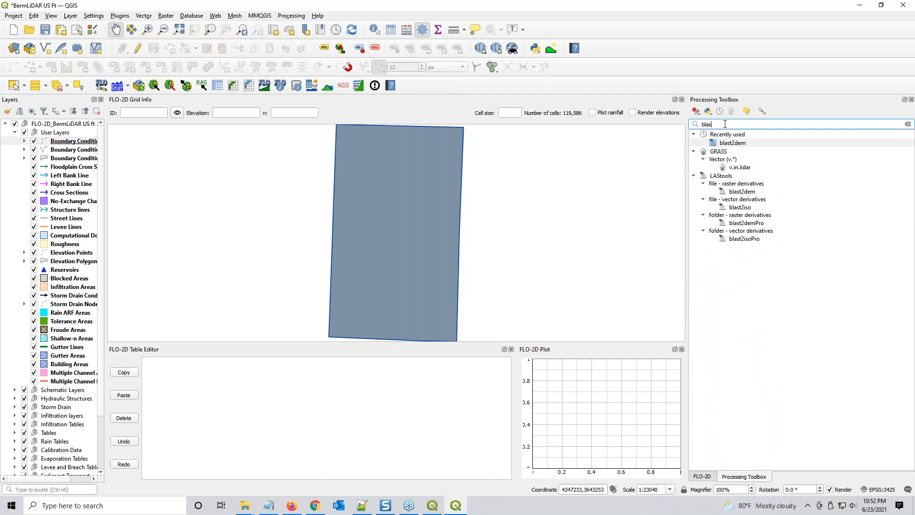
click(729, 143)
double_click(728, 143)
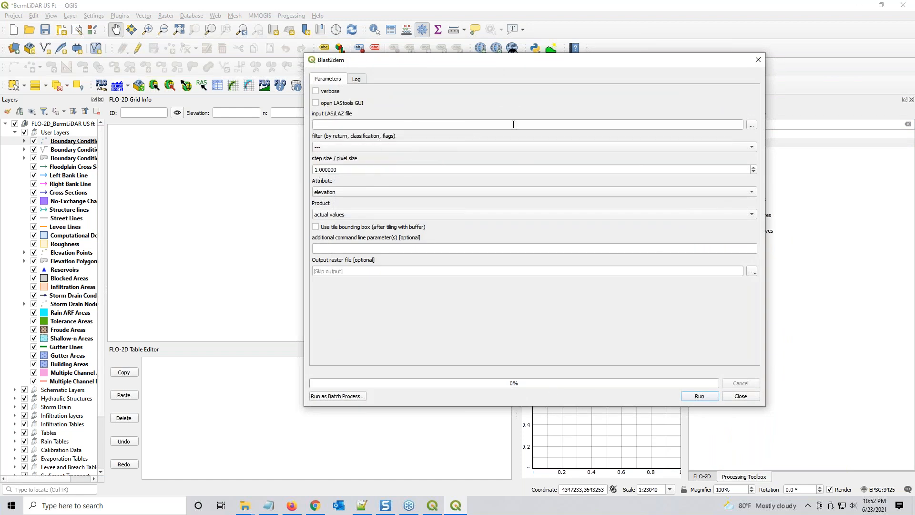
- Set the blast2dem input file to 02784704_1.las from the StatePlane folder
click(752, 125)
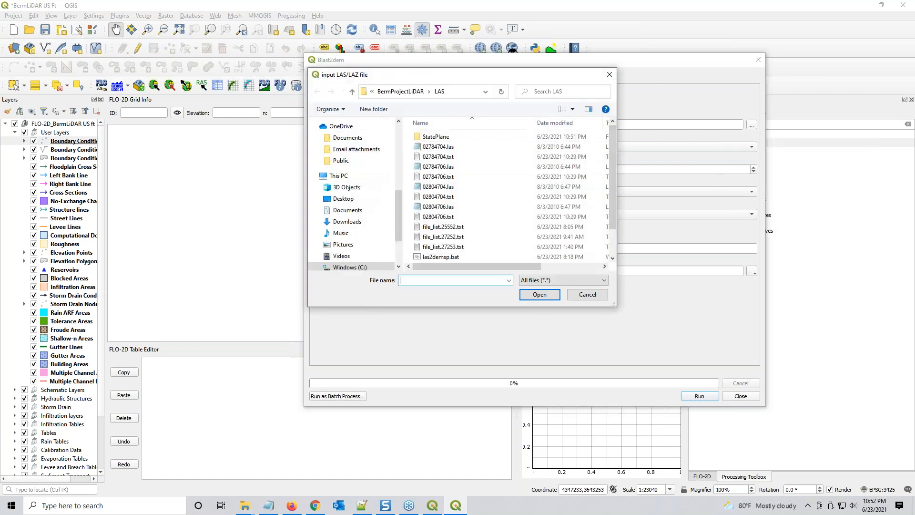
double_click(439, 137)
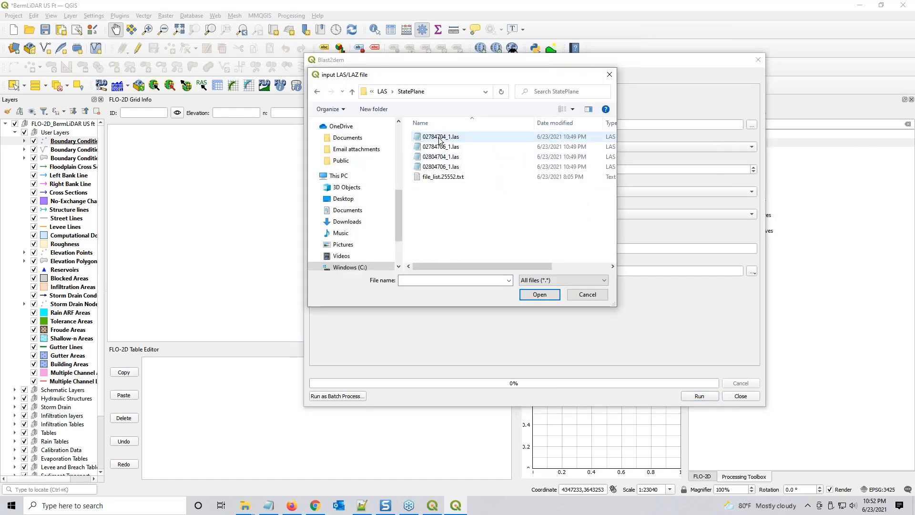
click(439, 139)
click(540, 294)
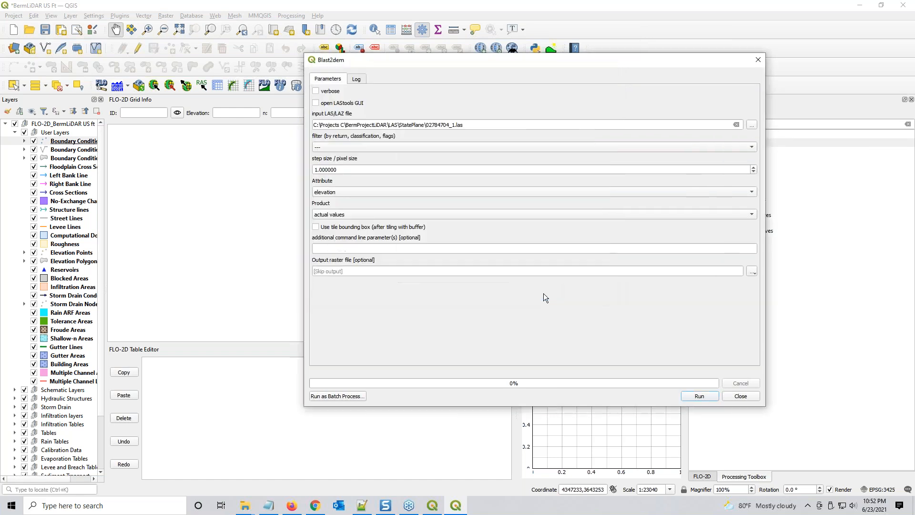
- Set the blast2dem filter to keep_class 2 and the step size to 3
click(344, 146)
click(342, 148)
click(346, 142)
click(343, 218)
drag(342, 169, 289, 170)
click(354, 171)
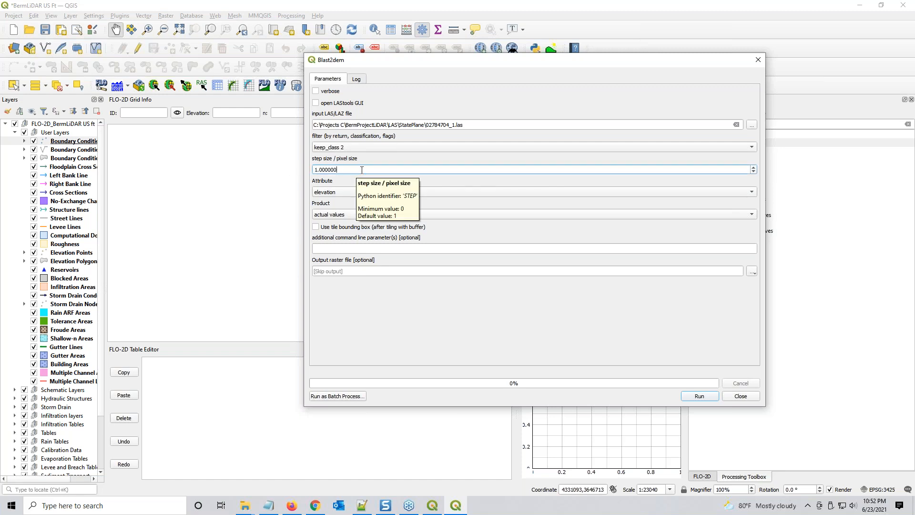
key(ctrl+a)
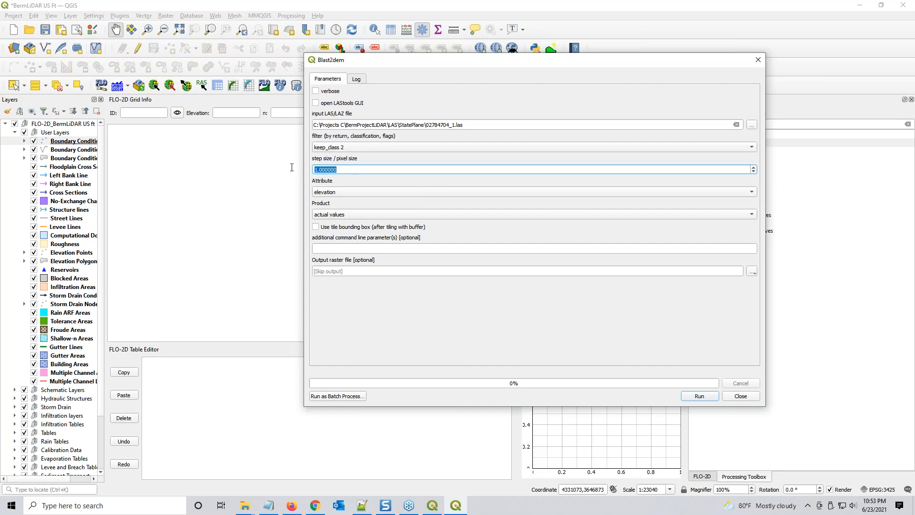
text(3)
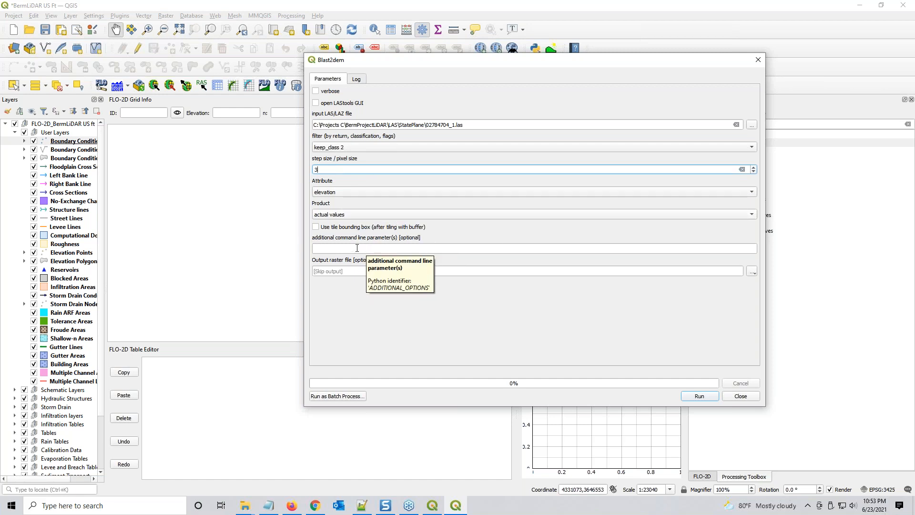
- Set the output raster to 02784704_1.tif in the StatePlane folder, run blast2dem and close it
click(353, 271)
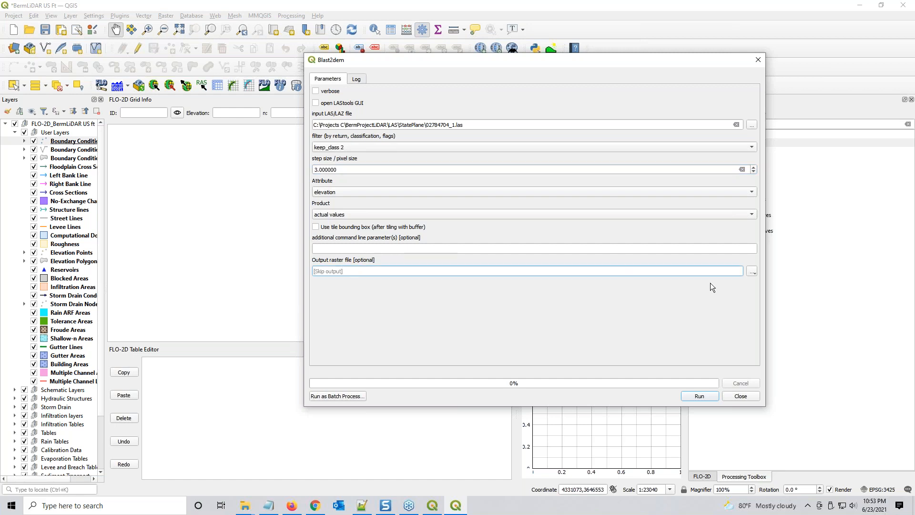
click(752, 271)
click(762, 300)
double_click(437, 137)
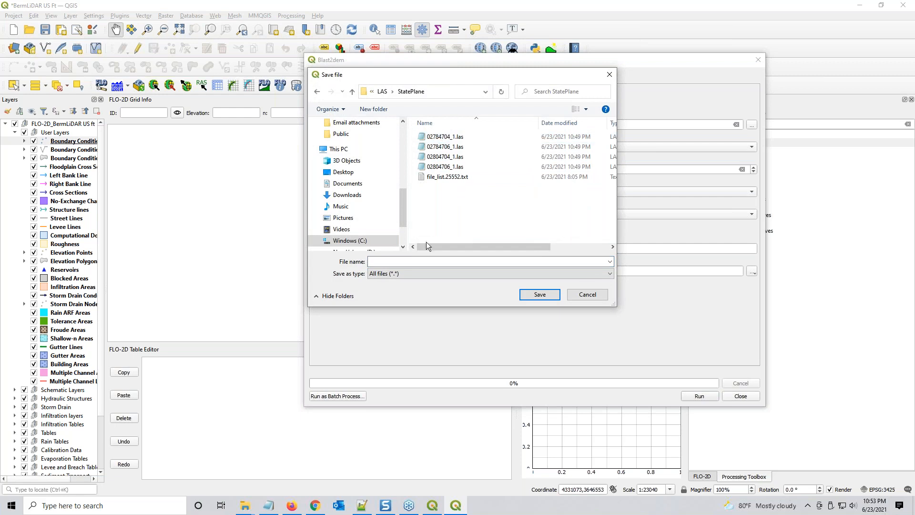
click(444, 137)
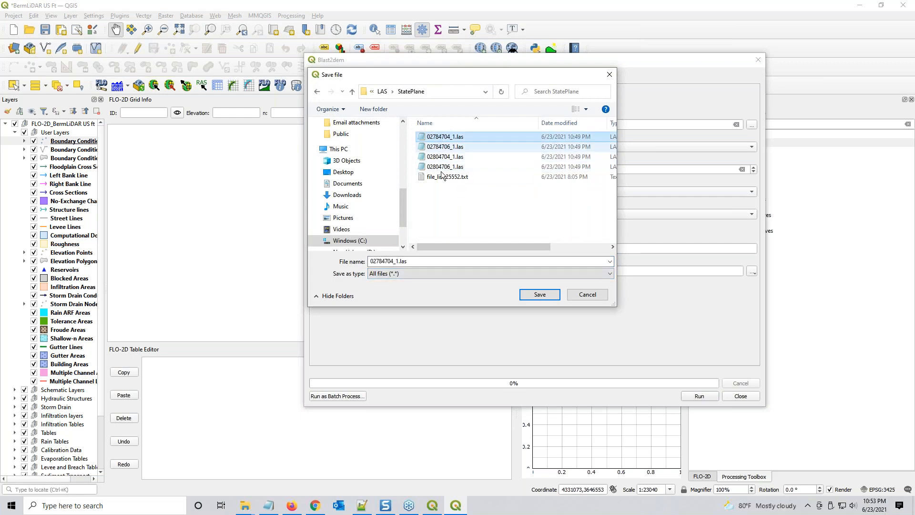
click(423, 261)
click(398, 261)
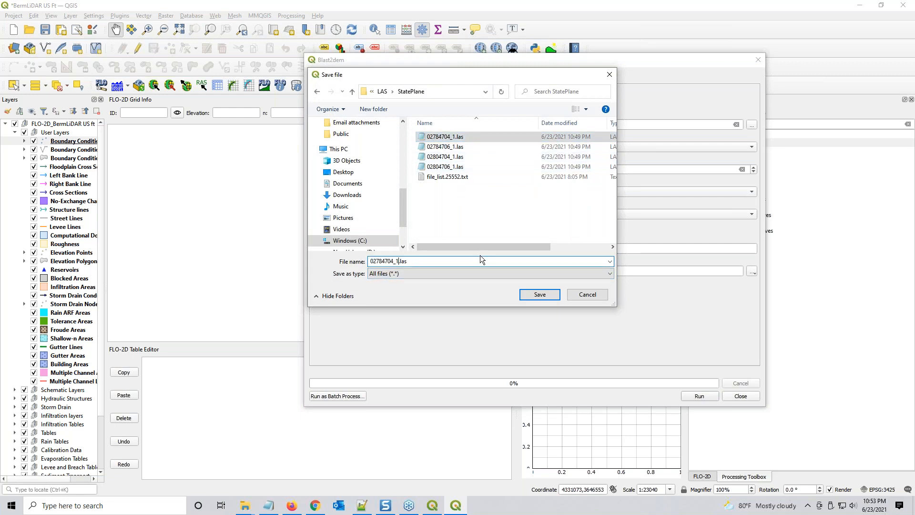
key(Delete)
key(Delete)
key(Delete)
key(Delete)
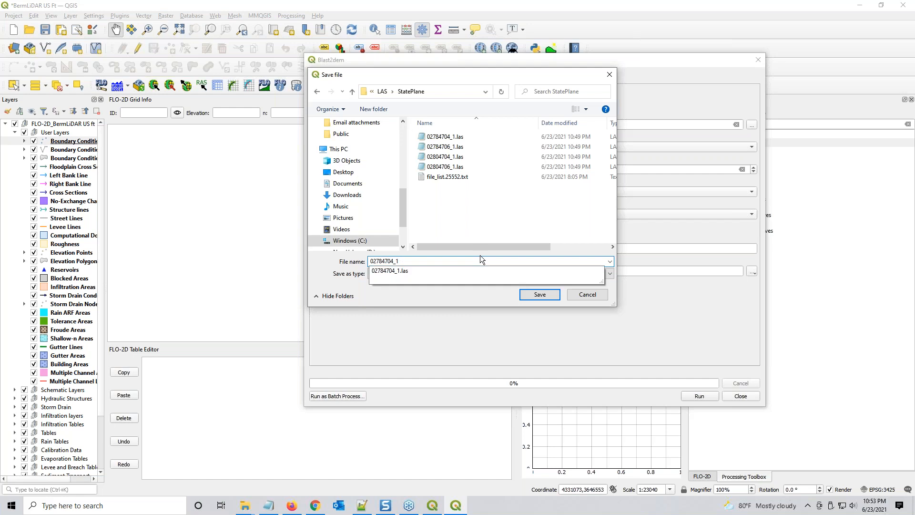
text(.tri)
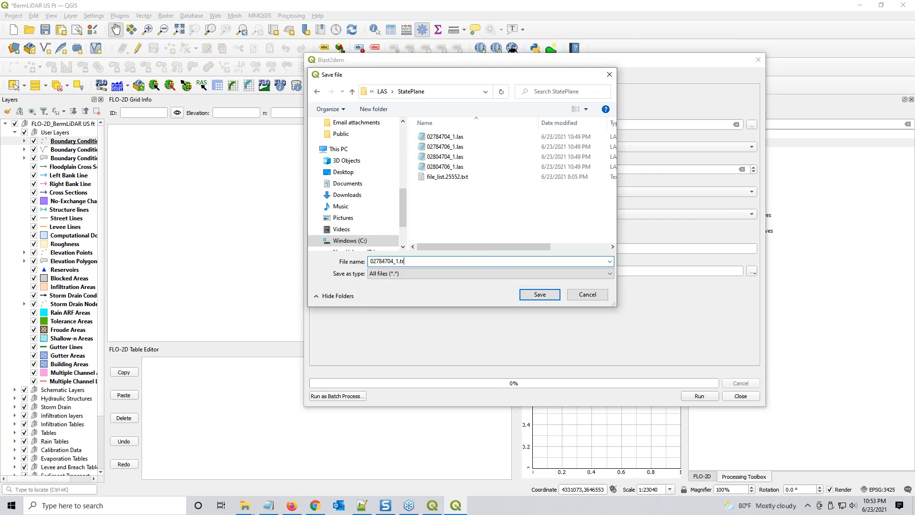
click(540, 294)
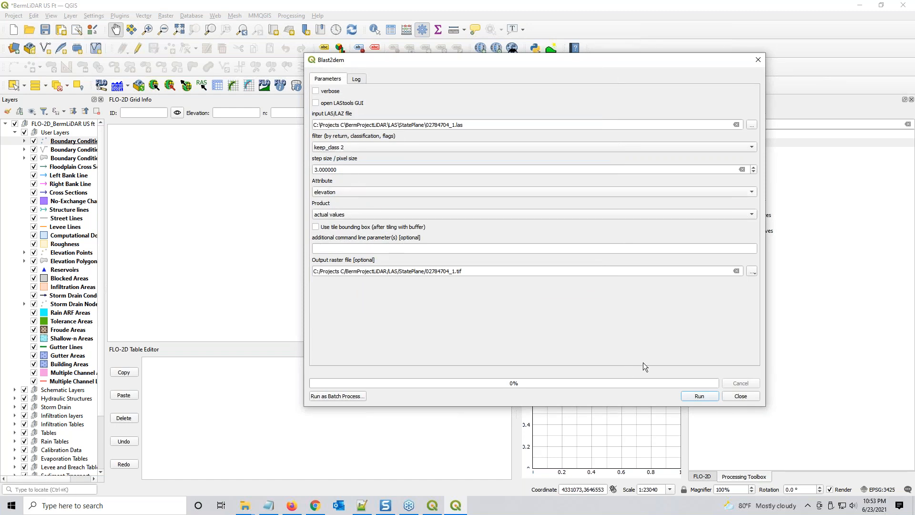
click(705, 396)
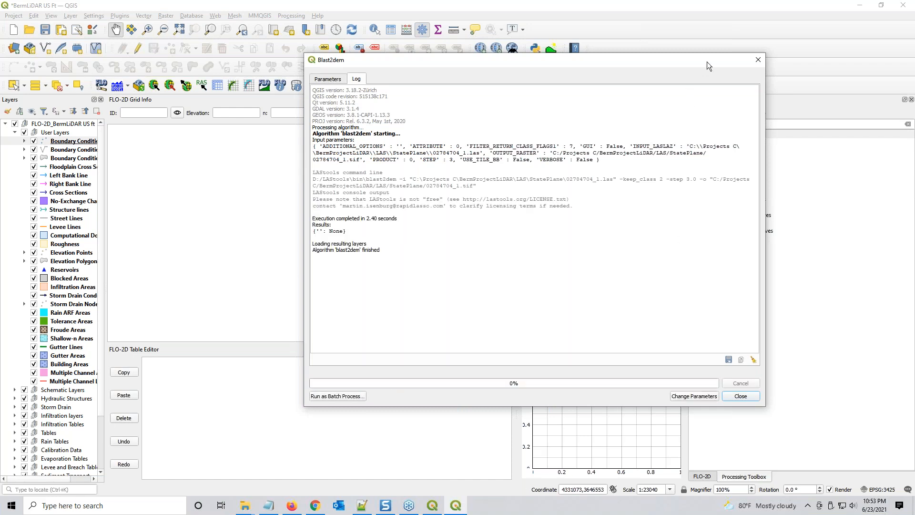
click(741, 397)
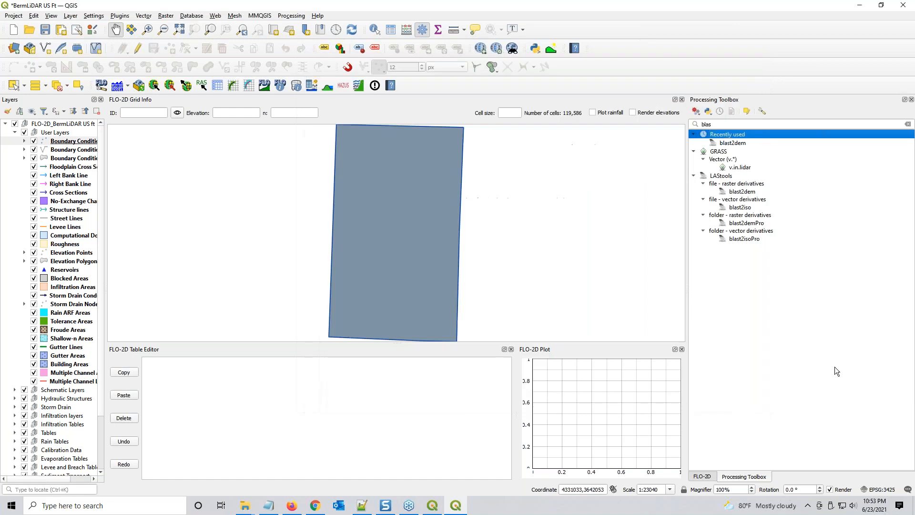
- Load 02784704_1.tif from the StatePlane folder in File Explorer into the QGIS project
drag(914, 172, 614, 106)
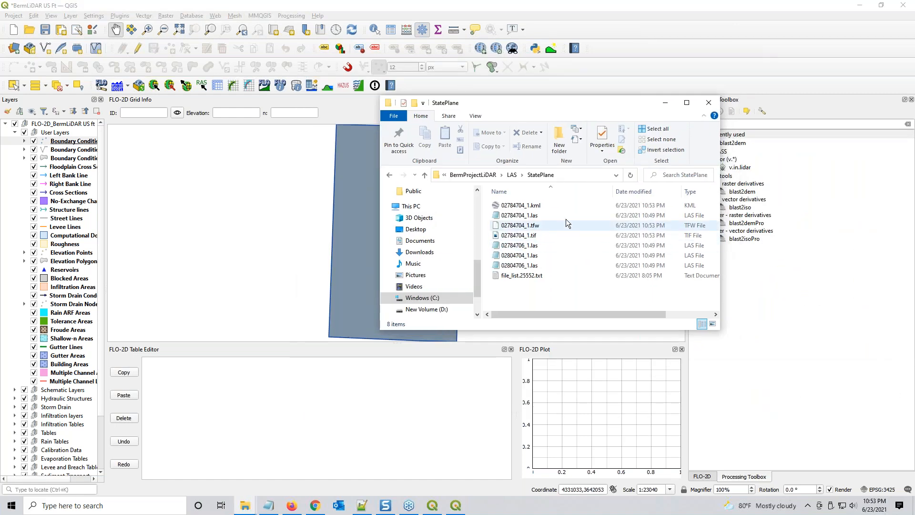
click(527, 210)
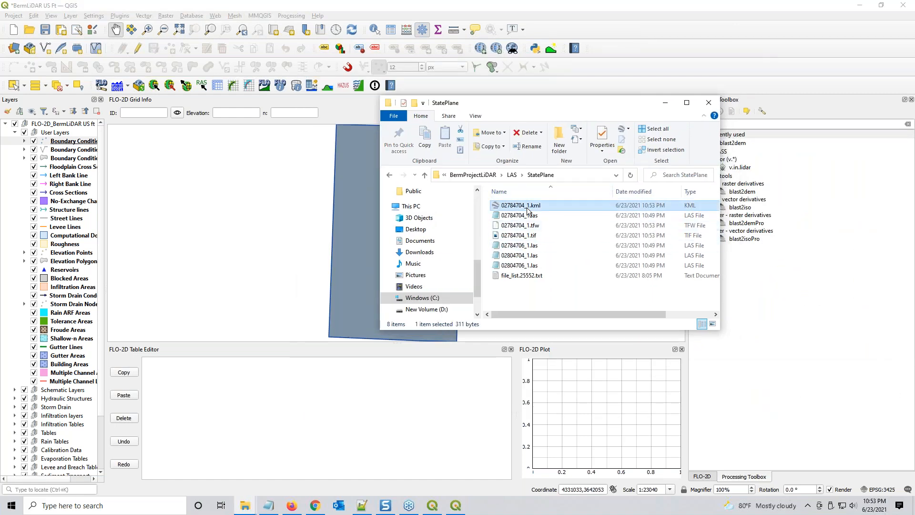
click(534, 237)
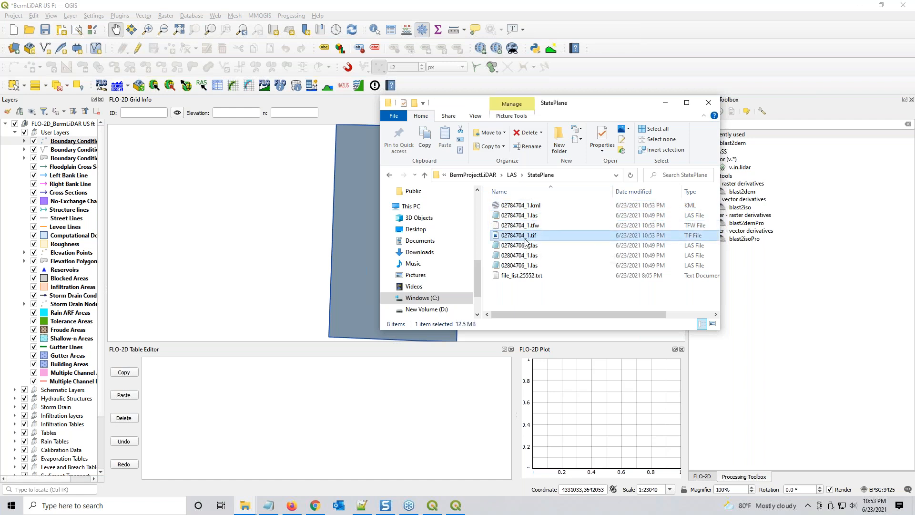
drag(525, 237, 321, 245)
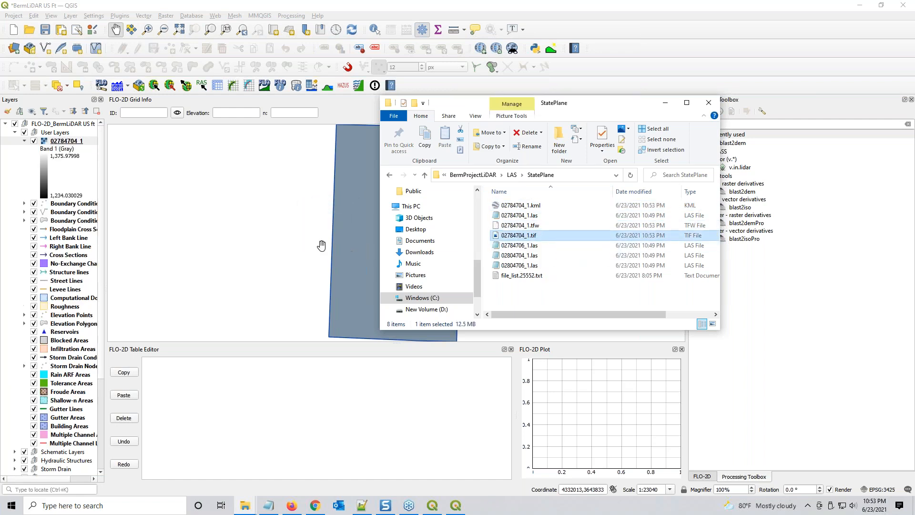
click(709, 102)
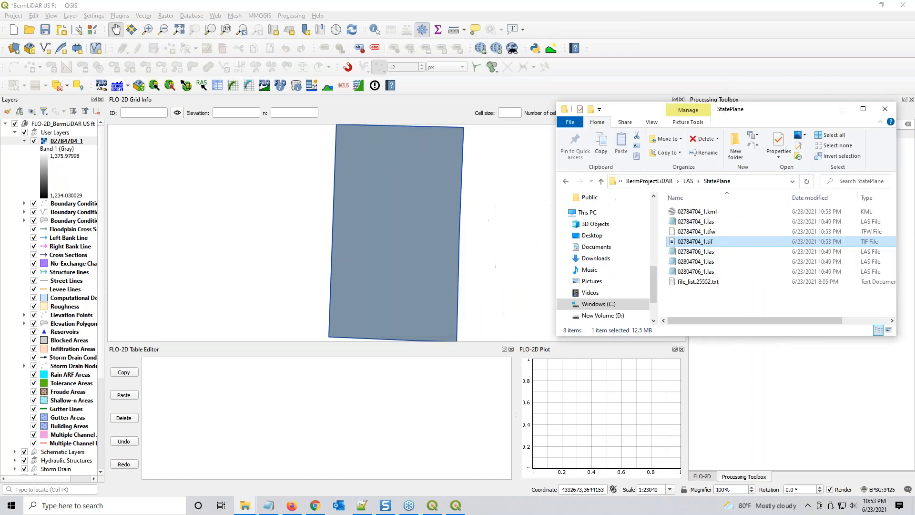
- Zoom to the extent of the 02784704_1 raster layer and collapse its legend
right_click(71, 143)
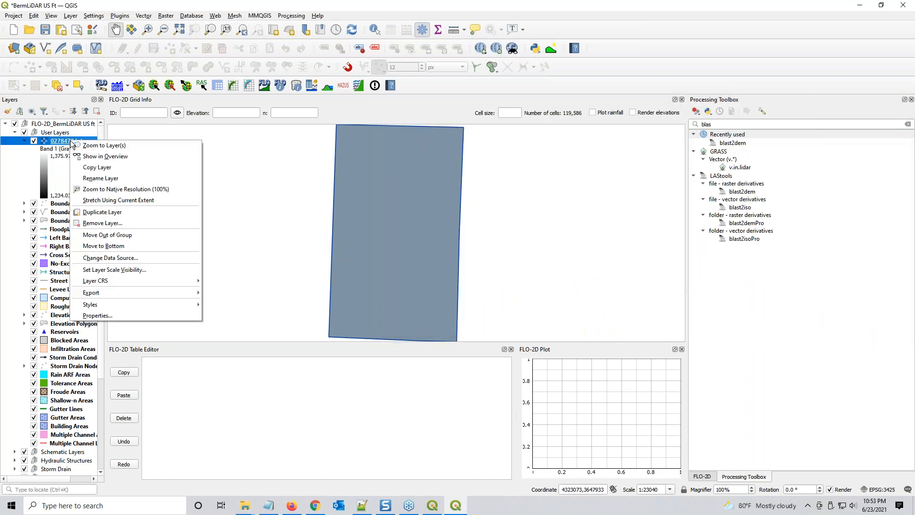
click(143, 143)
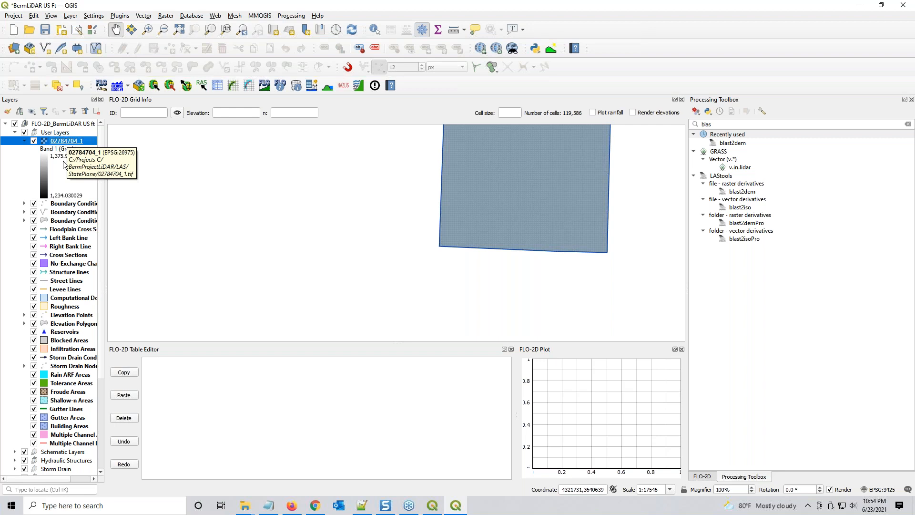
right_click(65, 146)
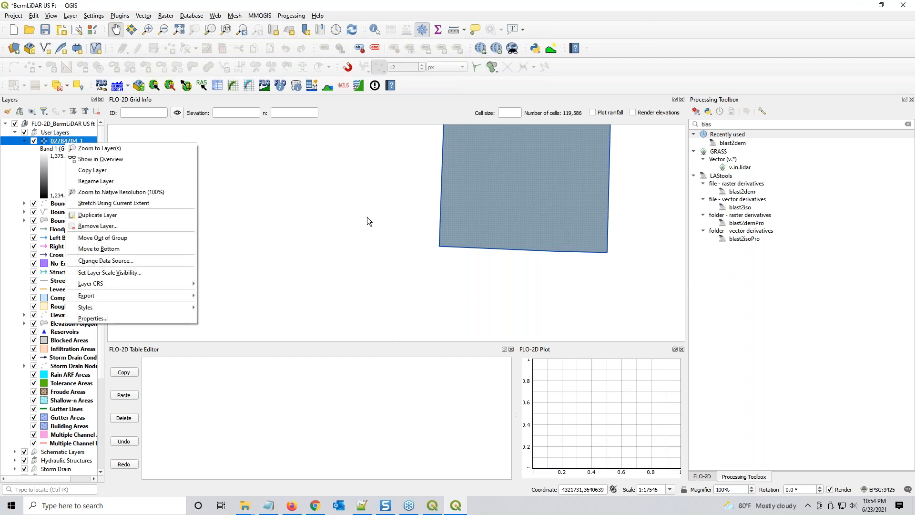
click(55, 160)
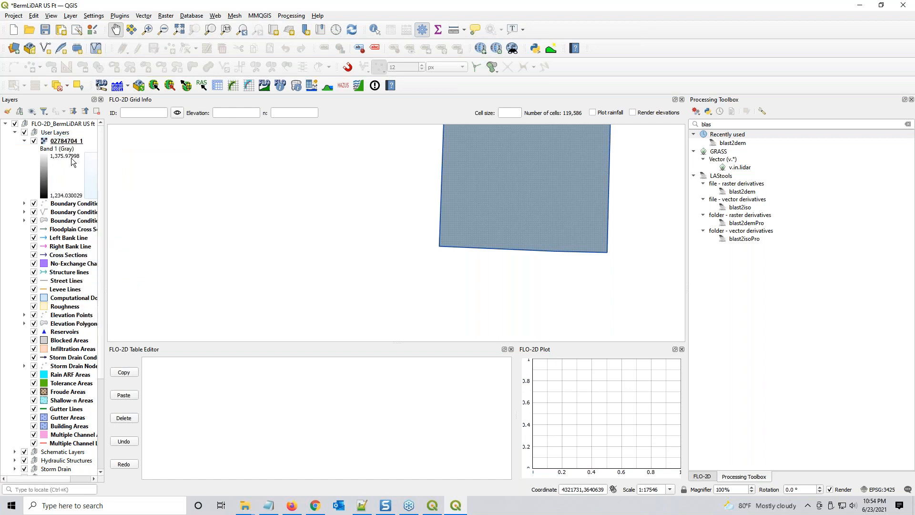
drag(58, 144, 70, 141)
click(47, 143)
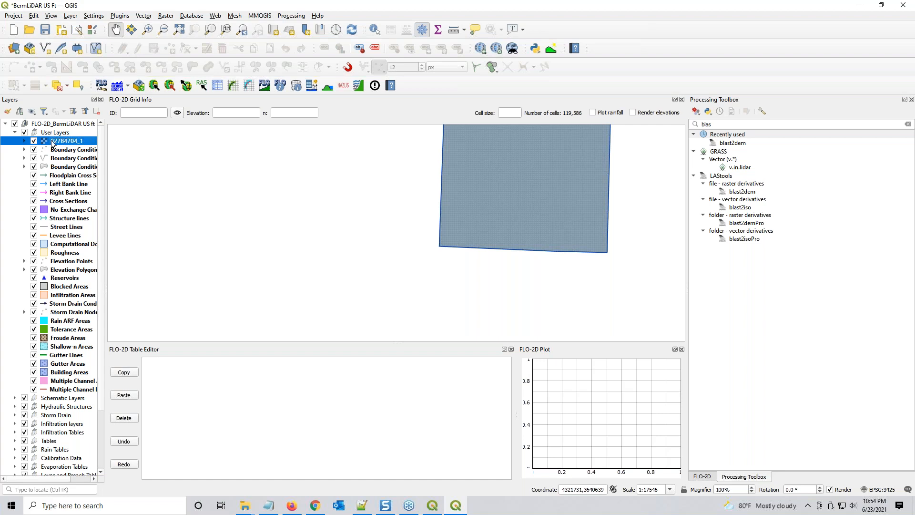
- Identify the 02784704_1 raster's values on the map and check the Identify Results, zooming to the layer again
click(374, 29)
click(373, 214)
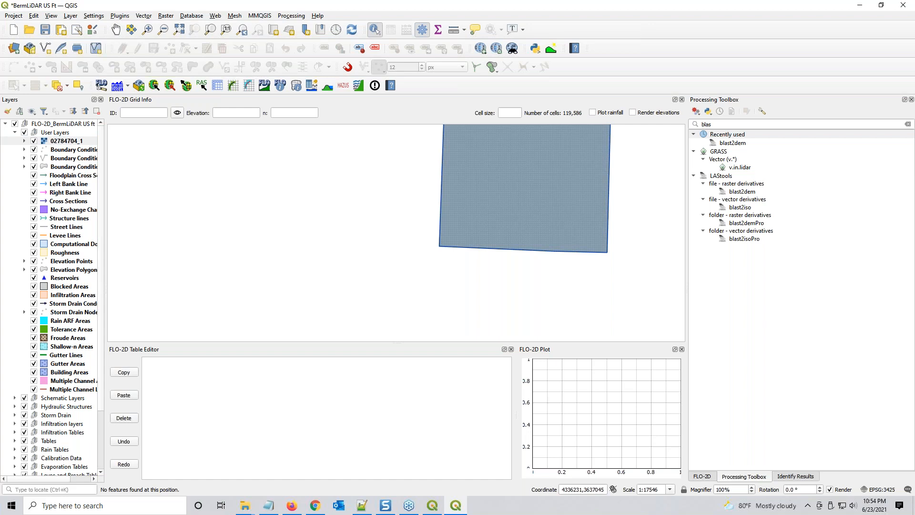
click(802, 478)
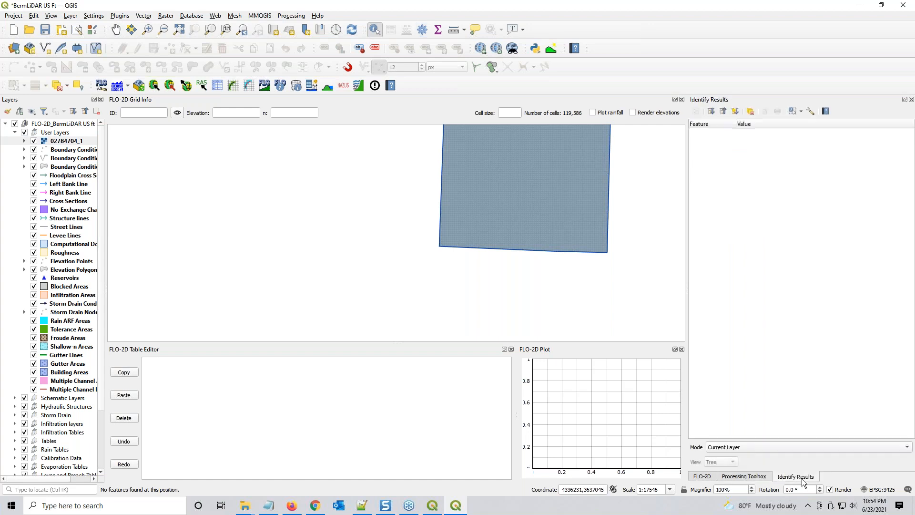
right_click(65, 142)
click(90, 146)
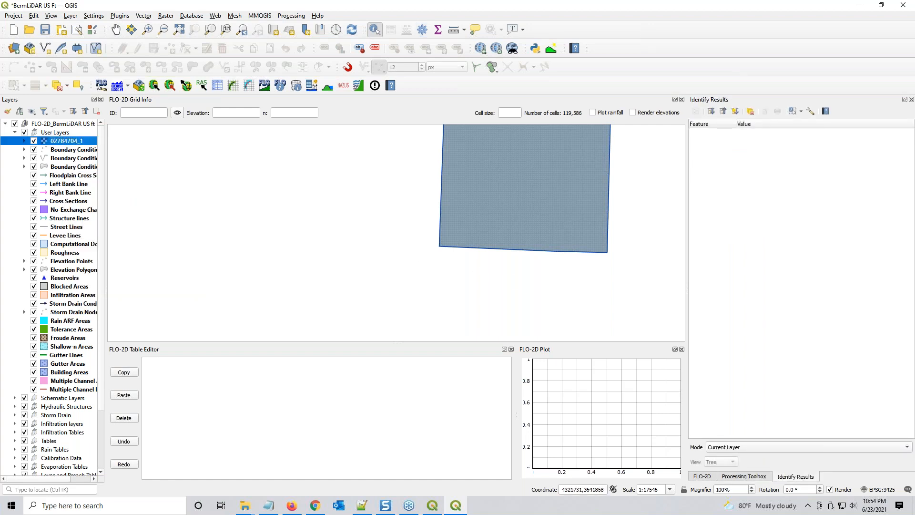
click(367, 225)
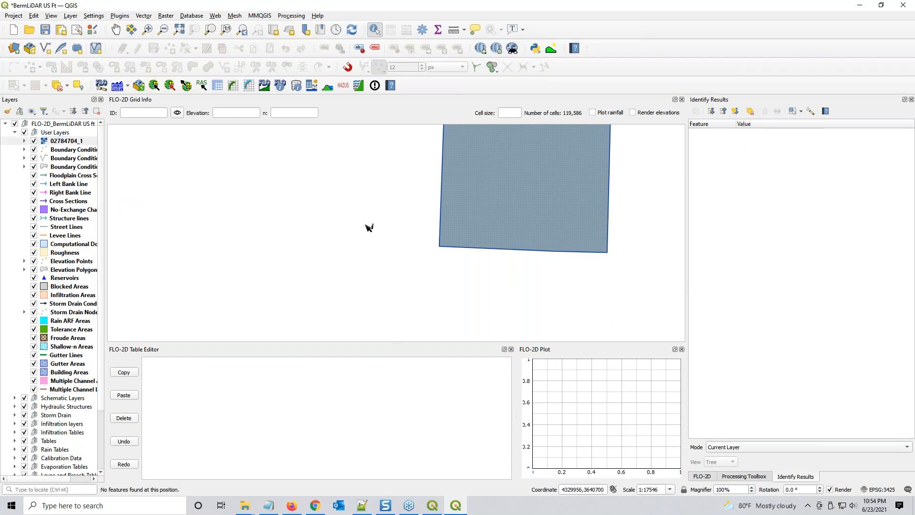
- Switch to File Explorer and look for the 02784704_1.tfw world file in the StatePlane folder
click(62, 143)
right_click(62, 143)
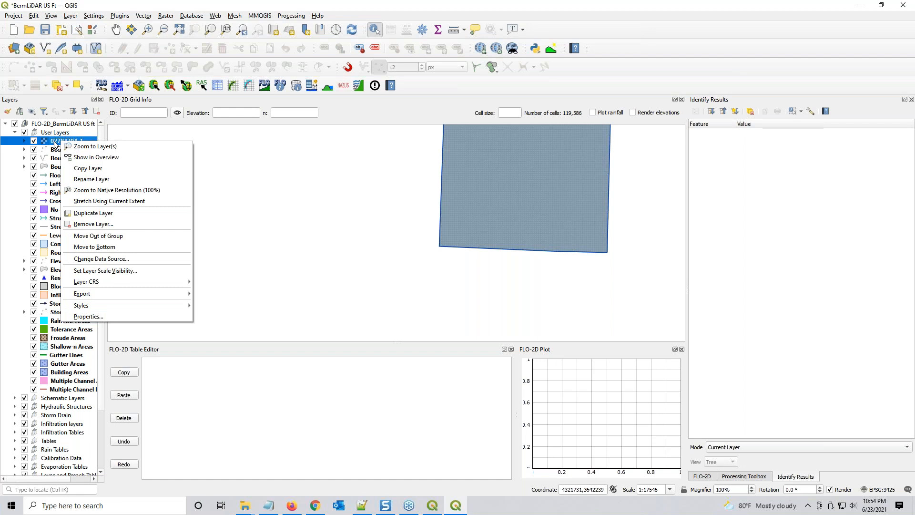
click(57, 139)
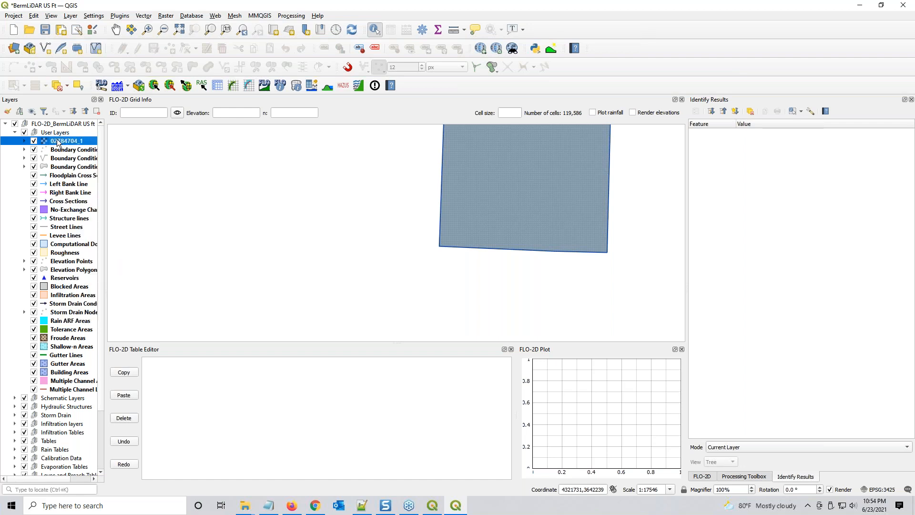
click(55, 148)
click(58, 143)
key(alt+Tab)
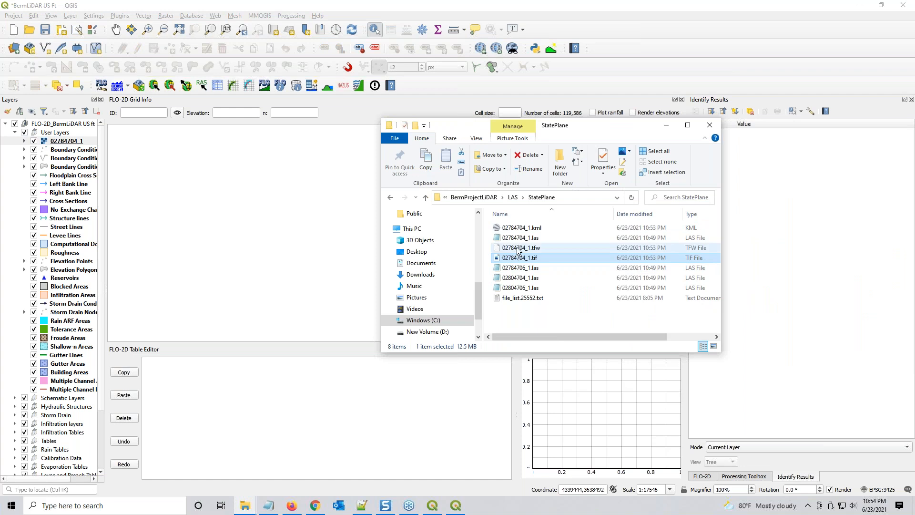
click(519, 248)
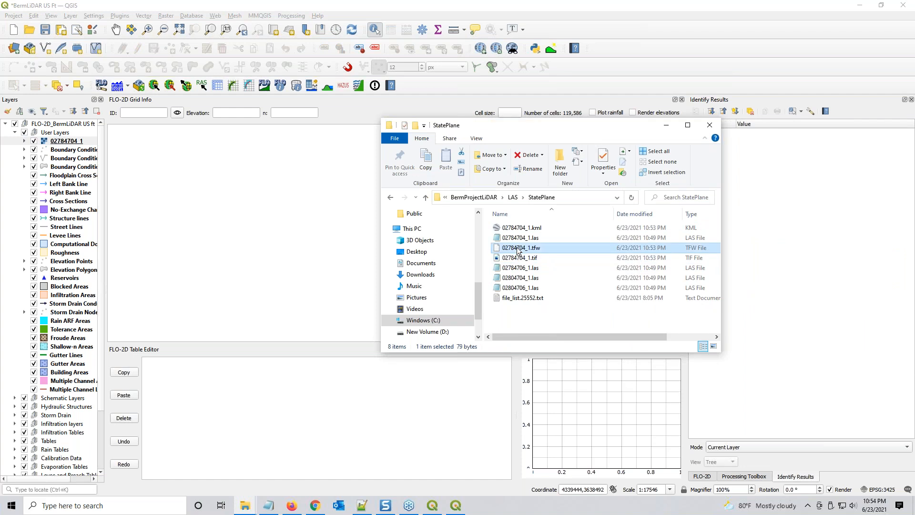
- Remove the 02784704_1 raster layer from the project
right_click(65, 143)
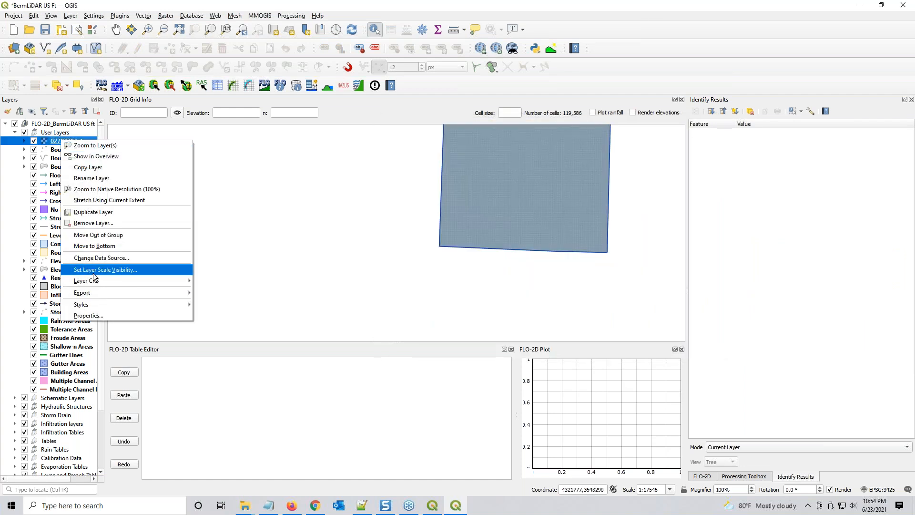
click(90, 223)
click(439, 263)
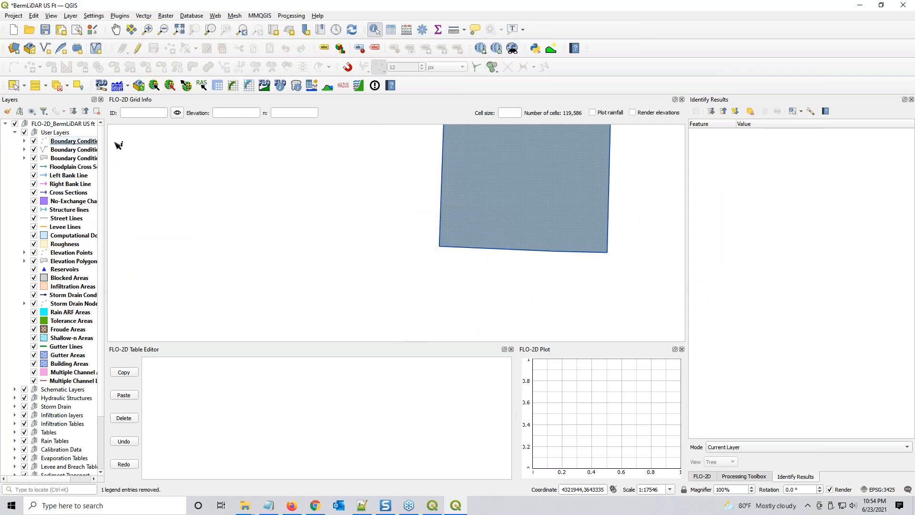
- Choose 02784704_1.tif from the LAS\StatePlane folder as the raster dataset to load above the user layers
click(61, 139)
click(15, 51)
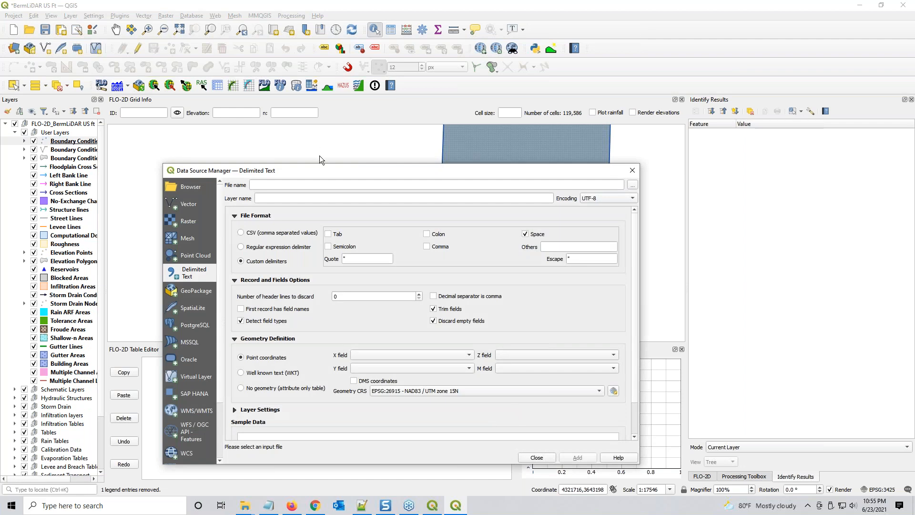
drag(320, 170, 338, 148)
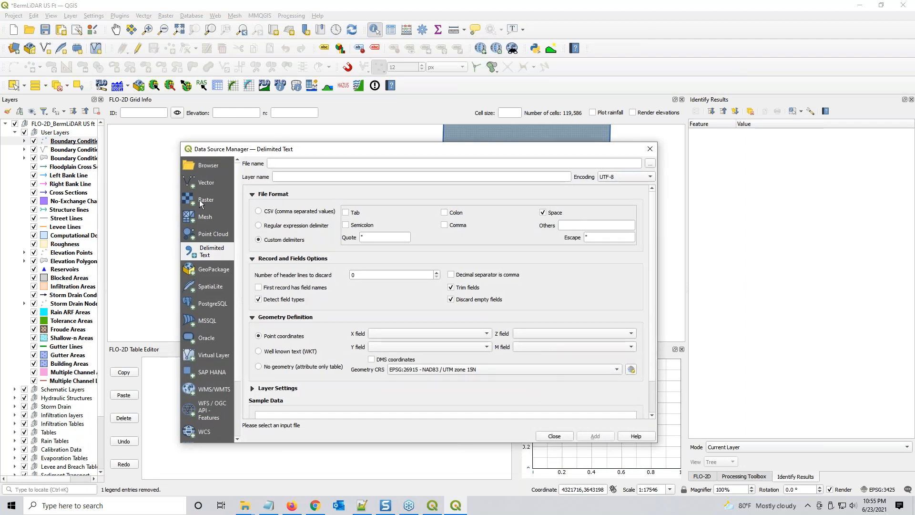
click(201, 202)
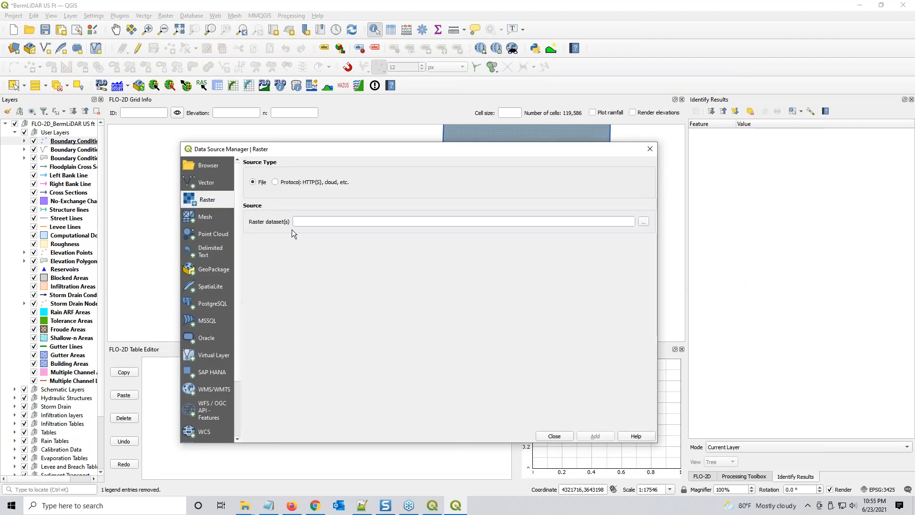
click(643, 222)
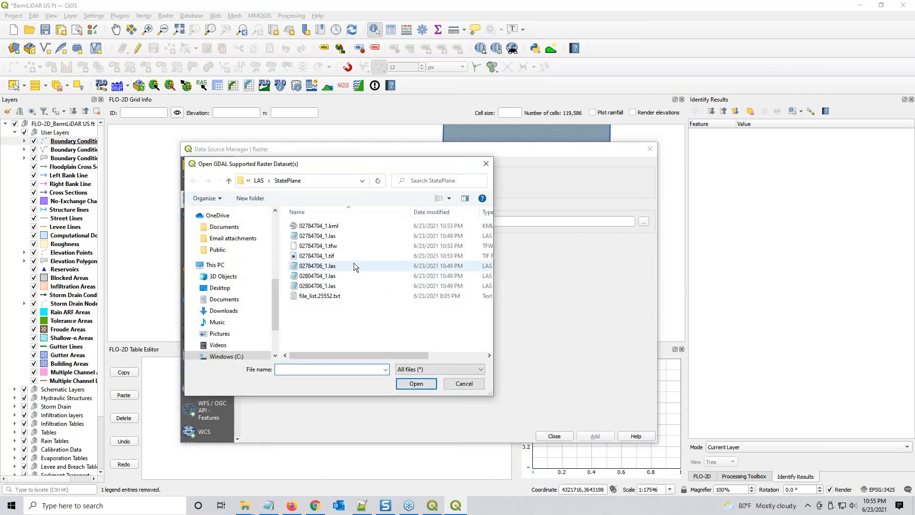
click(330, 257)
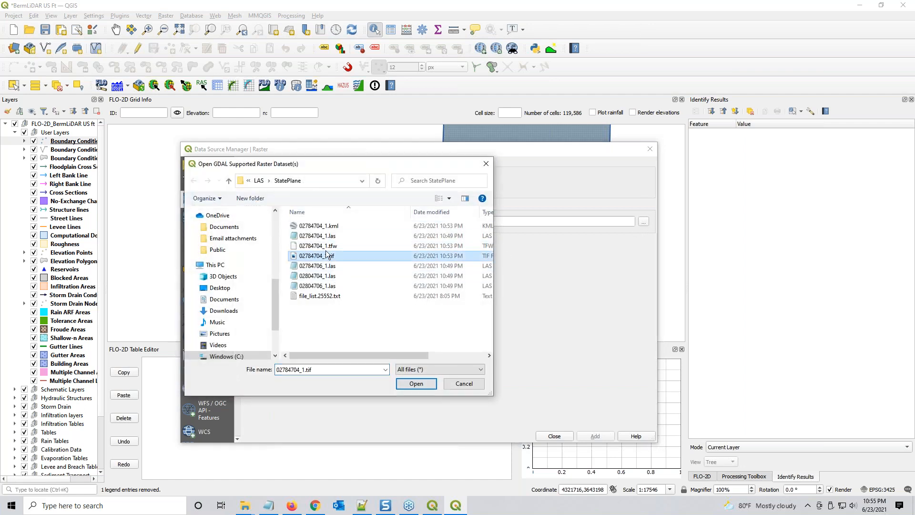
click(415, 383)
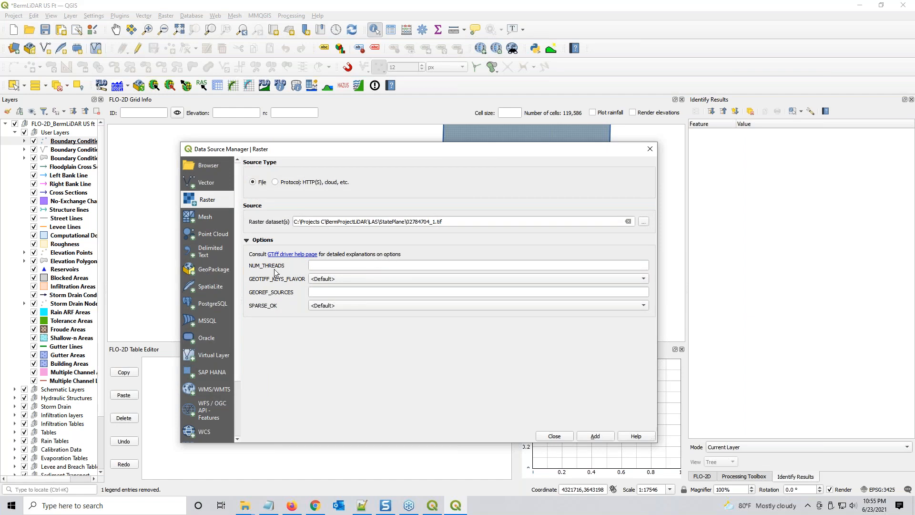
- Add the 02784704_1.tif raster to the project with the GeoTIFF keys flavor kept at <Default>, and close the Data Source Manager
click(322, 281)
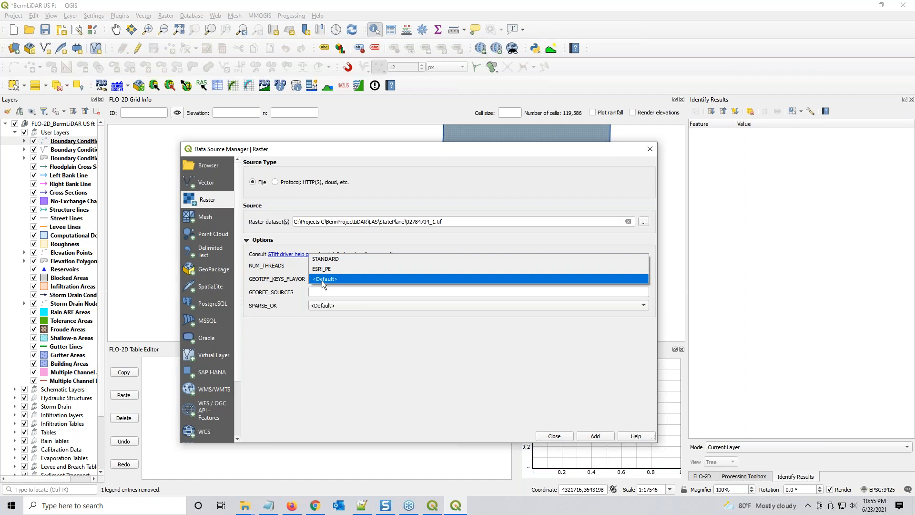
click(322, 280)
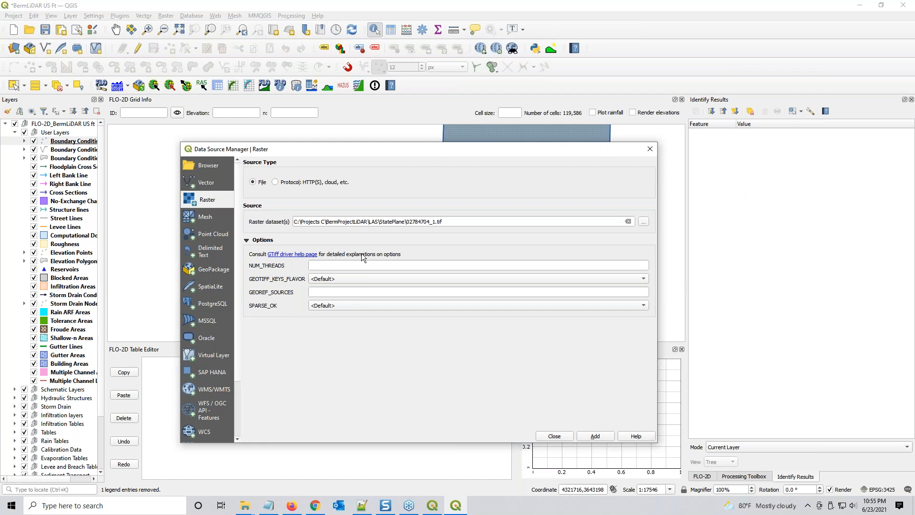
click(596, 437)
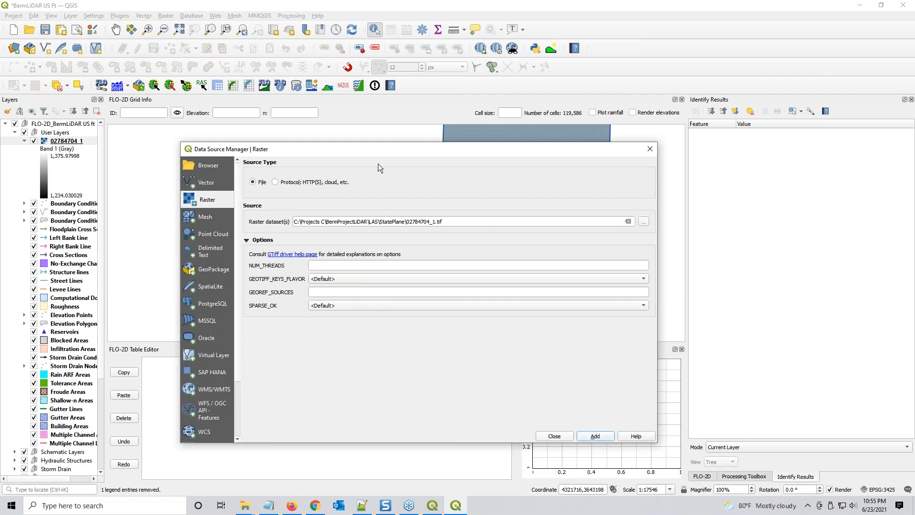
drag(381, 153, 499, 114)
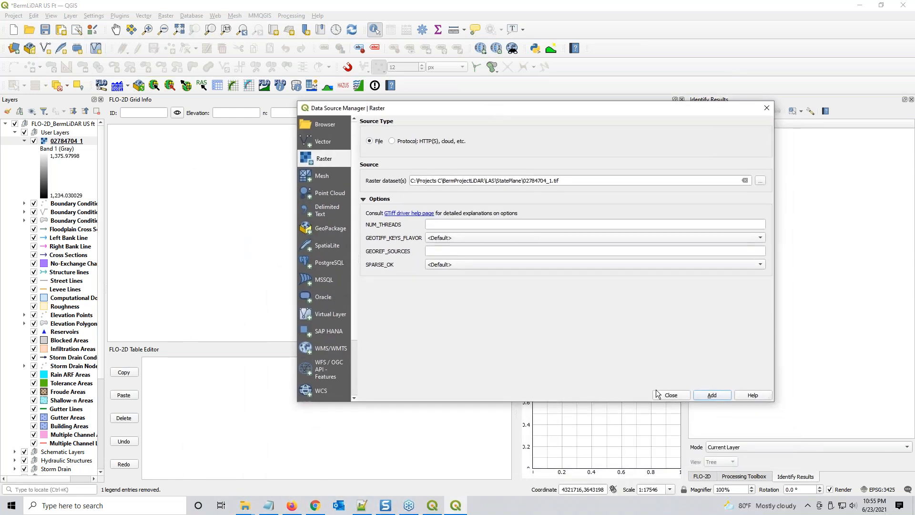
click(669, 399)
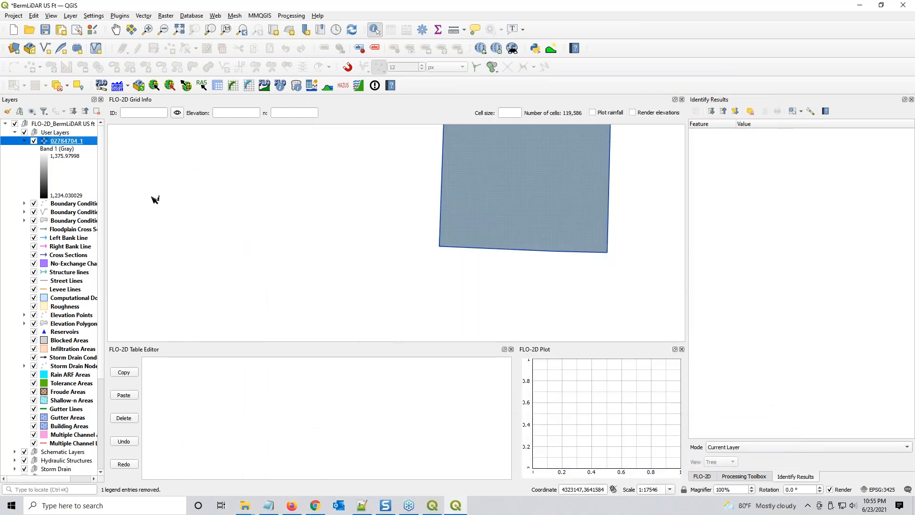
- Examine the 02784704_1 raster's layer information, checking its CRS, extent, unit and pixel size
right_click(60, 143)
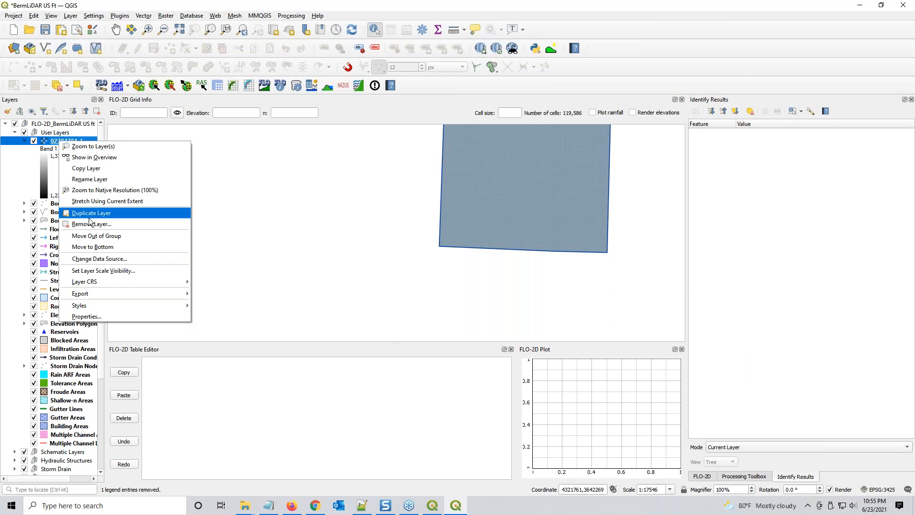
click(81, 147)
right_click(74, 142)
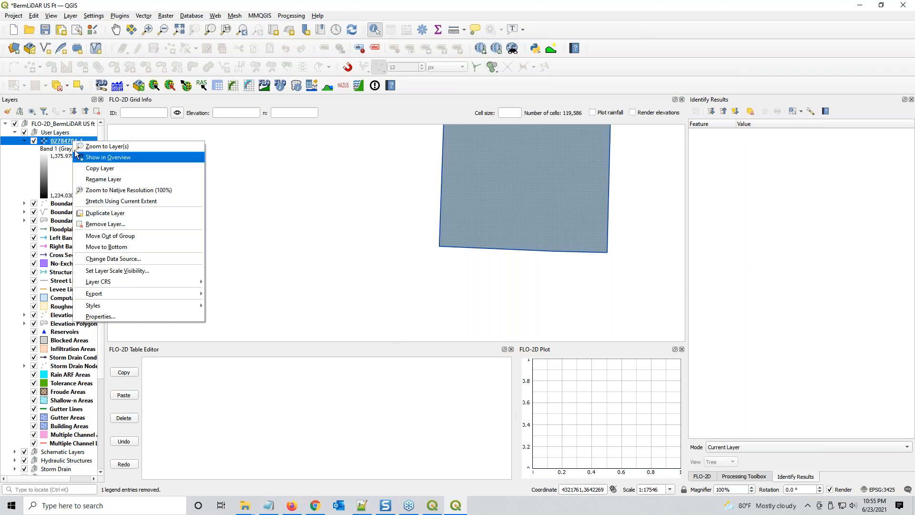
click(59, 145)
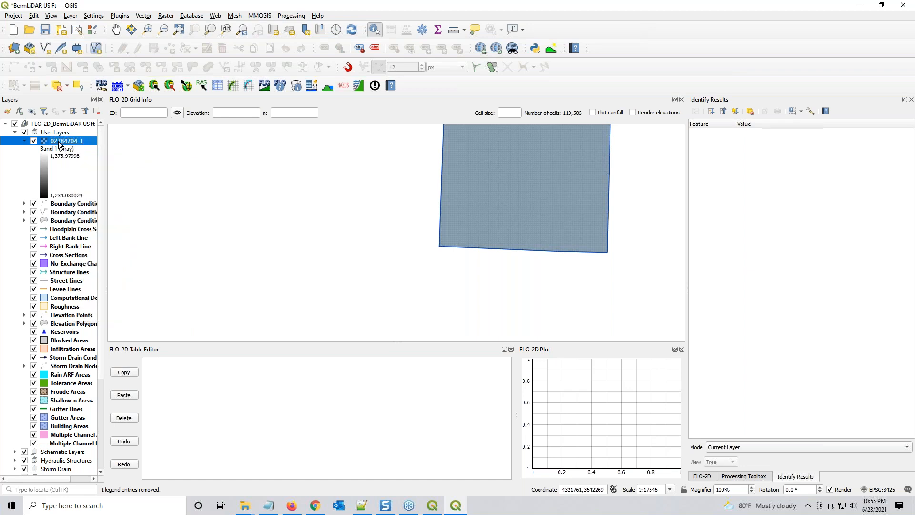
double_click(59, 143)
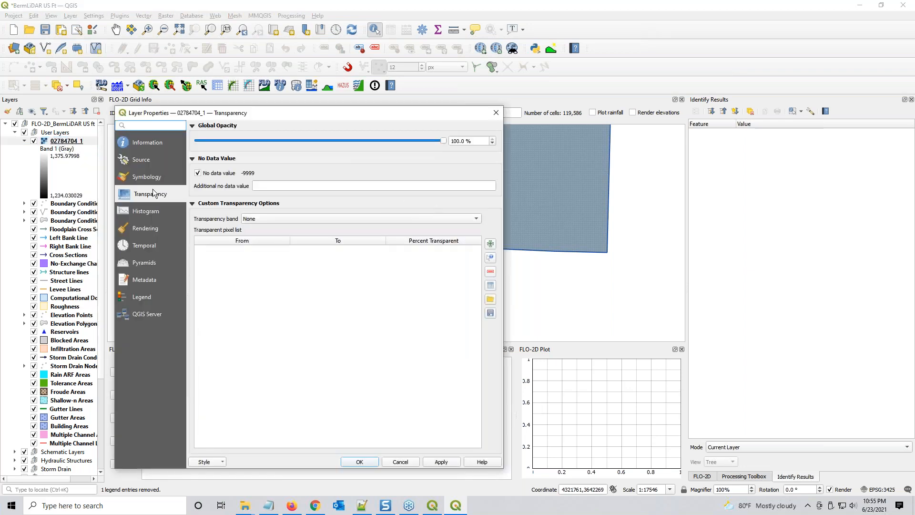
click(143, 145)
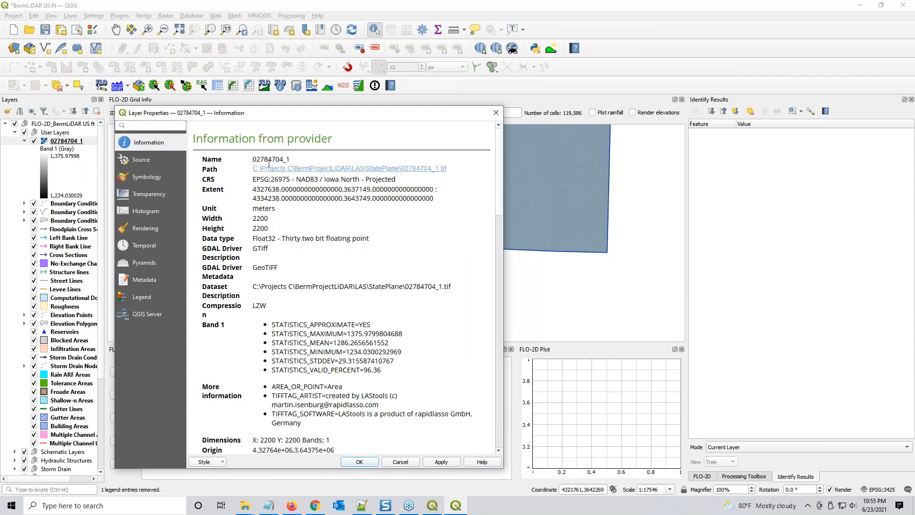
triple_click(276, 179)
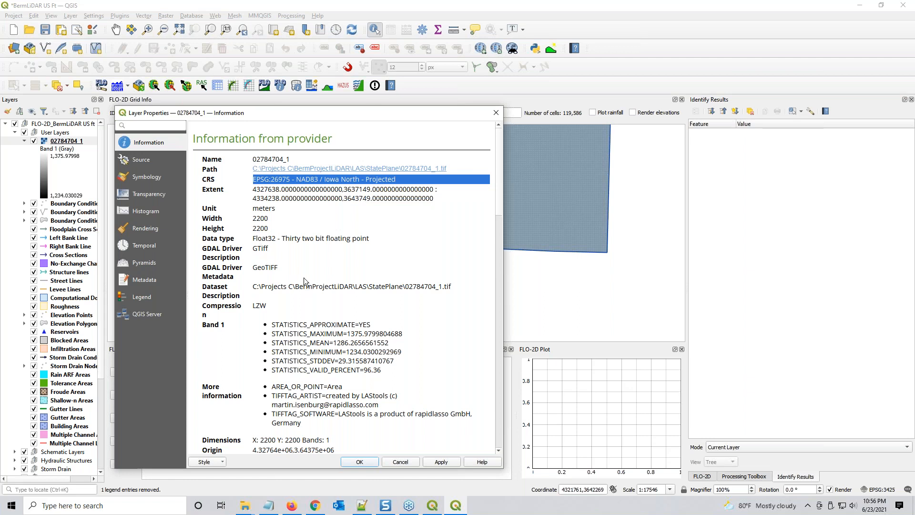
scroll(305, 281, down, 5)
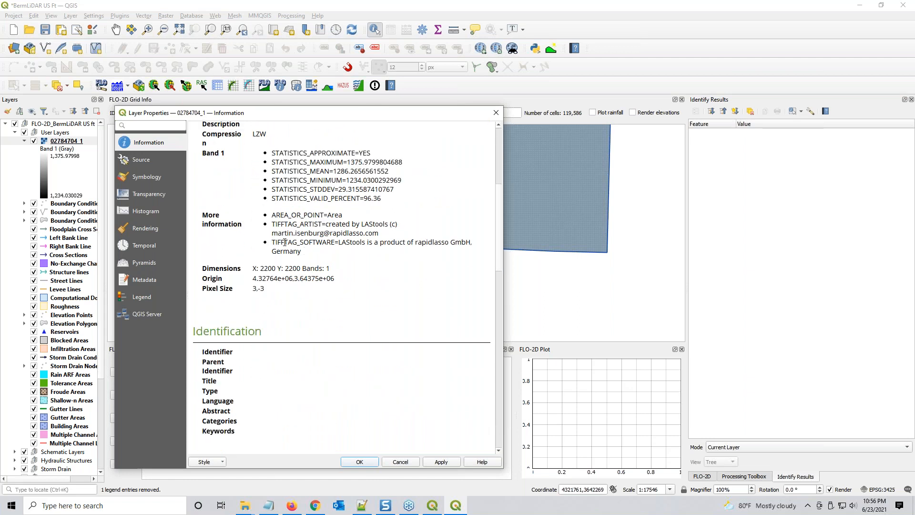
click(394, 463)
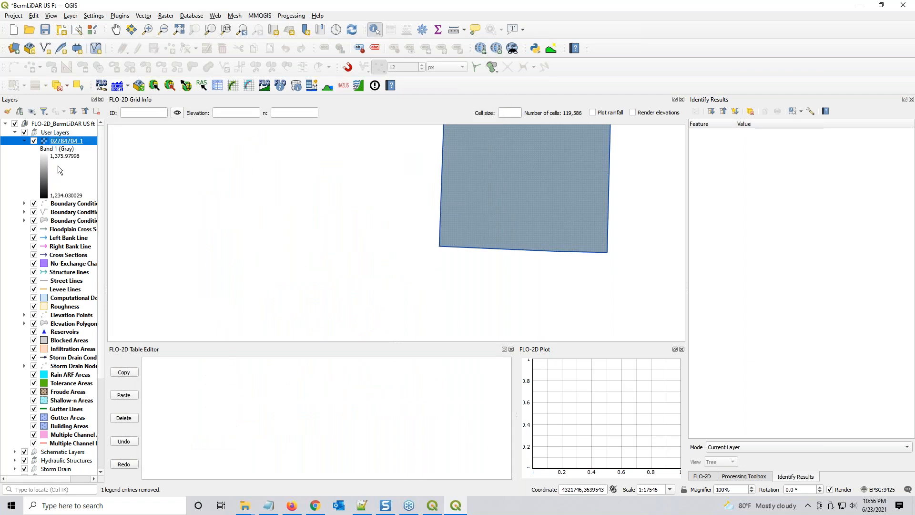
double_click(66, 142)
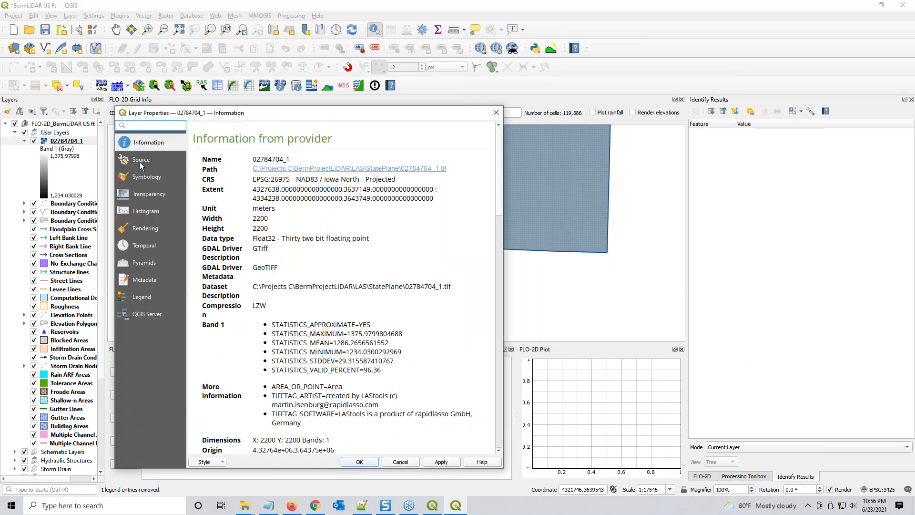
click(491, 116)
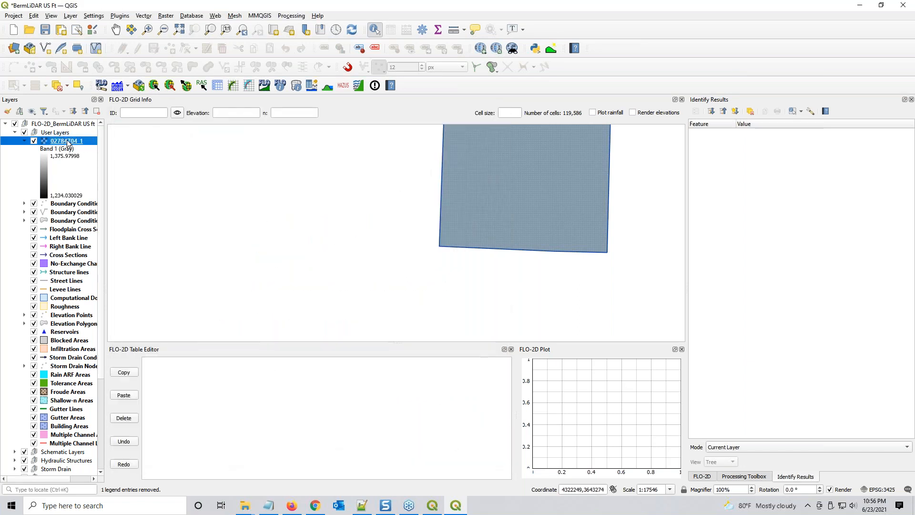
right_click(66, 141)
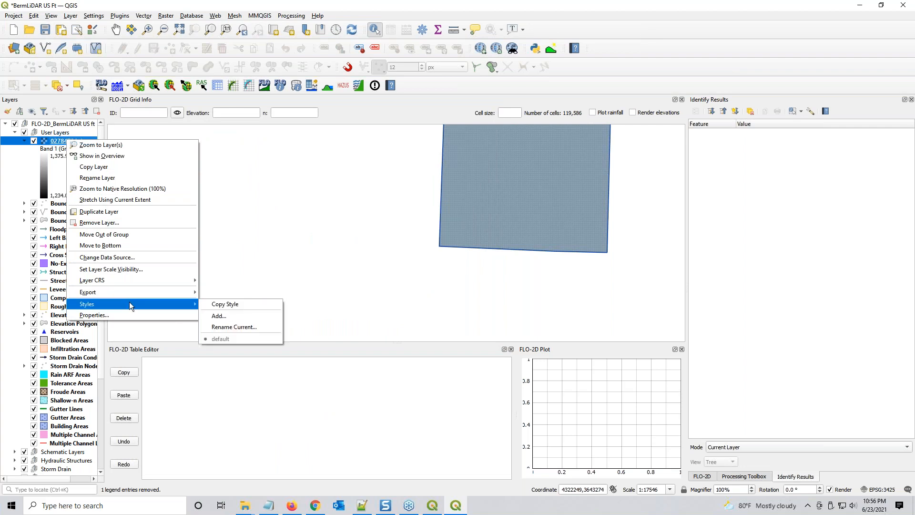
click(130, 315)
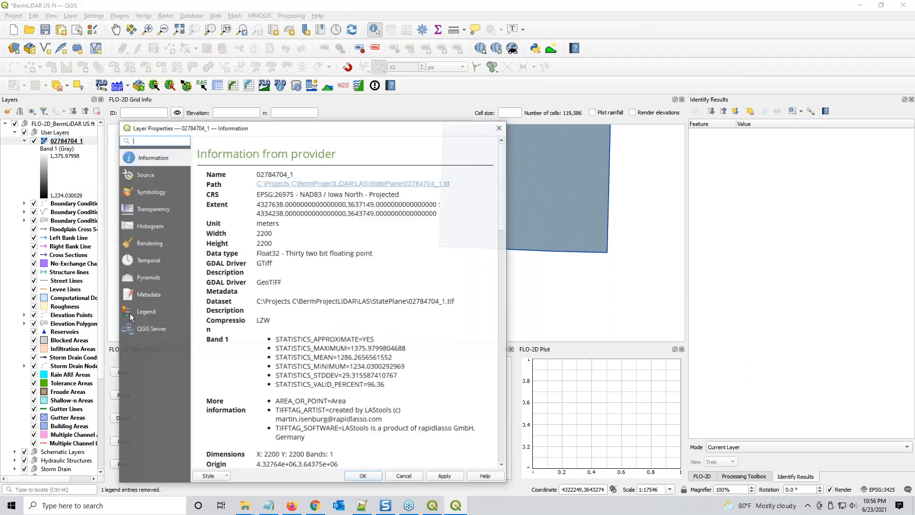
click(500, 127)
- Set the 02784704_1 raster's layer CRS to EPSG:3425 and check its position against the whole computational domain
right_click(79, 138)
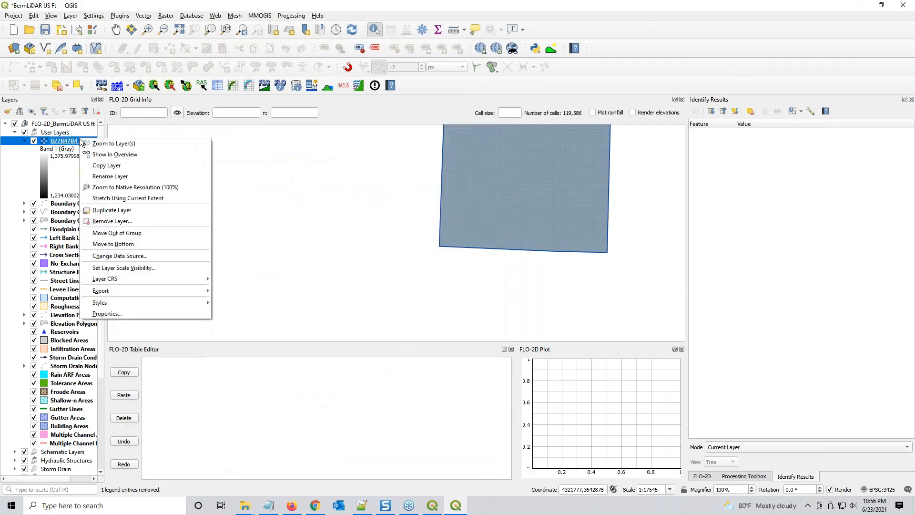
mouse_move(130, 279)
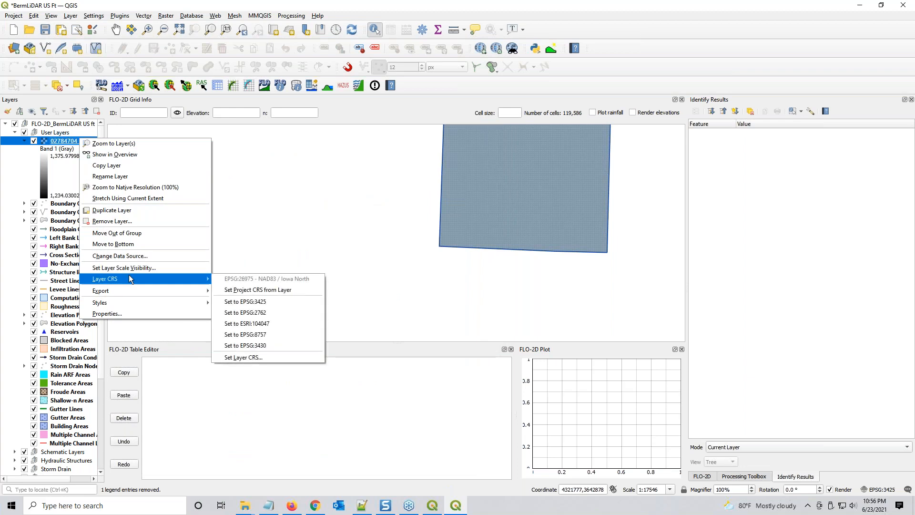
click(277, 301)
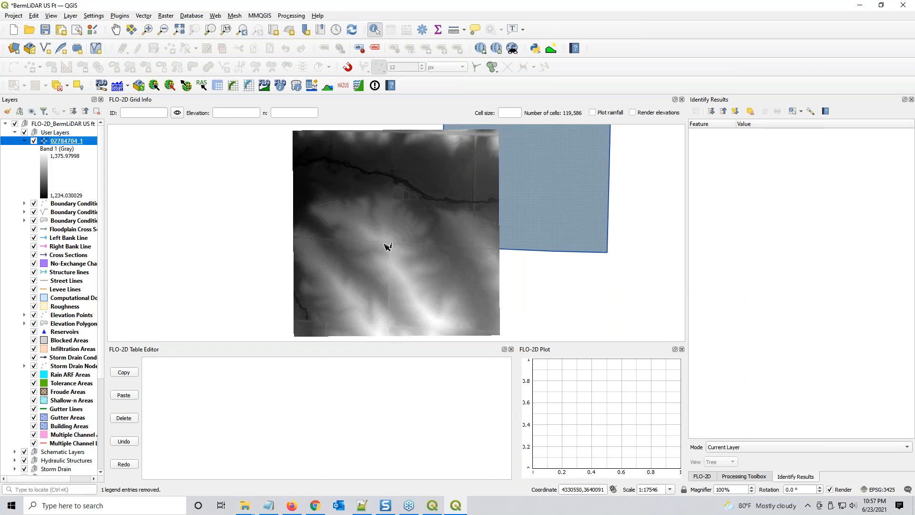
scroll(387, 246, down, 1)
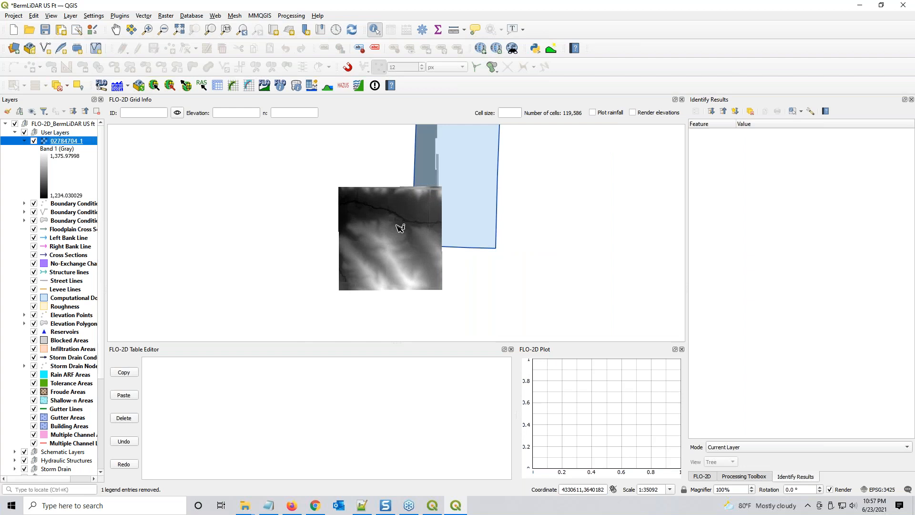
drag(400, 199, 383, 237)
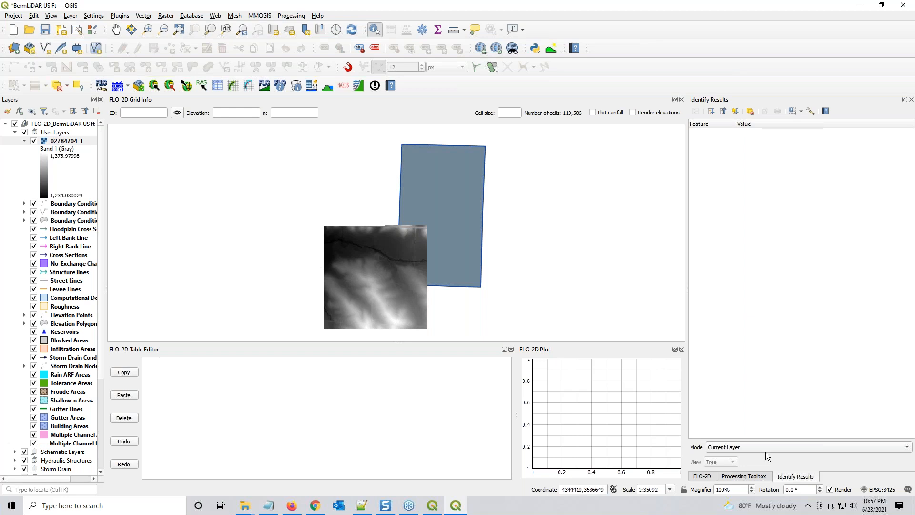
- Switch to the BermLiDAR project in the other QGIS window and fill the non-interpolated grid elements by interpolating from the nearest grid elements
click(861, 9)
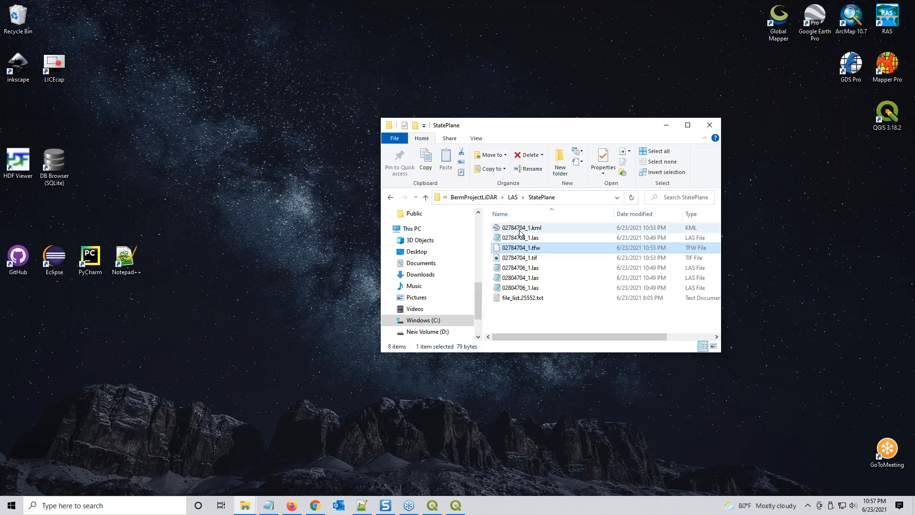
drag(606, 125, 914, 143)
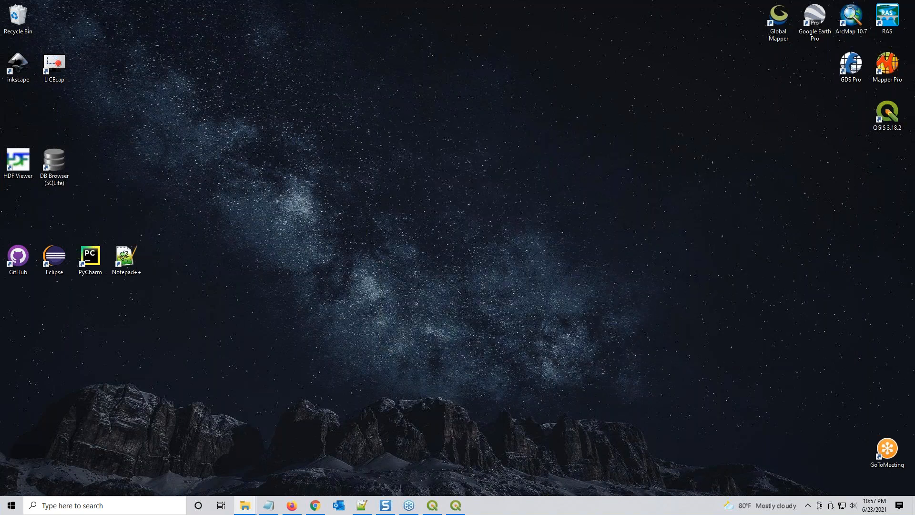
click(432, 505)
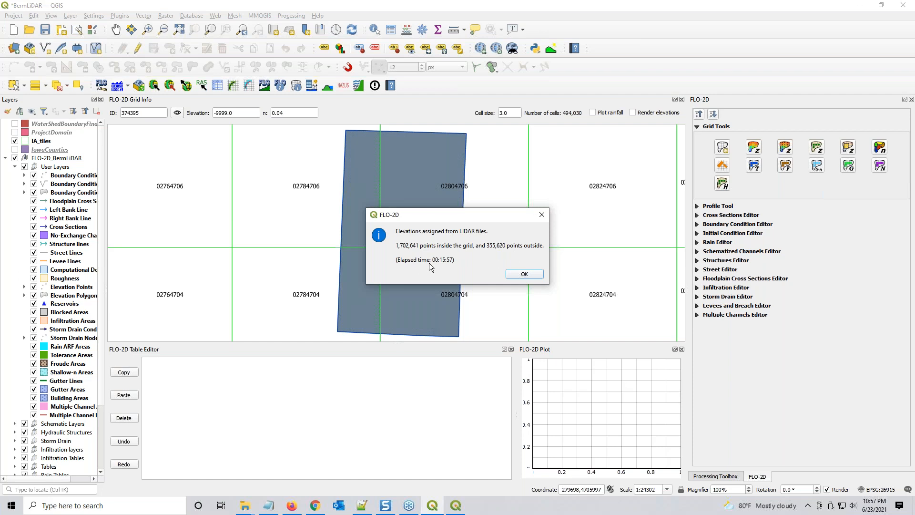
click(524, 276)
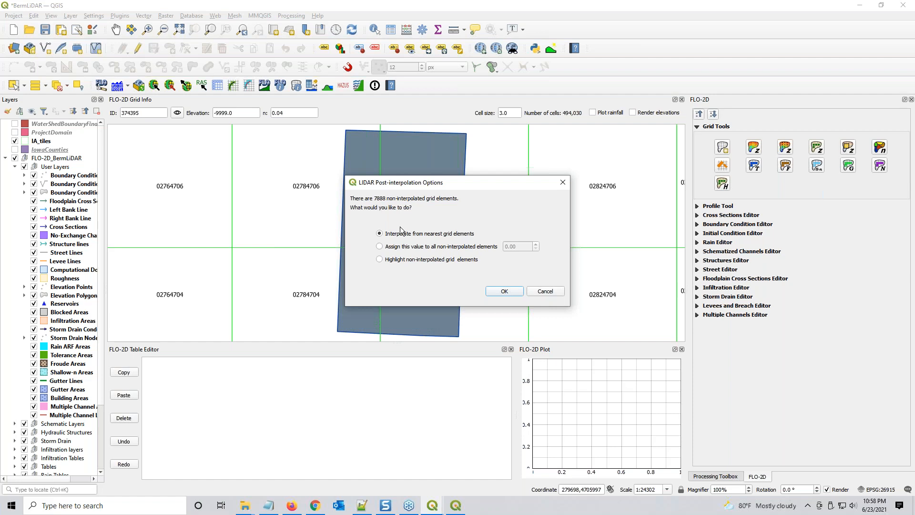
click(513, 291)
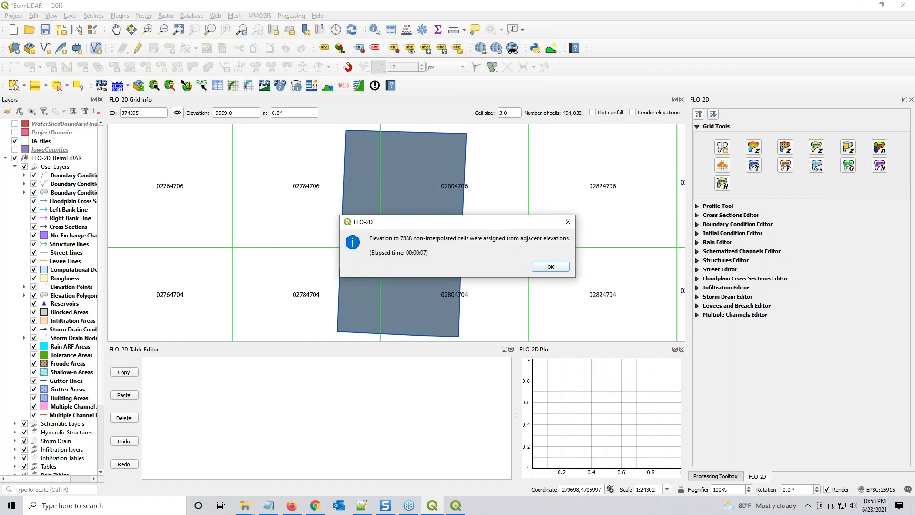
click(548, 268)
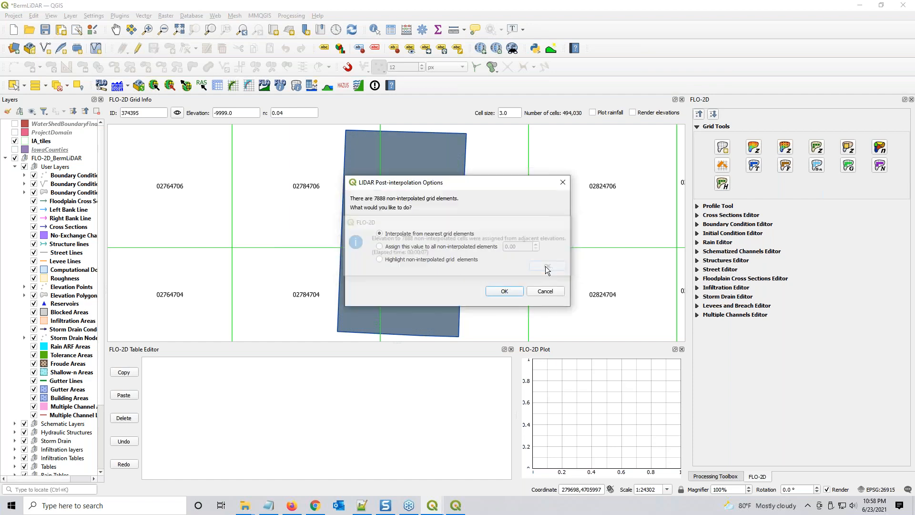
click(547, 291)
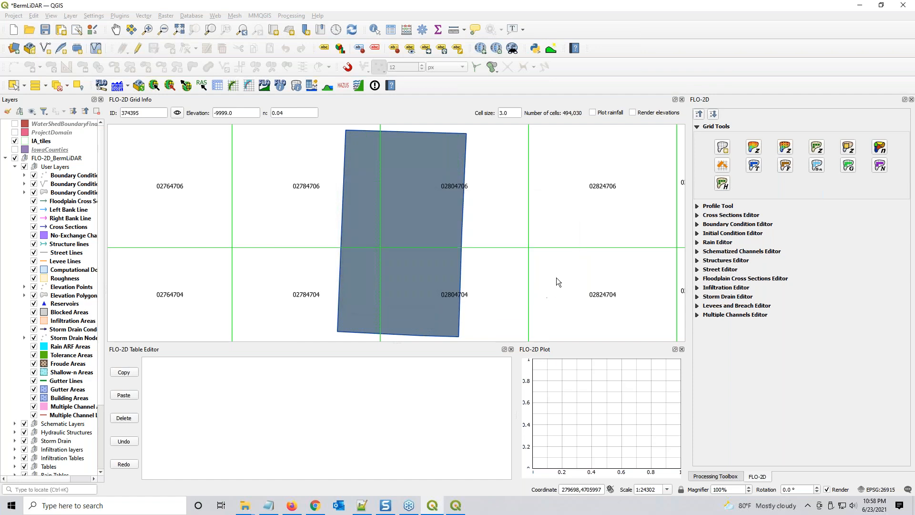
- Expand the Schematic Layers group to reach the Grid layer, and try the Render elevations option on the grid
scroll(549, 275, up, 1)
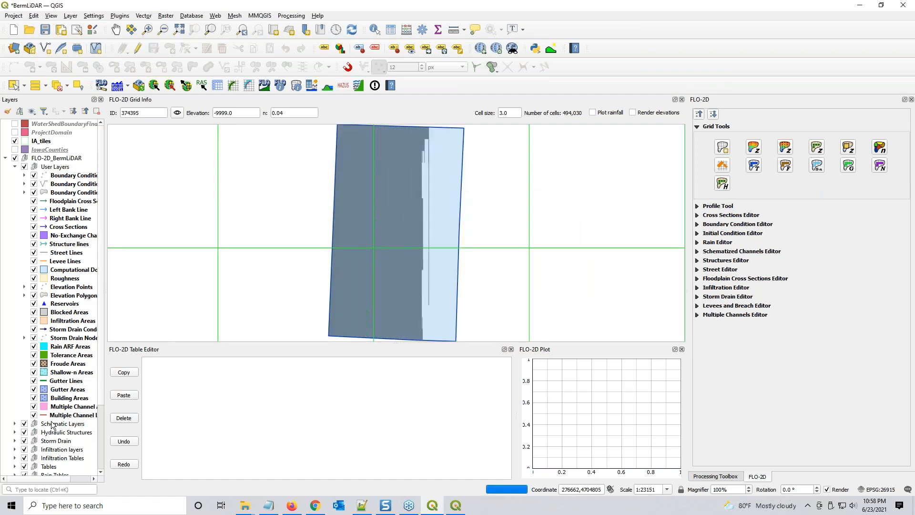
click(14, 424)
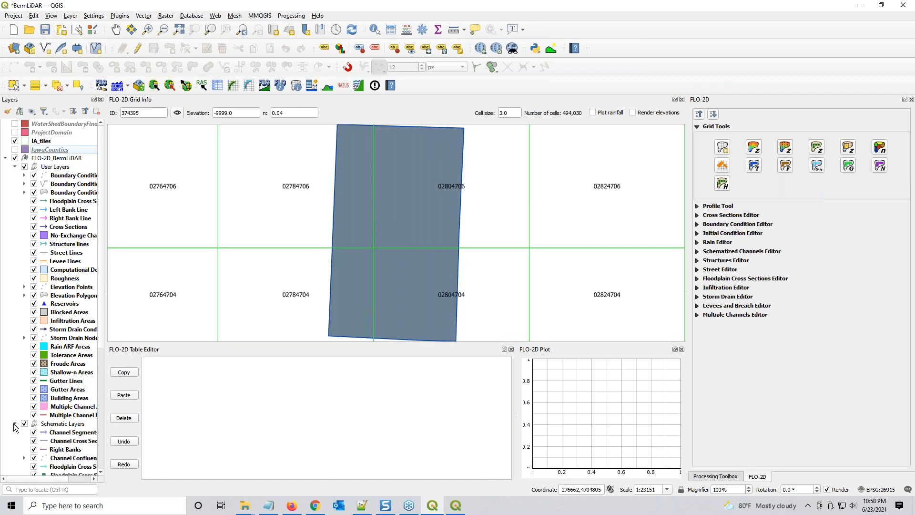
scroll(42, 427, down, 4)
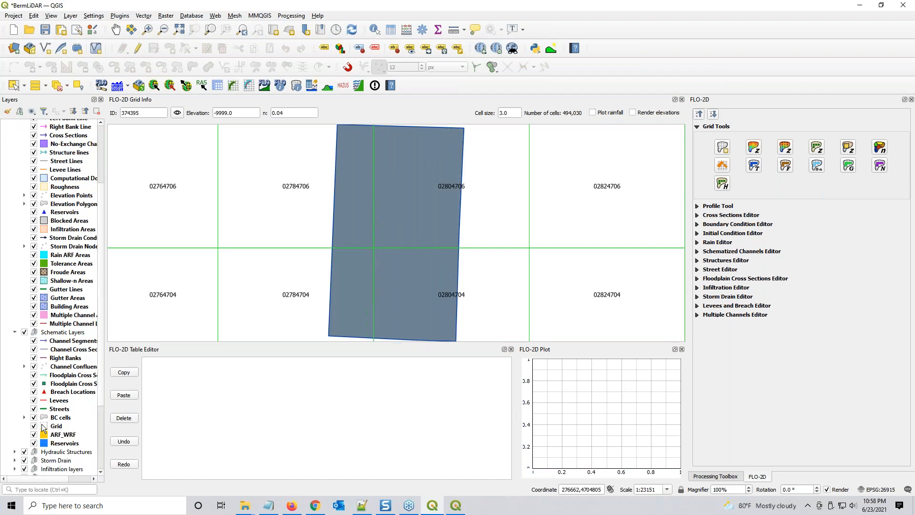
click(634, 114)
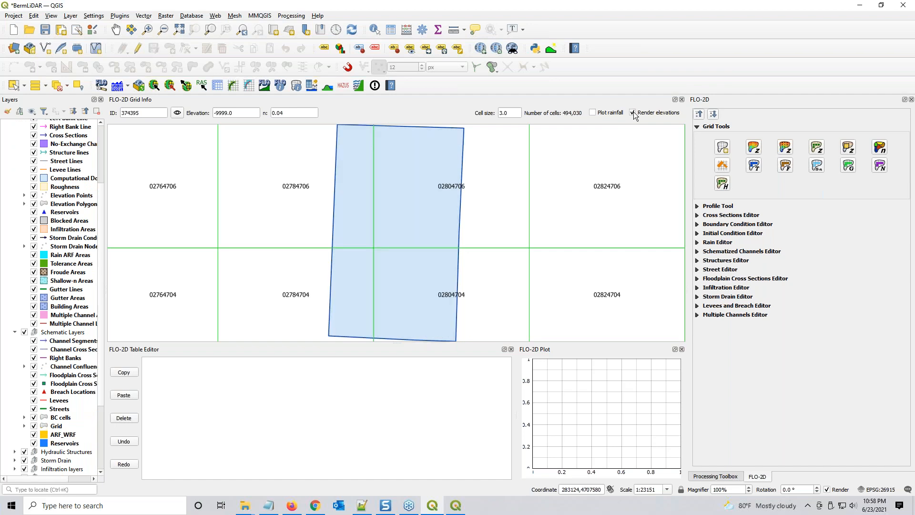
click(634, 114)
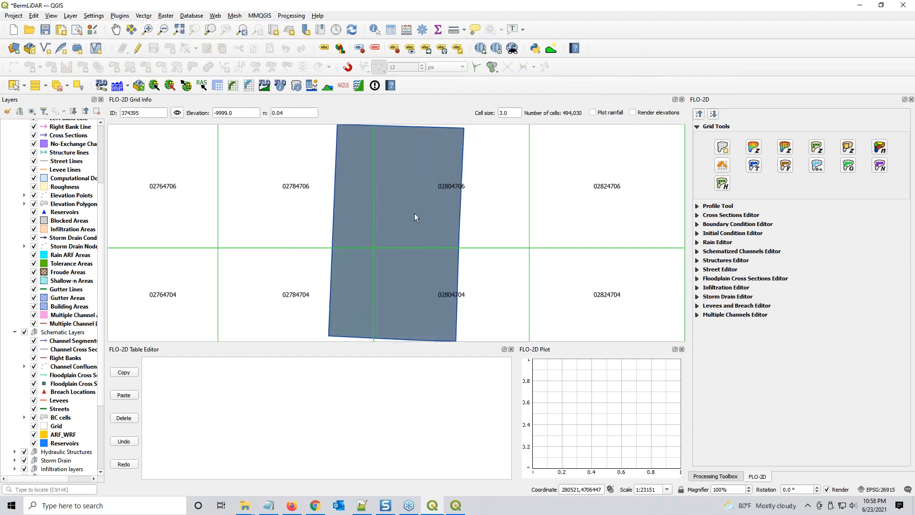
- In the Grid layer's symbology, change the symbol layer type to Simple Fill and set the stroke style to No Pen
right_click(57, 427)
click(82, 420)
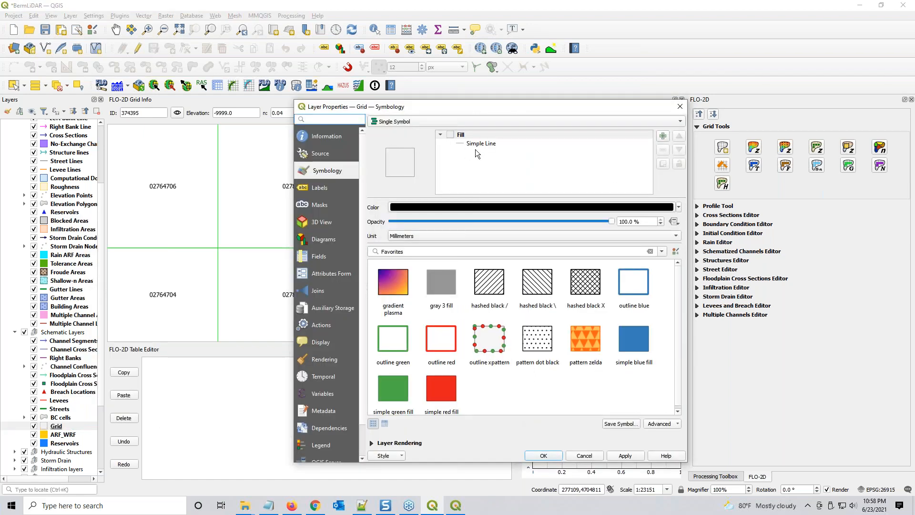
click(485, 143)
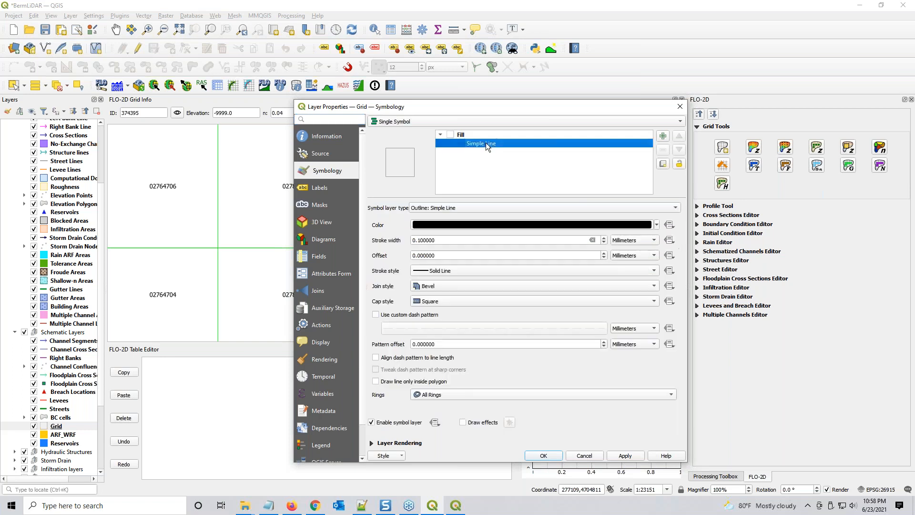
click(446, 210)
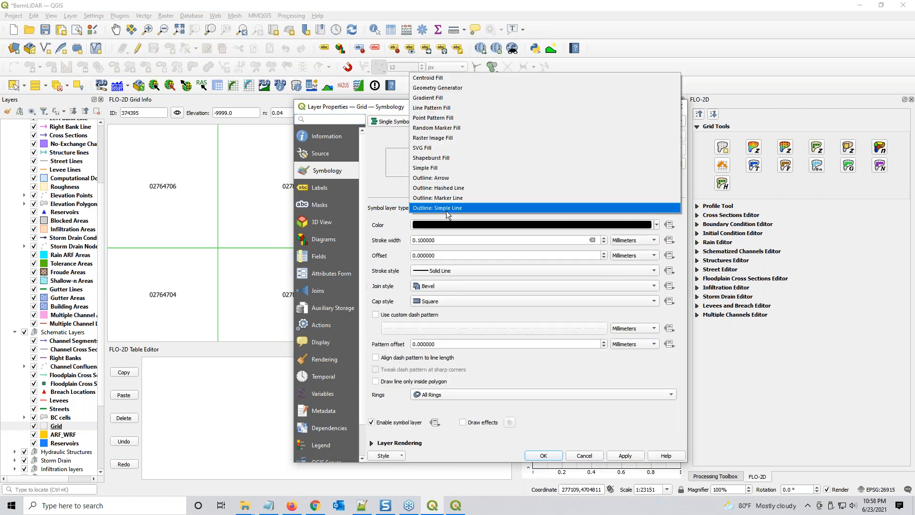
click(436, 168)
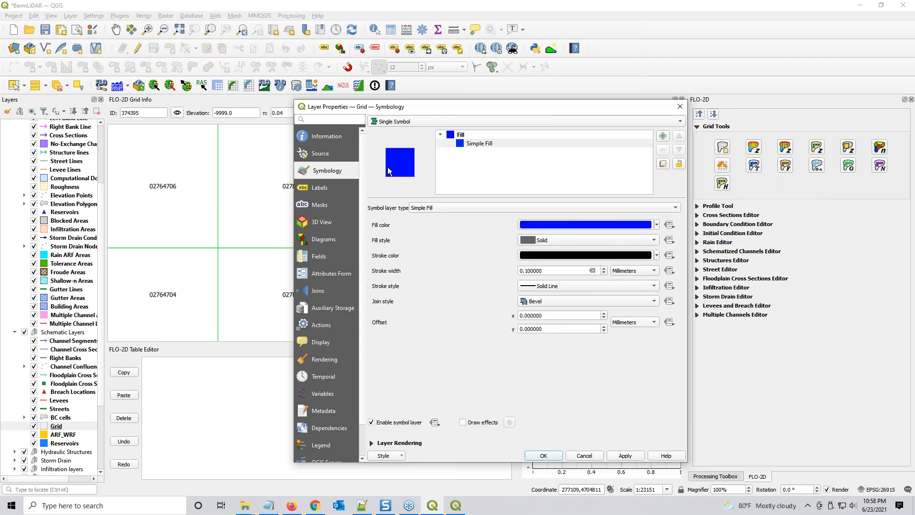
click(533, 287)
click(537, 296)
- Switch the Grid layer to Graduated symbology based on the elevation field, using the Spectral color ramp
click(416, 124)
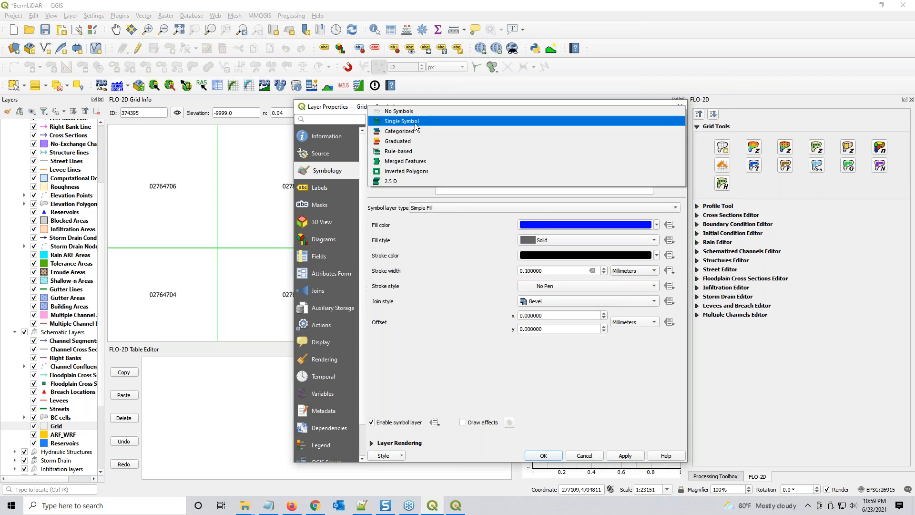
click(408, 142)
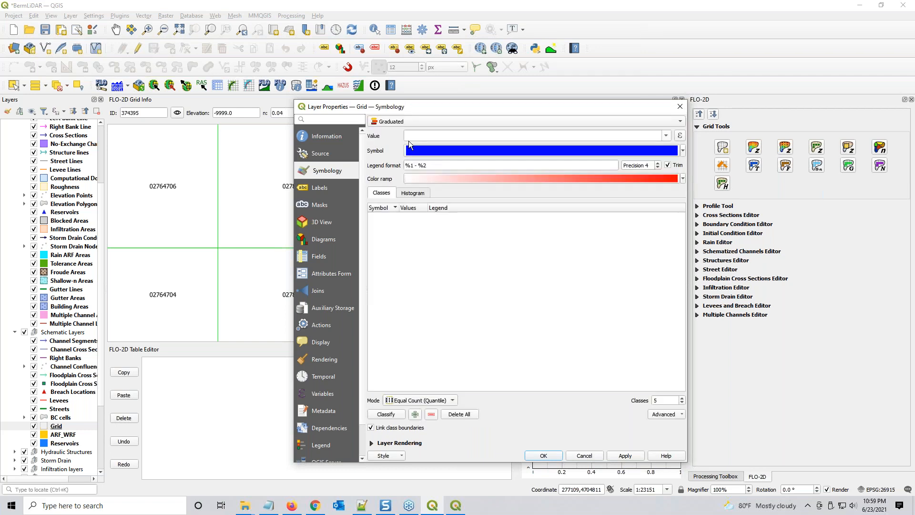
click(682, 179)
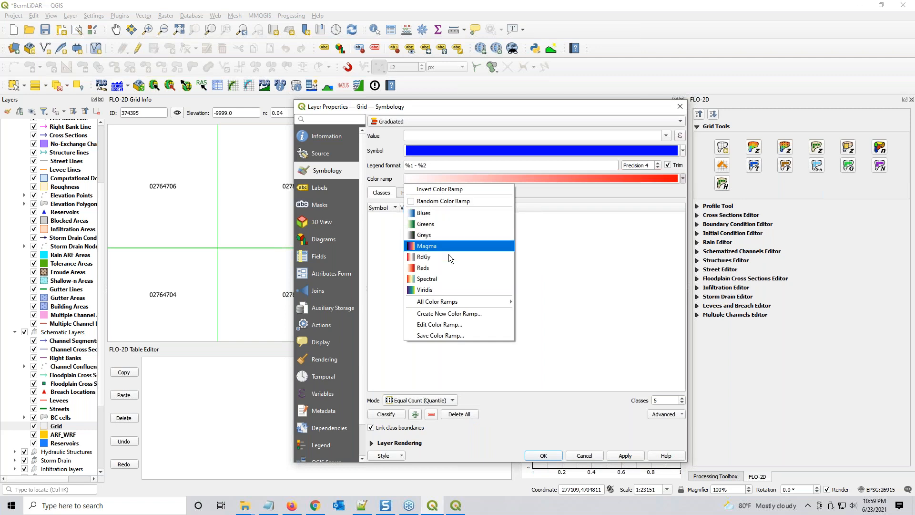
click(437, 276)
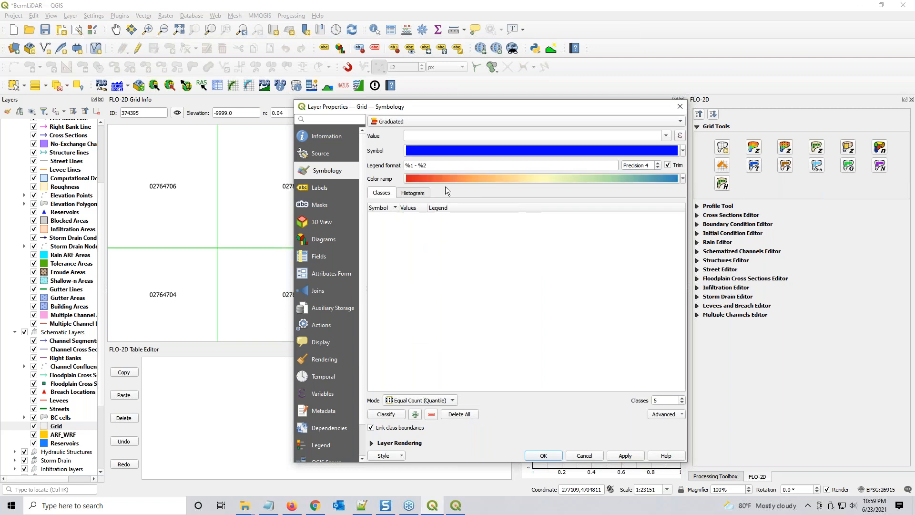
click(665, 138)
click(470, 191)
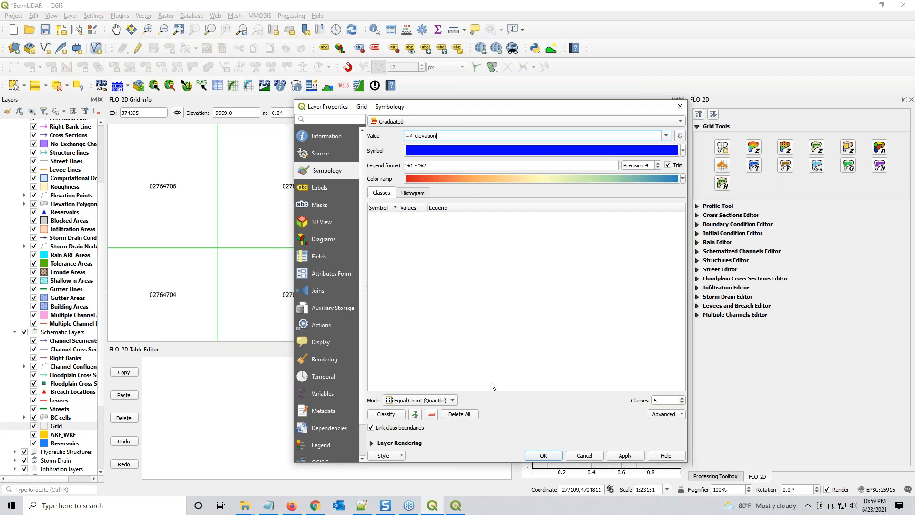
- Classify the grid elevations into 5 Equal Count (Quantile) classes and apply the styling to the map
click(386, 414)
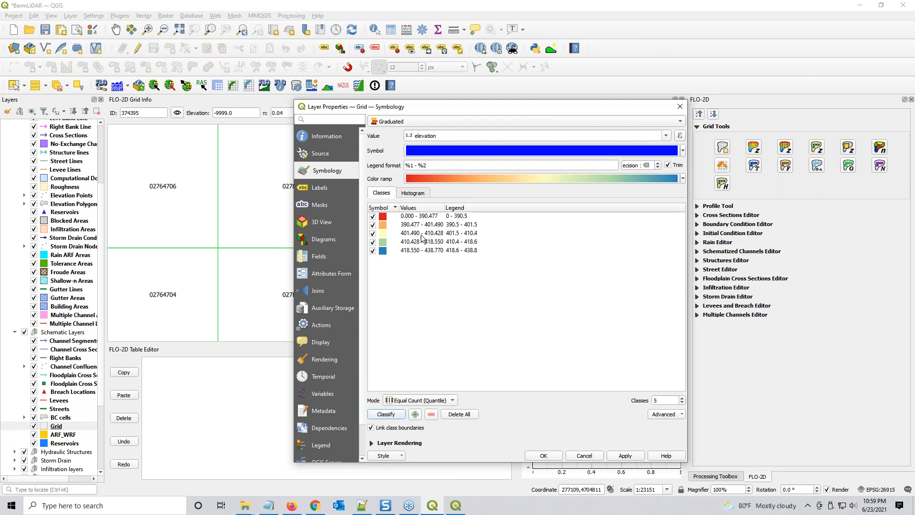
drag(536, 108, 319, 84)
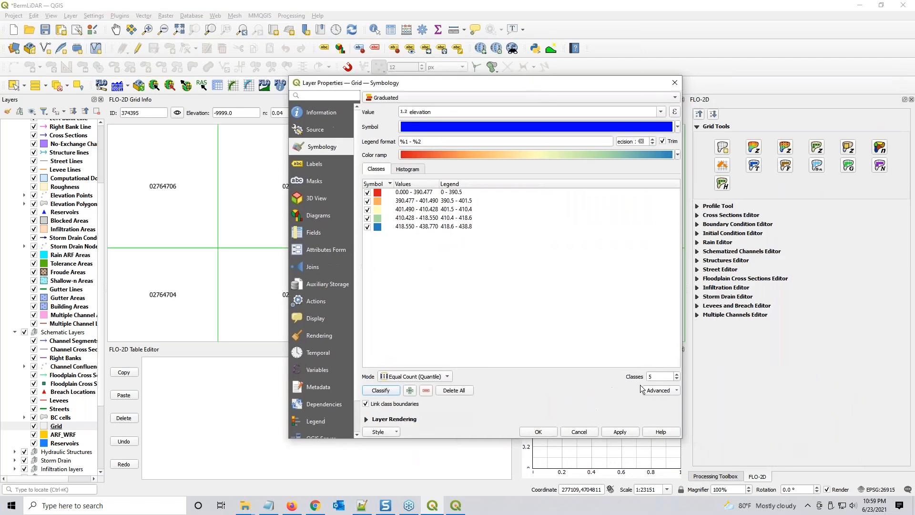
click(611, 433)
drag(489, 84, 650, 102)
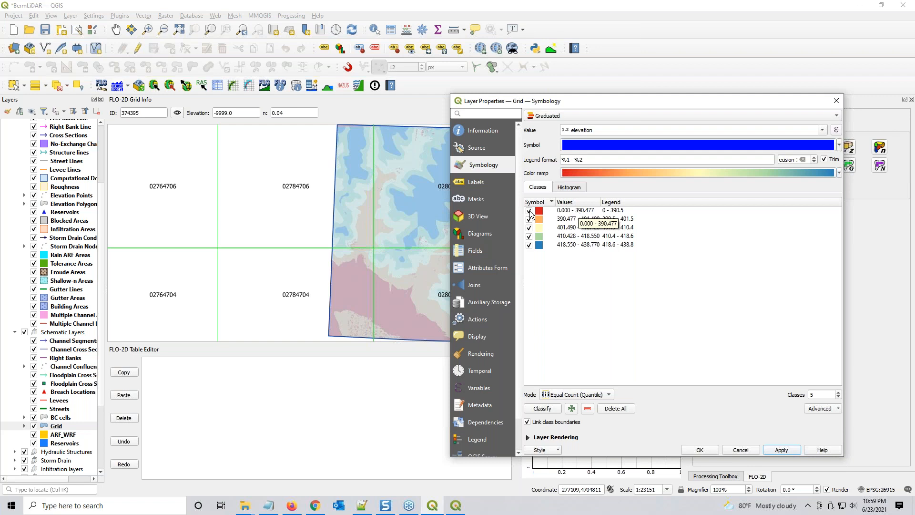
- Set the lower bound of the lowest elevation class to 389 and apply it to check the map
click(567, 211)
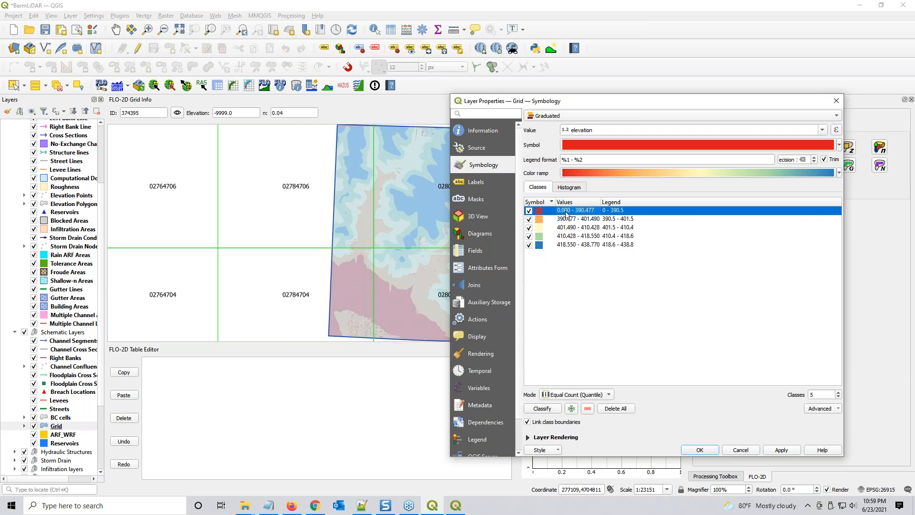
double_click(563, 212)
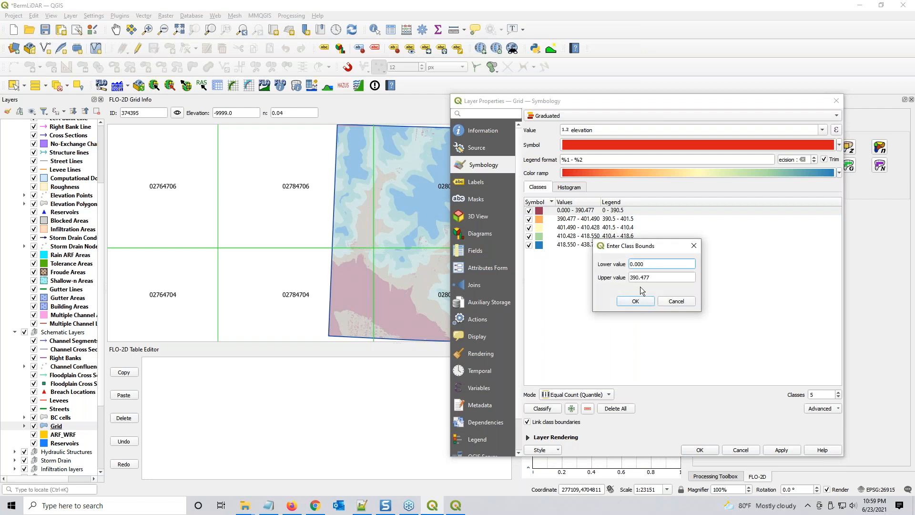
double_click(646, 264)
text(389)
click(636, 301)
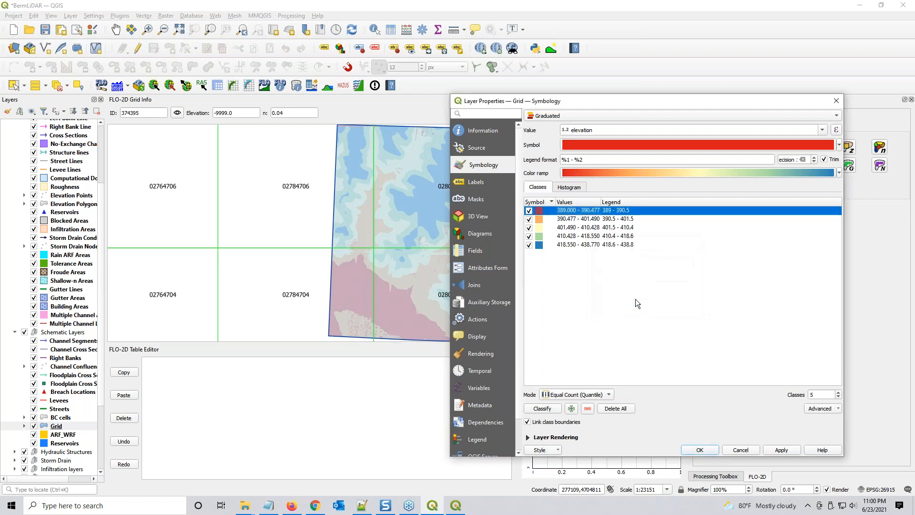
click(791, 450)
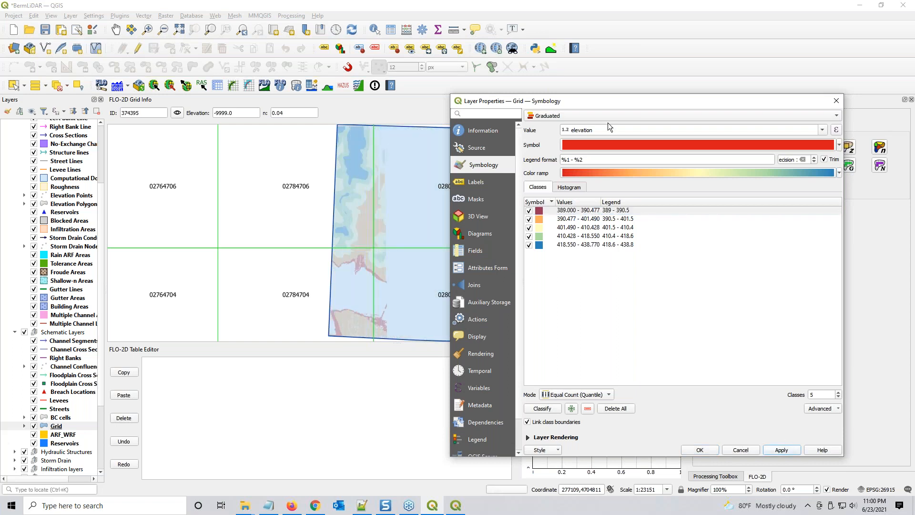
drag(588, 101, 630, 94)
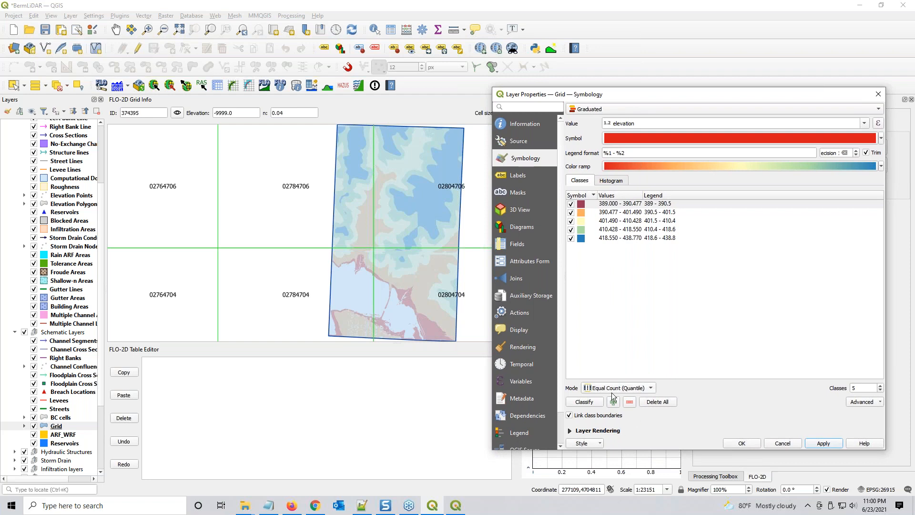
- Reclassify the Grid layer's elevations with the Equal Count (Quantile) mode, invert the color ramp, and accept the layer properties
click(595, 390)
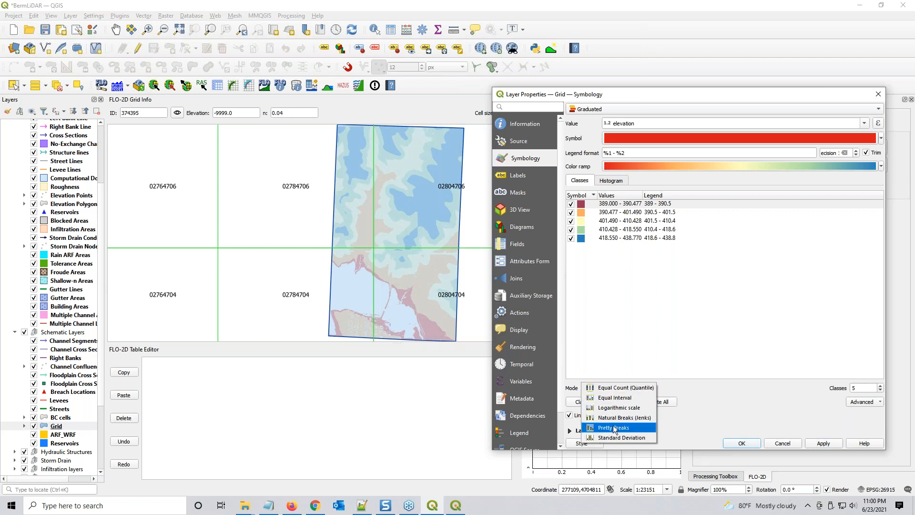
click(607, 388)
click(592, 403)
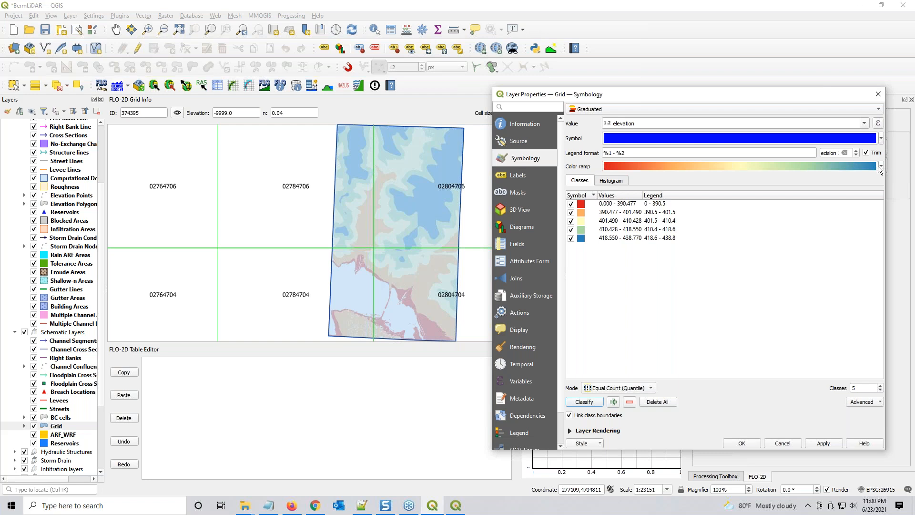
click(880, 165)
click(662, 181)
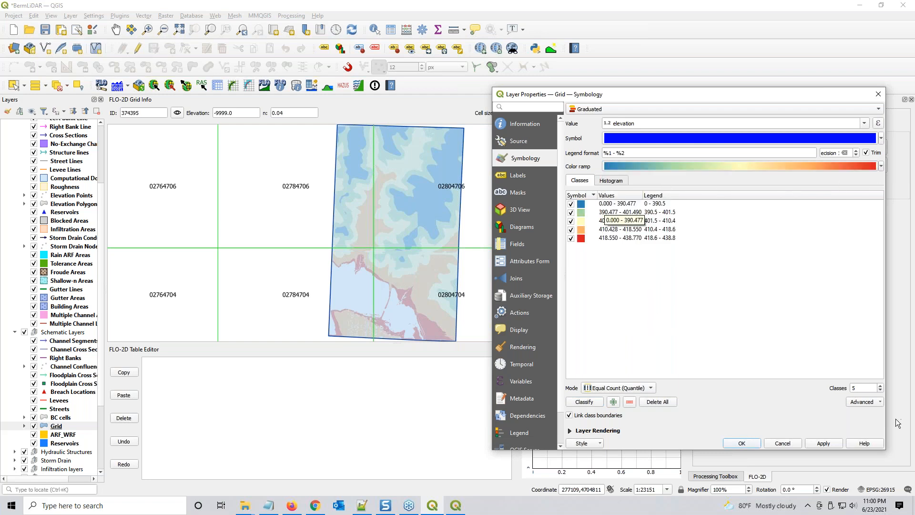
click(832, 443)
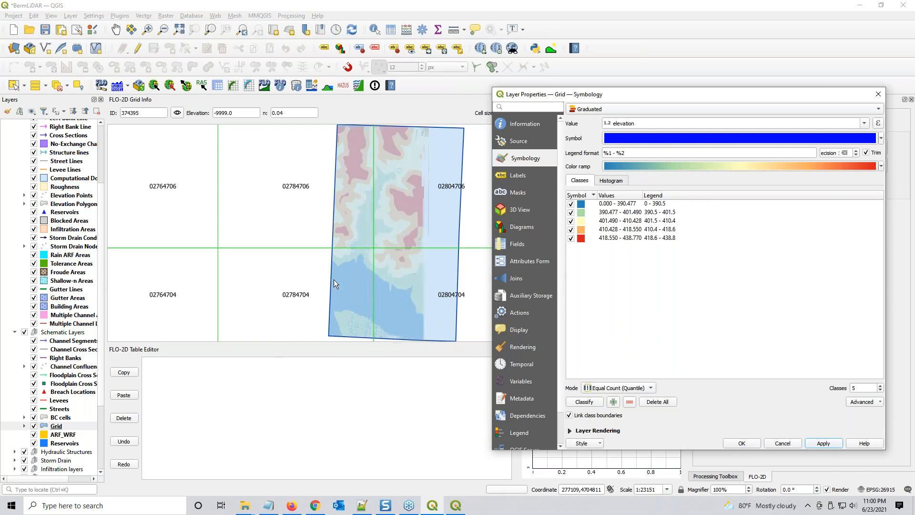
drag(637, 94, 914, 111)
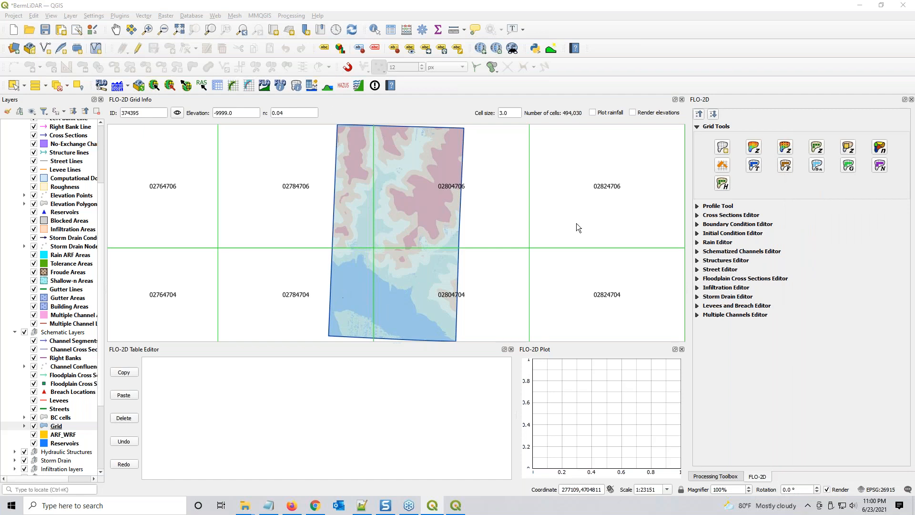
key(Return)
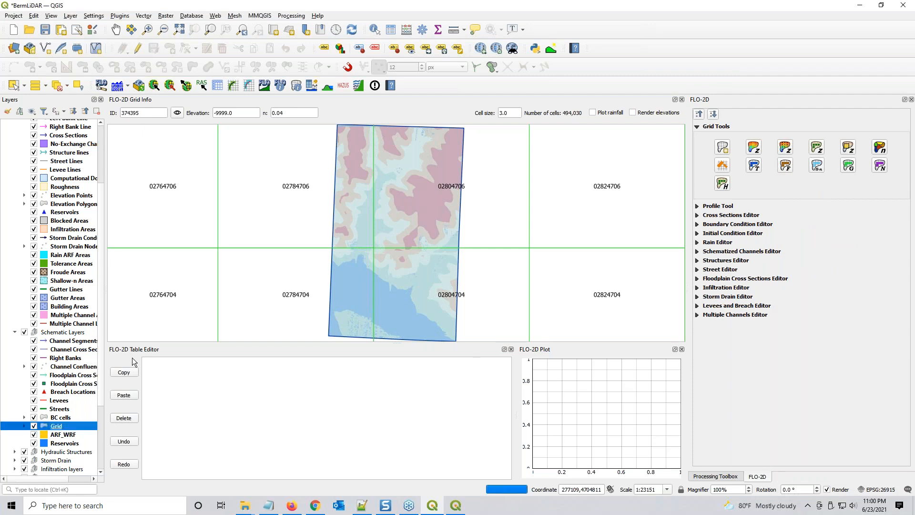
- Check the elevations of several grid cells in the low-lying southern part of the domain
click(357, 292)
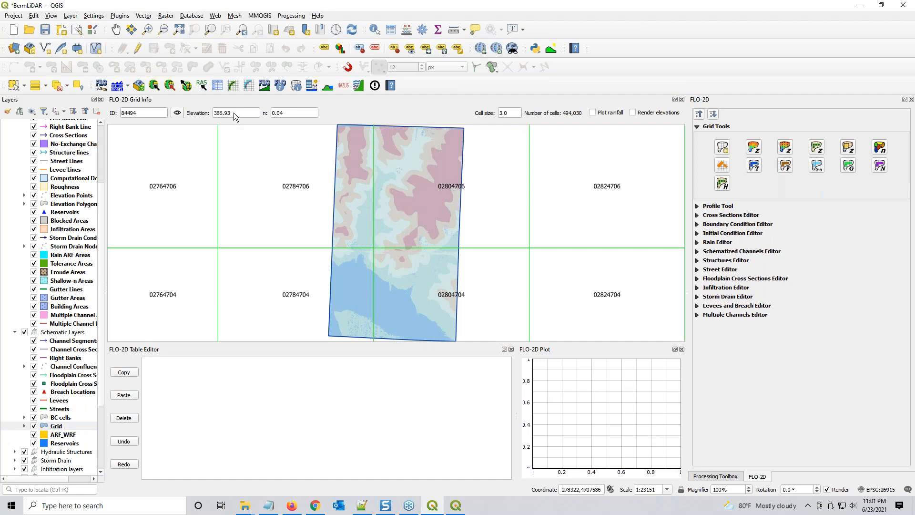
click(390, 306)
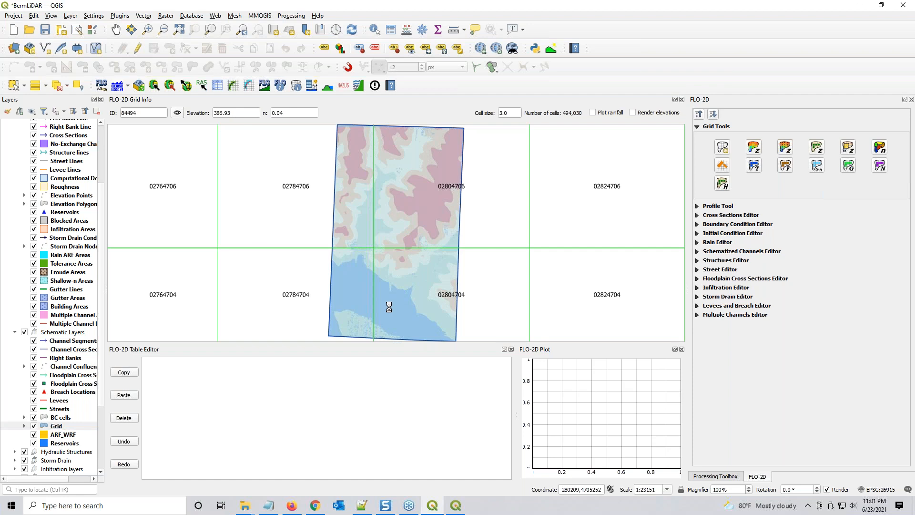
click(356, 331)
click(374, 307)
- Filter the Grid layer with an "elevation" = expression to isolate the cells that have one specific elevation value
right_click(56, 427)
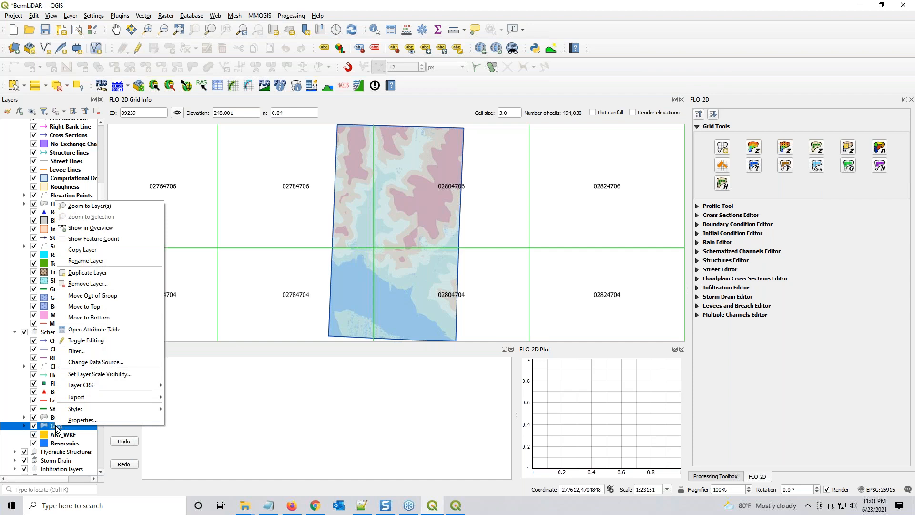
click(76, 351)
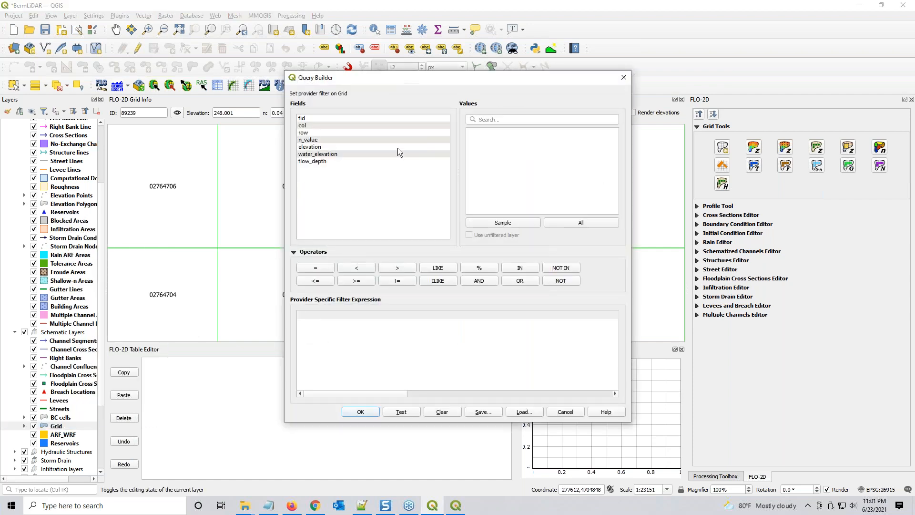
click(319, 148)
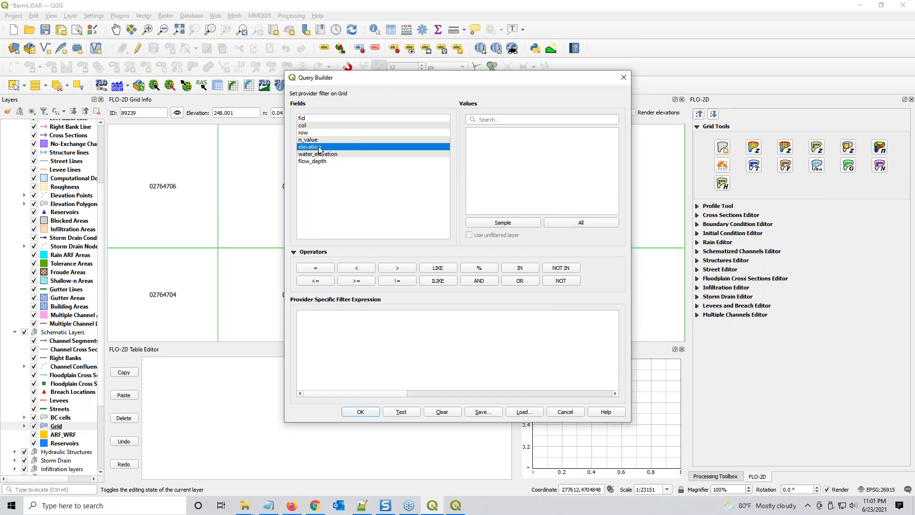
double_click(319, 148)
click(327, 268)
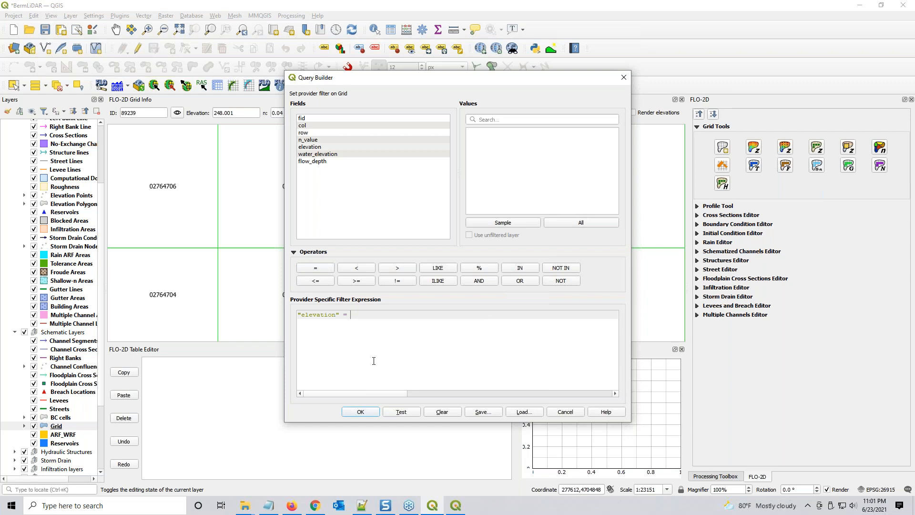
click(360, 412)
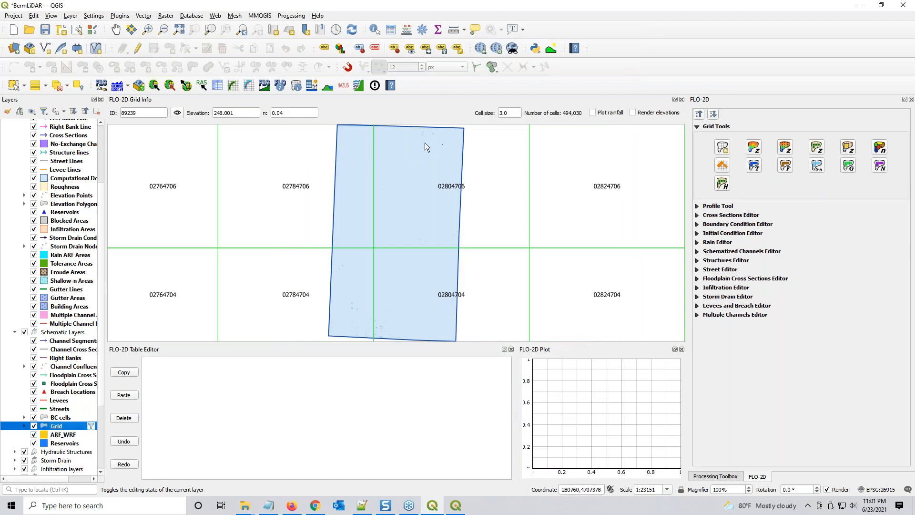
- Examine the filtered cell clusters near the domain's northern edge and view the external-layer options for correcting grid elevations
drag(425, 142, 431, 188)
scroll(428, 204, up, 3)
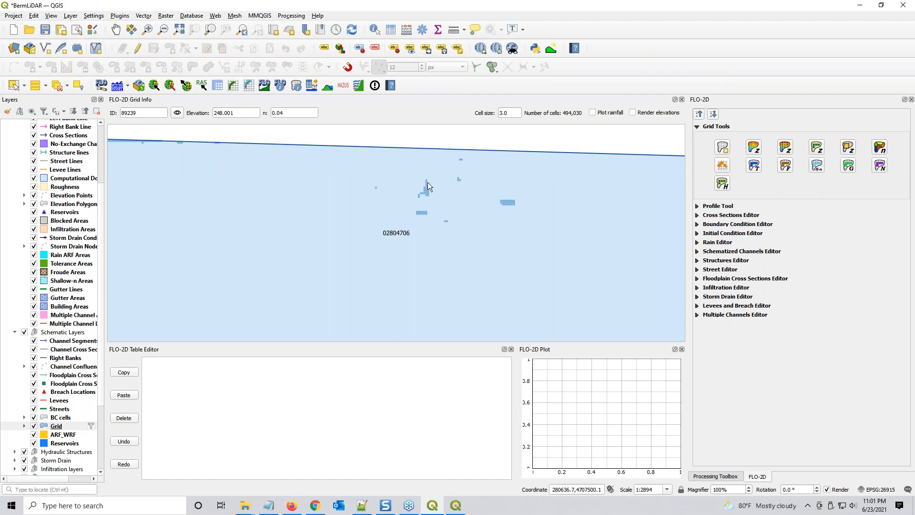
scroll(429, 181, up, 1)
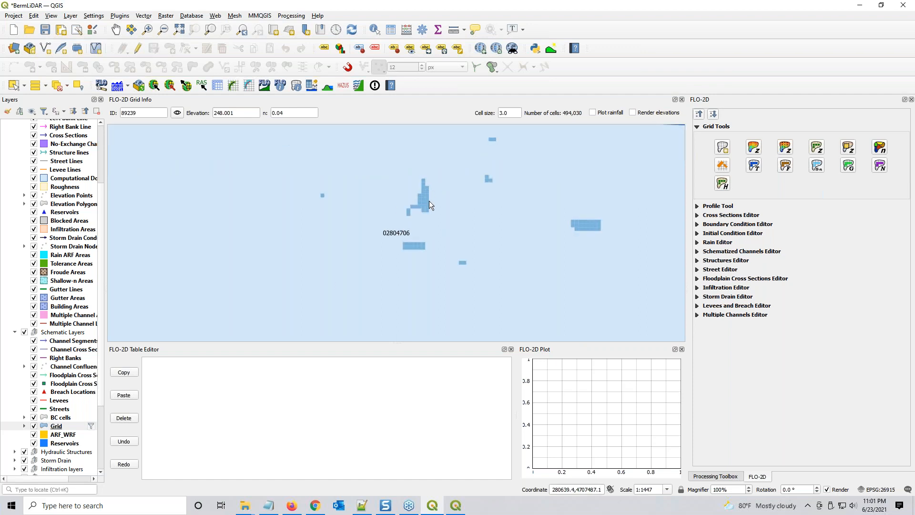
drag(429, 202, 402, 229)
scroll(405, 232, down, 1)
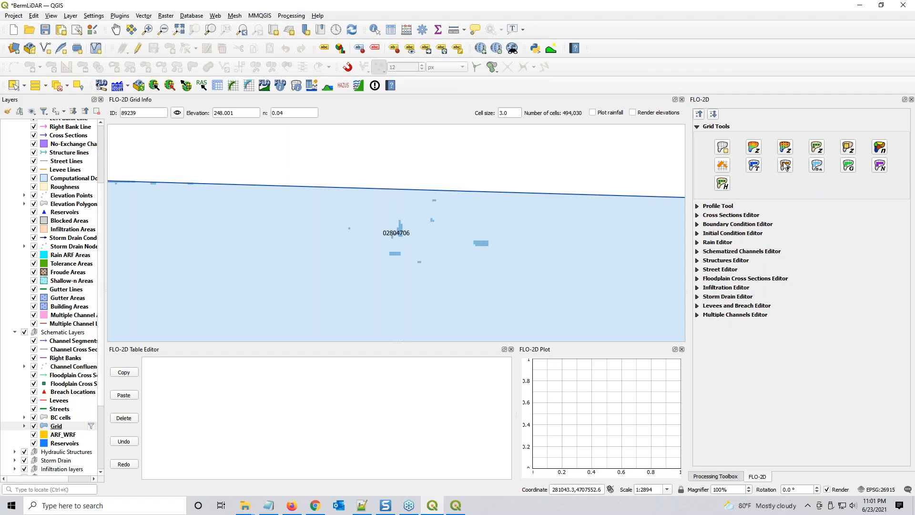
click(849, 149)
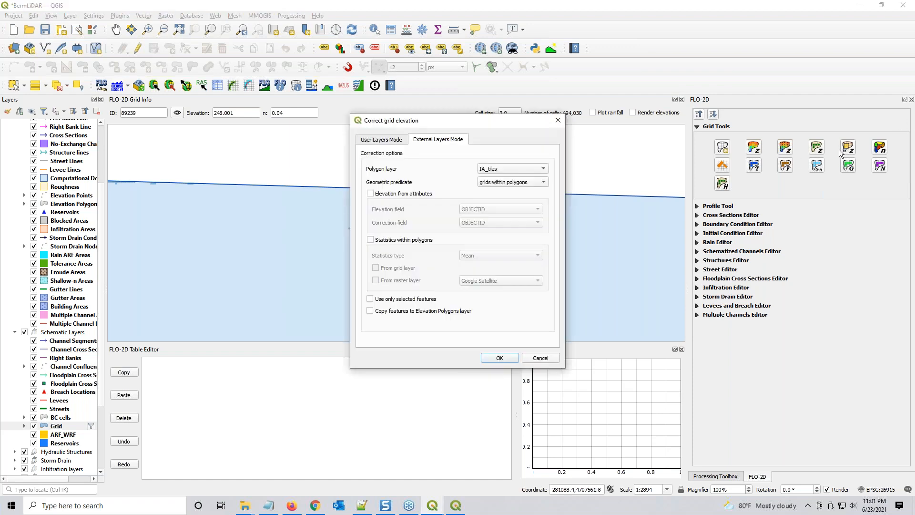
click(554, 358)
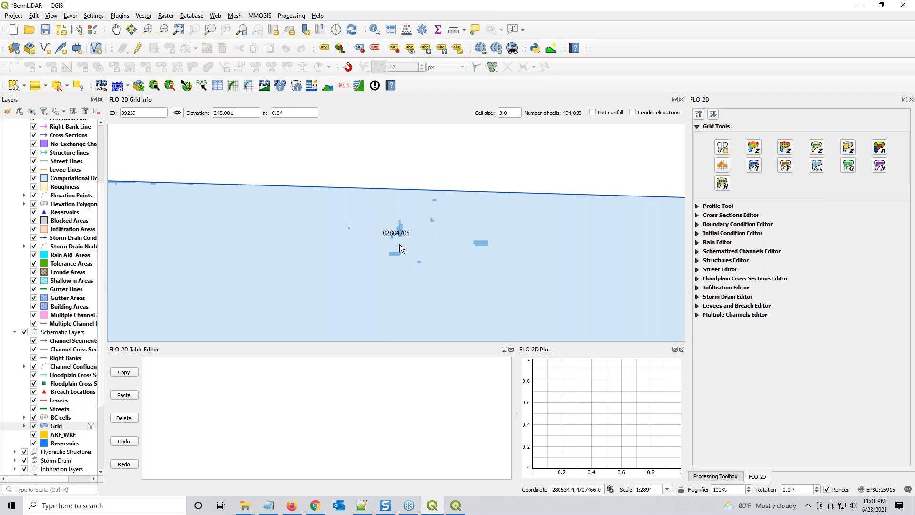
- Examine the band of filtered grid cells along the northern domain boundary up to its northwest corner
scroll(399, 244, up, 1)
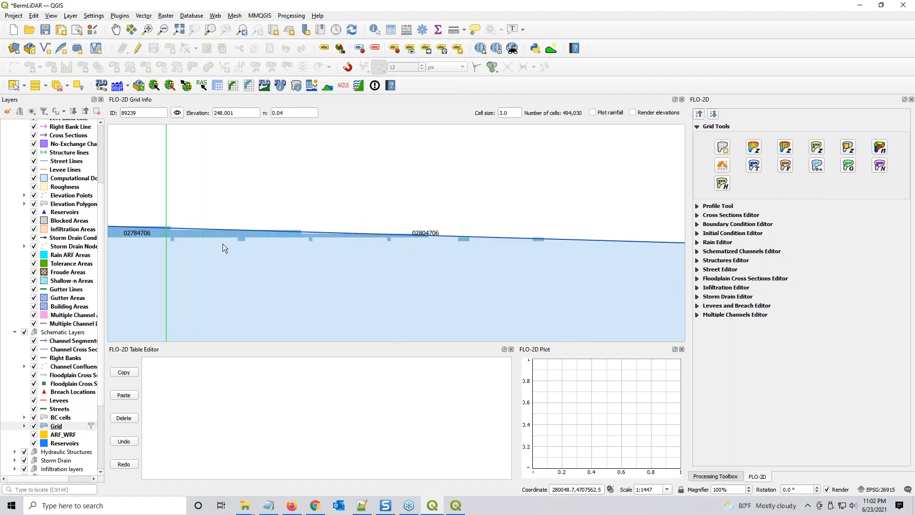
drag(400, 239, 693, 240)
scroll(254, 233, down, 1)
drag(227, 234, 524, 235)
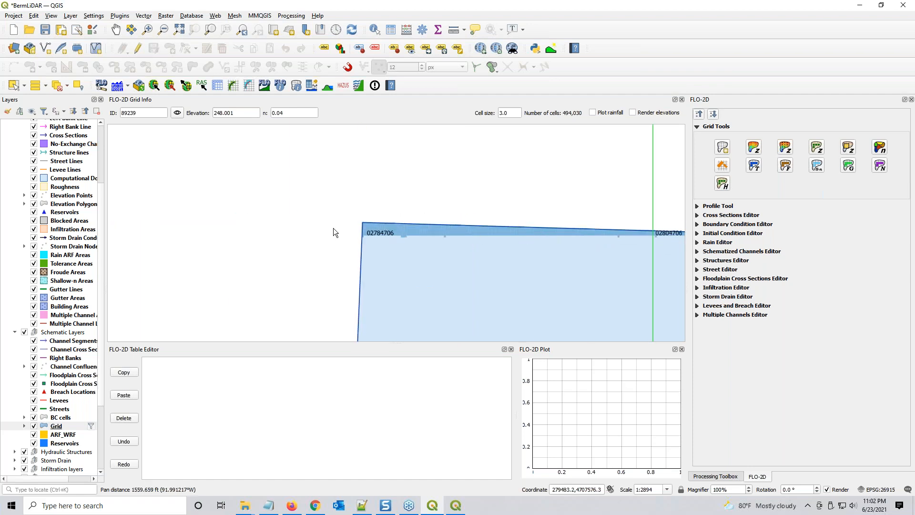
drag(427, 231, 312, 231)
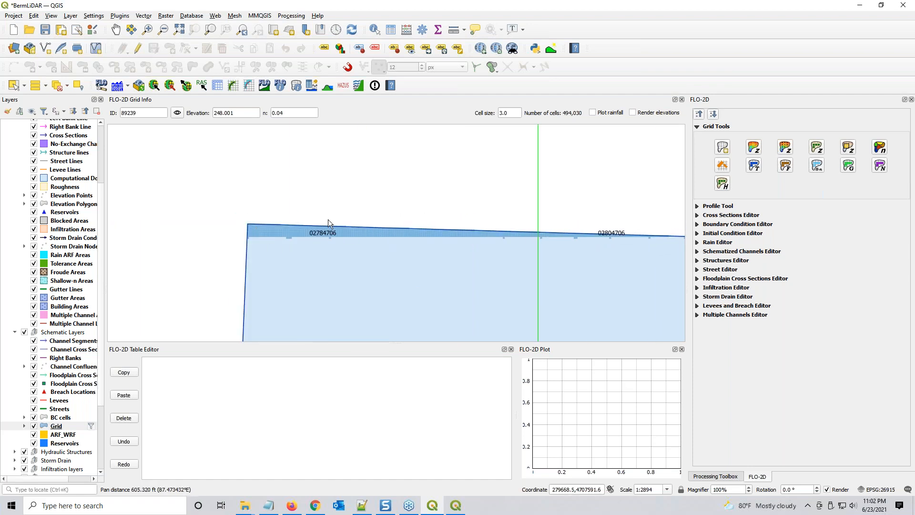
scroll(327, 229, down, 1)
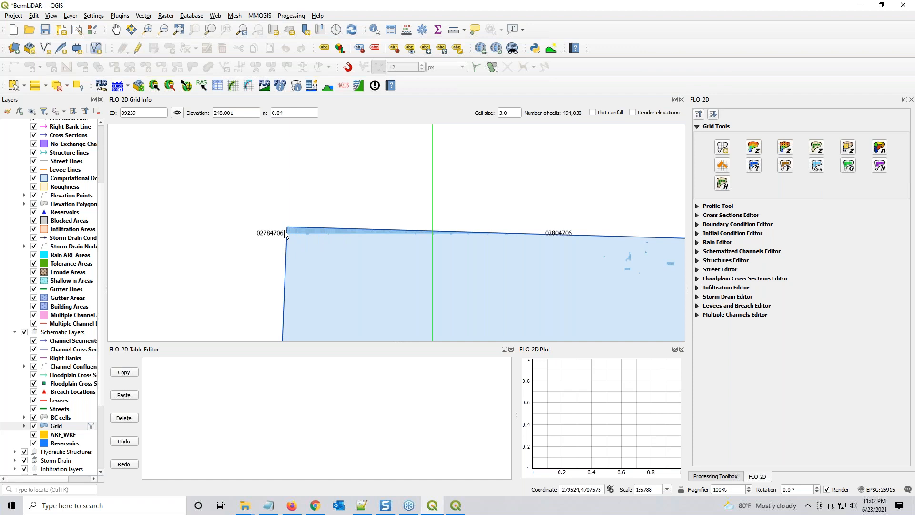
scroll(284, 230, up, 1)
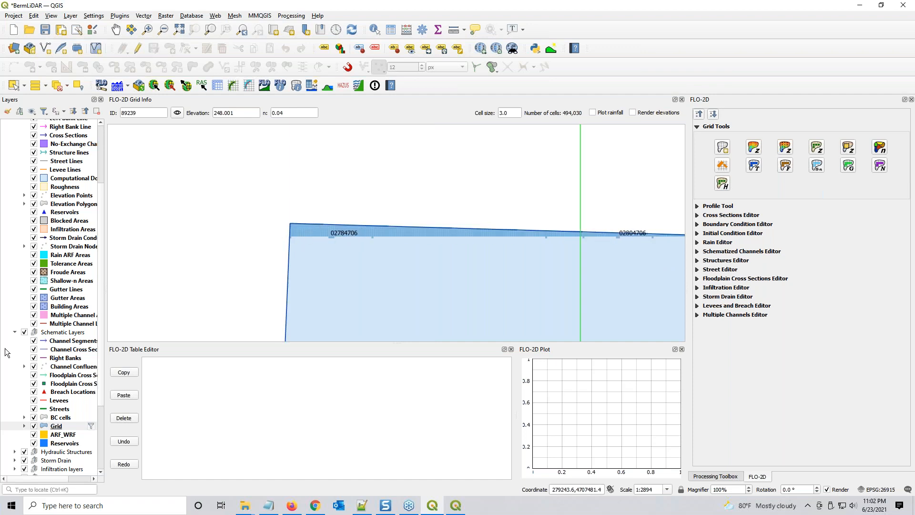
drag(454, 249, 229, 179)
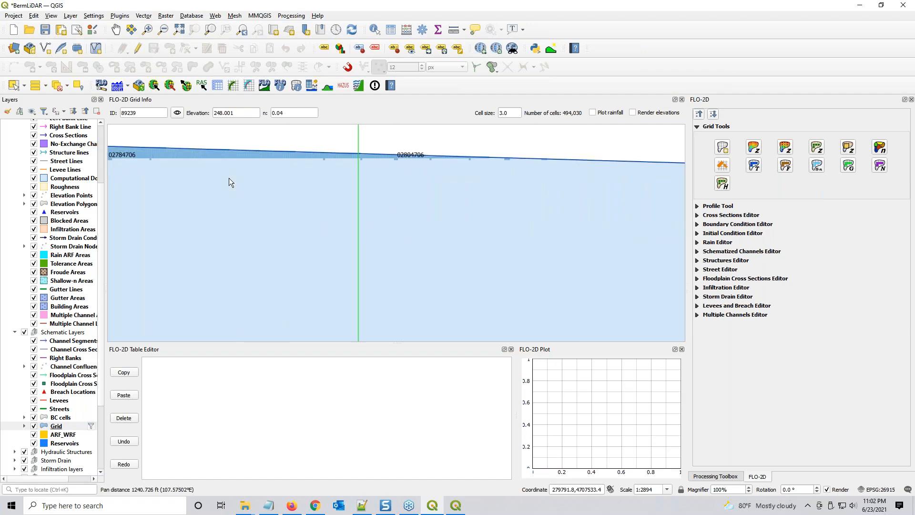
- Survey the scattered filtered cells across the computational domain, from the northern clusters down to the southern boundary
scroll(240, 185, down, 1)
scroll(378, 225, down, 1)
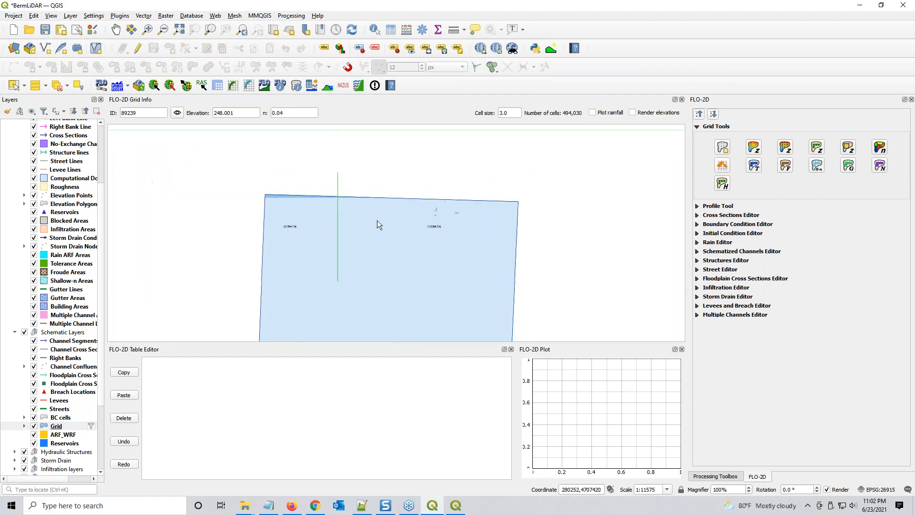
drag(375, 268, 368, 225)
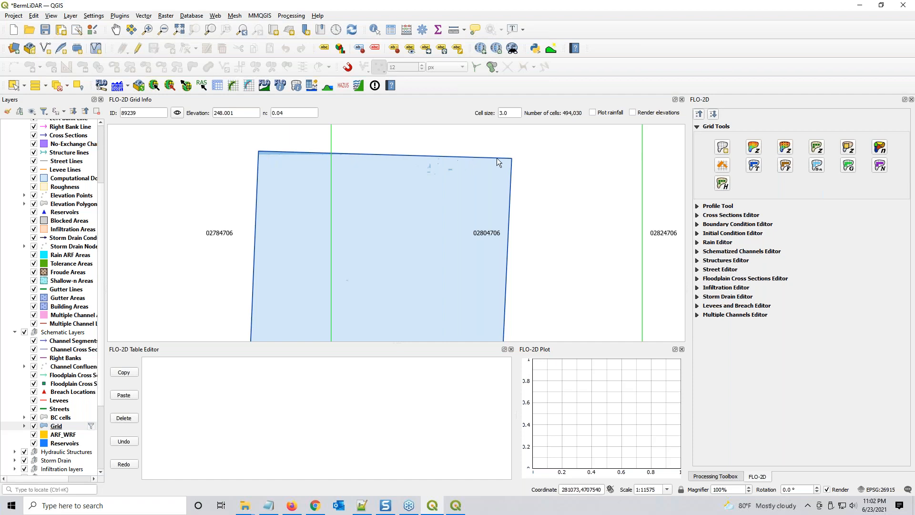
drag(307, 233, 305, 172)
scroll(333, 243, down, 1)
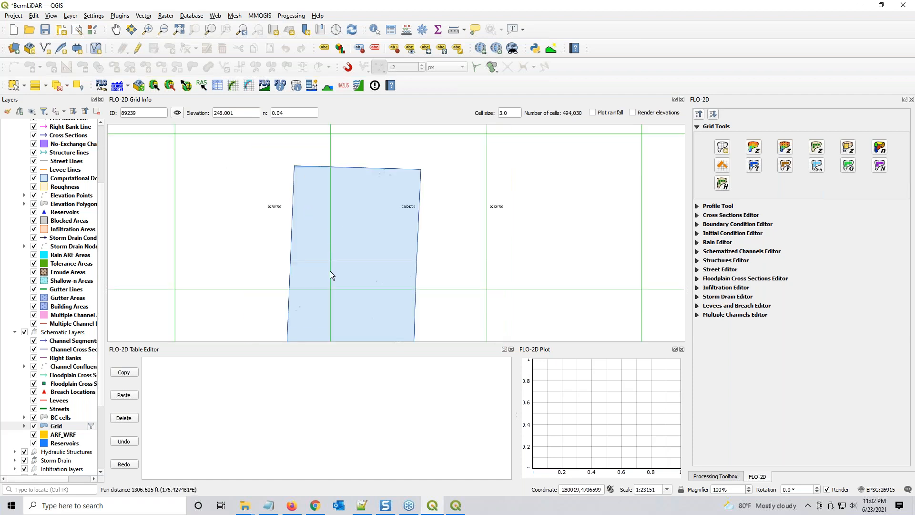
scroll(386, 170, up, 1)
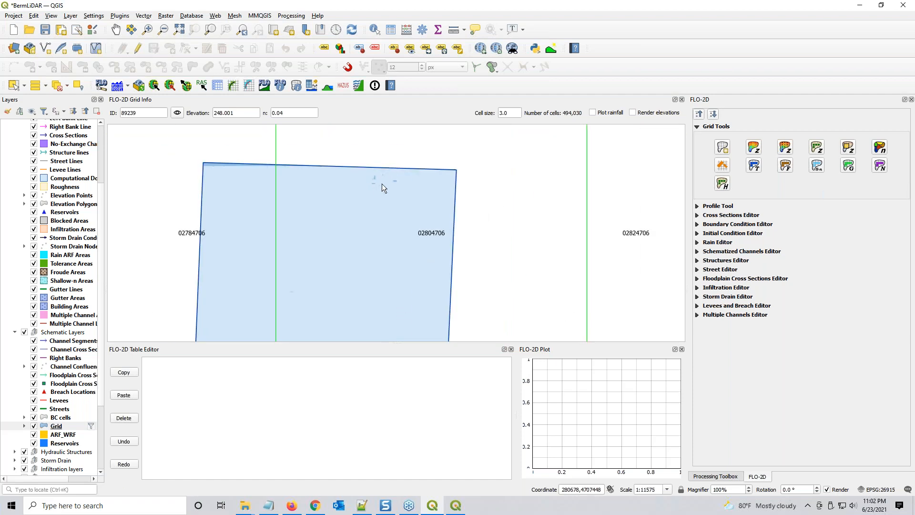
scroll(382, 184, up, 2)
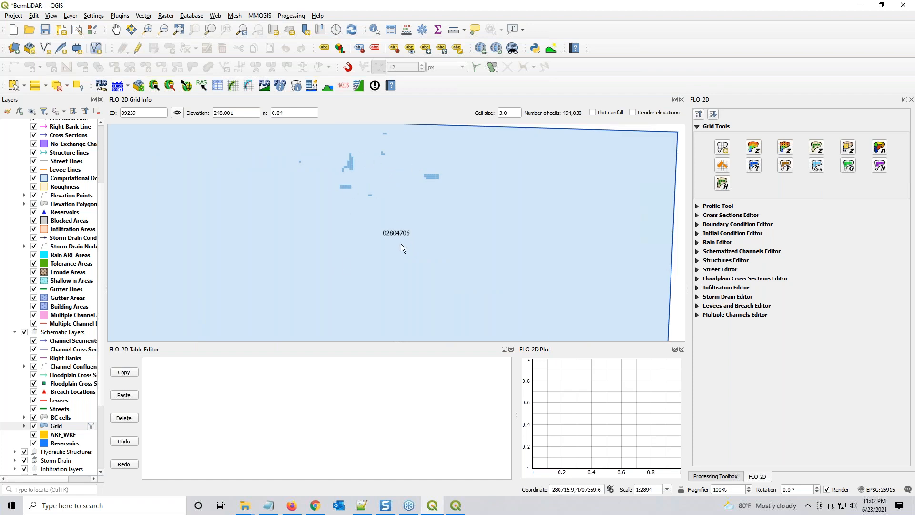
scroll(401, 244, down, 2)
drag(362, 311, 402, 201)
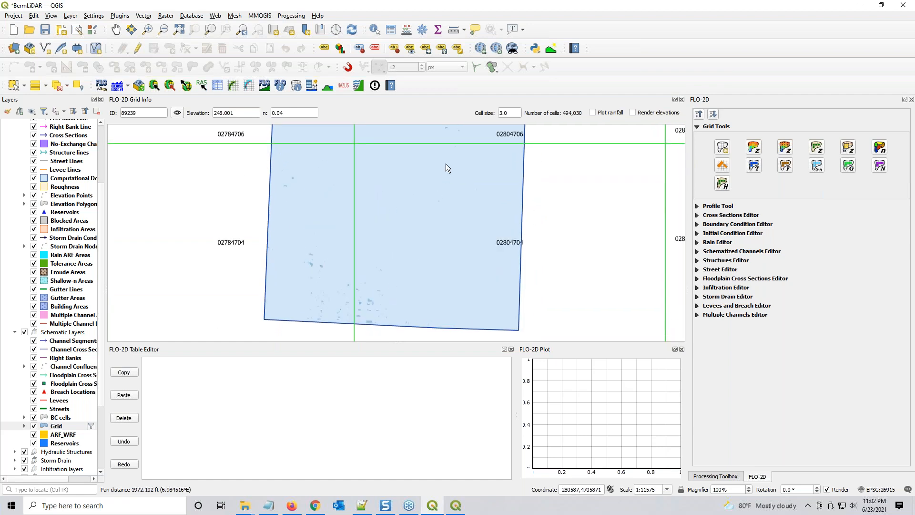
drag(445, 164, 425, 243)
scroll(447, 157, down, 1)
drag(445, 142, 429, 196)
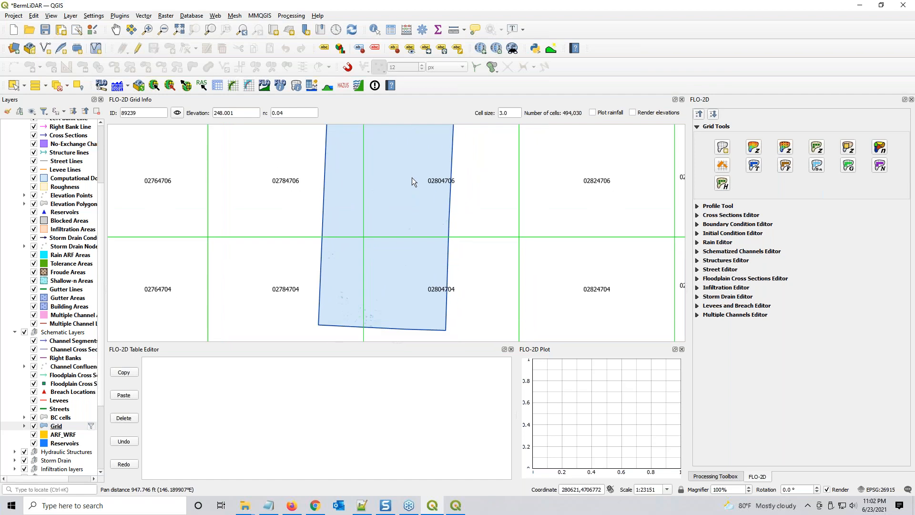
scroll(412, 173, down, 1)
scroll(409, 172, up, 1)
drag(406, 169, 405, 180)
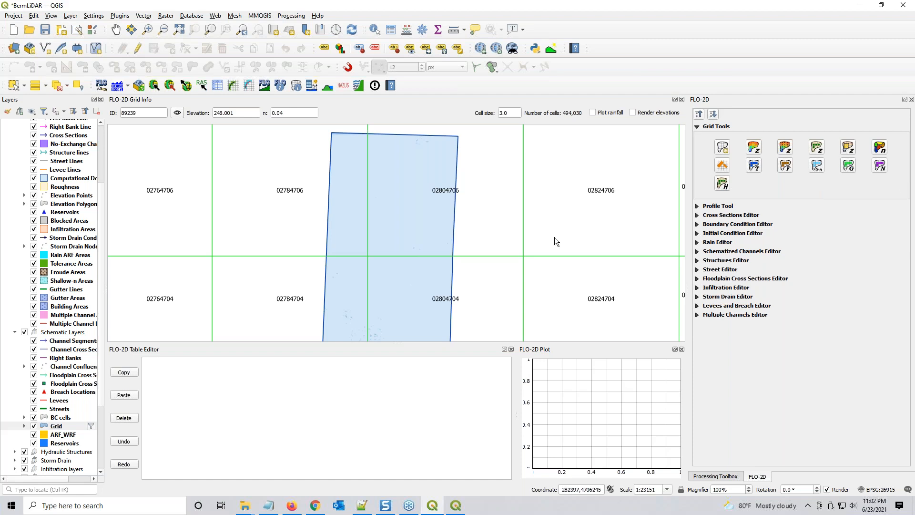
- Switch to the QGIS window with the BermLiDAR US Ft project
click(455, 506)
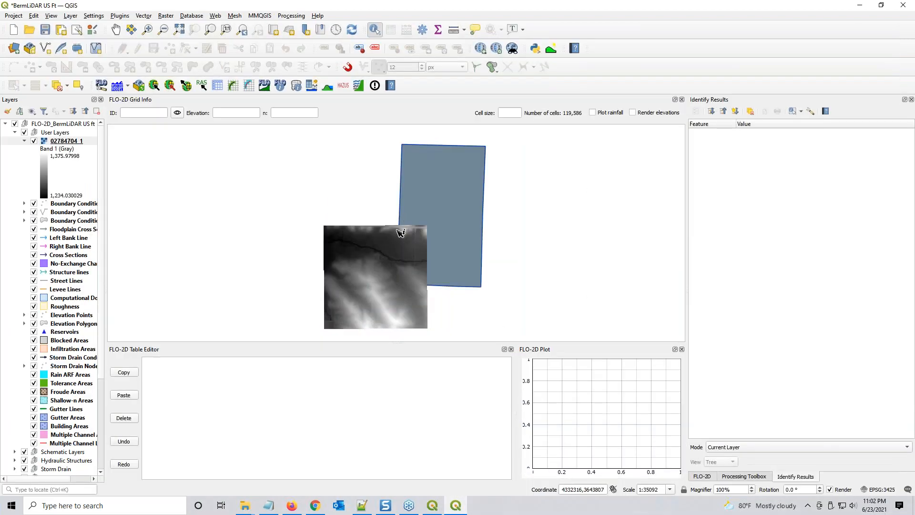